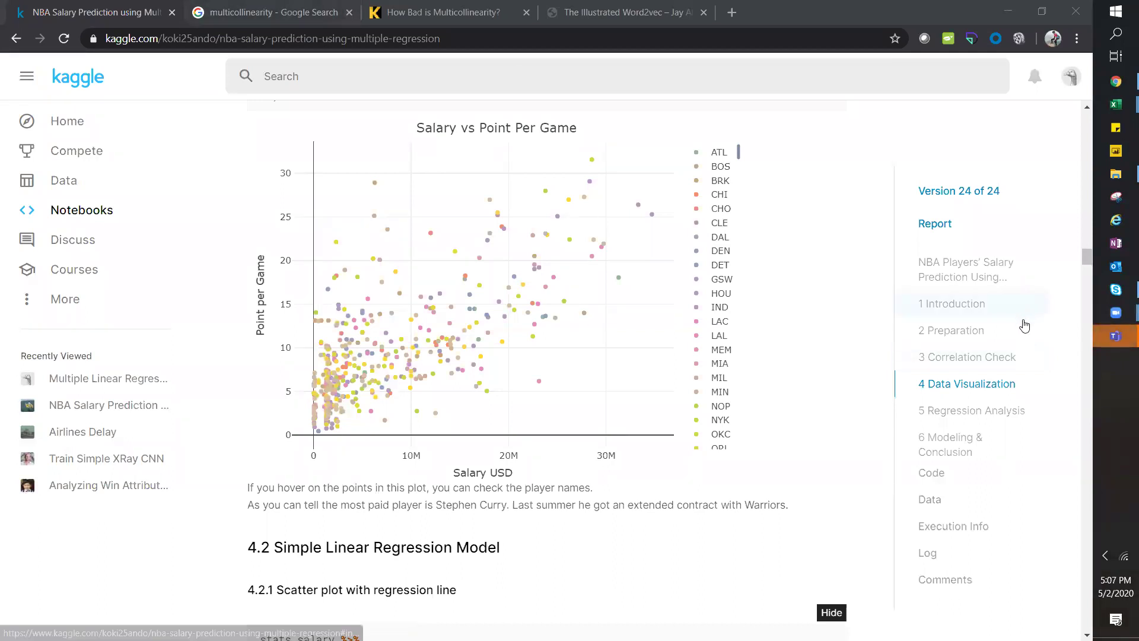
{"action": "mouse_move", "coordinate": [1100, 343]}
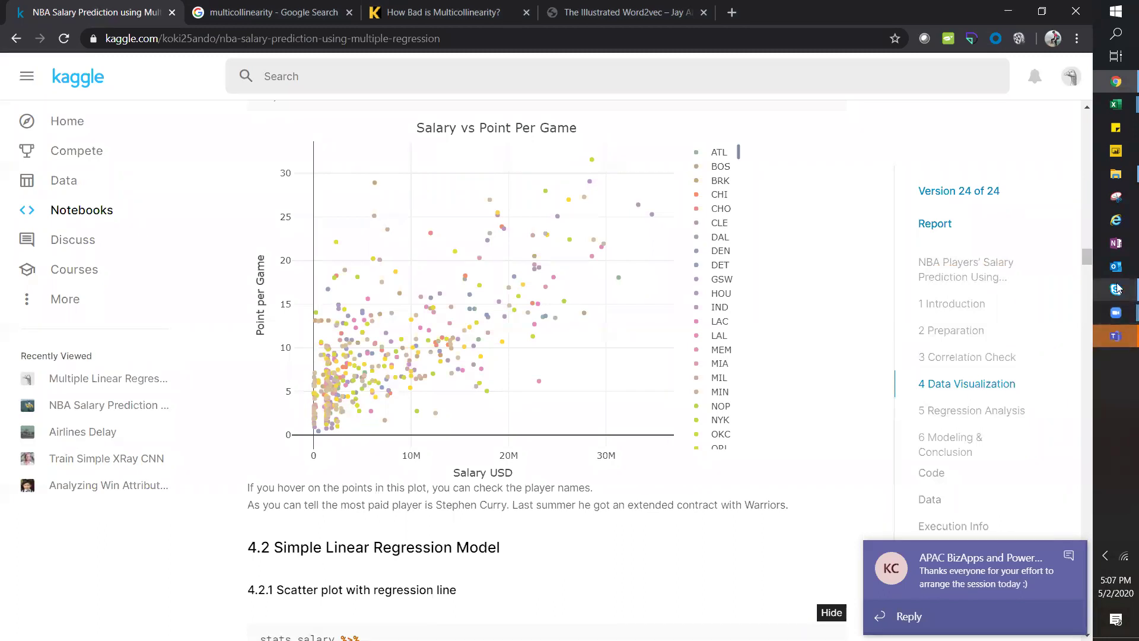
{"action": "mouse_move", "coordinate": [1114, 171]}
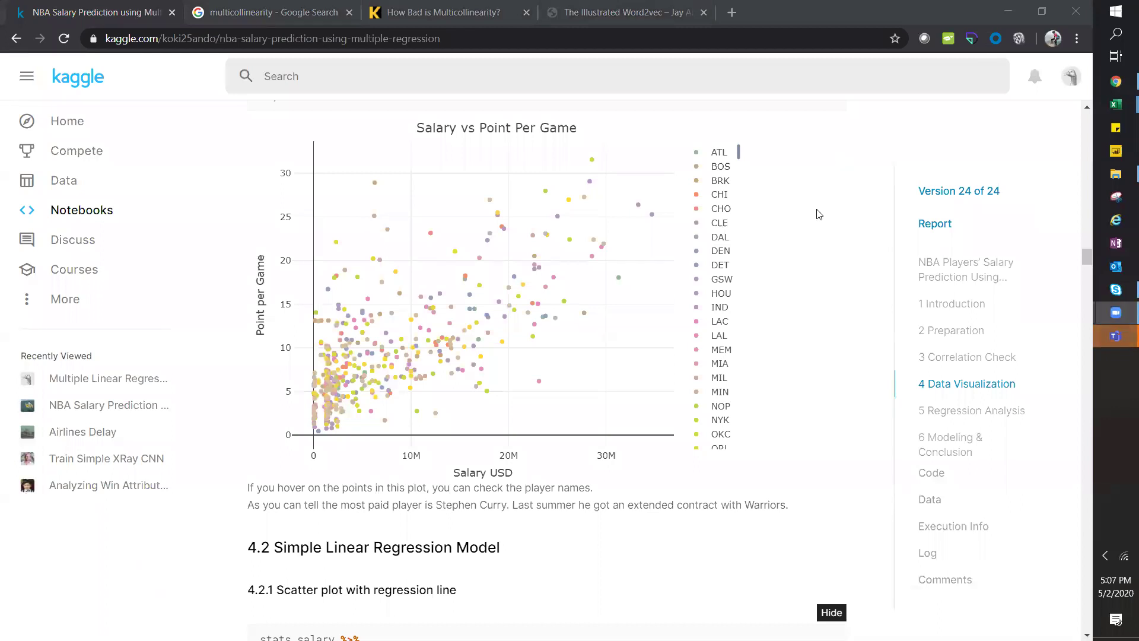
{"action": "left_click", "coordinate": [823, 251]}
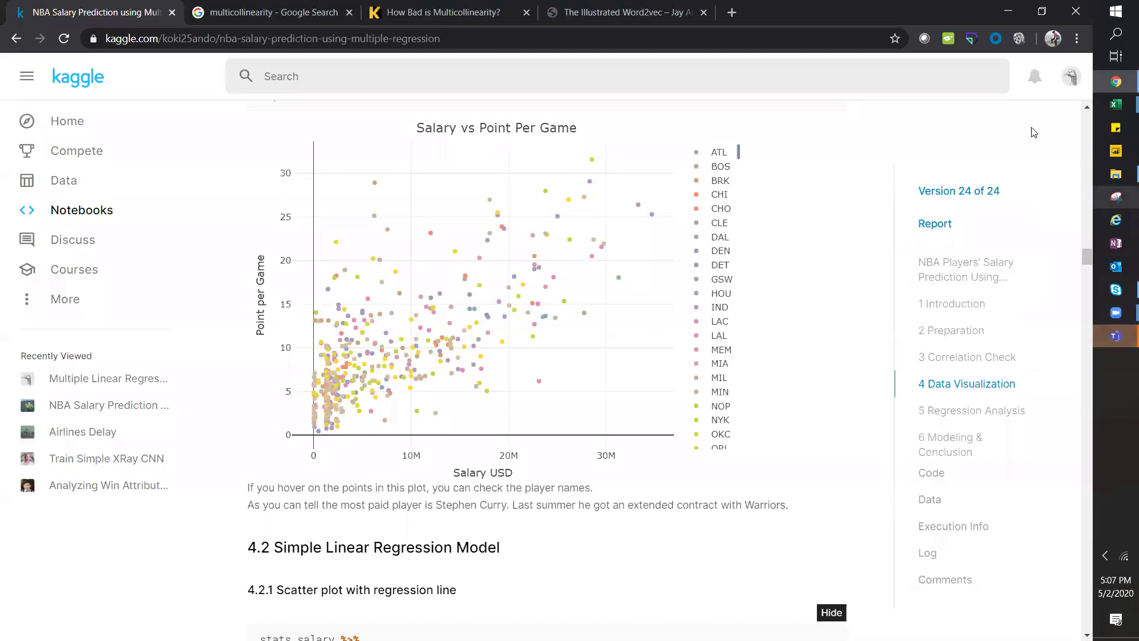
- Open the University of Batangas site at ubian.ub.edu.ph in a new browser tab
{"action": "key", "text": "ctrl+t"}
{"action": "type", "text": "ubian.ub.edu.ph"}
{"action": "key", "text": "Return"}
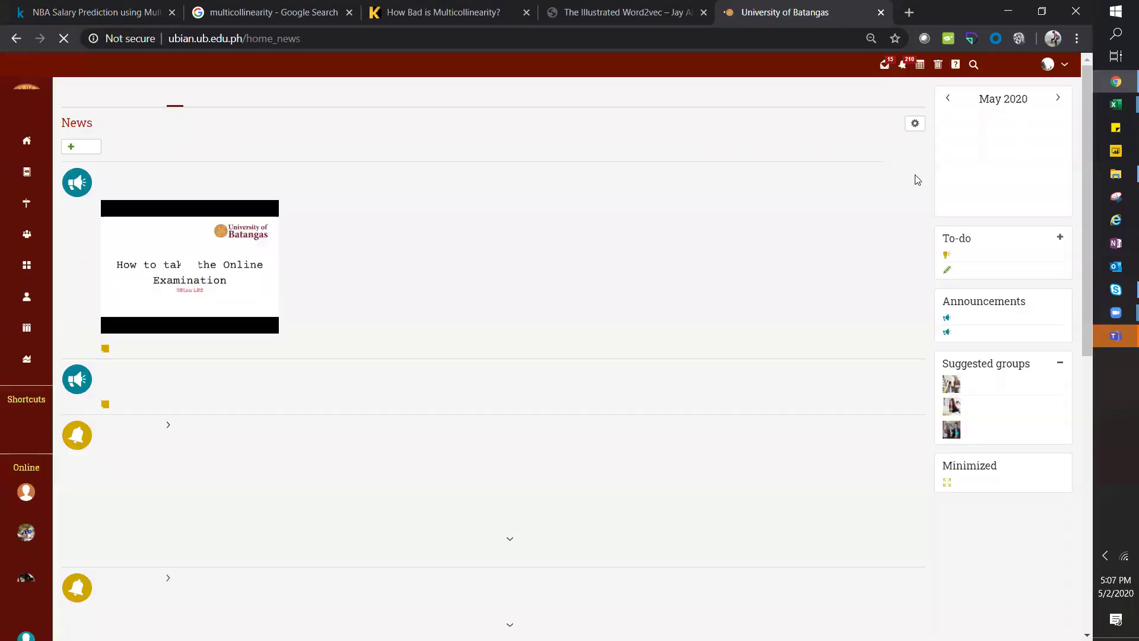
- Open the Linear Regression lesson of the subject Advanced Statistical Analysis for IE 2 and show its multiple OLS regression sections
{"action": "left_click", "coordinate": [26, 178]}
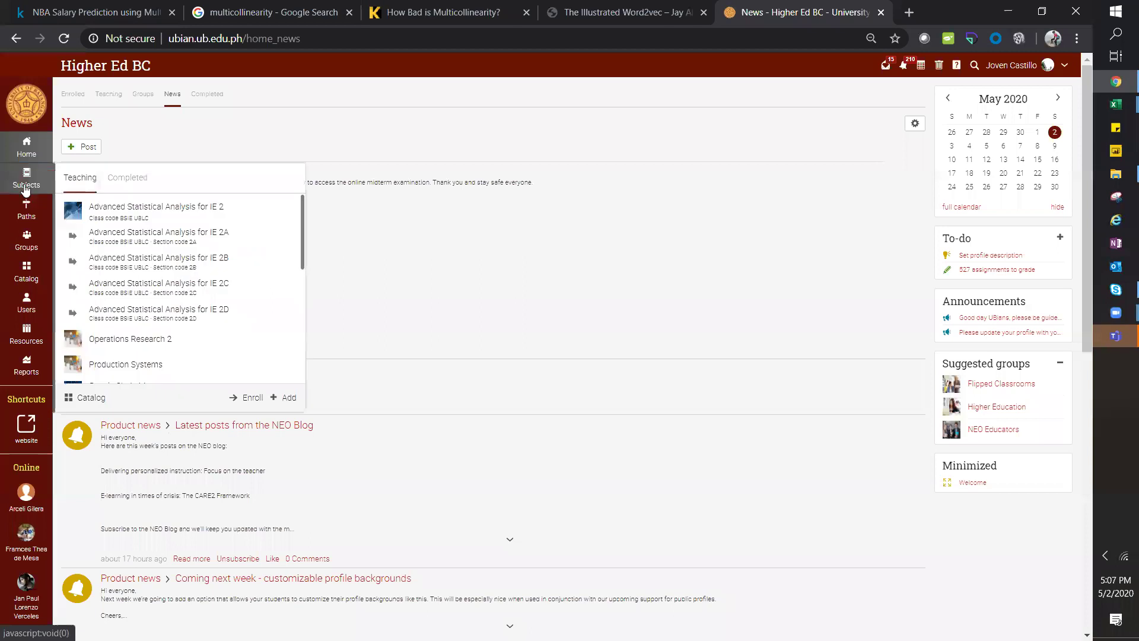
{"action": "left_click", "coordinate": [156, 207]}
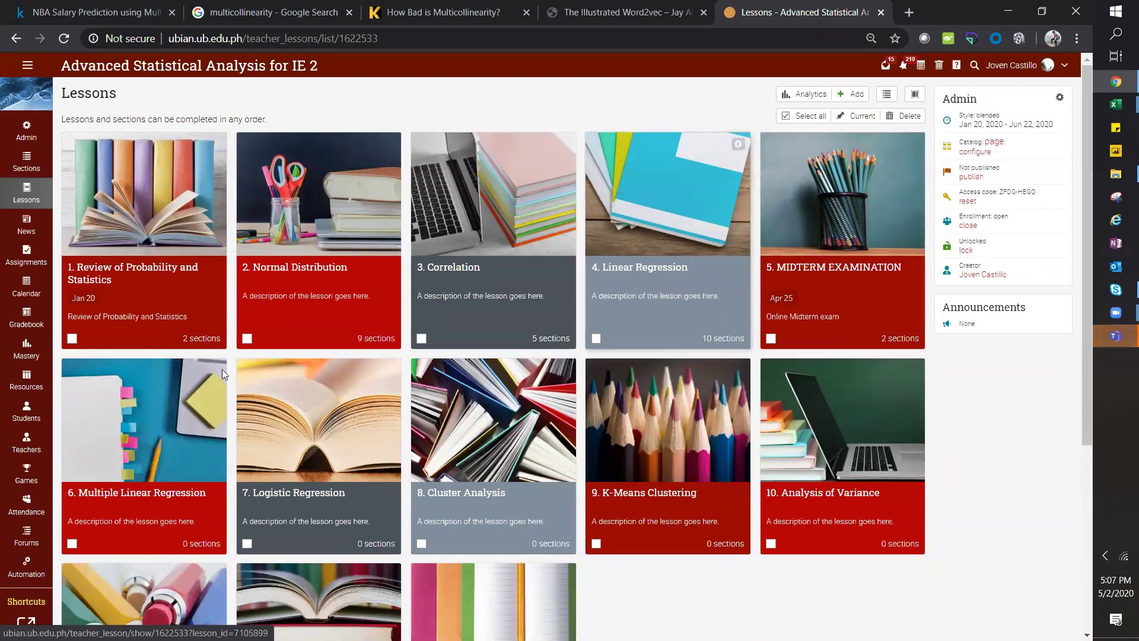
{"action": "left_click", "coordinate": [621, 273]}
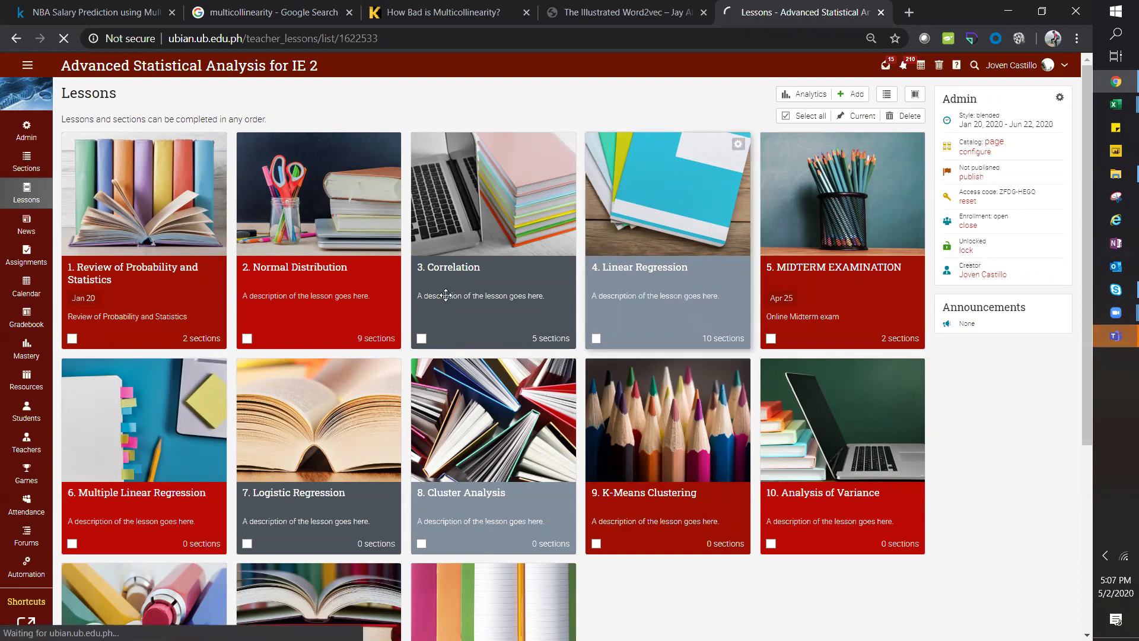
{"action": "left_click", "coordinate": [175, 359]}
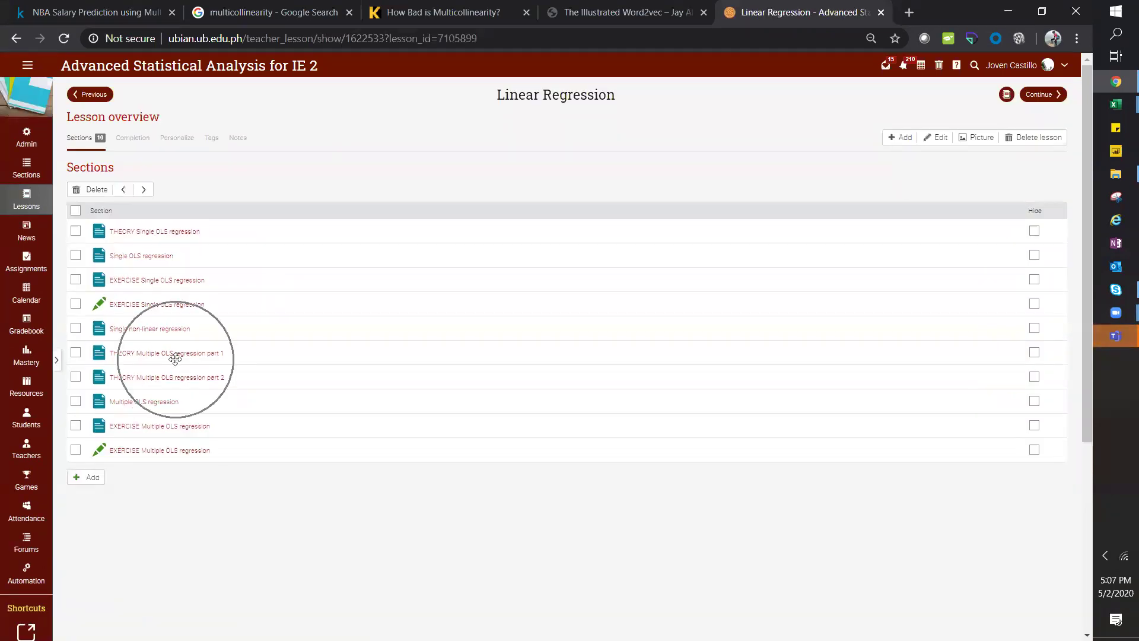
{"action": "left_click", "coordinate": [206, 365]}
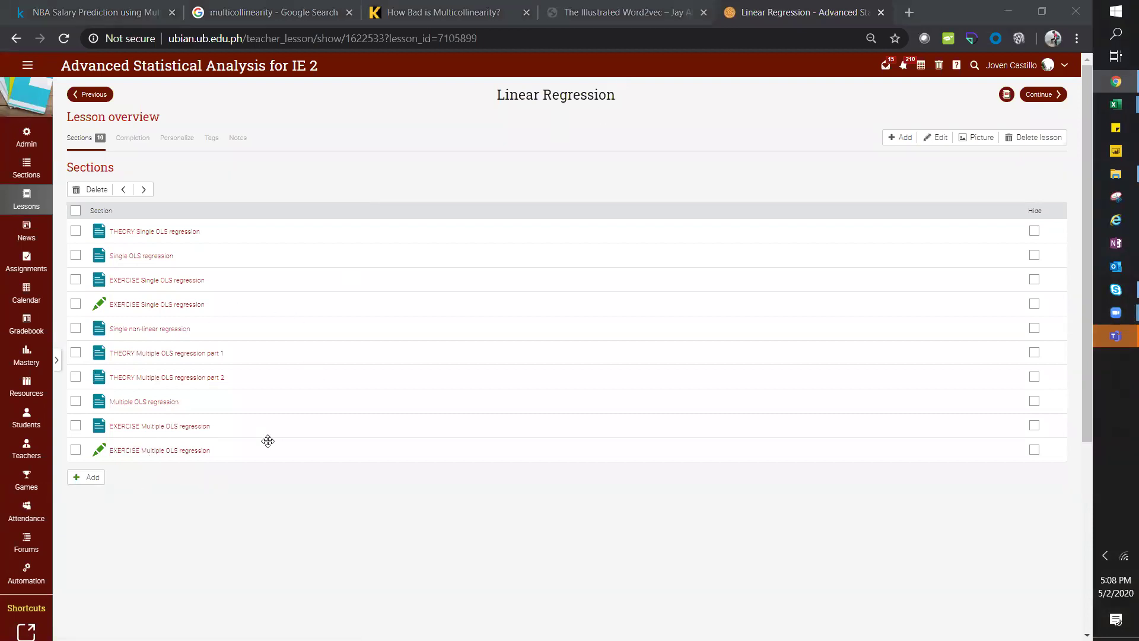
{"action": "key", "text": "alt+Tab"}
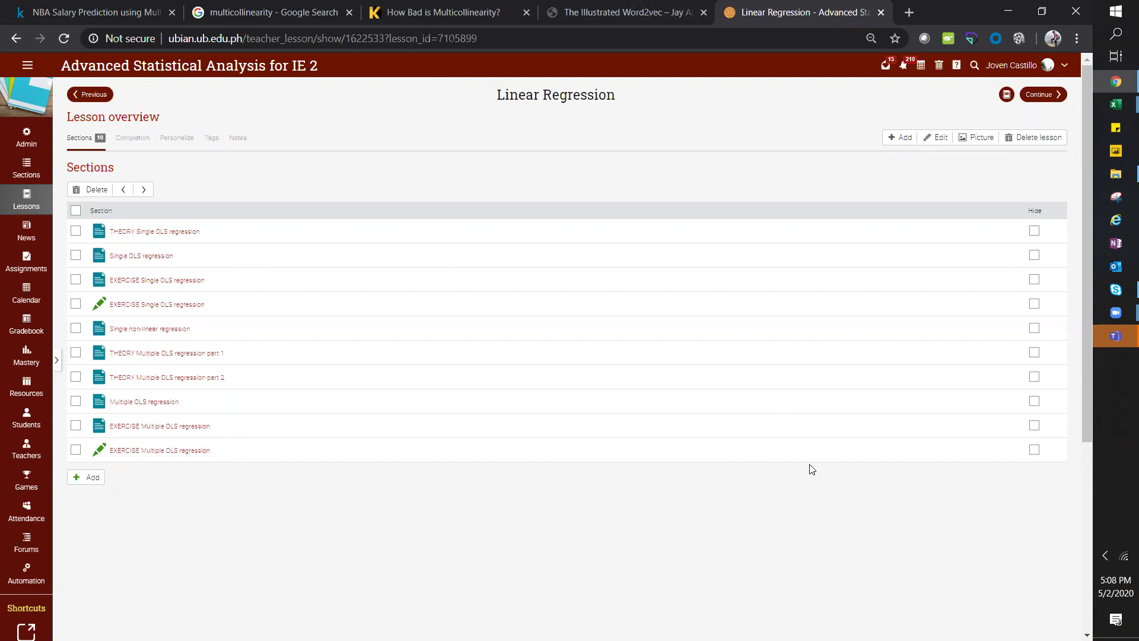
{"action": "key", "text": "alt+Tab"}
{"action": "key", "text": "Right"}
{"action": "key", "text": "Left"}
{"action": "key", "text": "Down"}
{"action": "key", "text": "Up"}
{"action": "key", "text": "Left"}
{"action": "key", "text": "Left"}
{"action": "key", "text": "Left"}
{"action": "key", "text": "Left"}
{"action": "key", "text": "Up"}
{"action": "key", "text": "Left"}
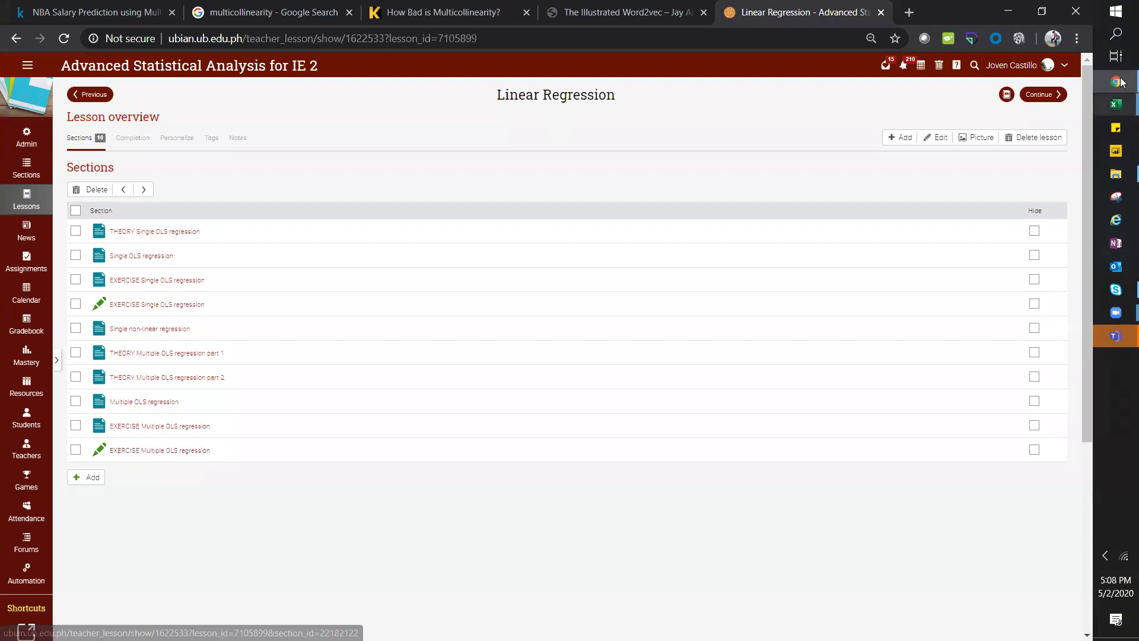
- Switch to the Excel workbook 8.1_File-for-multiple-regression-exercise and highlight the Drinks sales column, then the Number of stands, Price ticket and Duration columns
{"action": "mouse_move", "coordinate": [1115, 105]}
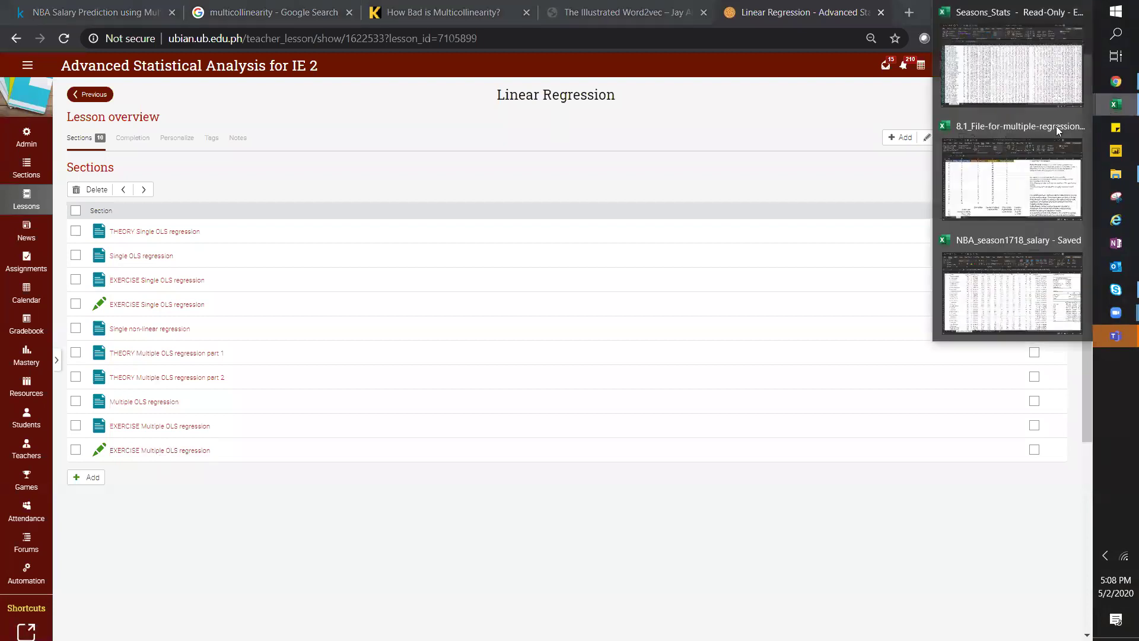
{"action": "left_click", "coordinate": [1012, 178]}
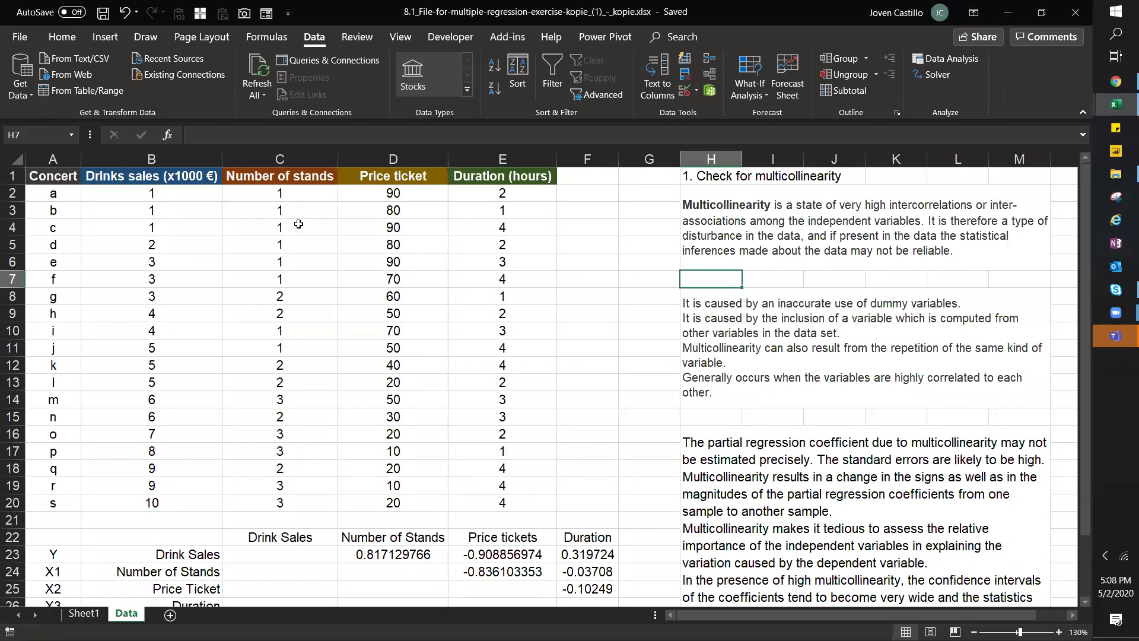
{"action": "left_click", "coordinate": [278, 160]}
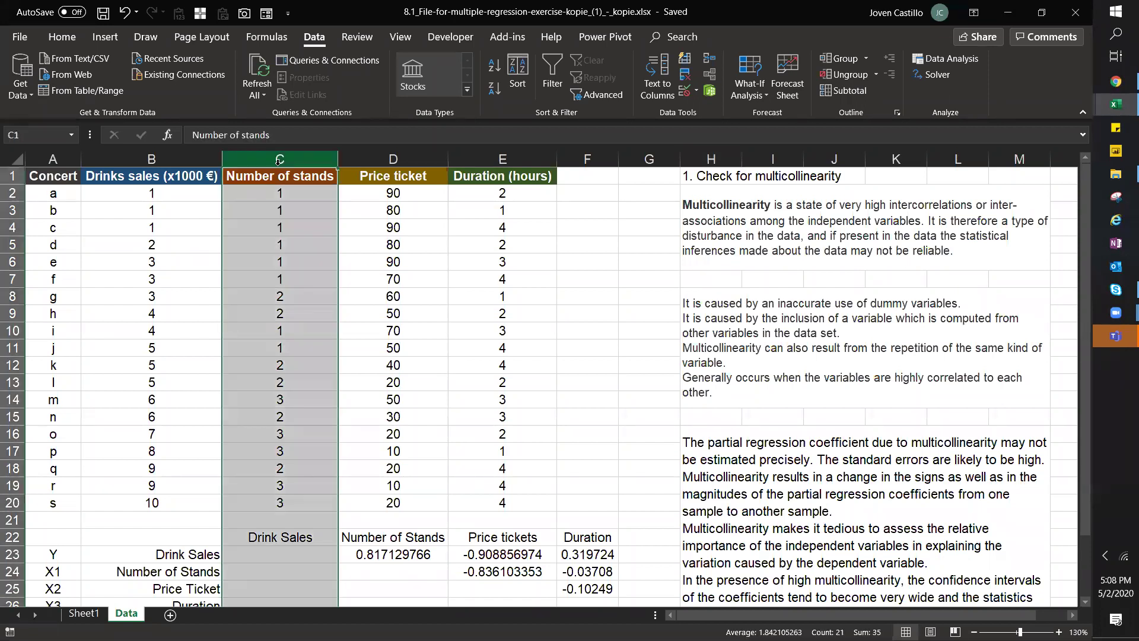
{"action": "left_click", "coordinate": [152, 159]}
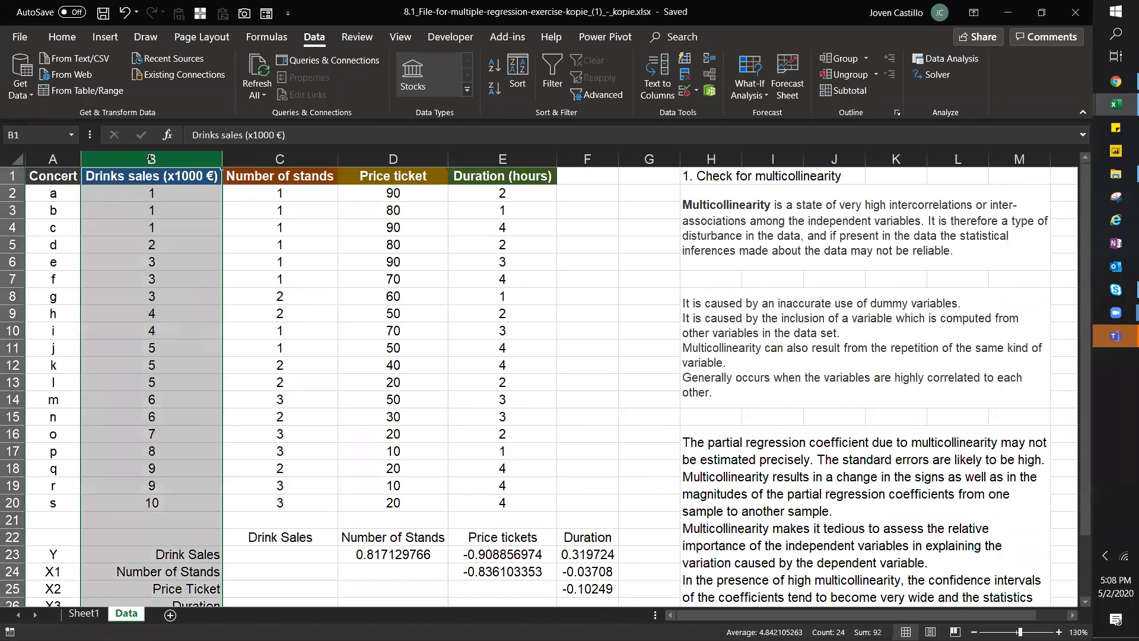
{"action": "left_click", "coordinate": [280, 160]}
{"action": "left_click", "coordinate": [156, 153]}
{"action": "left_click_drag", "start_coordinate": [264, 159], "coordinate": [511, 178]}
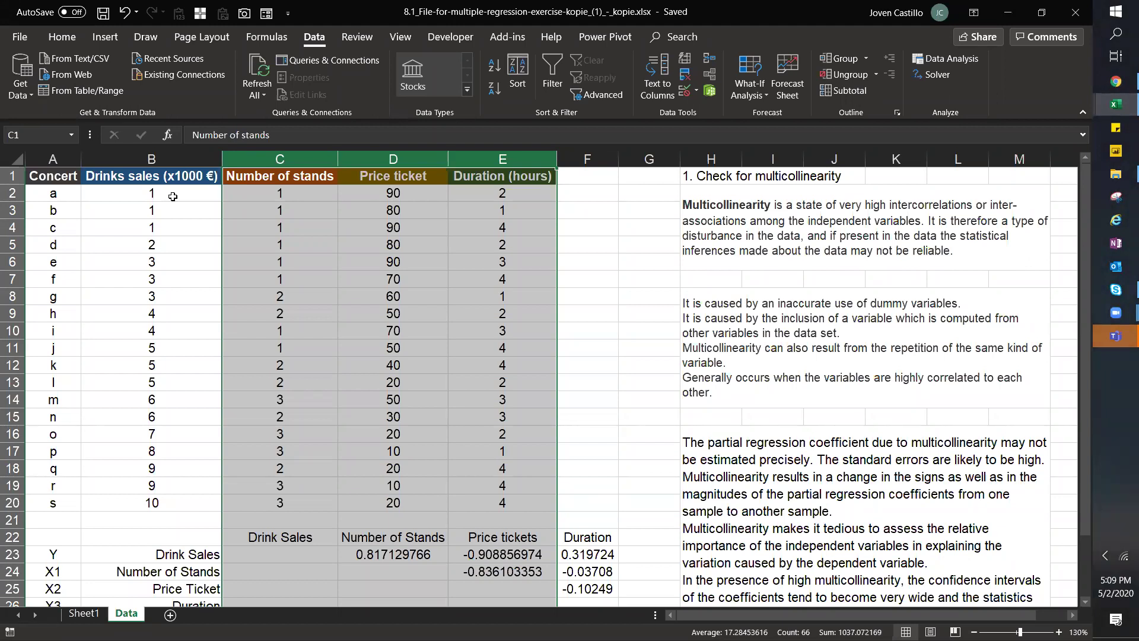
- Highlight the Concert column's entries from a to s to point out the observations
{"action": "left_click", "coordinate": [159, 190]}
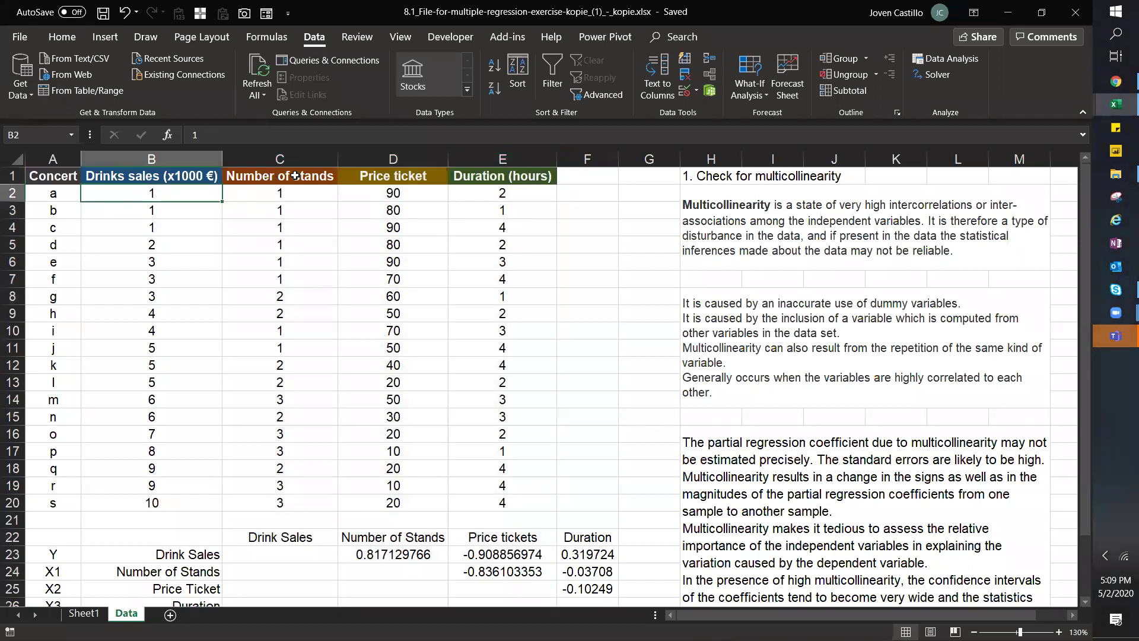
{"action": "left_click", "coordinate": [46, 176]}
{"action": "left_click_drag", "start_coordinate": [45, 176], "coordinate": [59, 503]}
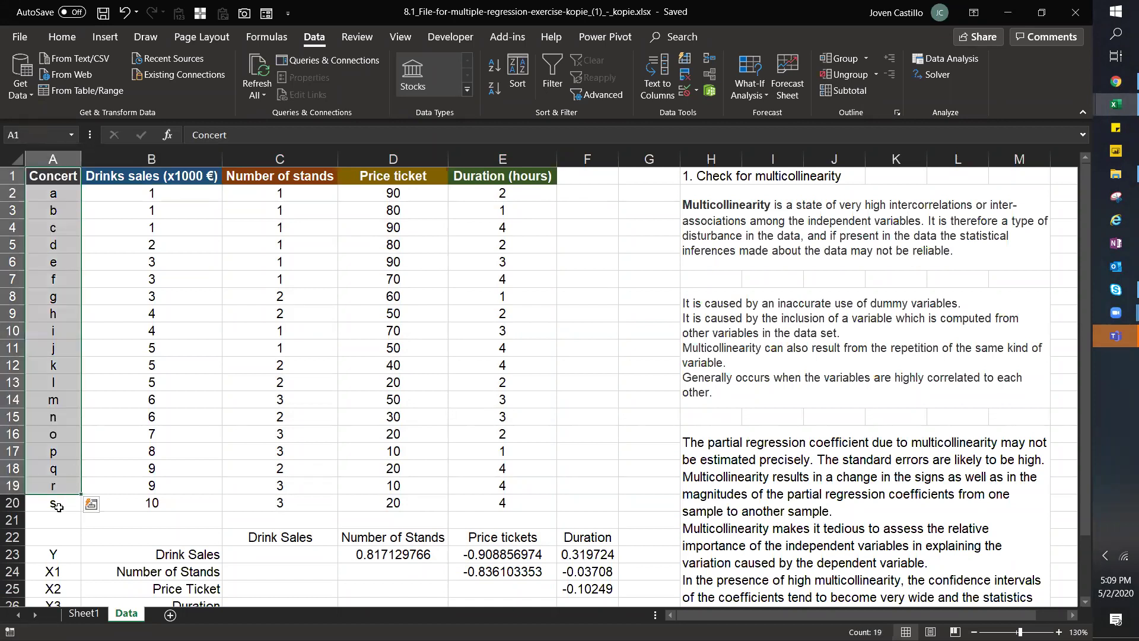
{"action": "left_click", "coordinate": [59, 503]}
{"action": "left_click", "coordinate": [43, 196], "text": "shift"}
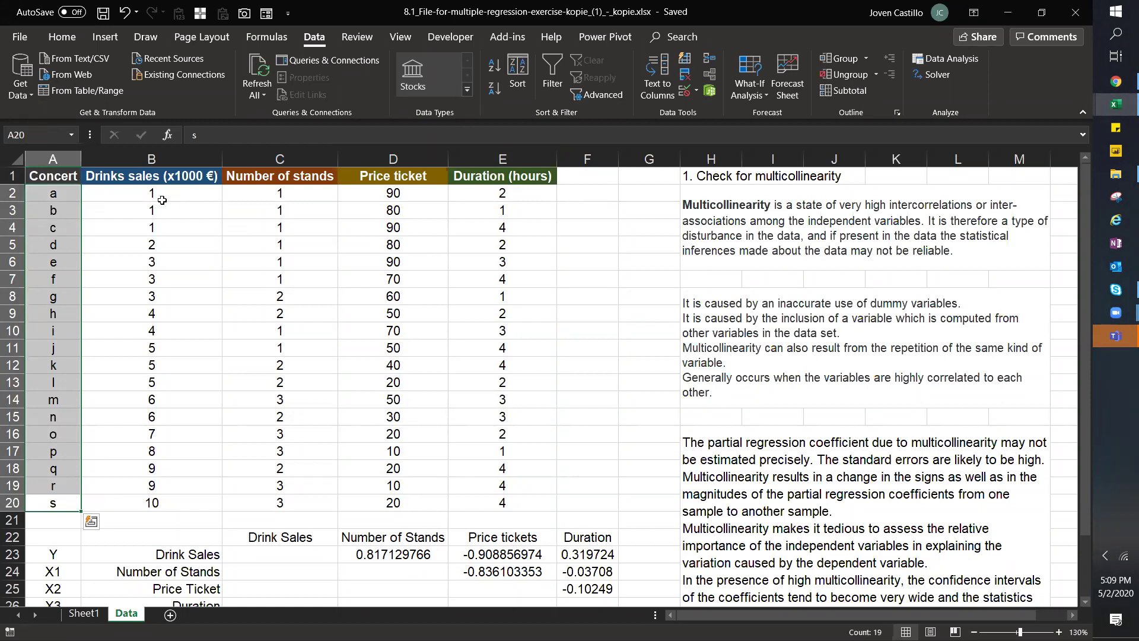
- Go through concert a's row, selecting its drinks sales, number of stands and ticket price in turn
{"action": "left_click_drag", "start_coordinate": [57, 196], "coordinate": [140, 195]}
{"action": "left_click", "coordinate": [143, 195]}
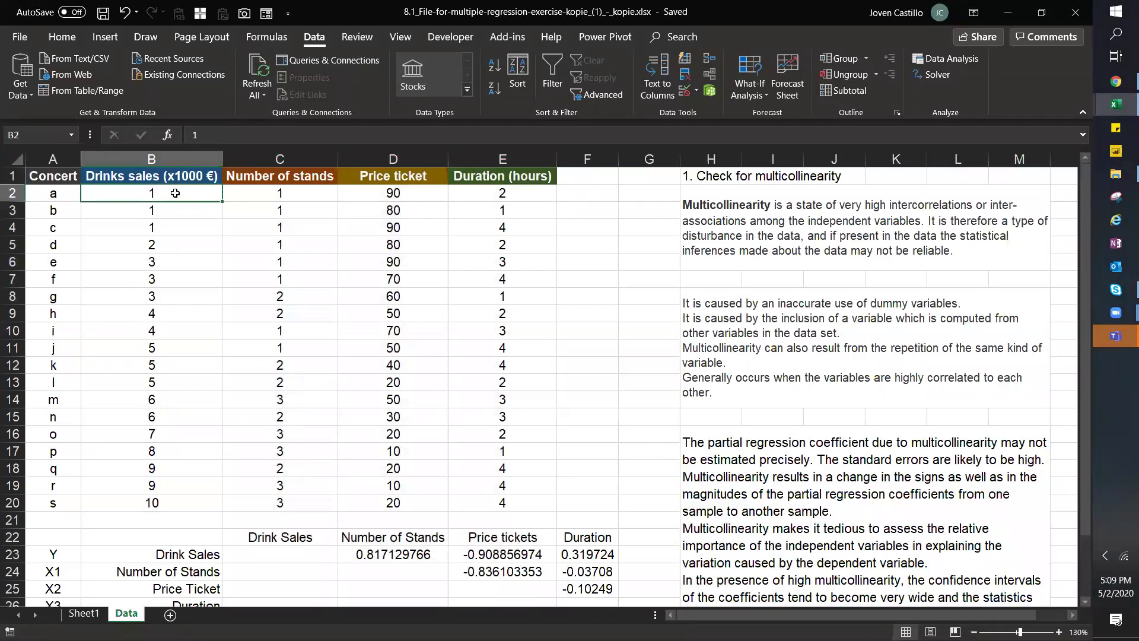
{"action": "left_click", "coordinate": [299, 189]}
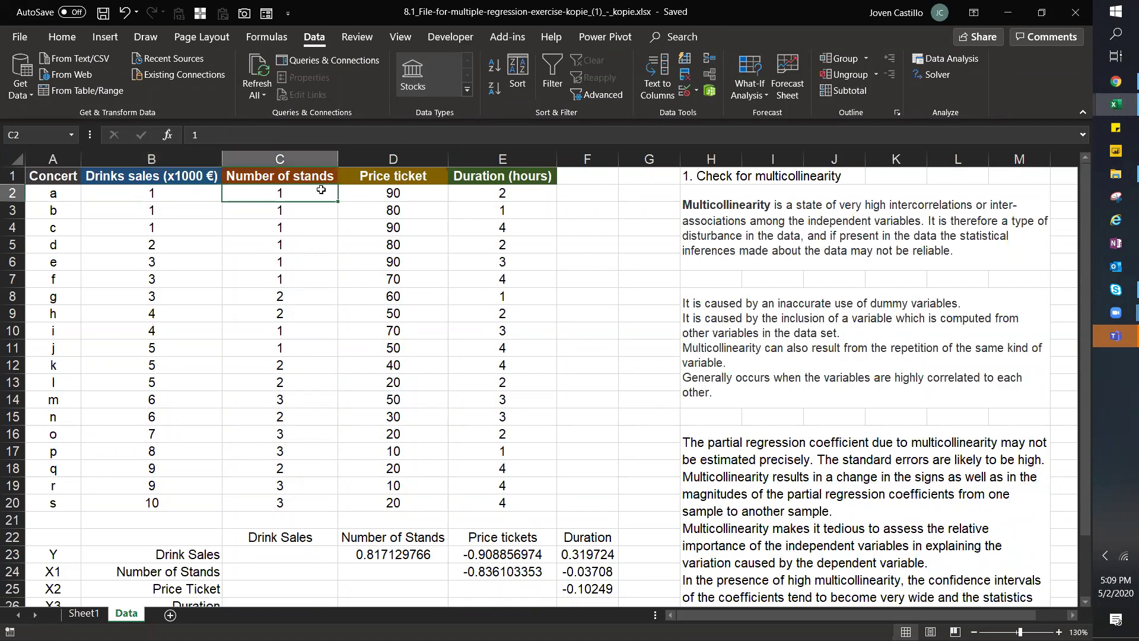
{"action": "left_click", "coordinate": [416, 190]}
{"action": "left_click", "coordinate": [311, 192]}
{"action": "left_click", "coordinate": [408, 196]}
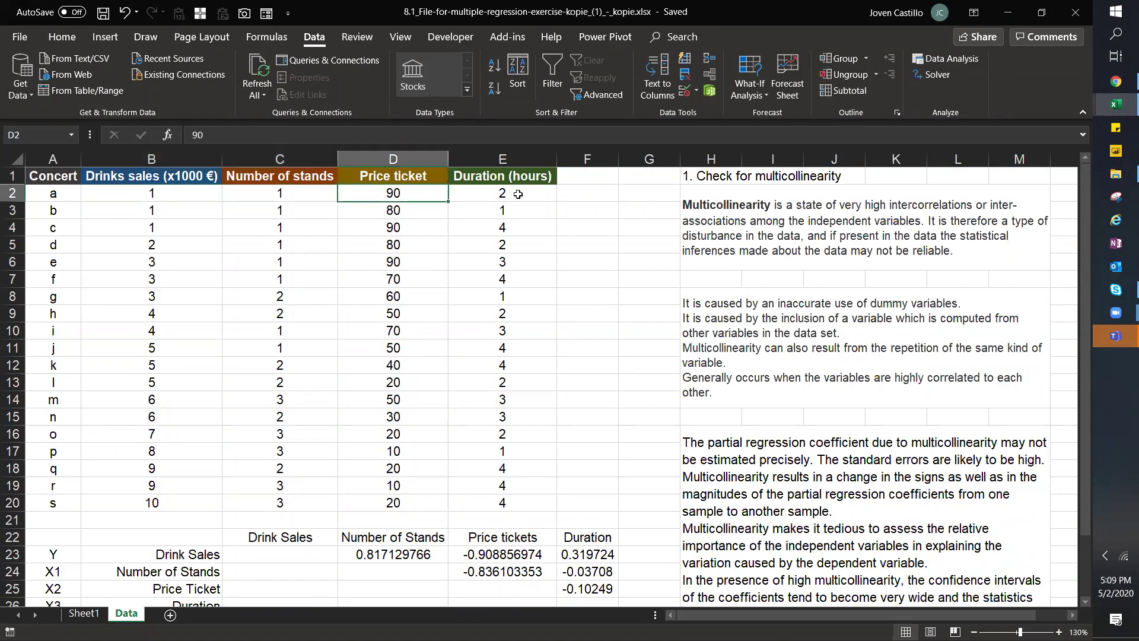
- Give the Number of stands, Price ticket and Duration headers a yellow fill and red font
{"action": "mouse_move", "coordinate": [510, 191]}
{"action": "left_mouse_down"}
{"action": "mouse_move", "coordinate": [521, 191]}
{"action": "mouse_move", "coordinate": [291, 192]}
{"action": "mouse_move", "coordinate": [493, 177]}
{"action": "left_mouse_up"}
{"action": "left_click", "coordinate": [63, 37]}
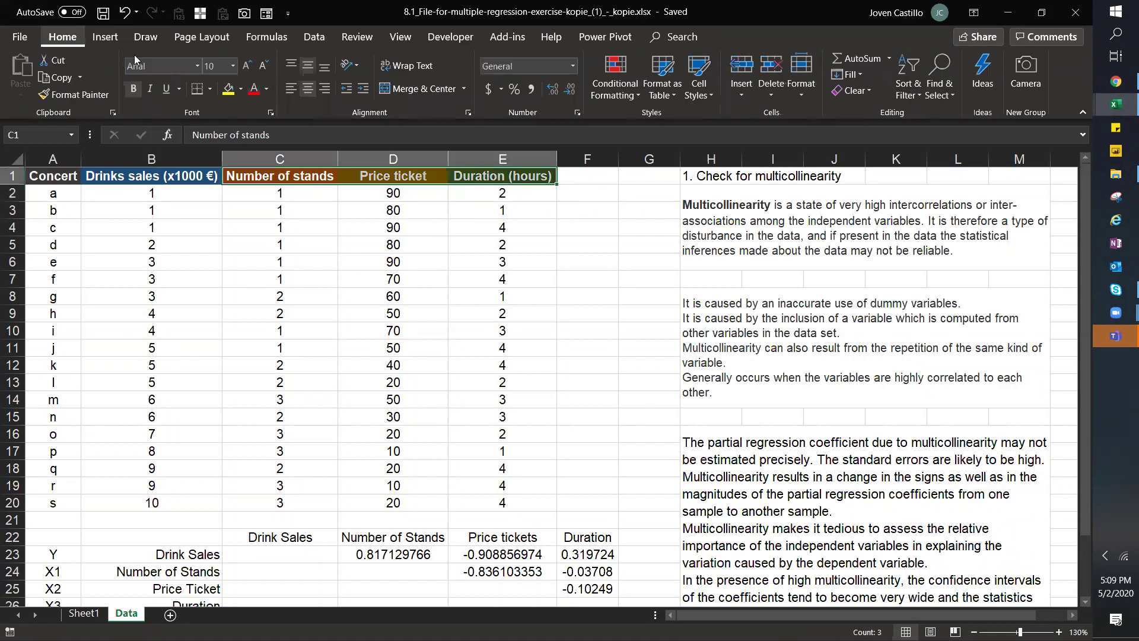
{"action": "left_click", "coordinate": [228, 89]}
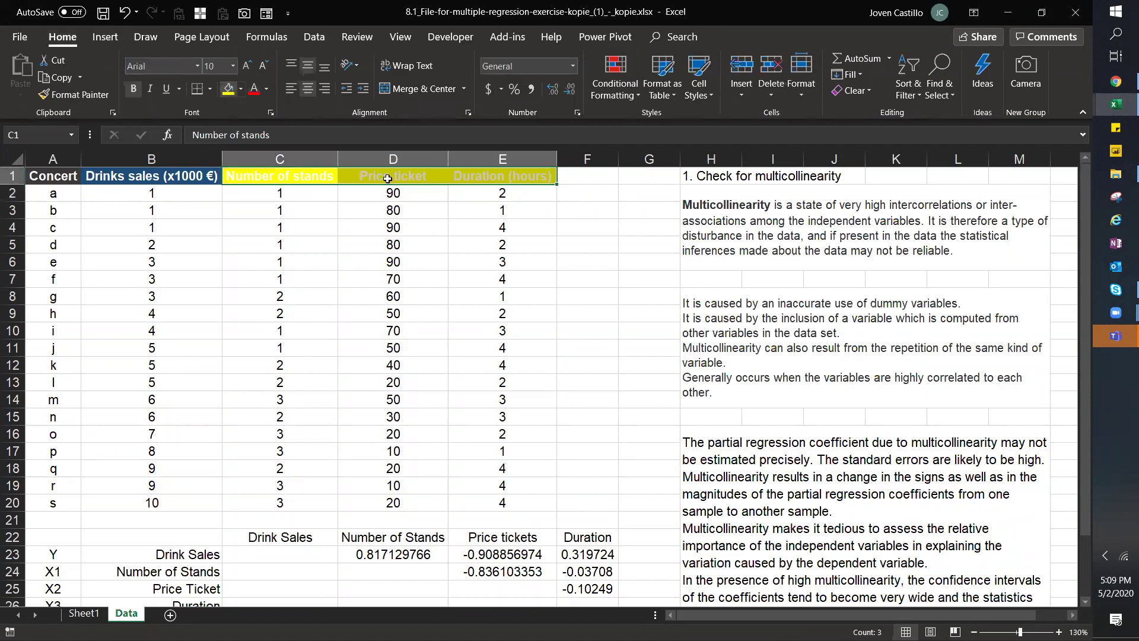
{"action": "left_click", "coordinate": [254, 89]}
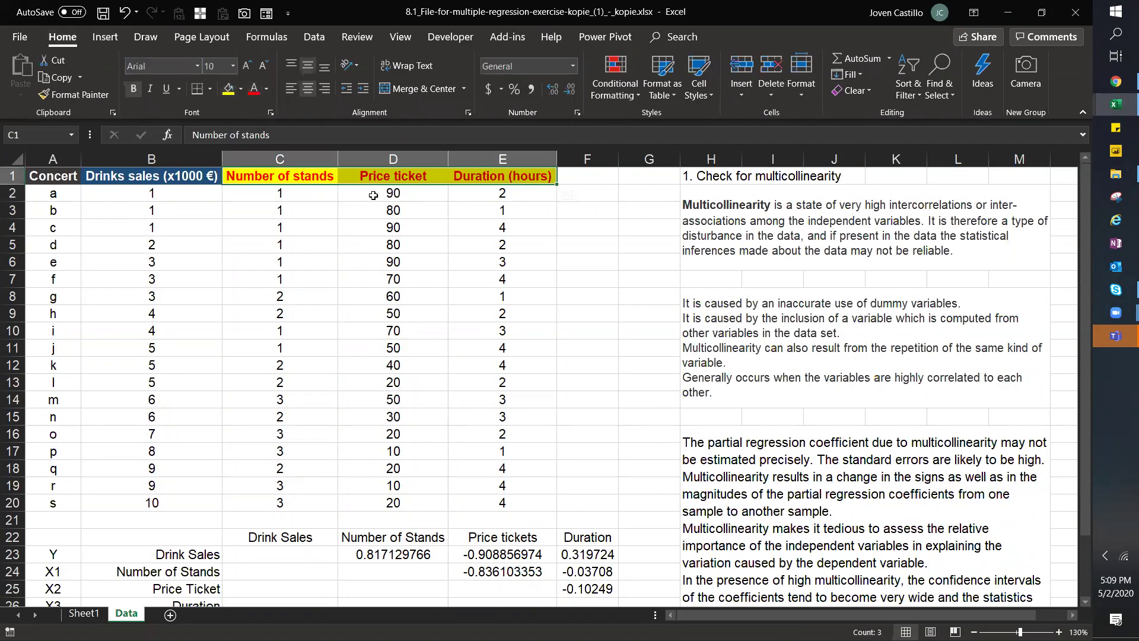
- Highlight the data of the three yellow-headed variables, then the Drinks sales data together with Number of stands
{"action": "left_click_drag", "start_coordinate": [285, 159], "coordinate": [528, 178]}
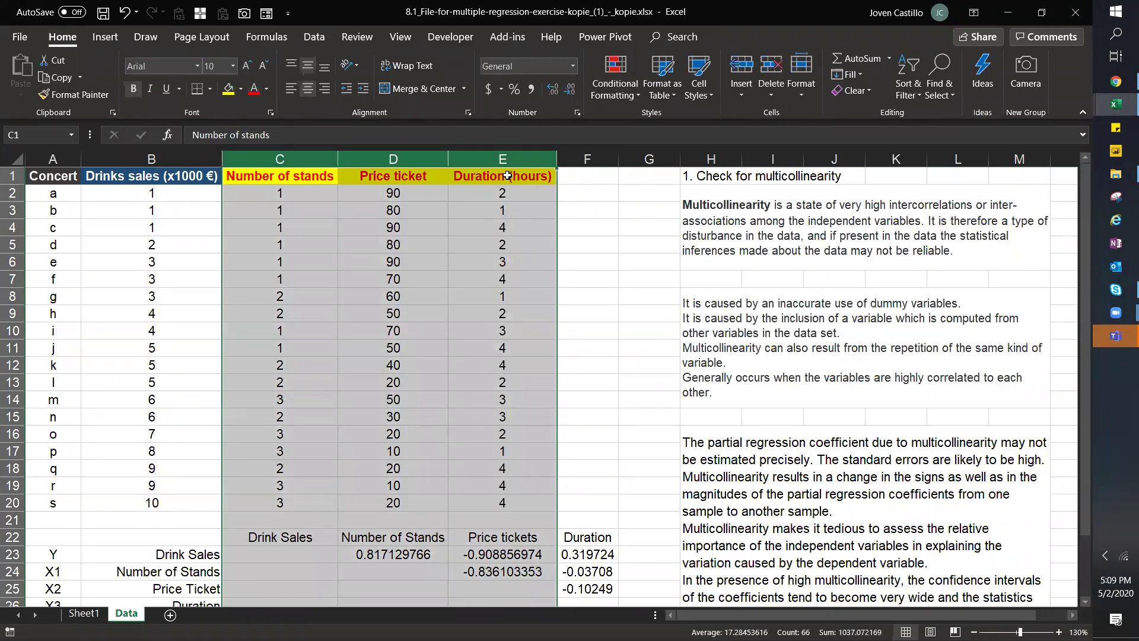
{"action": "left_click_drag", "start_coordinate": [249, 176], "coordinate": [485, 504]}
{"action": "left_click", "coordinate": [485, 503]}
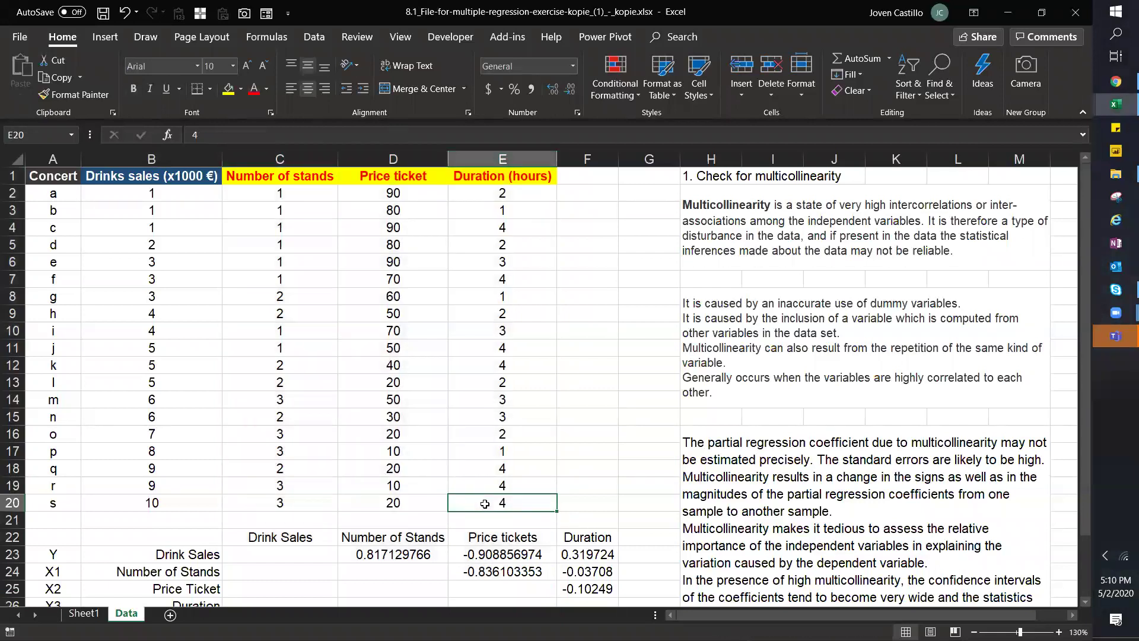
{"action": "left_click_drag", "start_coordinate": [151, 176], "coordinate": [148, 506]}
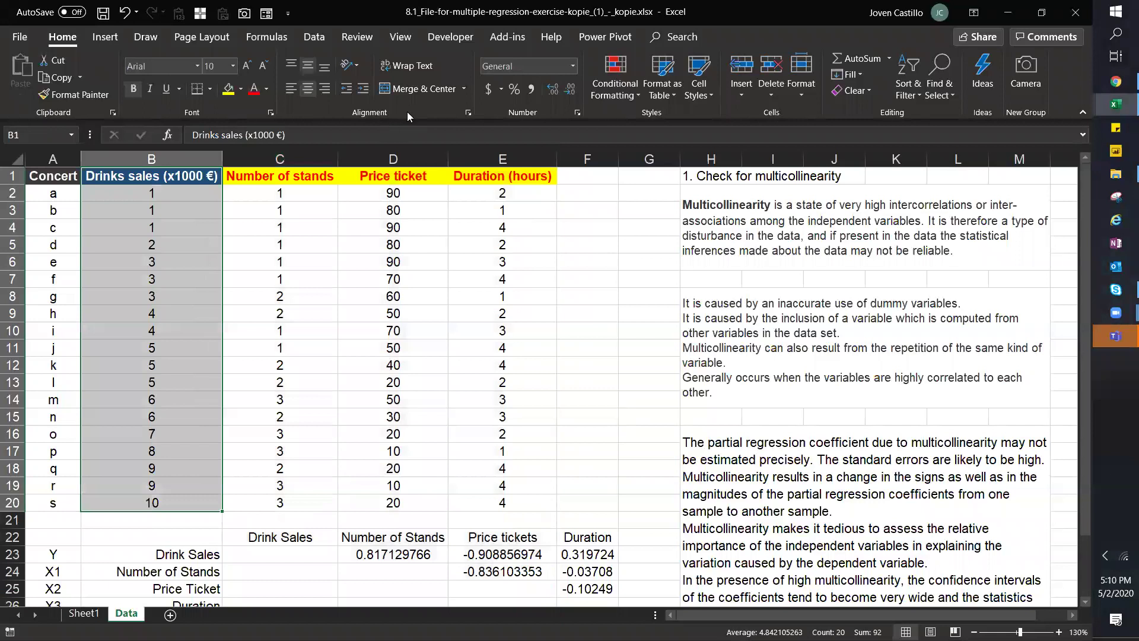
{"action": "left_click_drag", "start_coordinate": [157, 176], "coordinate": [172, 502]}
{"action": "left_click_drag", "start_coordinate": [279, 502], "coordinate": [189, 182]}
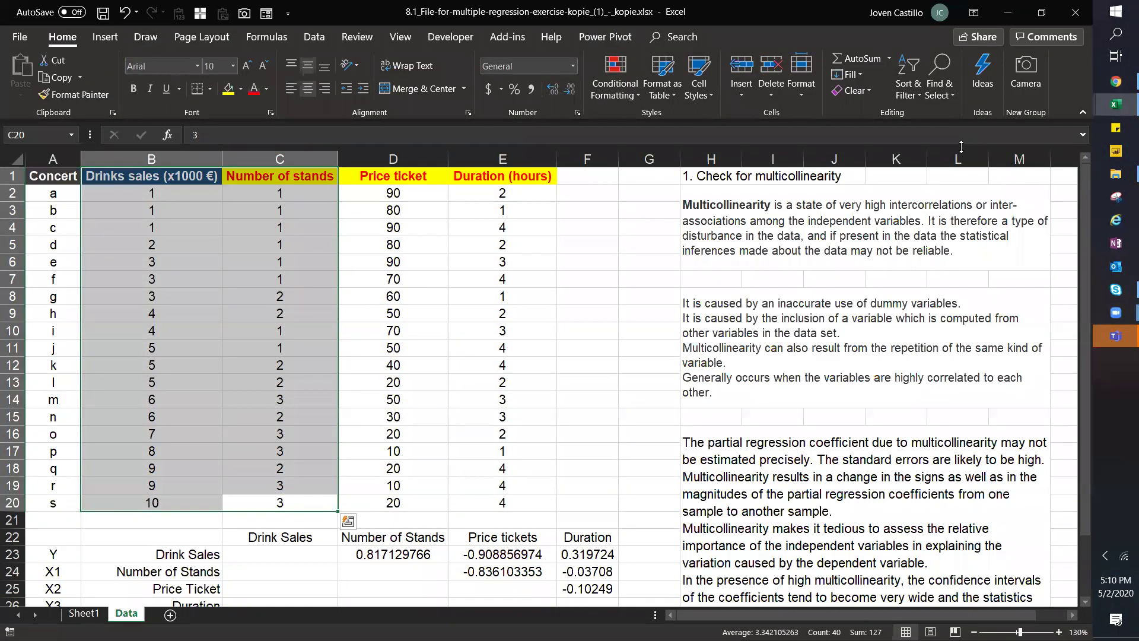
- Draw freehand vertical and horizontal axes beside the data table as a screen annotation and label them y and x
{"action": "mouse_move", "coordinate": [558, 219]}
{"action": "left_mouse_down"}
{"action": "mouse_move", "coordinate": [560, 331]}
{"action": "mouse_move", "coordinate": [703, 301]}
{"action": "left_mouse_up"}
{"action": "mouse_move", "coordinate": [622, 319]}
{"action": "left_mouse_down"}
{"action": "mouse_move", "coordinate": [650, 336]}
{"action": "mouse_move", "coordinate": [634, 330]}
{"action": "left_mouse_up"}
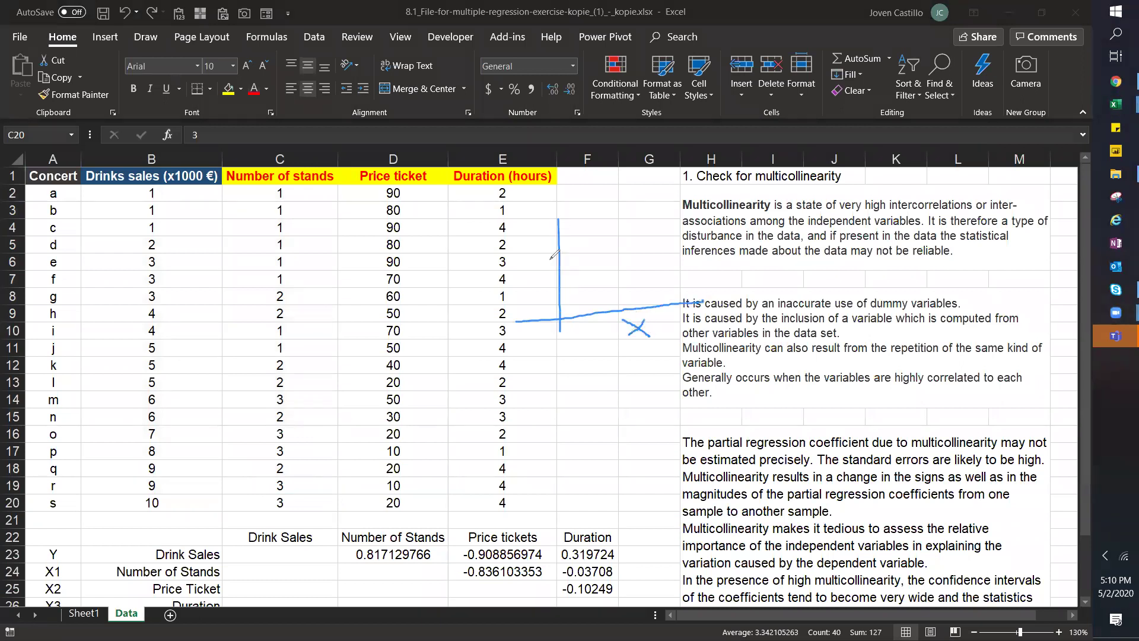
{"action": "left_click_drag", "start_coordinate": [535, 224], "coordinate": [537, 247]}
- Mark scattered data points between the drawn axes with a rising trend line through them, and clear the whole annotation
{"action": "left_click", "coordinate": [576, 277]}
{"action": "left_click", "coordinate": [601, 268]}
{"action": "left_click", "coordinate": [585, 251]}
{"action": "left_click", "coordinate": [633, 278]}
{"action": "left_click_drag", "start_coordinate": [644, 253], "coordinate": [672, 228]}
{"action": "left_click", "coordinate": [625, 241]}
{"action": "left_click", "coordinate": [656, 244]}
{"action": "left_click_drag", "start_coordinate": [571, 295], "coordinate": [725, 178]}
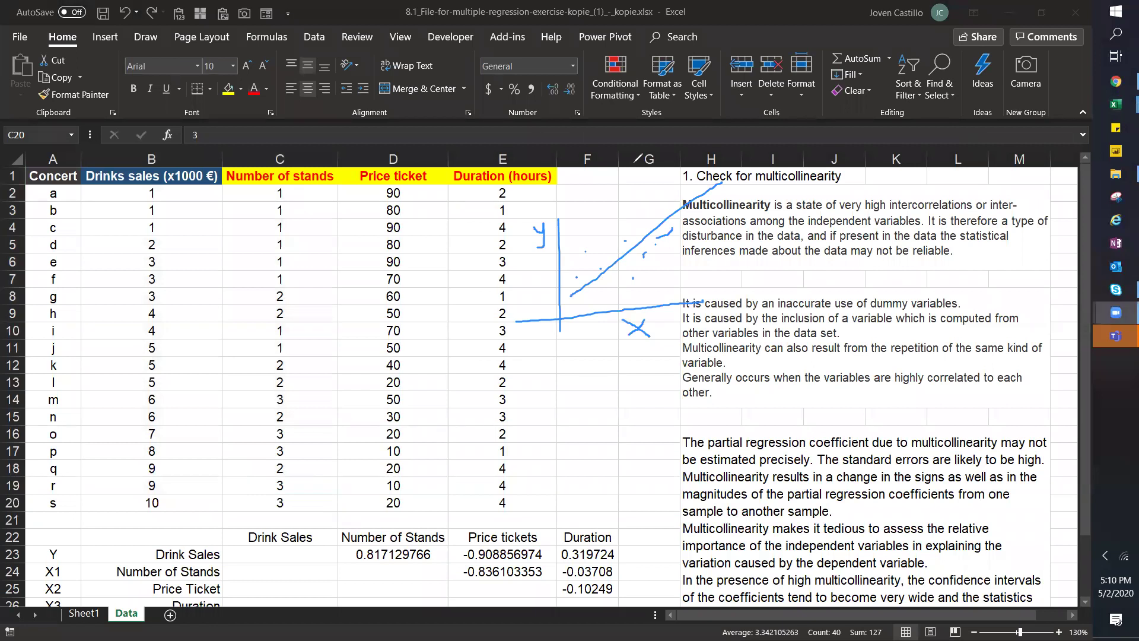
{"action": "left_click", "coordinate": [632, 277]}
{"action": "key", "text": "e"}
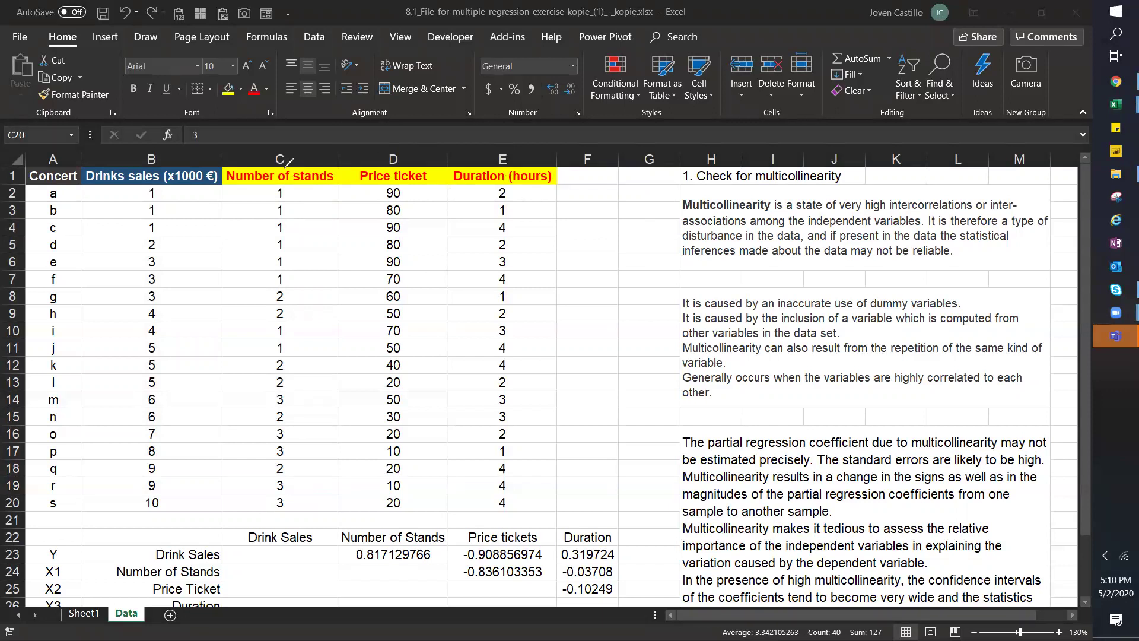
- Draw freehand three axes beside the data table, one vertical, one horizontal and one diagonal, labelled y, x1 and x2
{"action": "left_click_drag", "start_coordinate": [565, 212], "coordinate": [565, 381]}
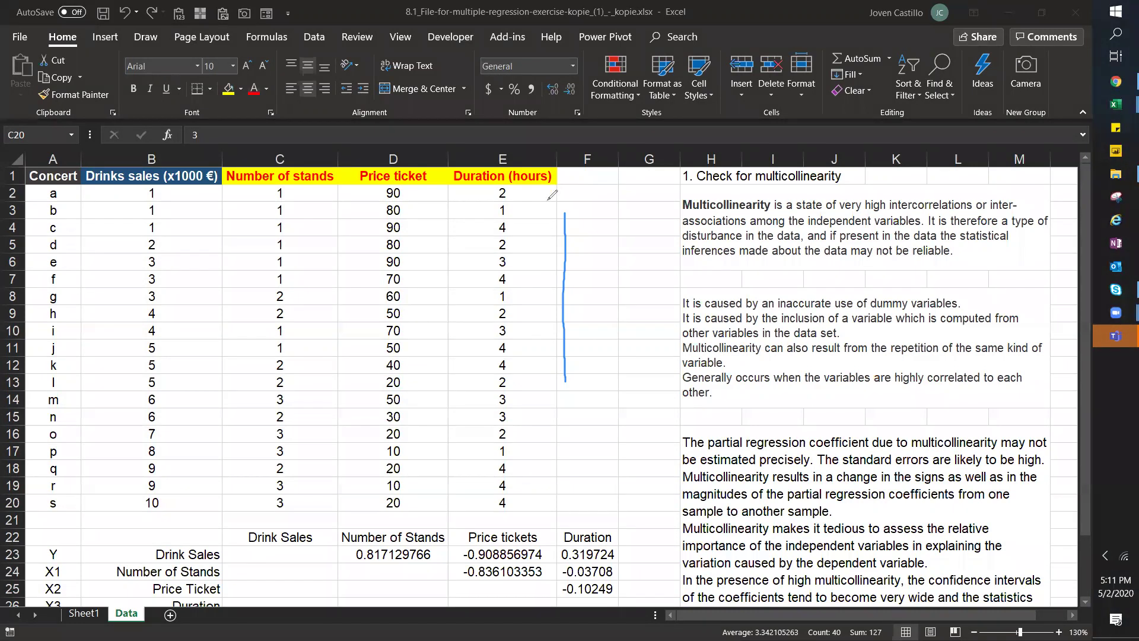
{"action": "left_click_drag", "start_coordinate": [538, 222], "coordinate": [543, 232]}
{"action": "left_click_drag", "start_coordinate": [549, 223], "coordinate": [539, 249]}
{"action": "left_click_drag", "start_coordinate": [551, 368], "coordinate": [748, 355]}
{"action": "mouse_move", "coordinate": [671, 376]}
{"action": "left_mouse_down"}
{"action": "mouse_move", "coordinate": [683, 383]}
{"action": "mouse_move", "coordinate": [668, 391]}
{"action": "left_mouse_up"}
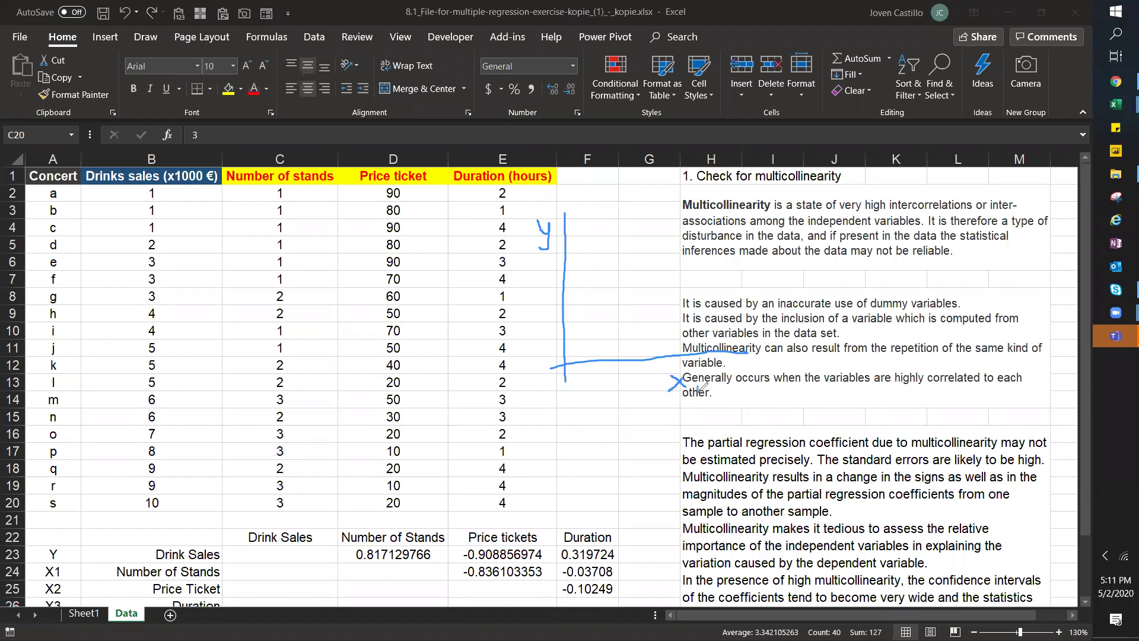
{"action": "mouse_move", "coordinate": [567, 363]}
{"action": "left_mouse_down"}
{"action": "mouse_move", "coordinate": [660, 262]}
{"action": "mouse_move", "coordinate": [666, 294]}
{"action": "mouse_move", "coordinate": [654, 313]}
{"action": "mouse_move", "coordinate": [658, 296]}
{"action": "mouse_move", "coordinate": [671, 299]}
{"action": "left_mouse_up"}
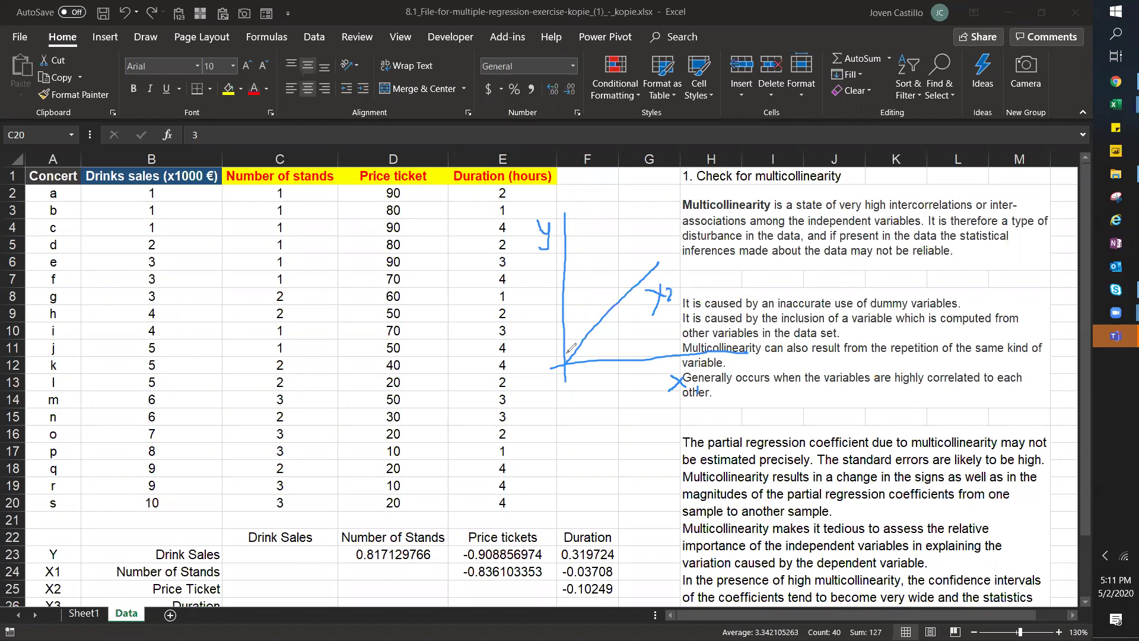
- Add a steeper diagonal axis labelled x3 to the freehand axes sketch, and clear the whole annotation
{"action": "mouse_move", "coordinate": [567, 358]}
{"action": "left_mouse_down"}
{"action": "mouse_move", "coordinate": [599, 234]}
{"action": "mouse_move", "coordinate": [620, 247]}
{"action": "mouse_move", "coordinate": [611, 259]}
{"action": "mouse_move", "coordinate": [627, 253]}
{"action": "left_mouse_up"}
{"action": "left_click", "coordinate": [605, 242]}
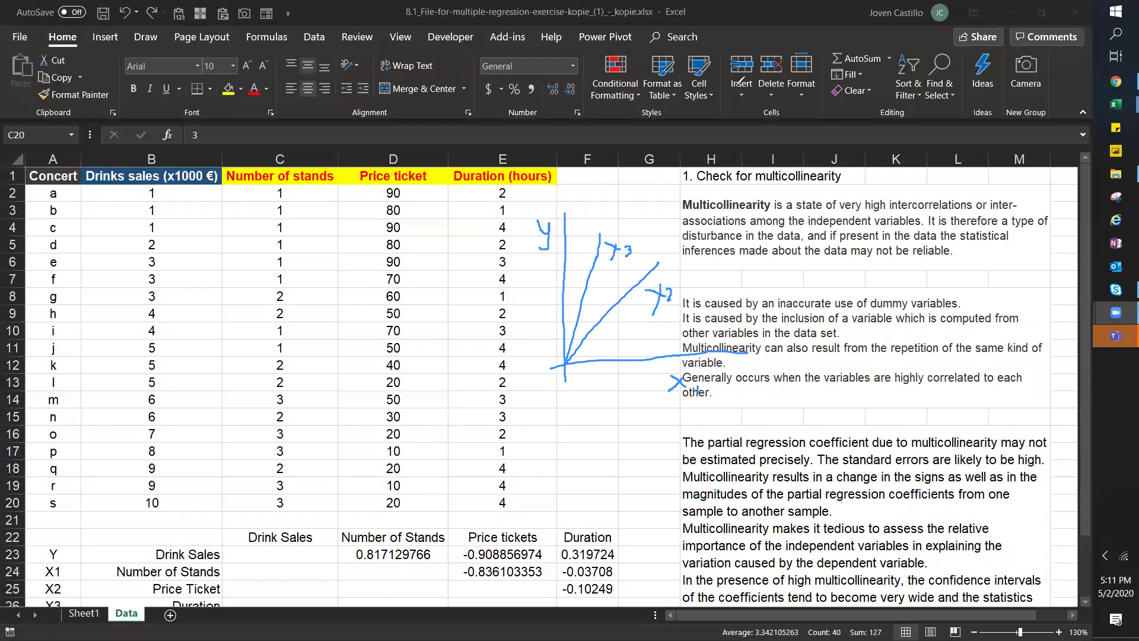
{"action": "key", "text": "e"}
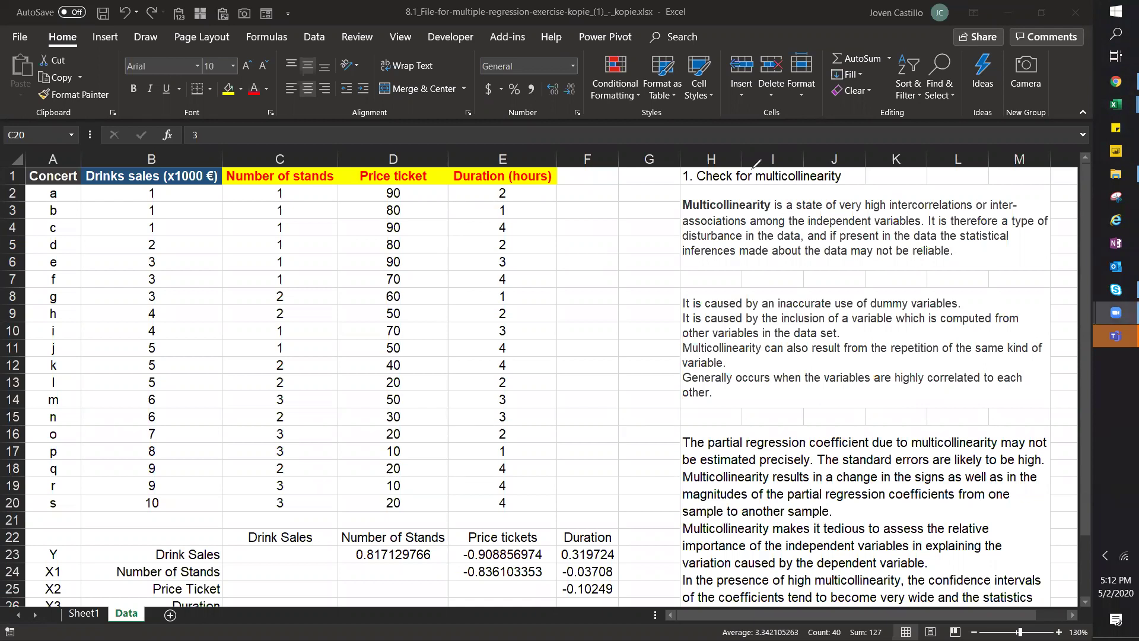
- Highlight the multicollinearity definition, then the Number of stands data together with the Price ticket data
{"action": "left_click", "coordinate": [741, 187]}
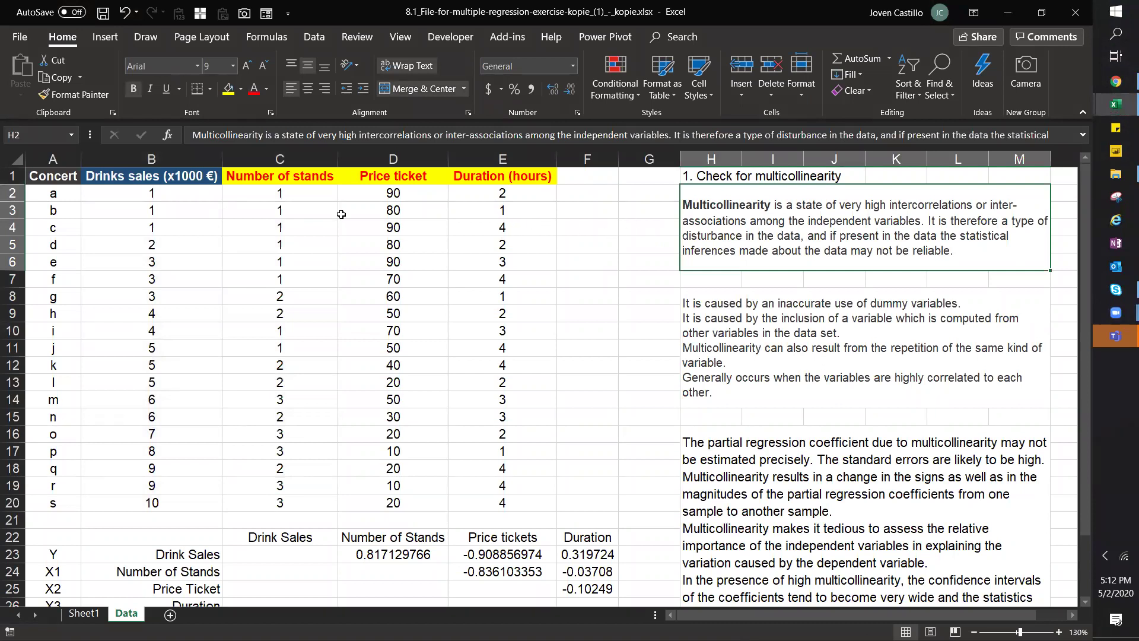
{"action": "left_click", "coordinate": [296, 193]}
{"action": "left_click_drag", "start_coordinate": [296, 192], "coordinate": [284, 503]}
{"action": "left_click_drag", "start_coordinate": [383, 484], "coordinate": [381, 191]}
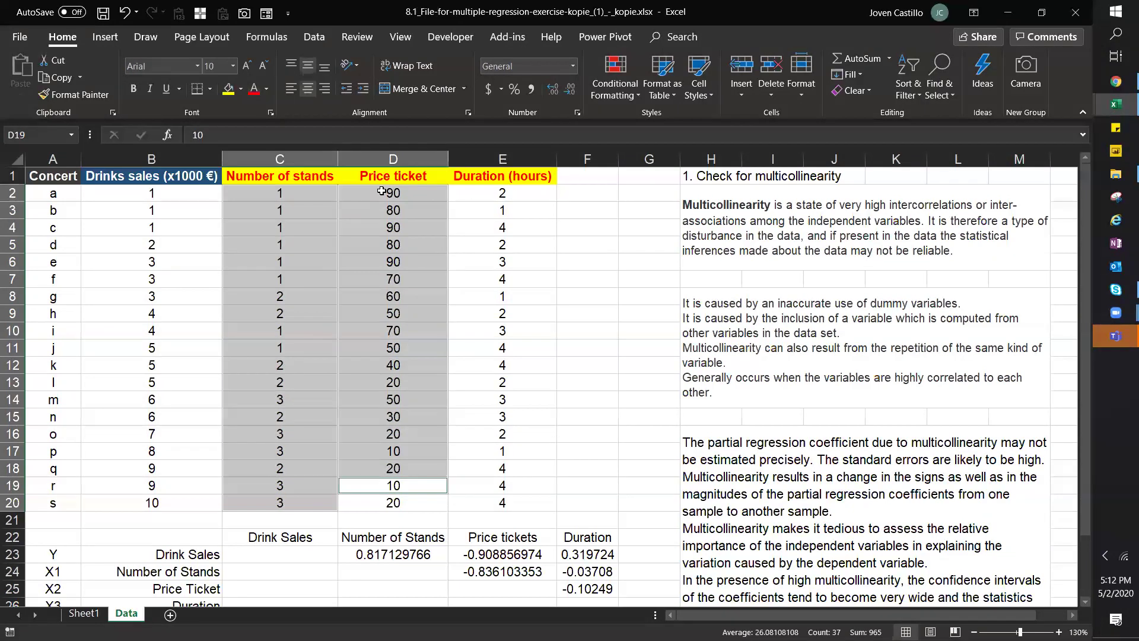
{"action": "left_click_drag", "start_coordinate": [263, 192], "coordinate": [261, 504]}
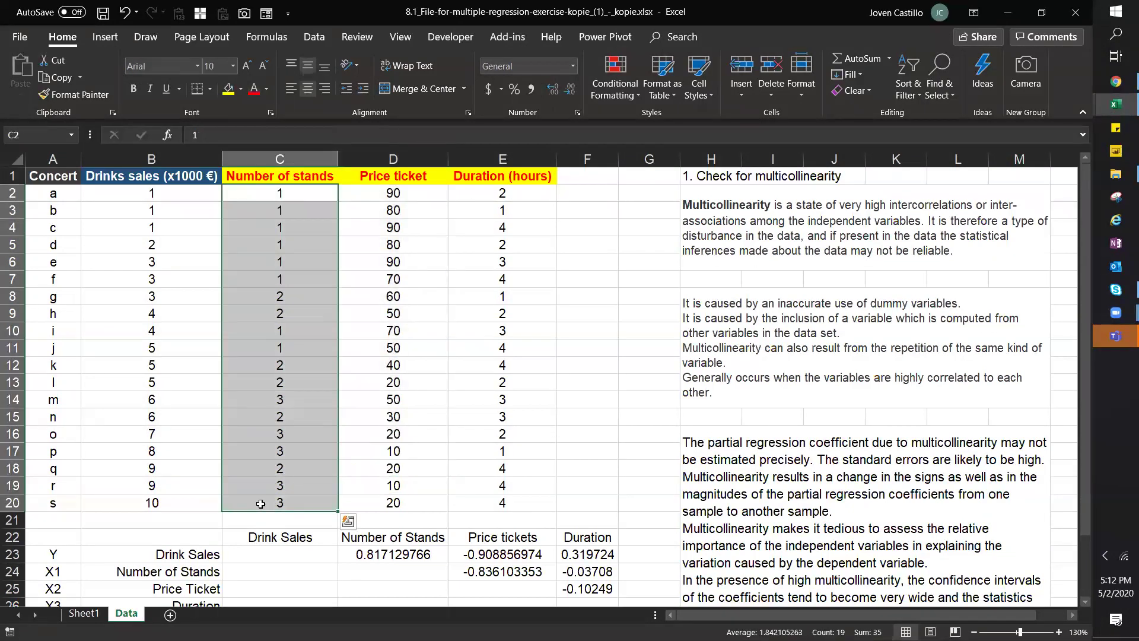
{"action": "left_click_drag", "start_coordinate": [408, 504], "coordinate": [409, 184]}
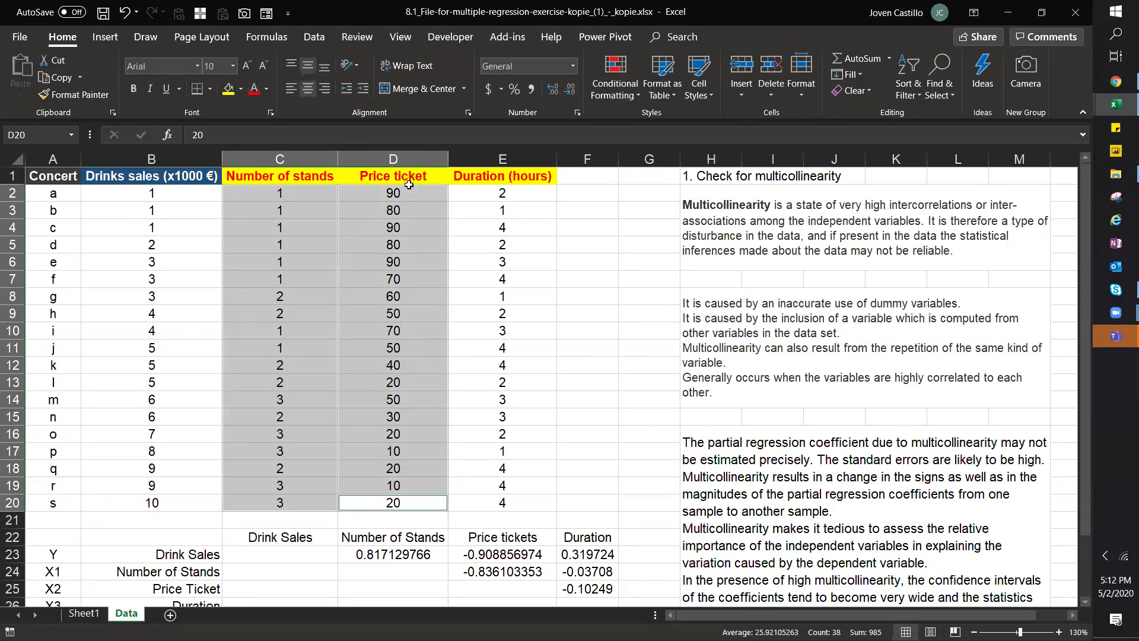
- Highlight the Price ticket and Duration (hours) data together, and return to the multicollinearity definition
{"action": "left_click_drag", "start_coordinate": [501, 194], "coordinate": [505, 501]}
{"action": "left_click", "coordinate": [390, 500], "text": "ctrl"}
{"action": "left_click_drag", "start_coordinate": [390, 500], "coordinate": [514, 506]}
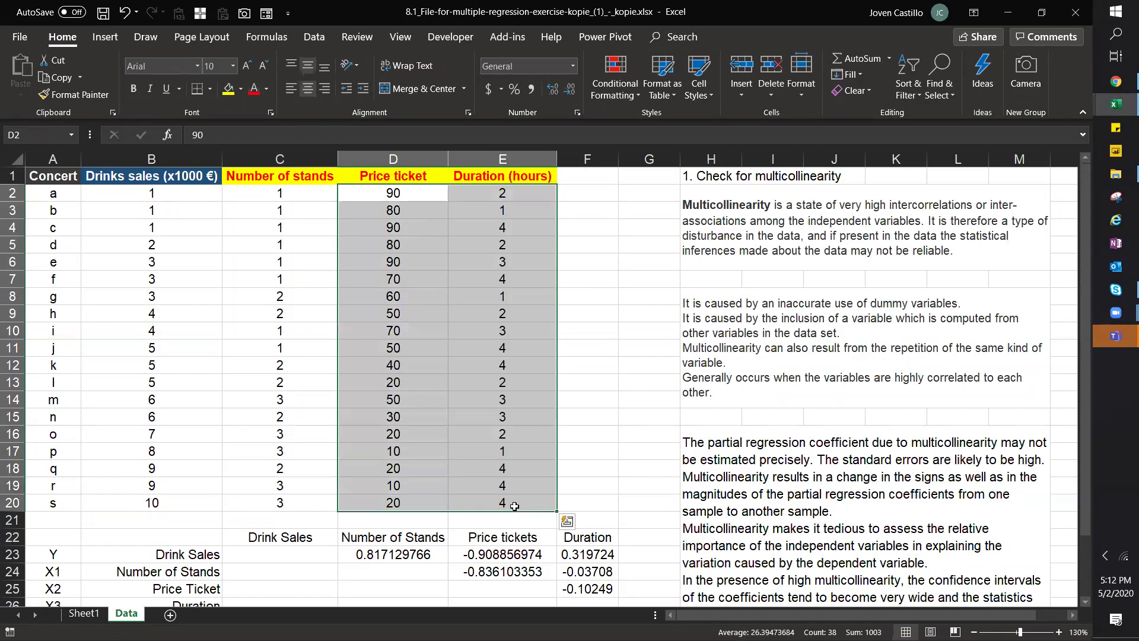
{"action": "left_click", "coordinate": [842, 228]}
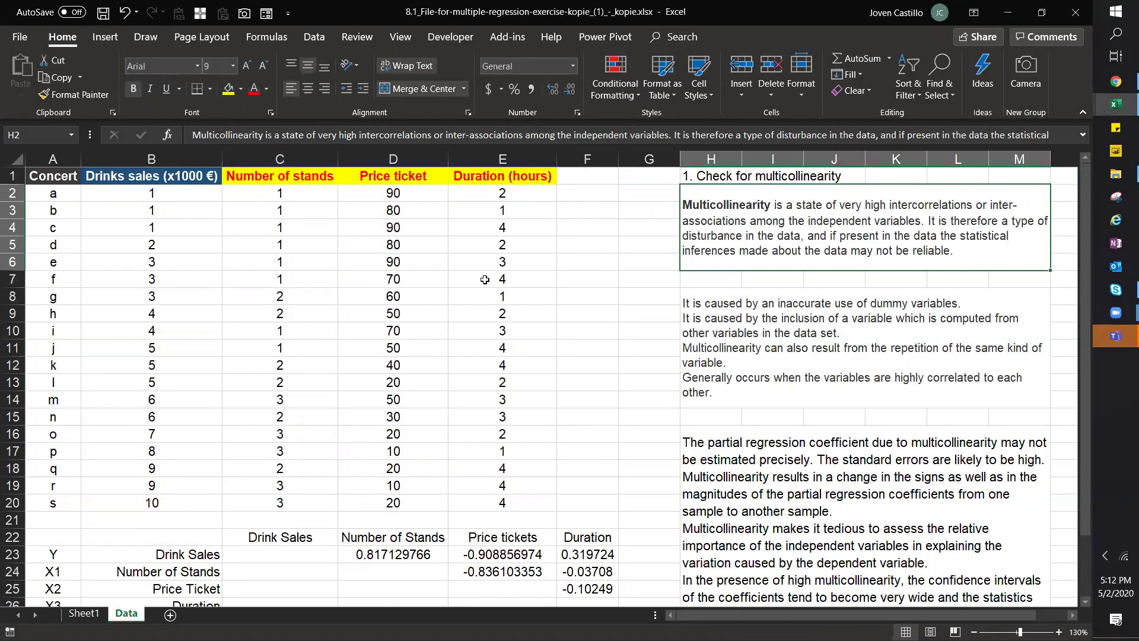
- Highlight the three independent variables with their headers, and examine the notes on the causes and effects of multicollinearity
{"action": "left_click_drag", "start_coordinate": [261, 176], "coordinate": [279, 262]}
{"action": "left_click_drag", "start_coordinate": [433, 441], "coordinate": [492, 506]}
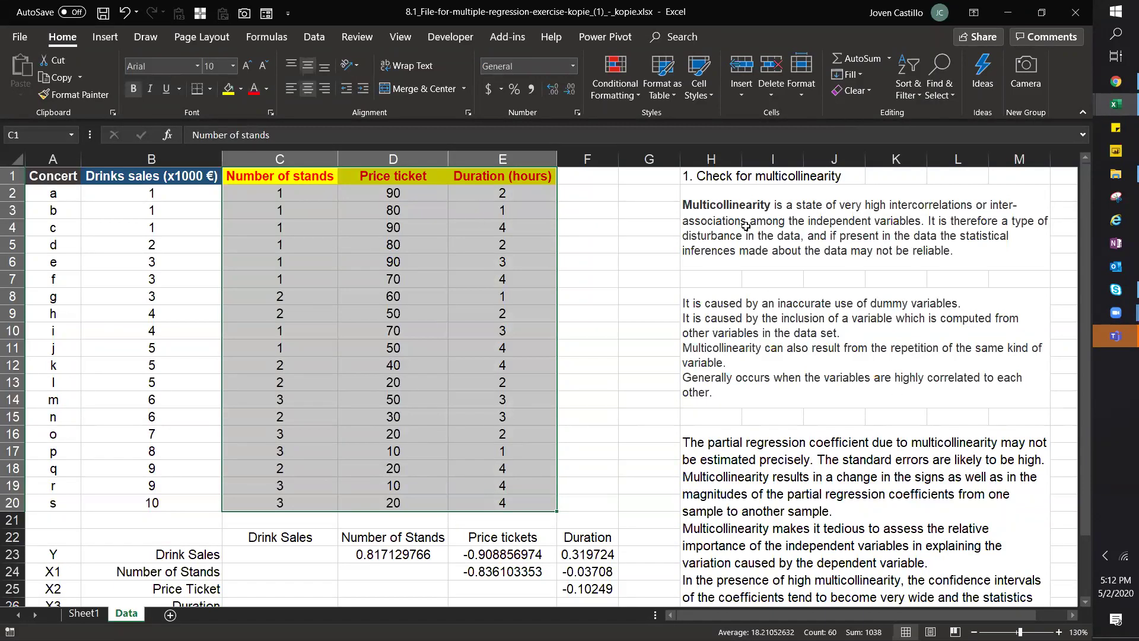
{"action": "left_click", "coordinate": [774, 337]}
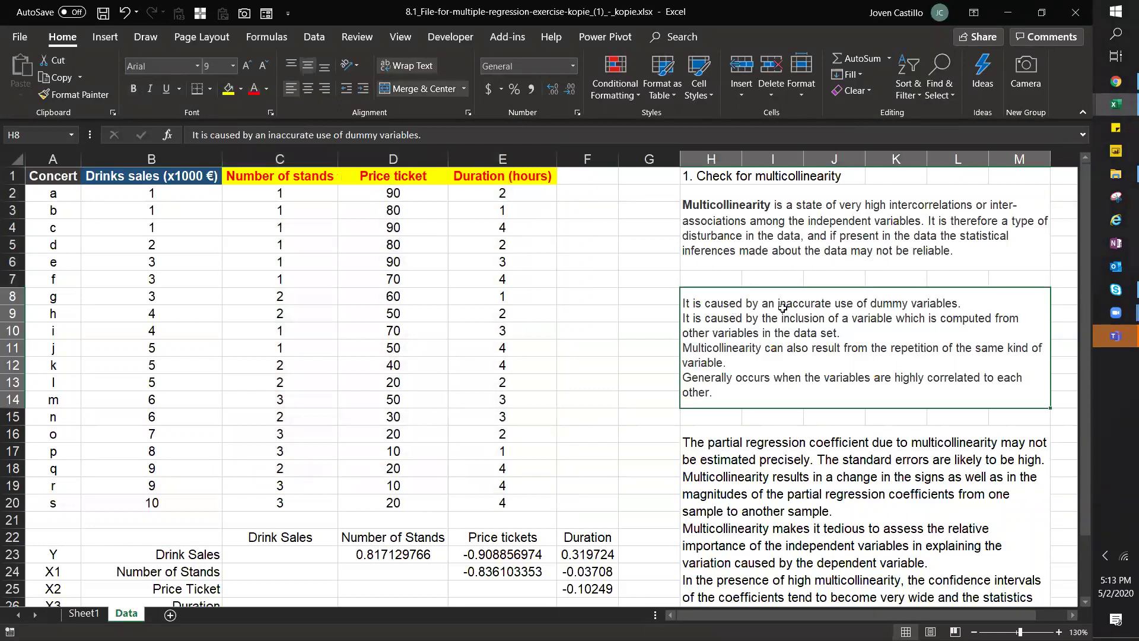
{"action": "left_click_drag", "start_coordinate": [1085, 305], "coordinate": [1083, 392]}
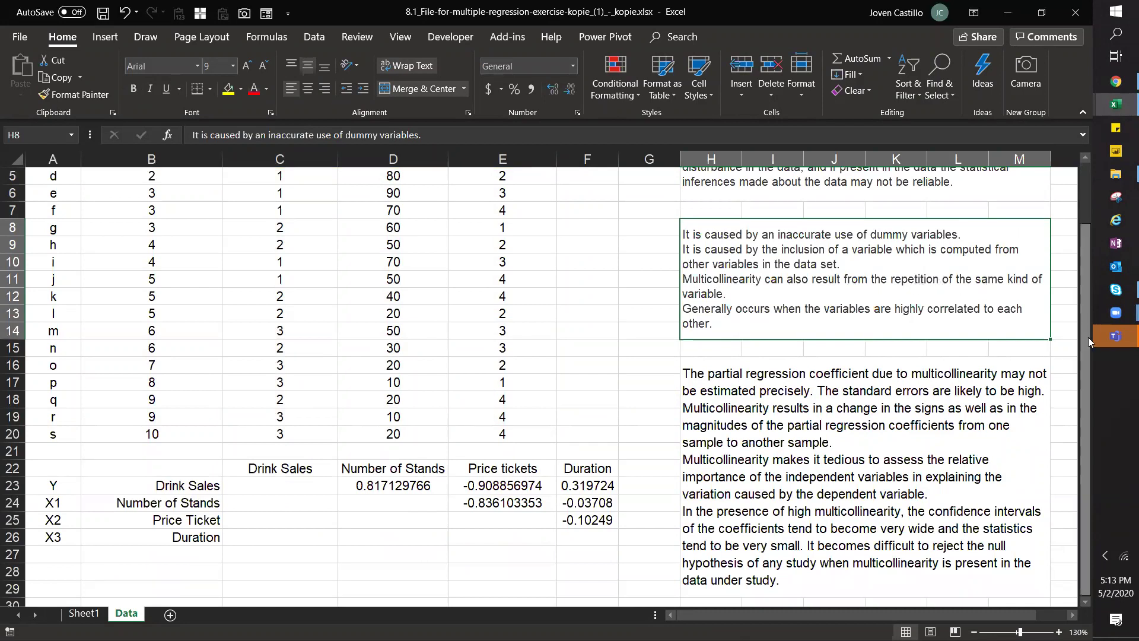
{"action": "left_click", "coordinate": [767, 443]}
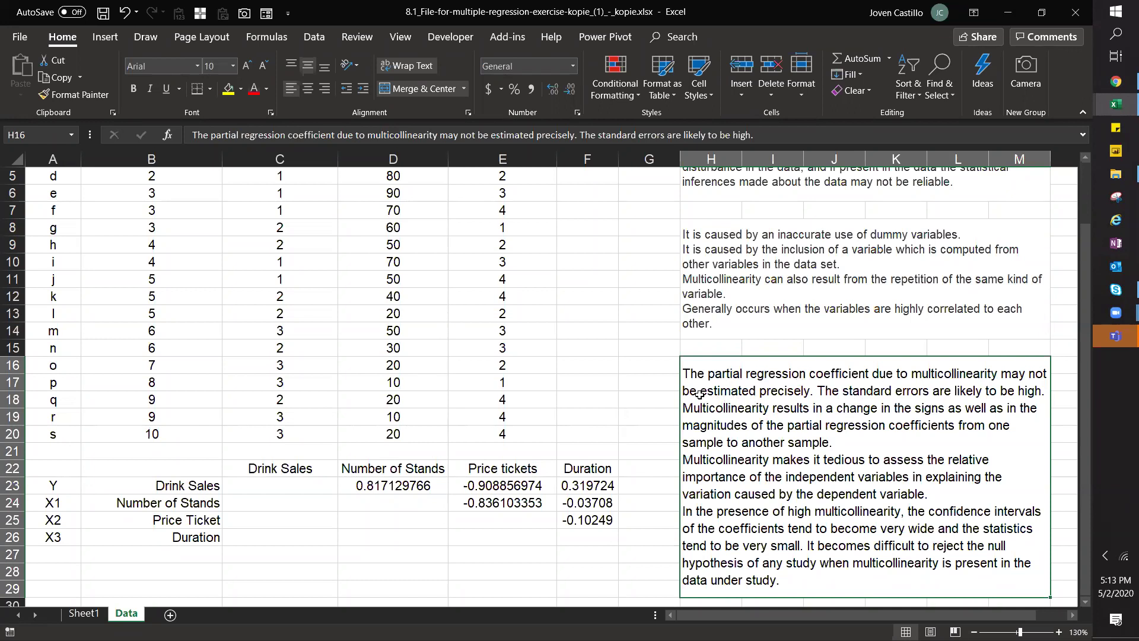
- Highlight the Number of stands column together with Price ticket, then all three independent variable columns C to E
{"action": "left_click_drag", "start_coordinate": [159, 433], "coordinate": [170, 132]}
{"action": "left_click_drag", "start_coordinate": [283, 171], "coordinate": [502, 503]}
{"action": "left_click_drag", "start_coordinate": [300, 102], "coordinate": [302, 120]}
{"action": "left_click", "coordinate": [283, 159]}
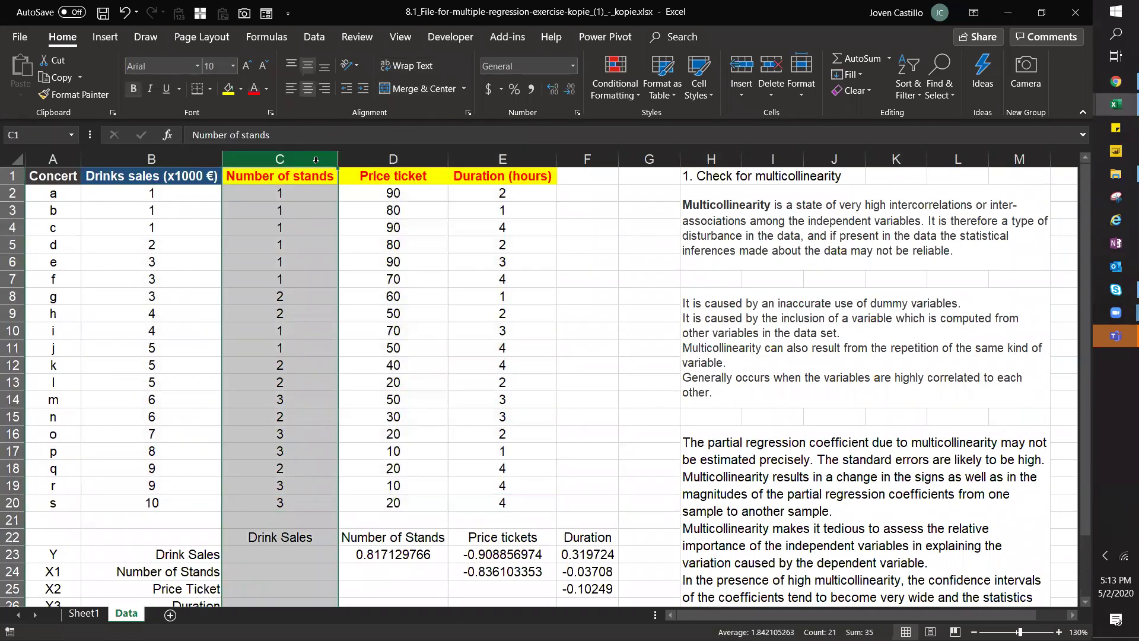
{"action": "left_click", "coordinate": [372, 158], "text": "ctrl"}
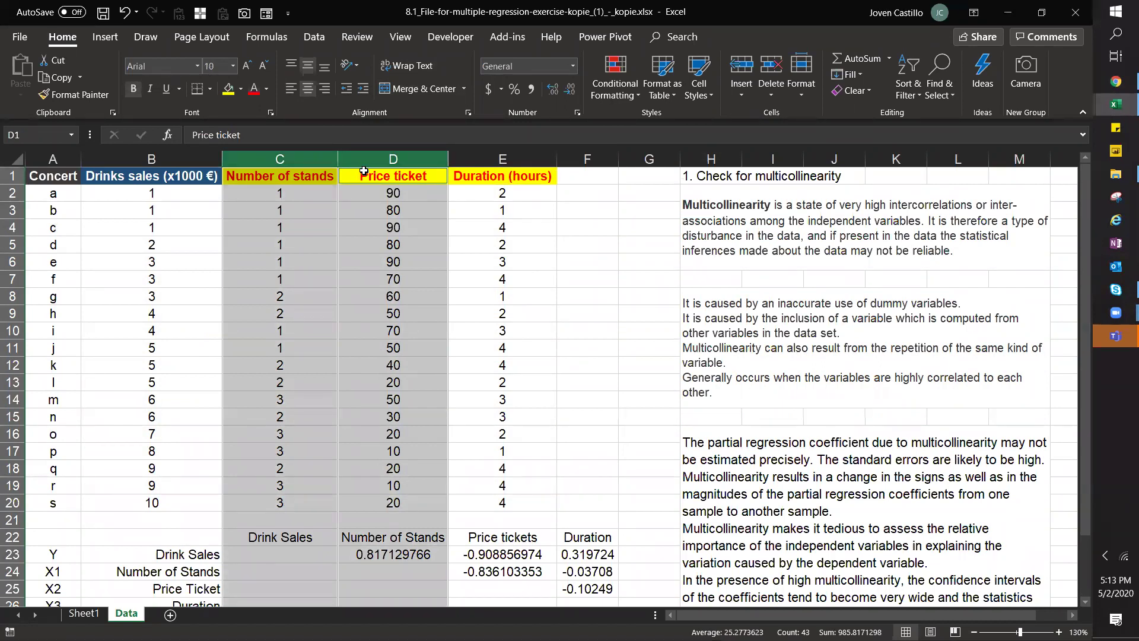
{"action": "left_click", "coordinate": [302, 153]}
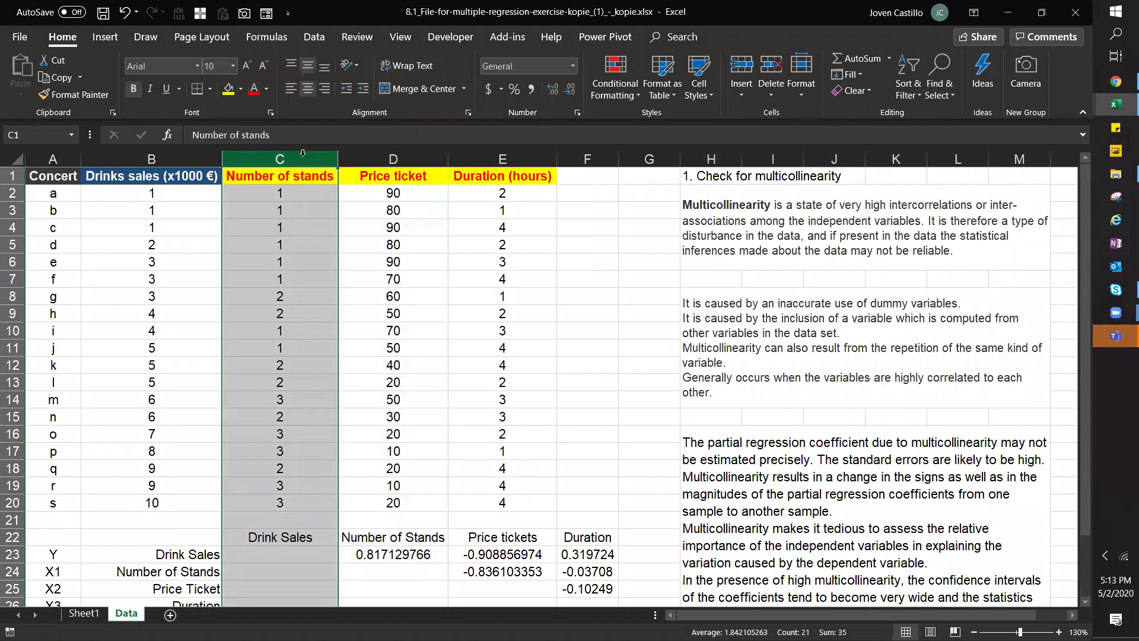
{"action": "left_click_drag", "start_coordinate": [501, 159], "coordinate": [287, 186]}
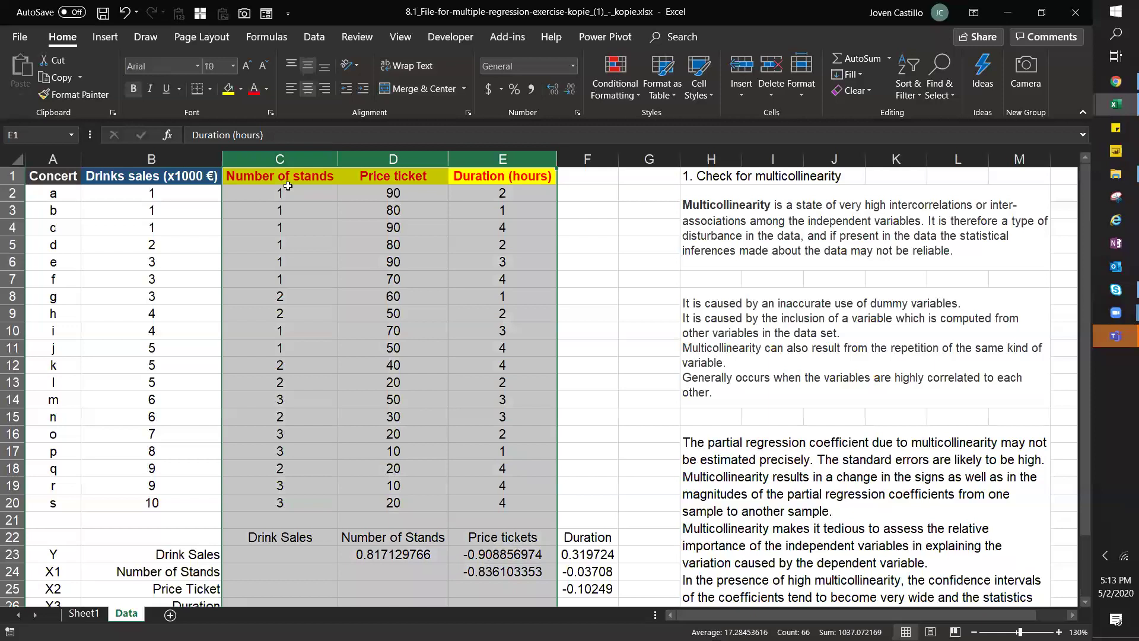
- Review the multicollinearity notes beside the data table, marking the block that lists its causes
{"action": "scroll", "coordinate": [1091, 363], "scroll_direction": "down", "scroll_amount": 1}
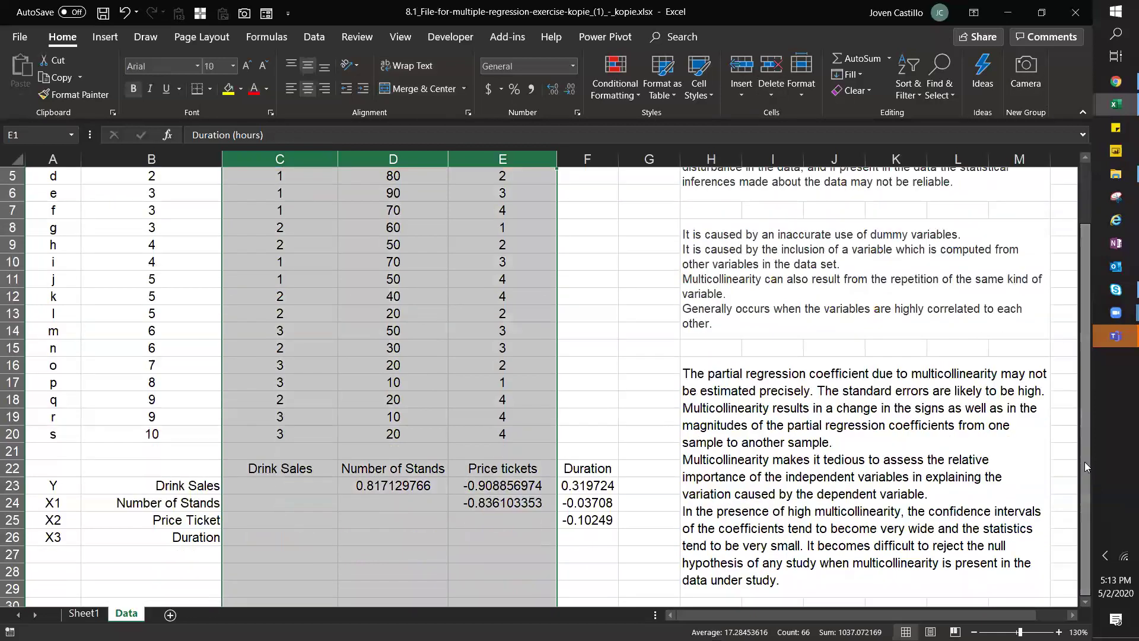
{"action": "left_click", "coordinate": [148, 332]}
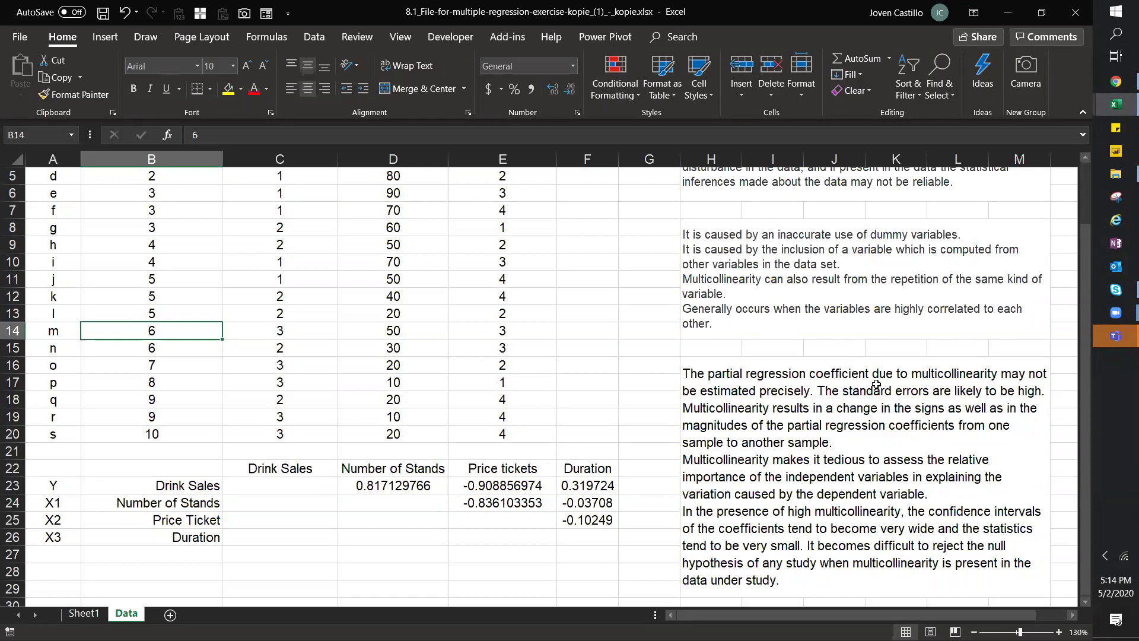
{"action": "left_click", "coordinate": [733, 319]}
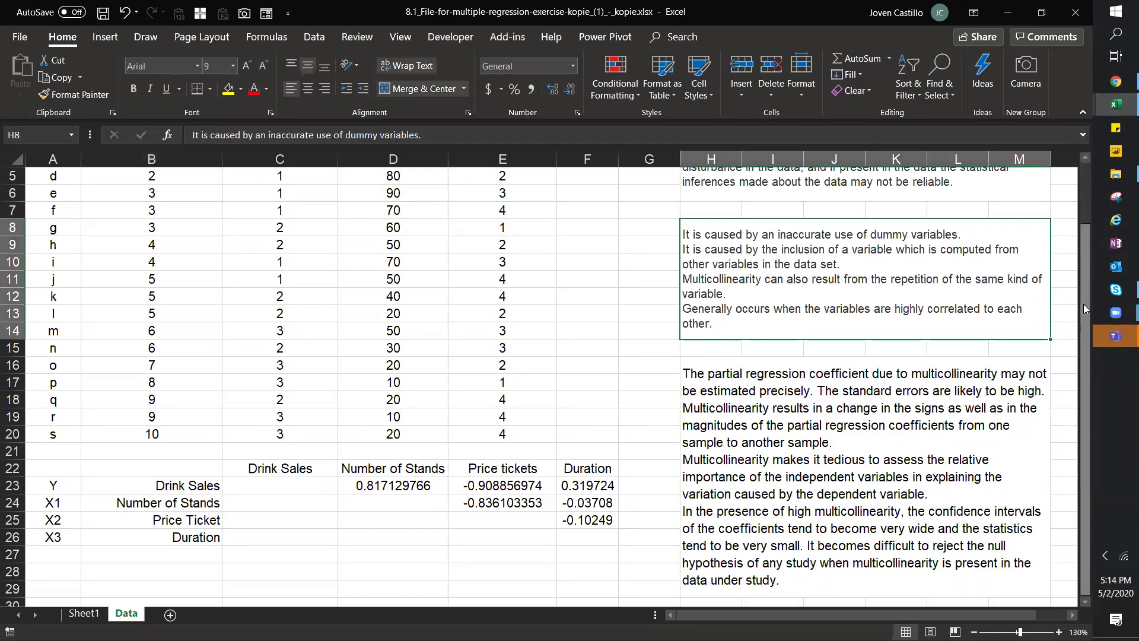
{"action": "scroll", "coordinate": [1084, 303], "scroll_direction": "up", "scroll_amount": 2}
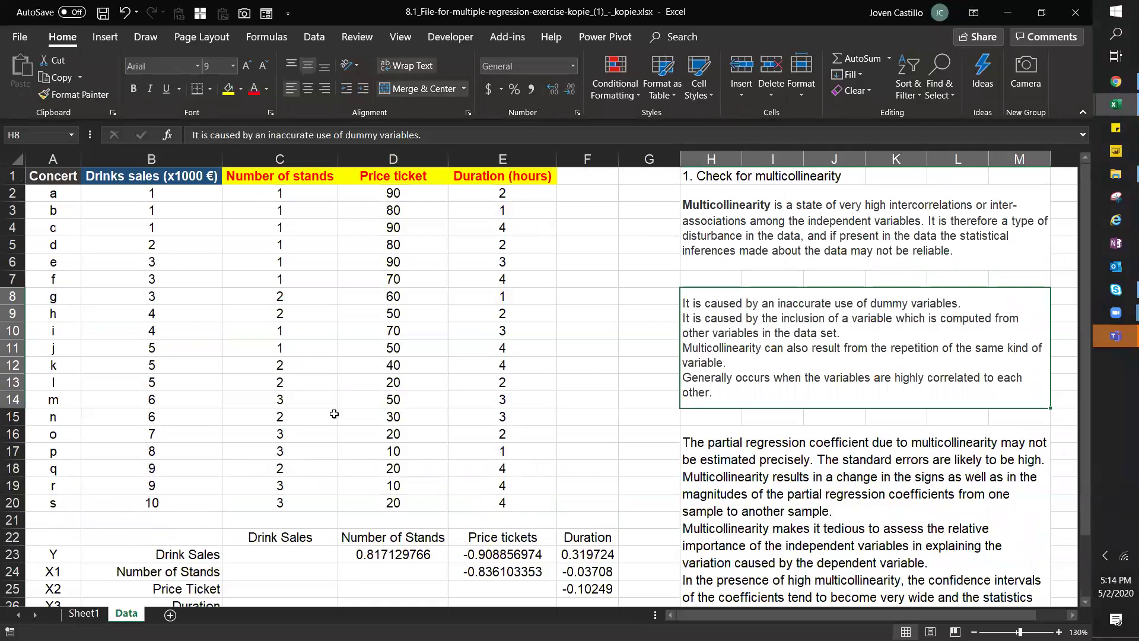
- Examine the correlation table in B22:F26, the formula in D23 and the Drink Sales labels, then highlight the Drinks sales data
{"action": "left_click_drag", "start_coordinate": [178, 540], "coordinate": [587, 571]}
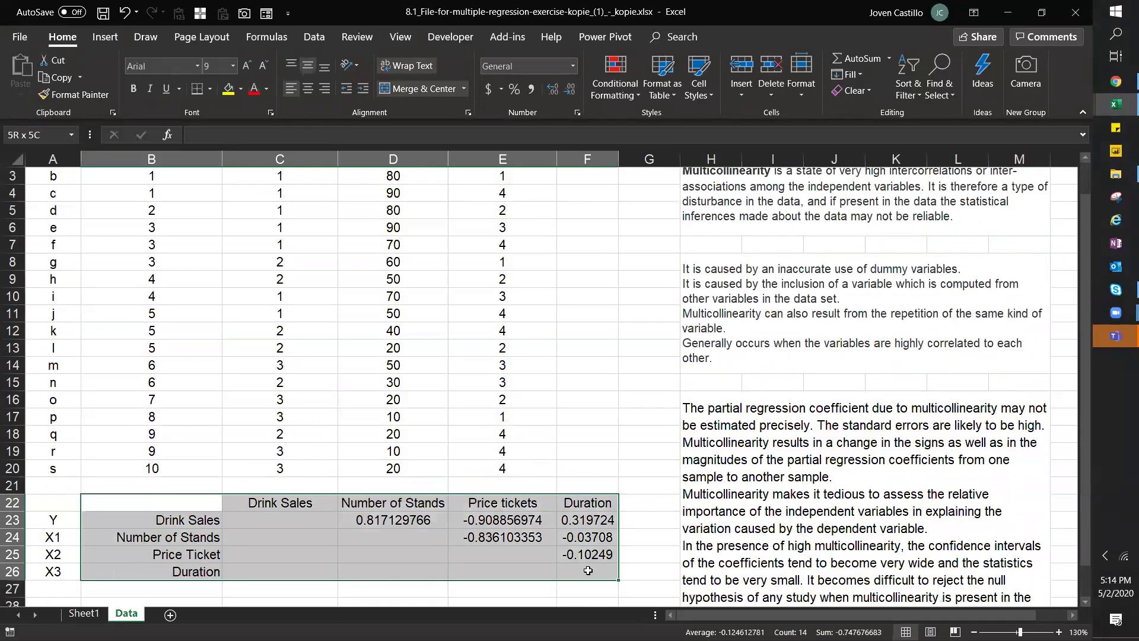
{"action": "left_click", "coordinate": [381, 519]}
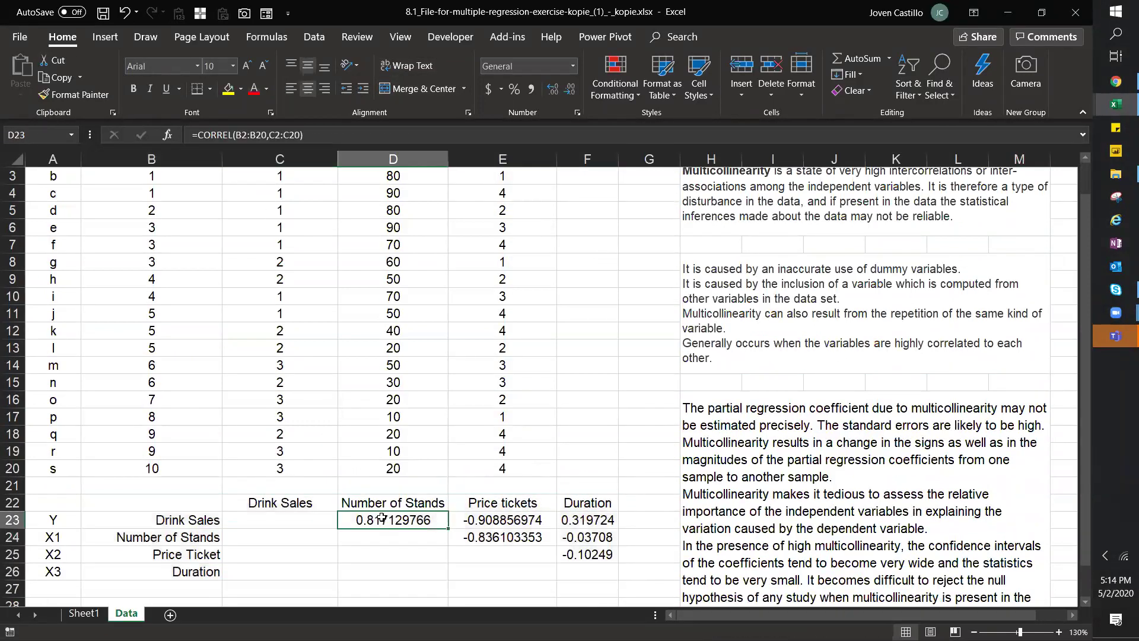
{"action": "double_click", "coordinate": [382, 518]}
{"action": "key", "text": "Return"}
{"action": "left_click_drag", "start_coordinate": [50, 521], "coordinate": [118, 522]}
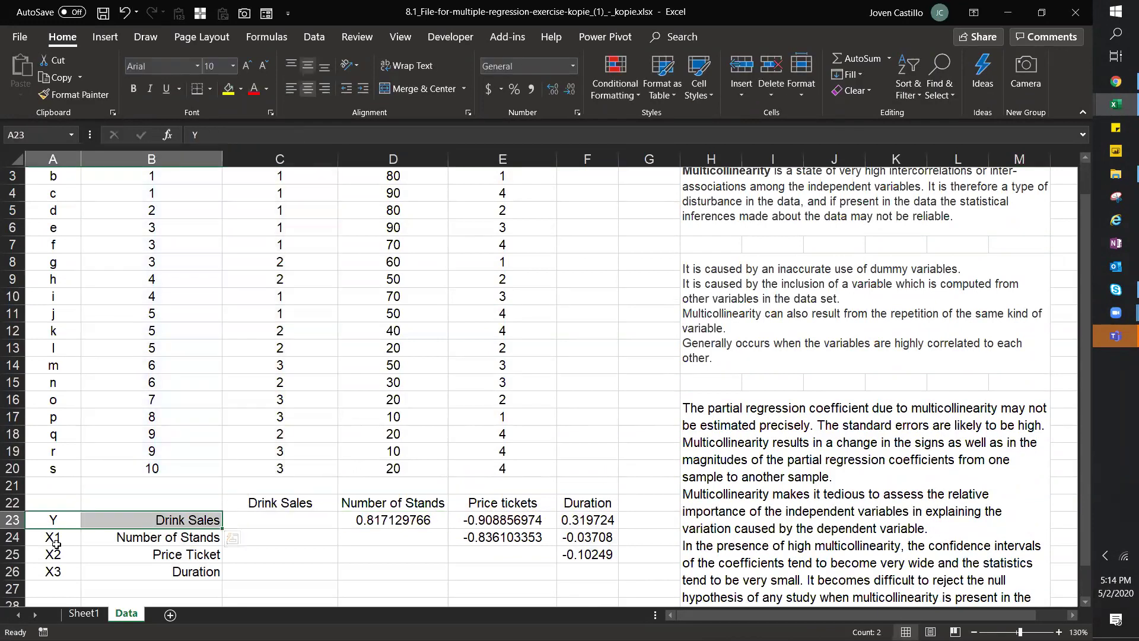
{"action": "left_click", "coordinate": [147, 530]}
{"action": "left_click", "coordinate": [194, 517]}
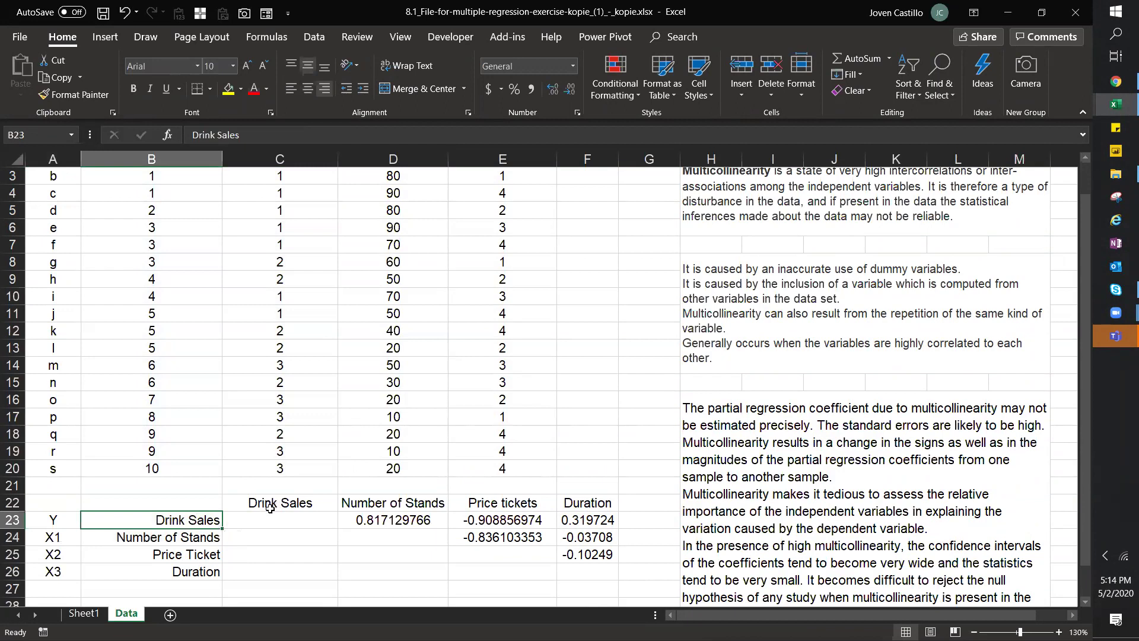
{"action": "left_click", "coordinate": [257, 521]}
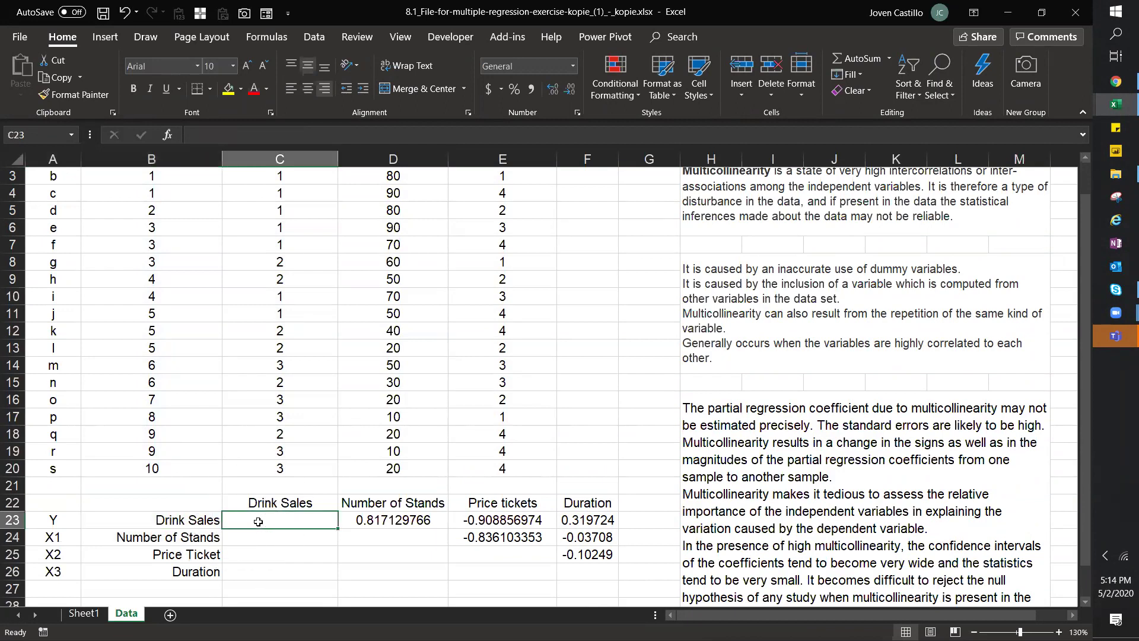
{"action": "left_click", "coordinate": [266, 502]}
{"action": "left_click_drag", "start_coordinate": [165, 468], "coordinate": [192, 33]}
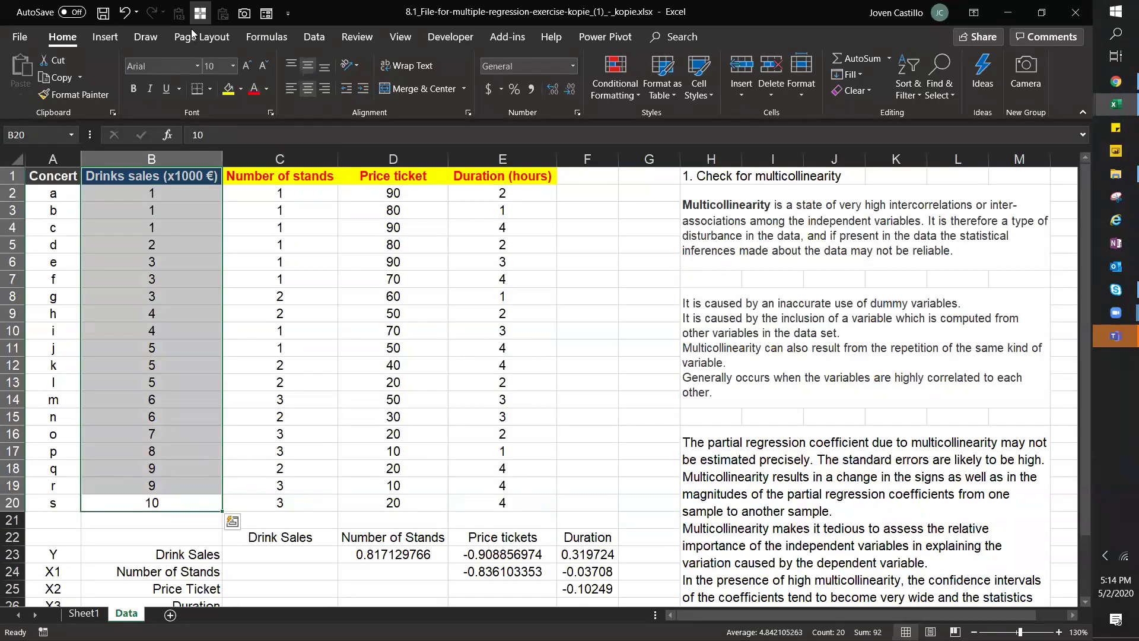
- Undo the copy of the Drink Sales row cells into the header row of the correlation table
{"action": "left_click_drag", "start_coordinate": [204, 555], "coordinate": [409, 551]}
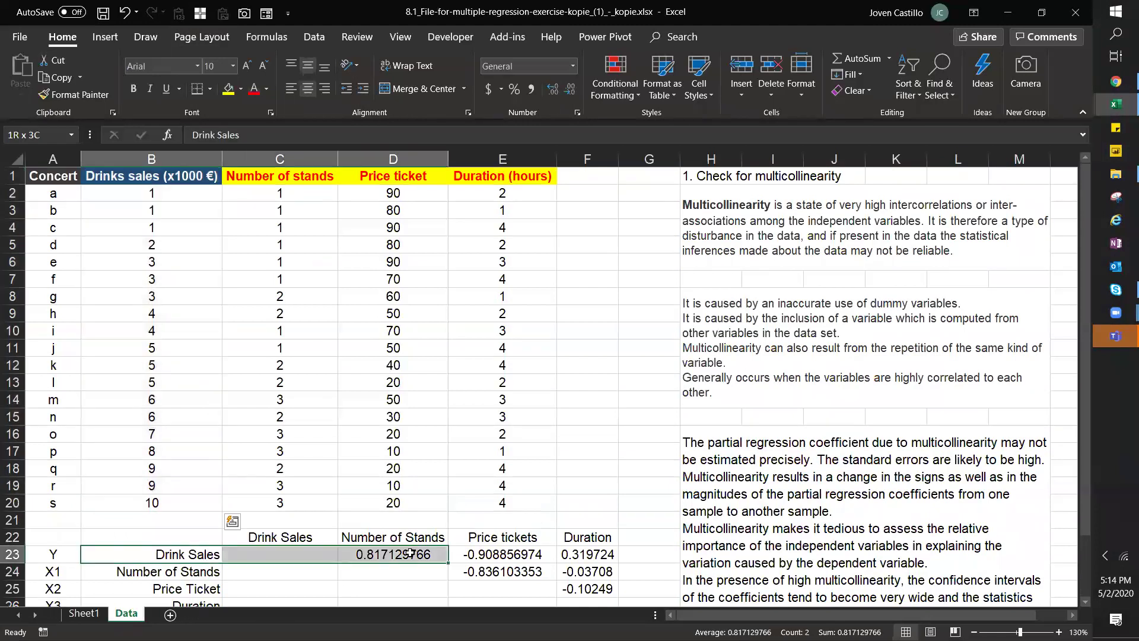
{"action": "key", "text": "ctrl+z"}
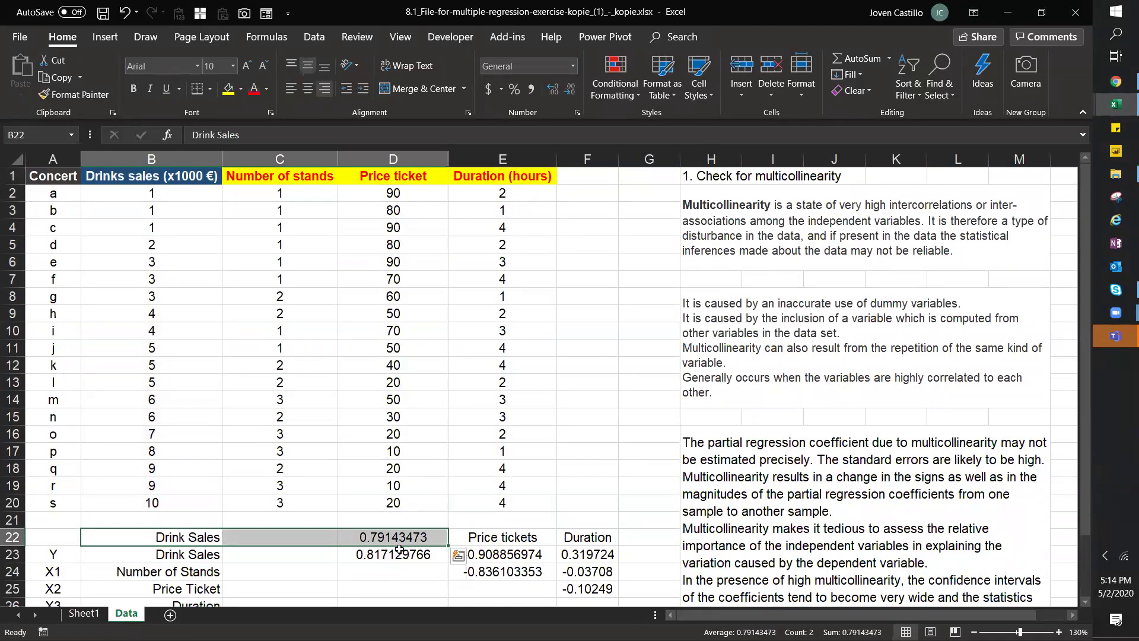
{"action": "key", "text": "ctrl+y"}
- Re-enter the Drink Sales and Number of Stands correlation in D23 as =CORREL(B2:B20,C2:C20)
{"action": "double_click", "coordinate": [394, 558]}
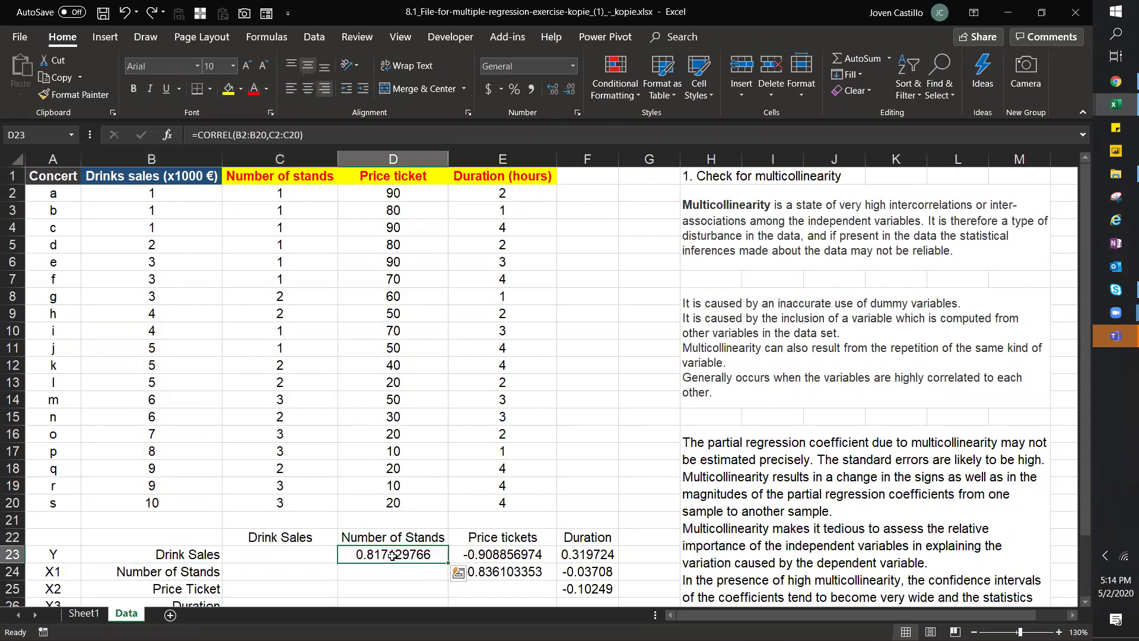
{"action": "key", "text": "Escape"}
{"action": "type", "text": "=correl("}
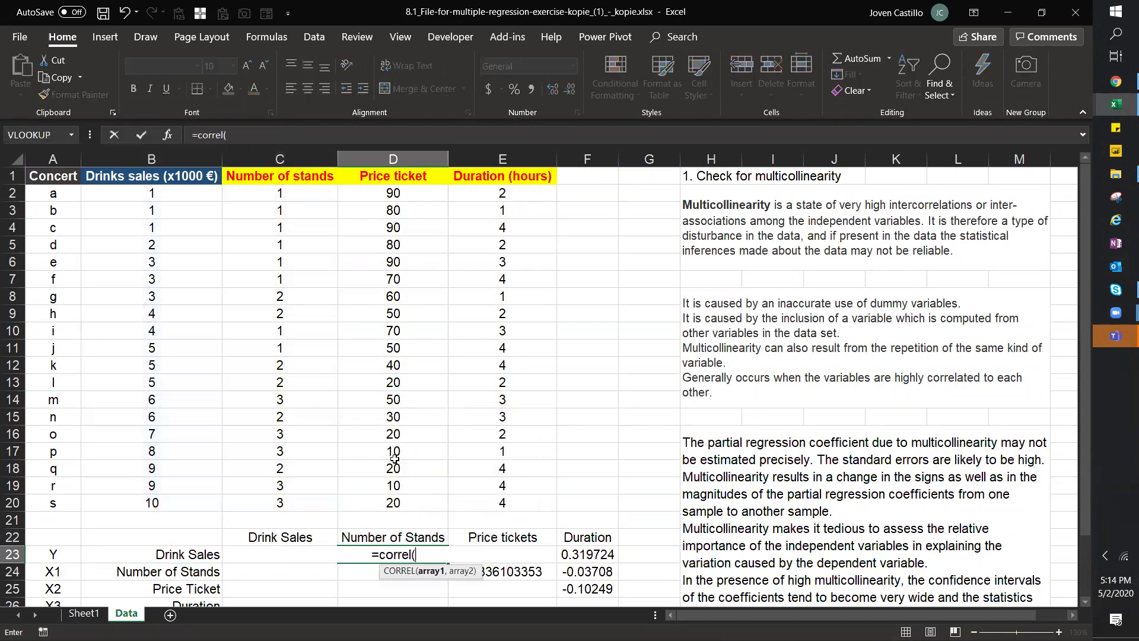
{"action": "left_click_drag", "start_coordinate": [171, 191], "coordinate": [171, 502]}
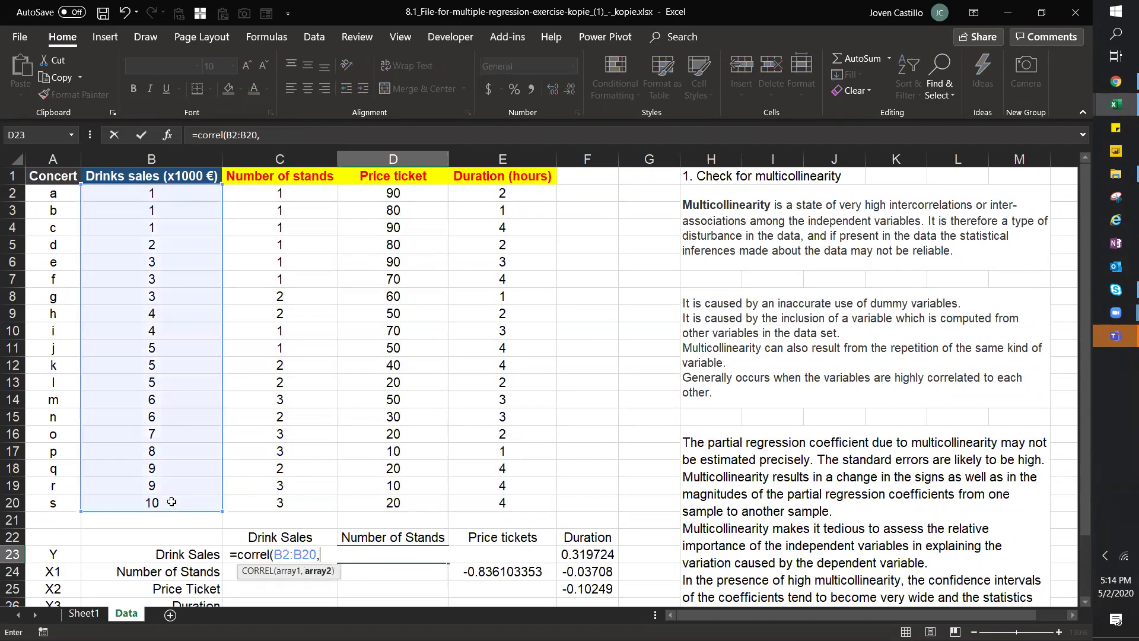
{"action": "key", "text": "BackSpace"}
{"action": "key", "text": "BackSpace"}
{"action": "key", "text": "BackSpace"}
{"action": "key", "text": "BackSpace"}
{"action": "key", "text": "BackSpace"}
{"action": "key", "text": "BackSpace"}
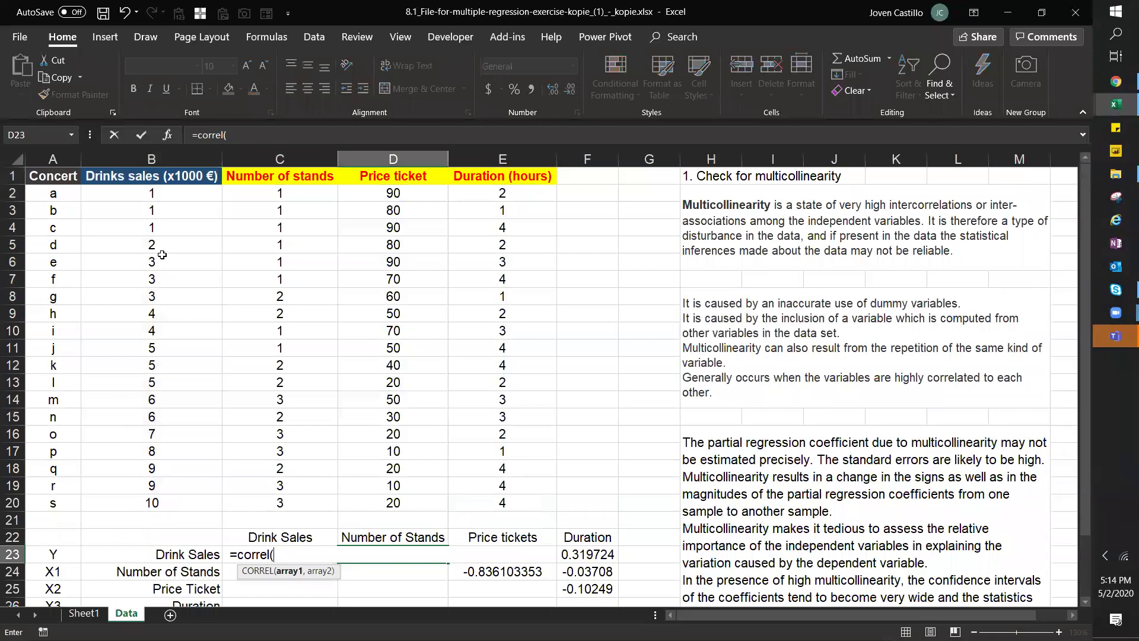
{"action": "left_click_drag", "start_coordinate": [182, 194], "coordinate": [144, 496]}
{"action": "type", "text": ","}
{"action": "left_click_drag", "start_coordinate": [254, 502], "coordinate": [268, 192]}
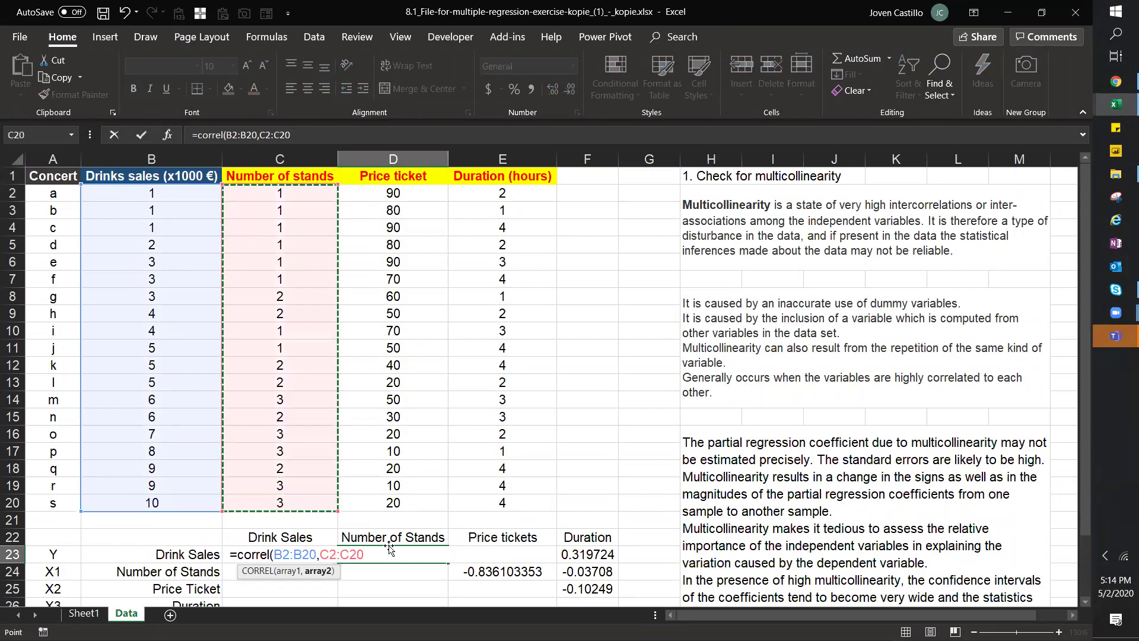
{"action": "key", "text": "ctrl+Return"}
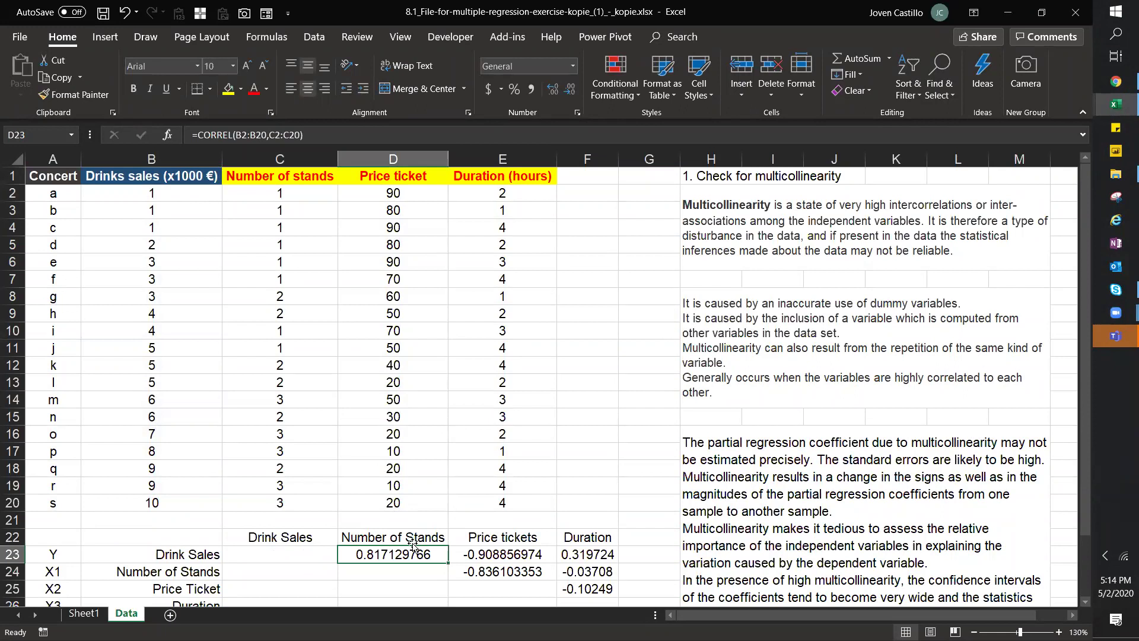
- Highlight the Y Drink Sales row of the correlation table up to its Number of Stands coefficient
{"action": "left_click", "coordinate": [49, 556]}
{"action": "left_click_drag", "start_coordinate": [49, 556], "coordinate": [393, 555]}
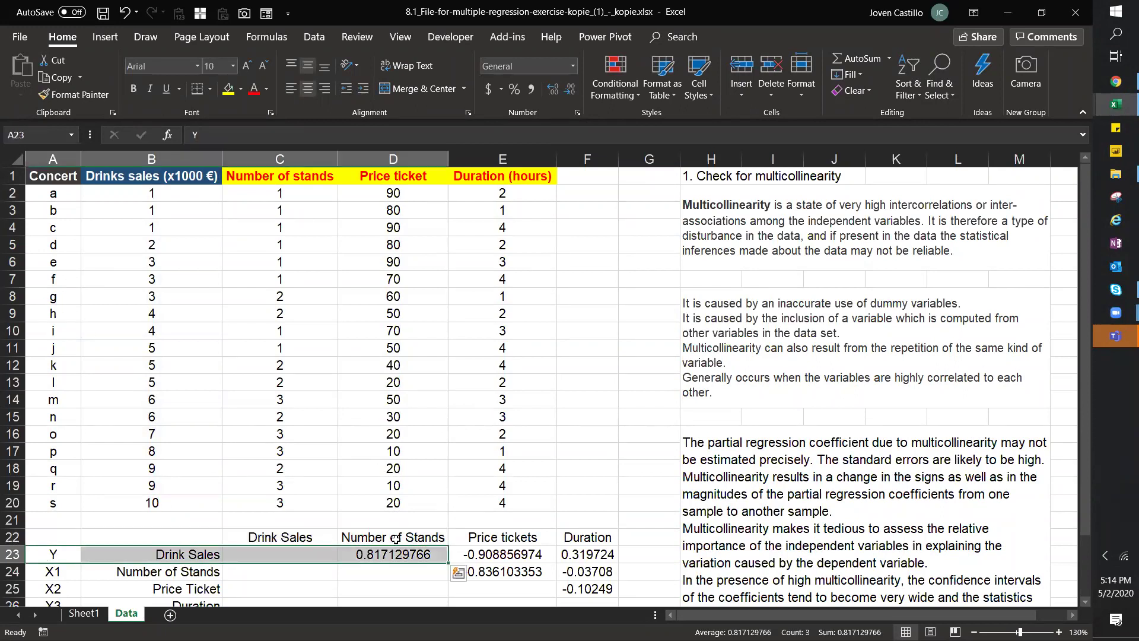
- Label the independent variable columns above the correlation table headers as x1, x2 and x3 in D21:F21
{"action": "left_click", "coordinate": [395, 526], "text": "ctrl"}
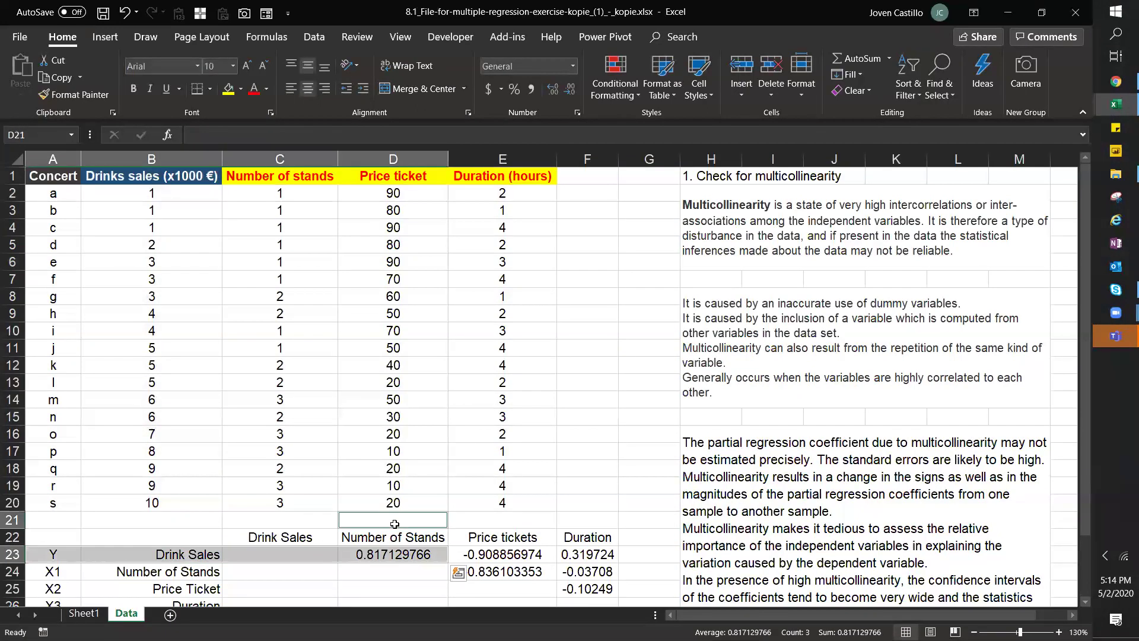
{"action": "left_click", "coordinate": [433, 533]}
{"action": "key", "text": "Up"}
{"action": "type", "text": "x1"}
{"action": "key", "text": "Tab"}
{"action": "type", "text": "x2"}
{"action": "key", "text": "Tab"}
{"action": "type", "text": "x3"}
{"action": "key", "text": "Left"}
- Re-enter the Drink Sales and Price tickets correlation in E23 as =CORREL(B2:B20,D2:D20)
{"action": "key", "text": "Down"}
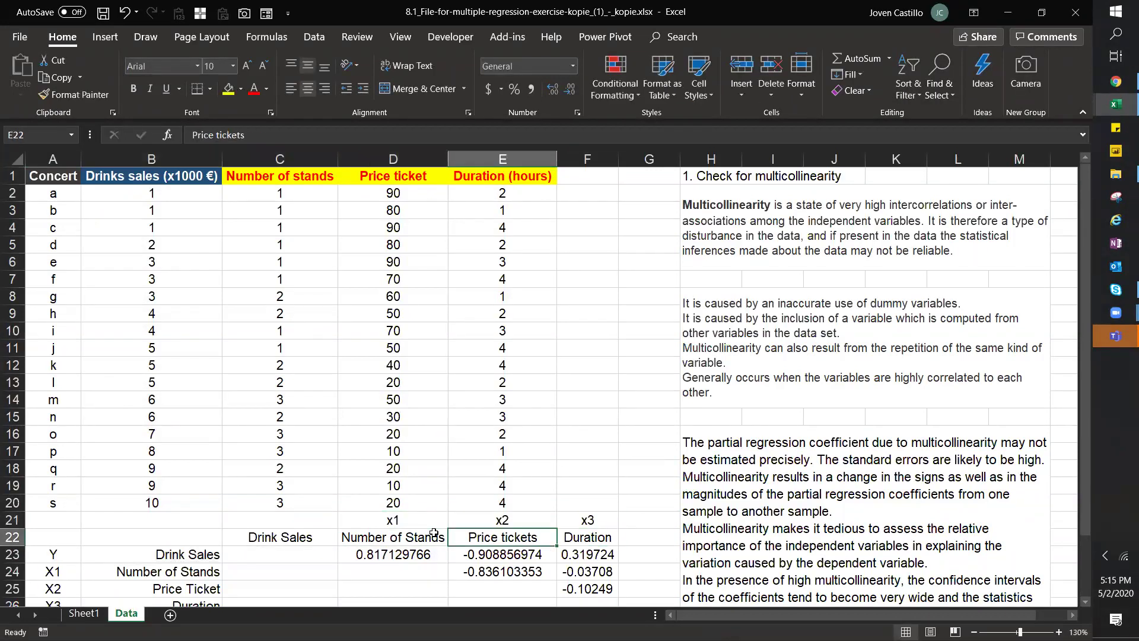
{"action": "key", "text": "Down"}
{"action": "type", "text": "="}
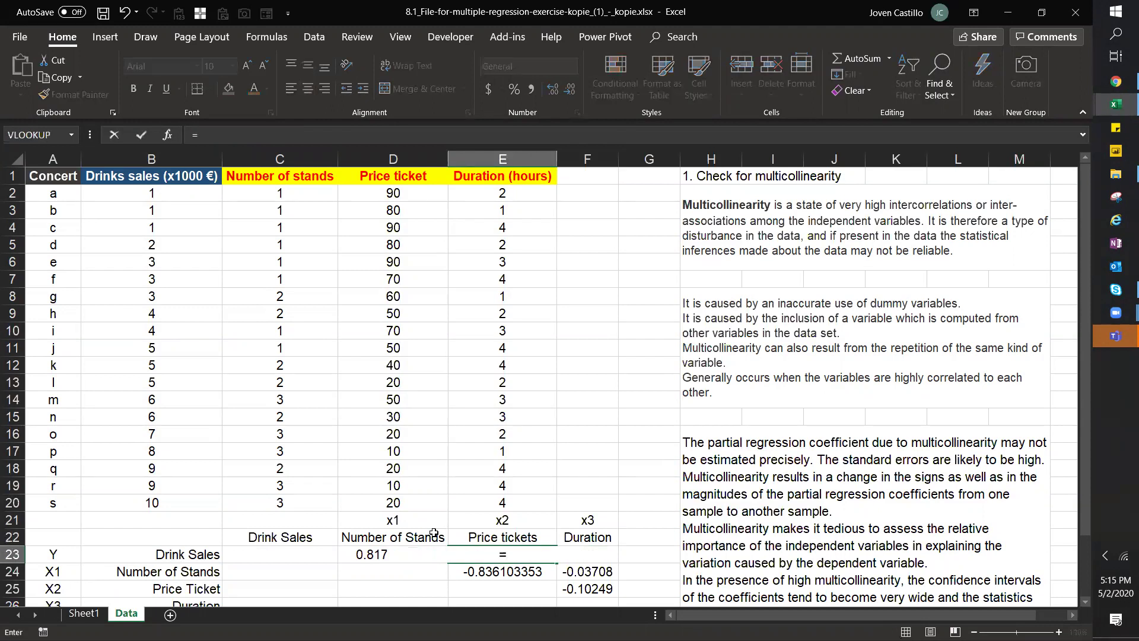
{"action": "type", "text": "correl("}
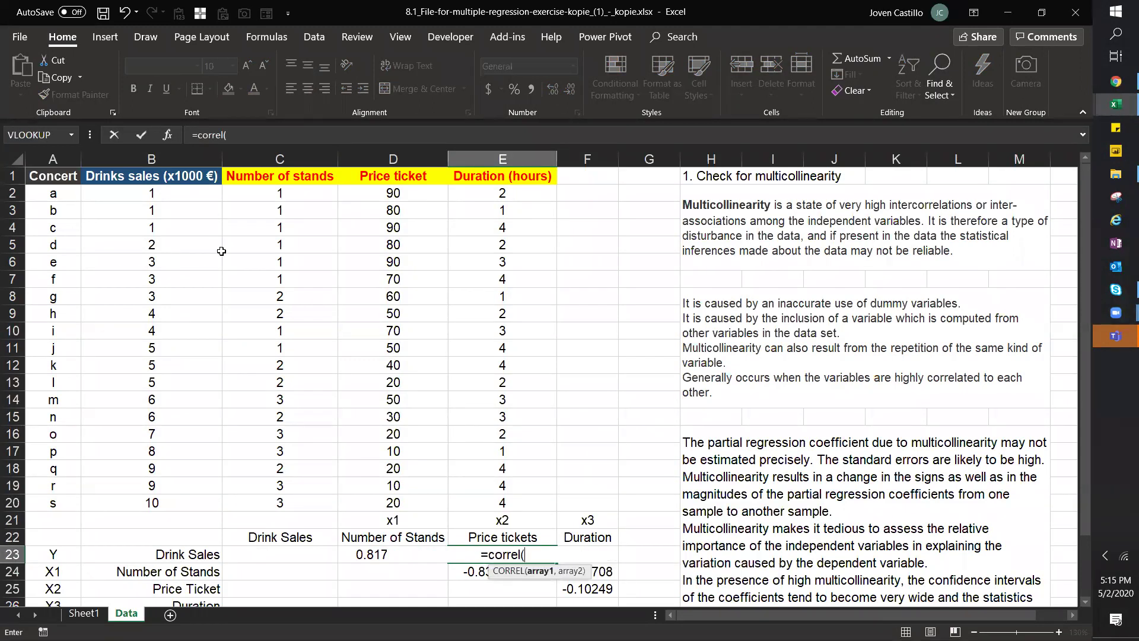
{"action": "left_click", "coordinate": [166, 185]}
{"action": "left_click_drag", "start_coordinate": [170, 357], "coordinate": [178, 505]}
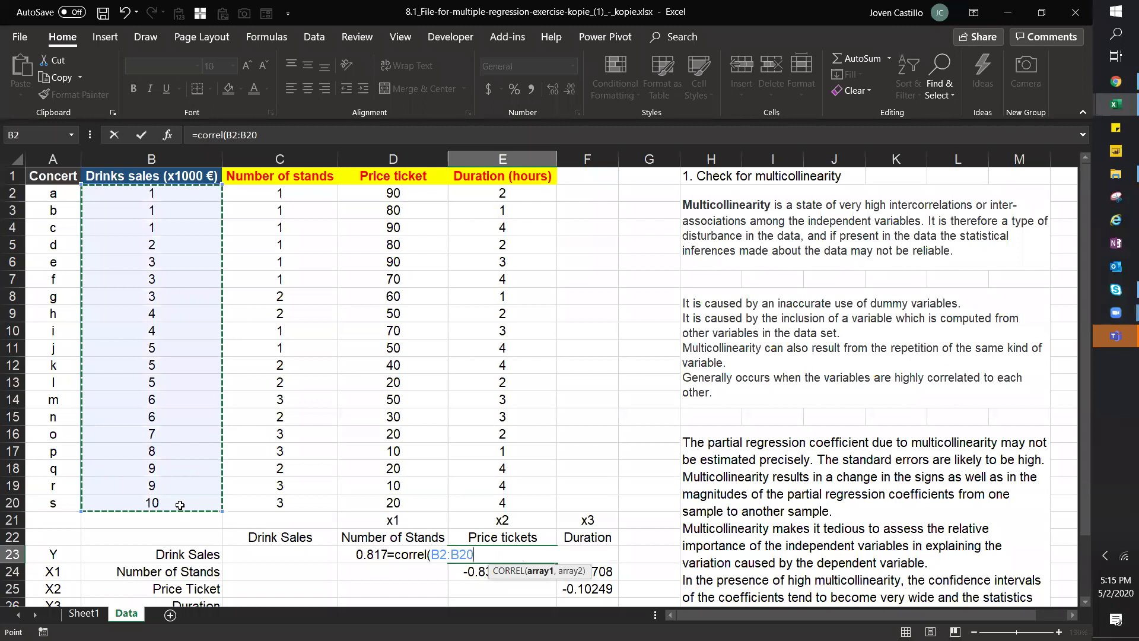
{"action": "type", "text": ","}
{"action": "left_click_drag", "start_coordinate": [391, 192], "coordinate": [397, 505]}
{"action": "key", "text": "Return"}
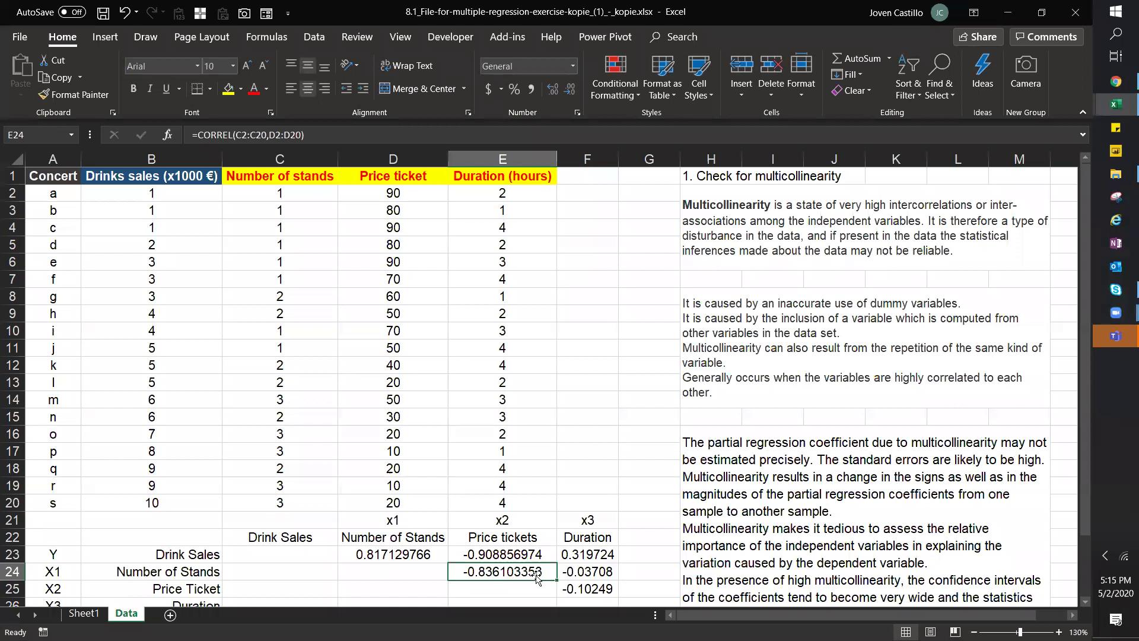
- Examine the Y Drink Sales row against Price tickets and Duration, including the correlation formula in F23
{"action": "left_click_drag", "start_coordinate": [491, 541], "coordinate": [491, 555]}
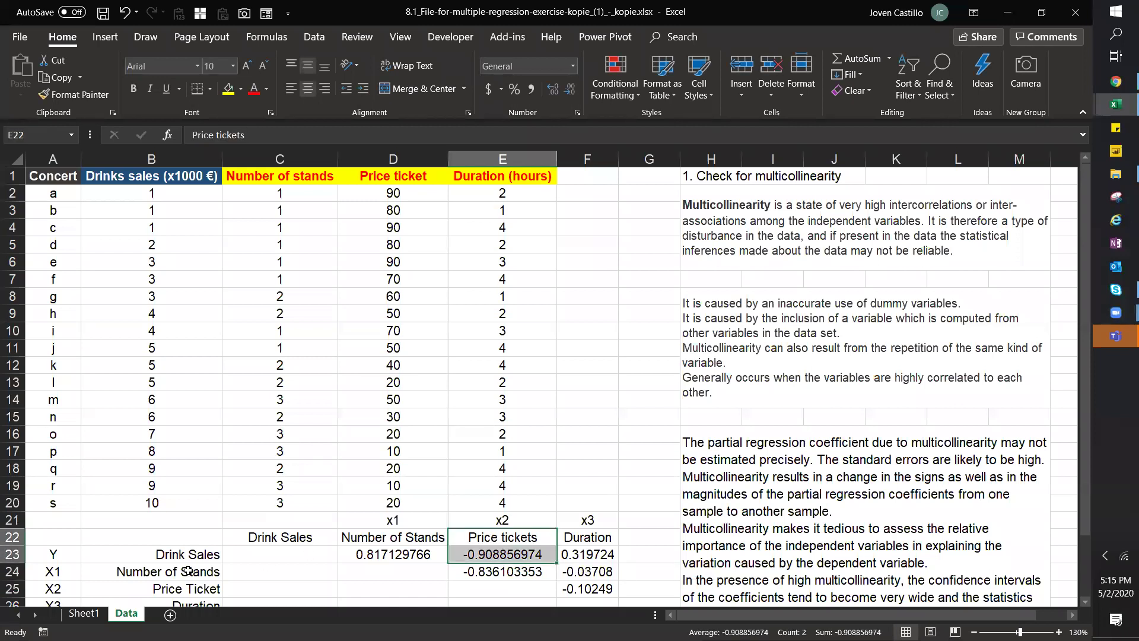
{"action": "key", "text": "ctrl+q"}
{"action": "key", "text": "Escape"}
{"action": "left_click", "coordinate": [185, 546]}
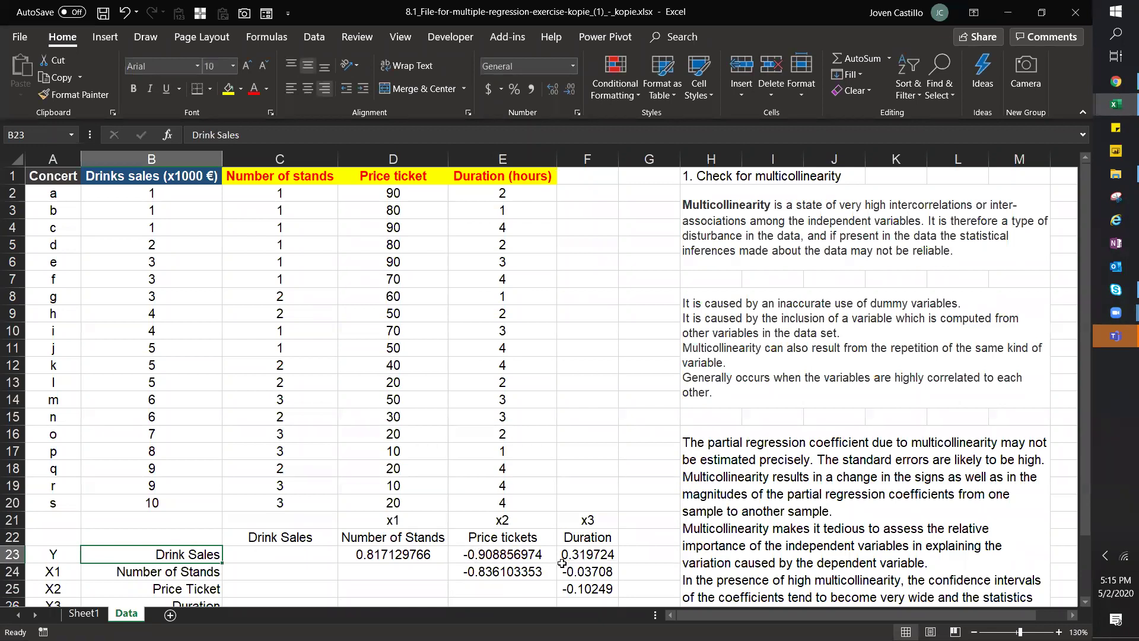
{"action": "double_click", "coordinate": [579, 550]}
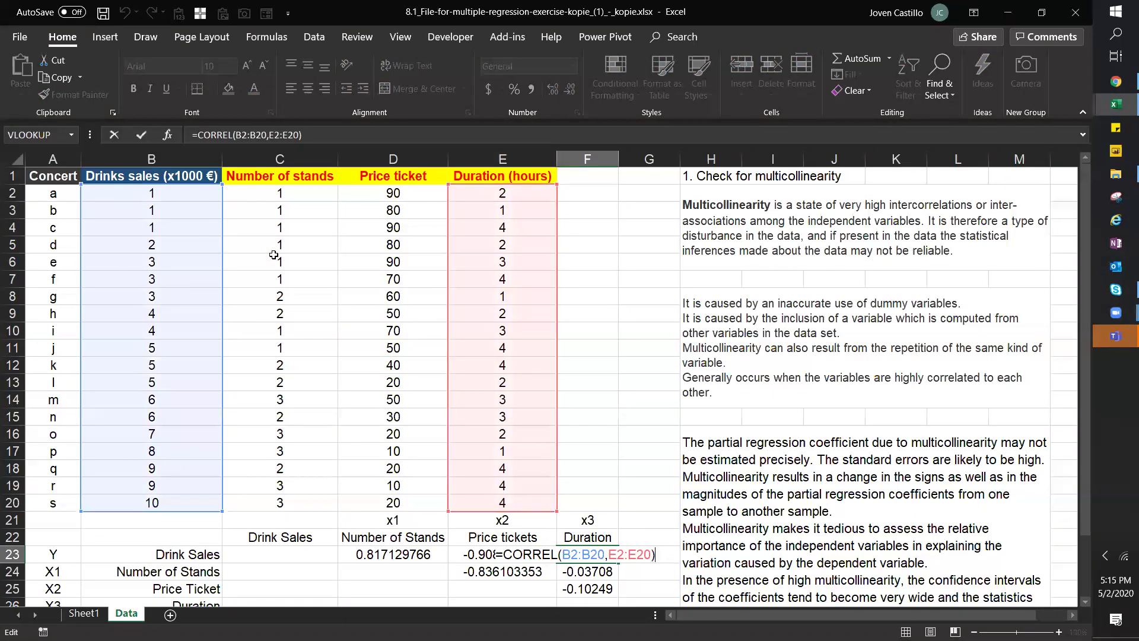
{"action": "key", "text": "Escape"}
{"action": "left_click_drag", "start_coordinate": [596, 554], "coordinate": [103, 554]}
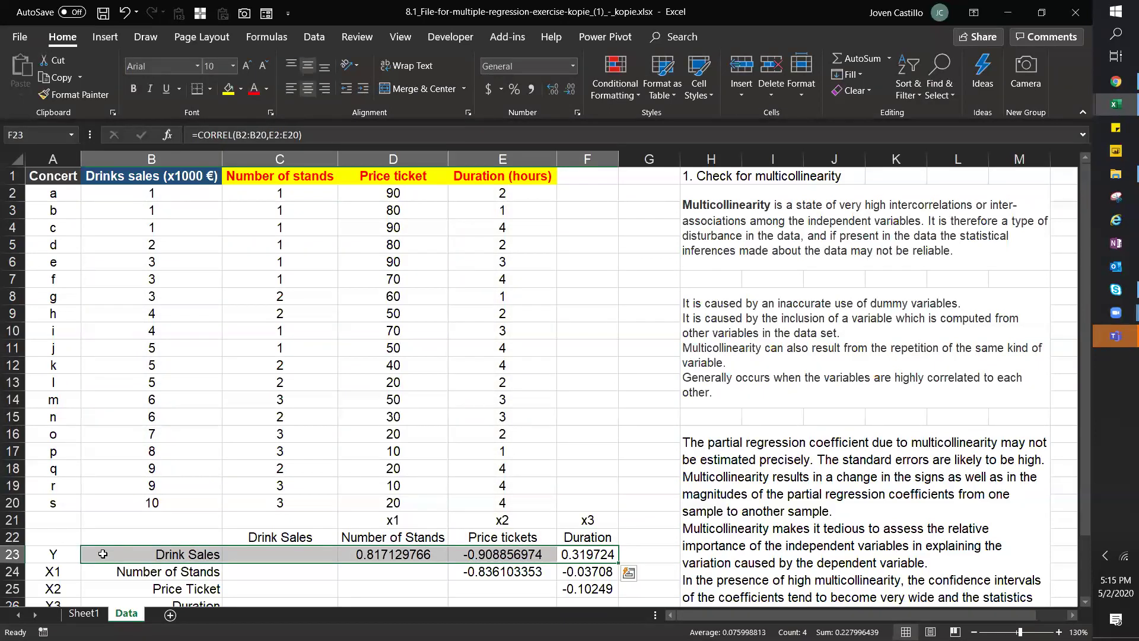
{"action": "left_click", "coordinate": [48, 551]}
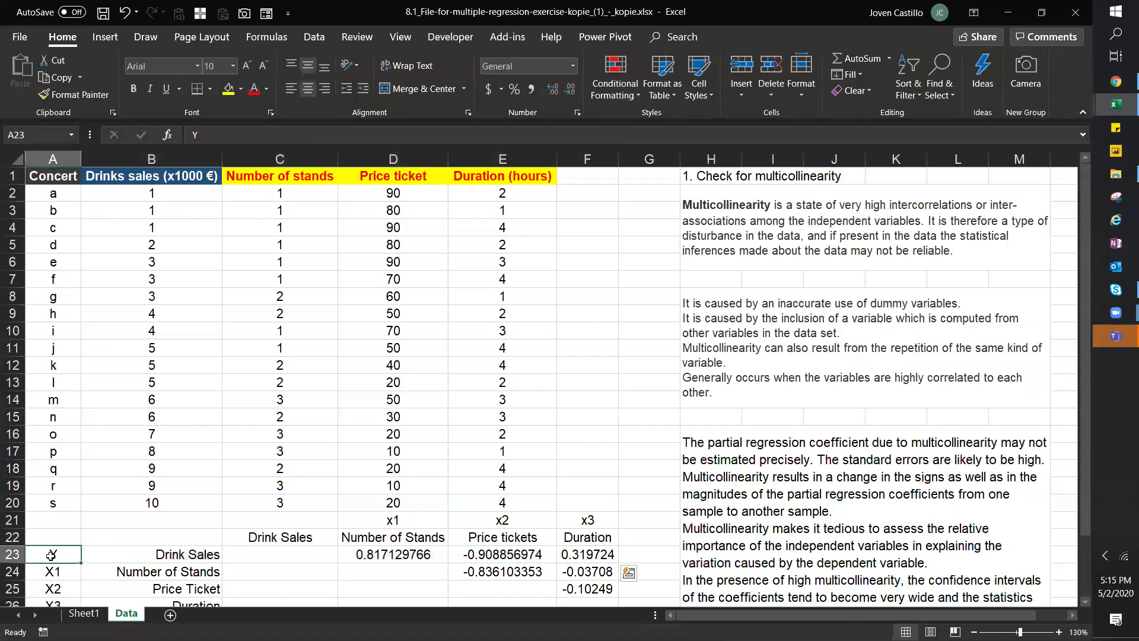
{"action": "left_click_drag", "start_coordinate": [93, 553], "coordinate": [569, 555]}
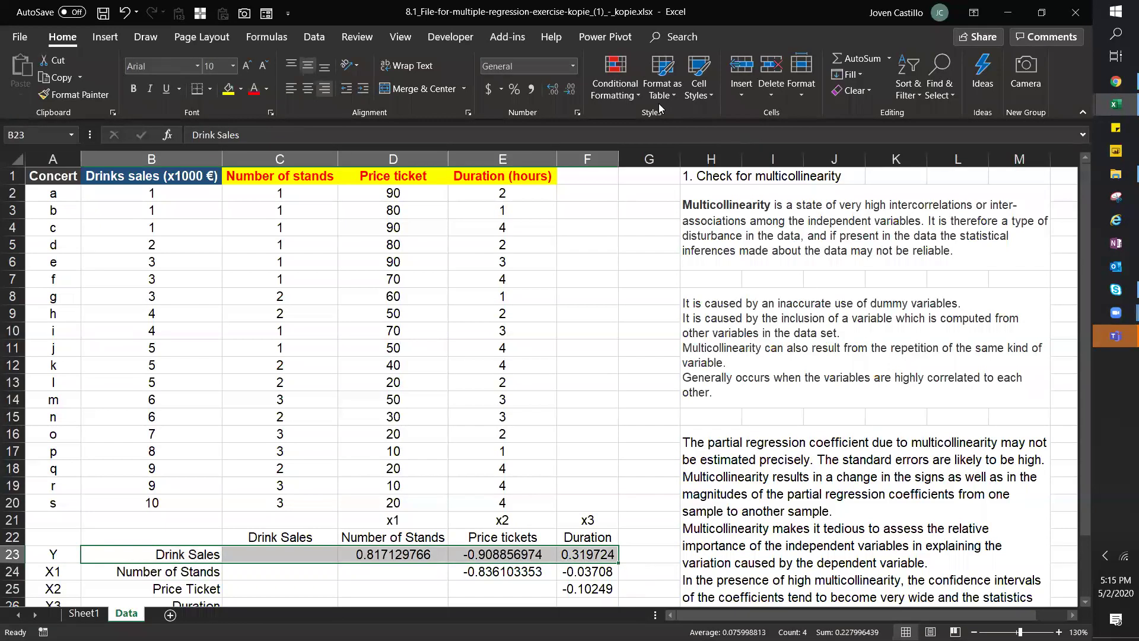
- Review the multicollinearity definition, the independent variable headers in C1:E1 and the Number of stands and Price ticket data
{"action": "left_click", "coordinate": [704, 208]}
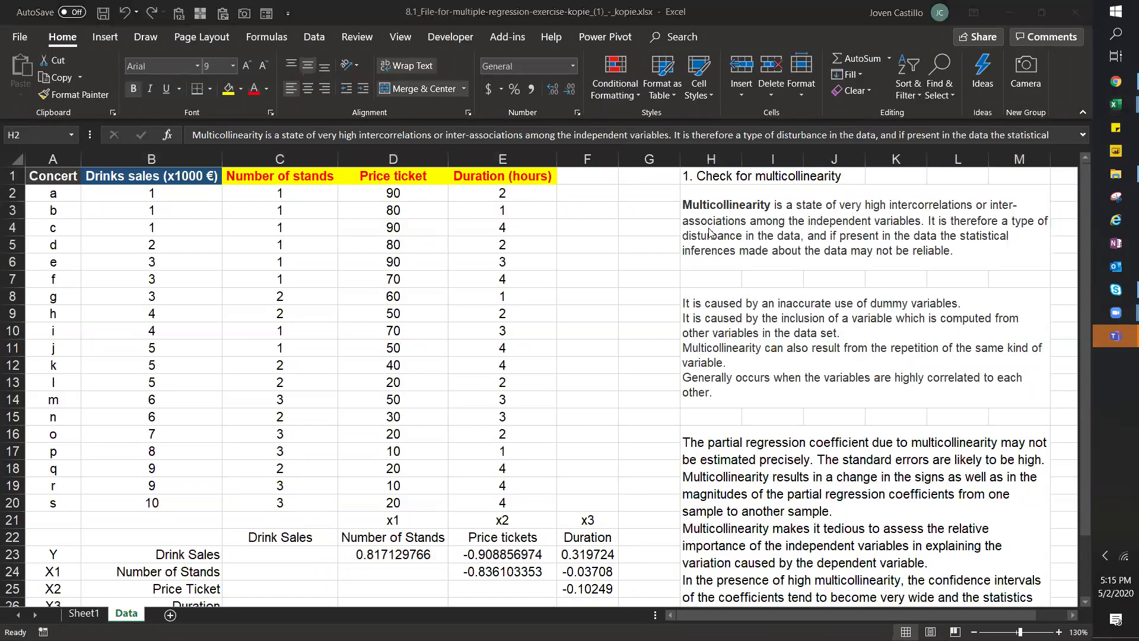
{"action": "left_click_drag", "start_coordinate": [587, 554], "coordinate": [190, 545]}
{"action": "left_click_drag", "start_coordinate": [116, 568], "coordinate": [157, 568]}
{"action": "left_click_drag", "start_coordinate": [280, 279], "coordinate": [523, 163]}
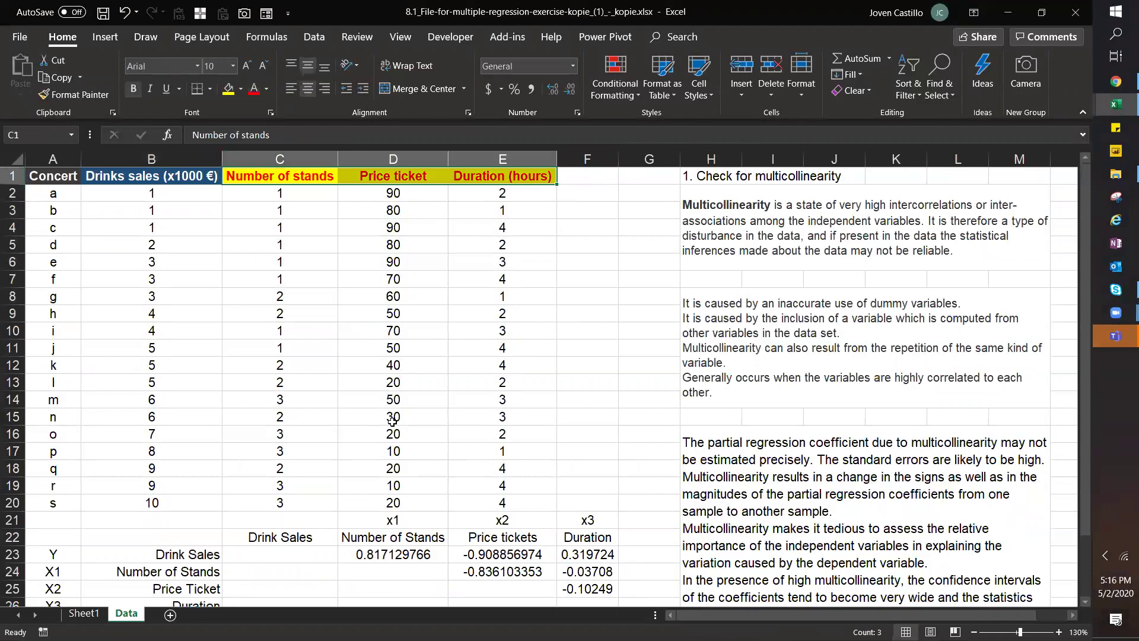
{"action": "left_click_drag", "start_coordinate": [1087, 509], "coordinate": [1086, 567]}
{"action": "left_click", "coordinate": [455, 489]}
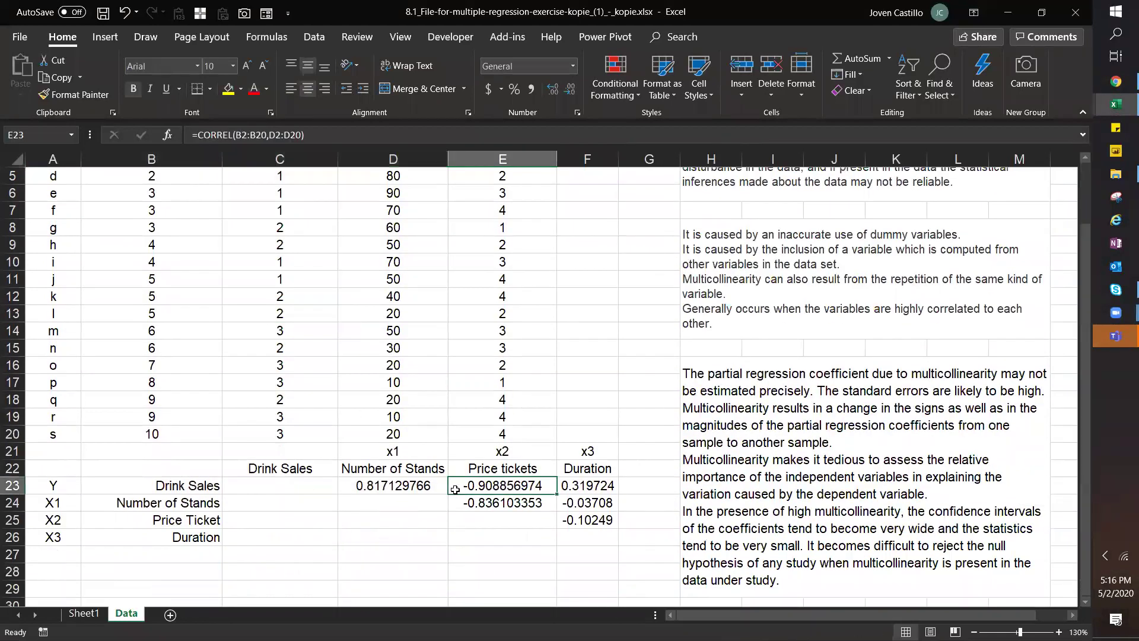
{"action": "left_click", "coordinate": [409, 314]}
{"action": "key", "text": "ctrl+Up"}
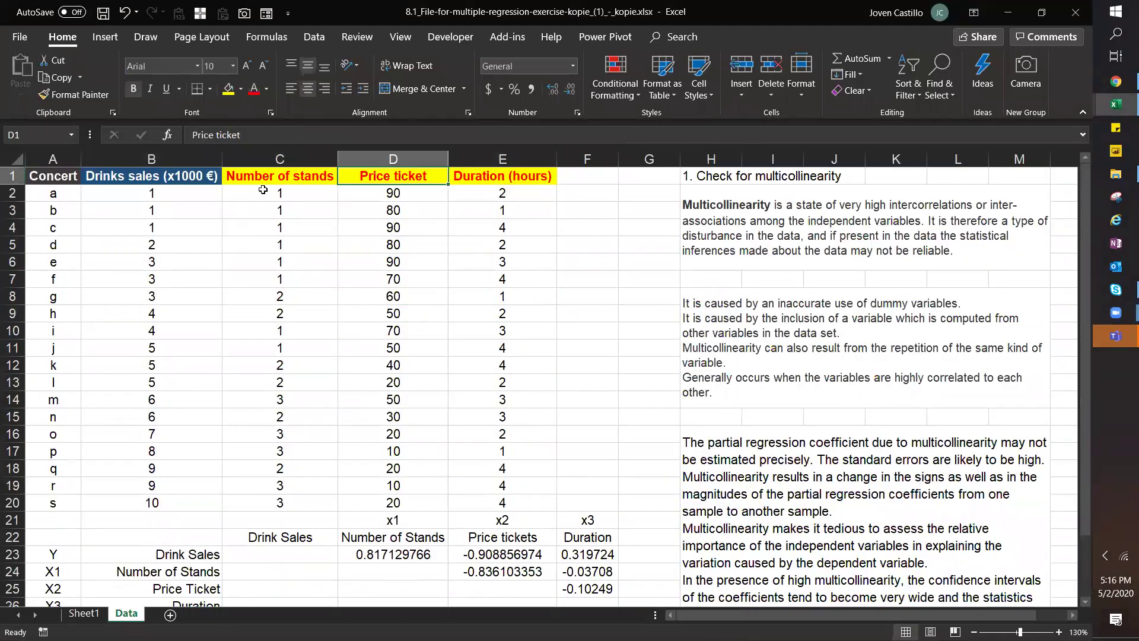
{"action": "left_click_drag", "start_coordinate": [263, 189], "coordinate": [424, 509]}
{"action": "left_click_drag", "start_coordinate": [154, 570], "coordinate": [503, 555]}
- Re-enter the Number of Stands and Price tickets correlation in E24 as =CORREL(C2:C20,D2:D20)
{"action": "left_click", "coordinate": [503, 571]}
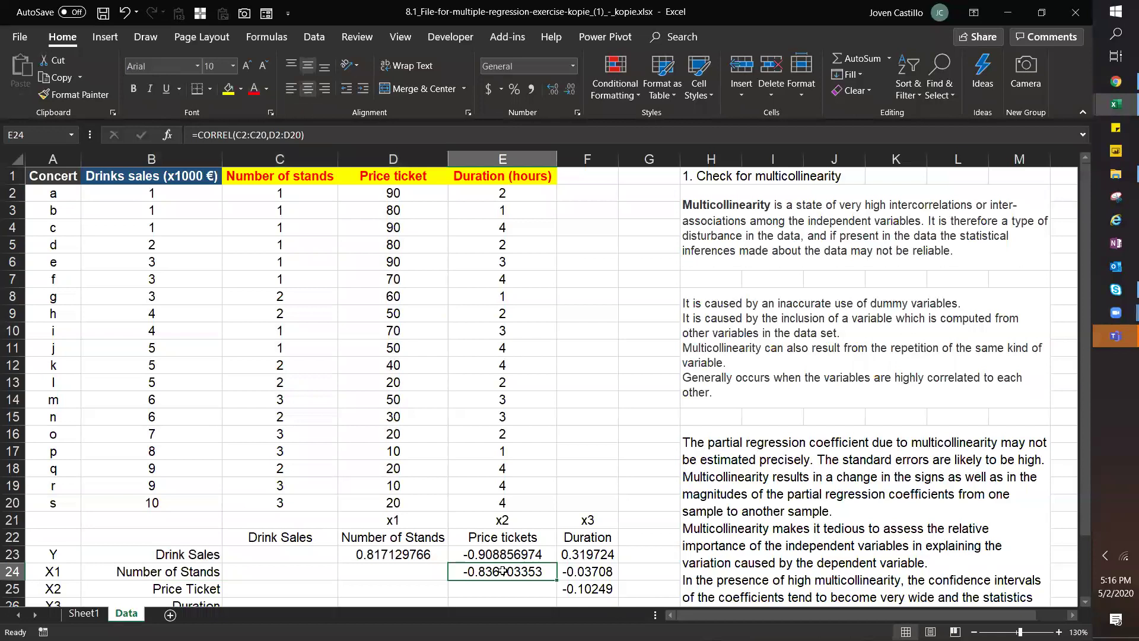
{"action": "type", "text": "=correl("}
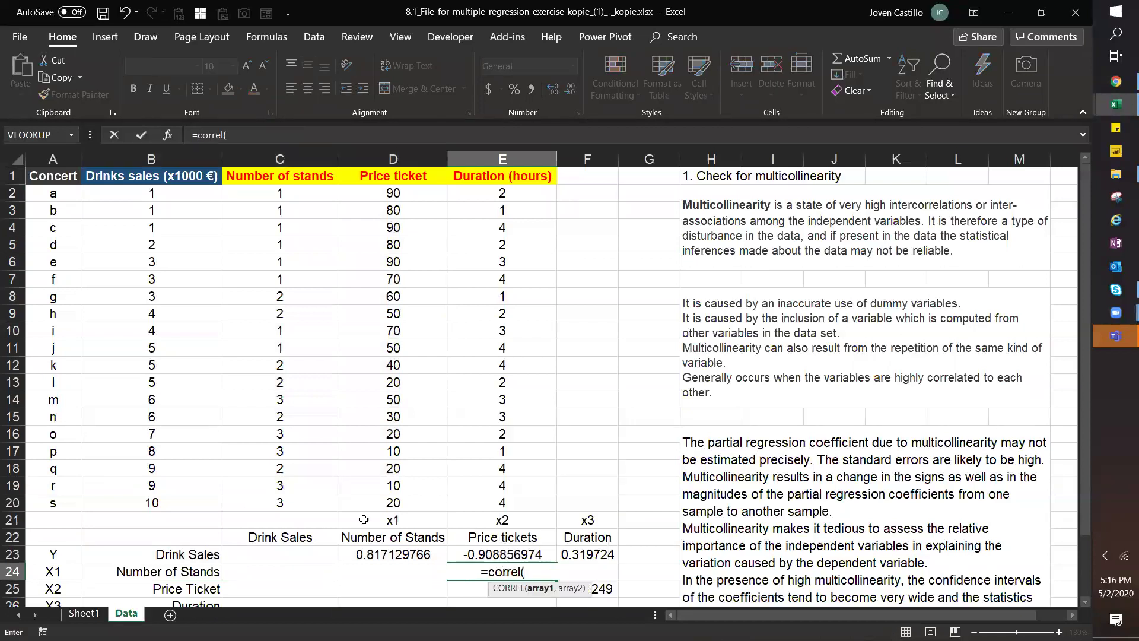
{"action": "left_click_drag", "start_coordinate": [295, 509], "coordinate": [292, 193]}
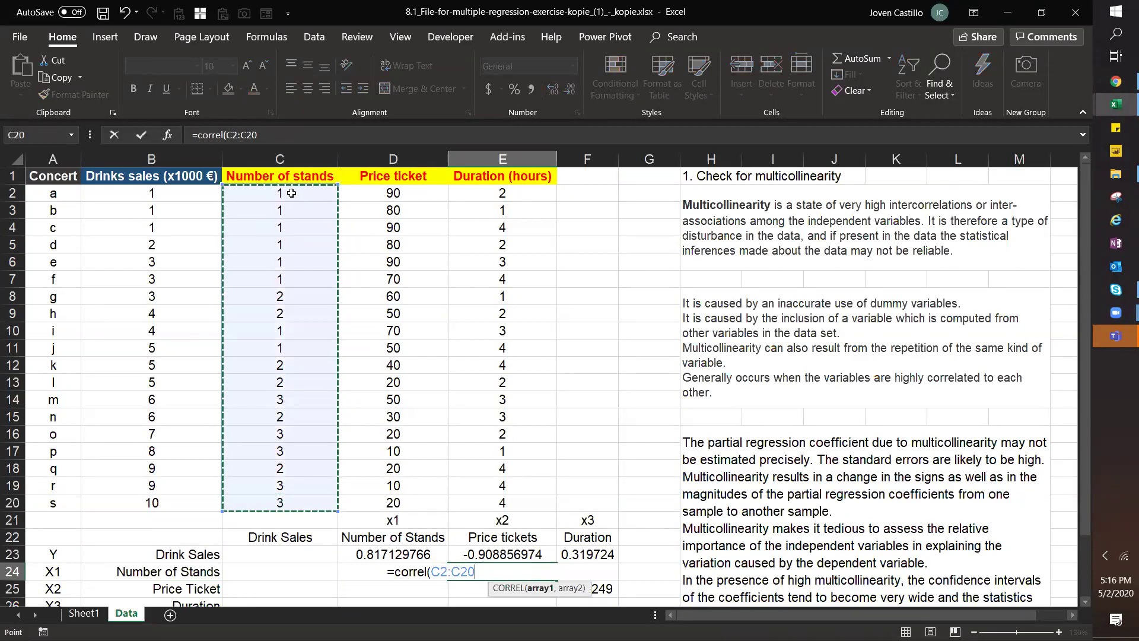
{"action": "type", "text": ","}
{"action": "left_click_drag", "start_coordinate": [408, 502], "coordinate": [404, 189]}
{"action": "key", "text": "Return"}
{"action": "key", "text": "Up"}
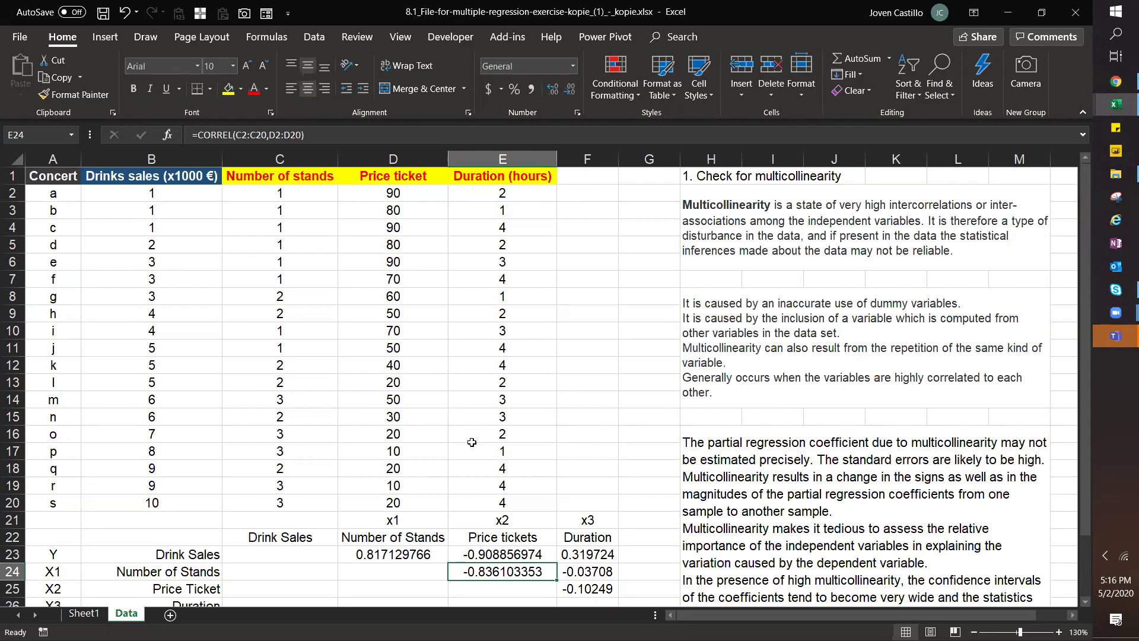
- Color the Number of Stands and Price tickets coefficient in E24 red
{"action": "left_click_drag", "start_coordinate": [296, 190], "coordinate": [395, 506]}
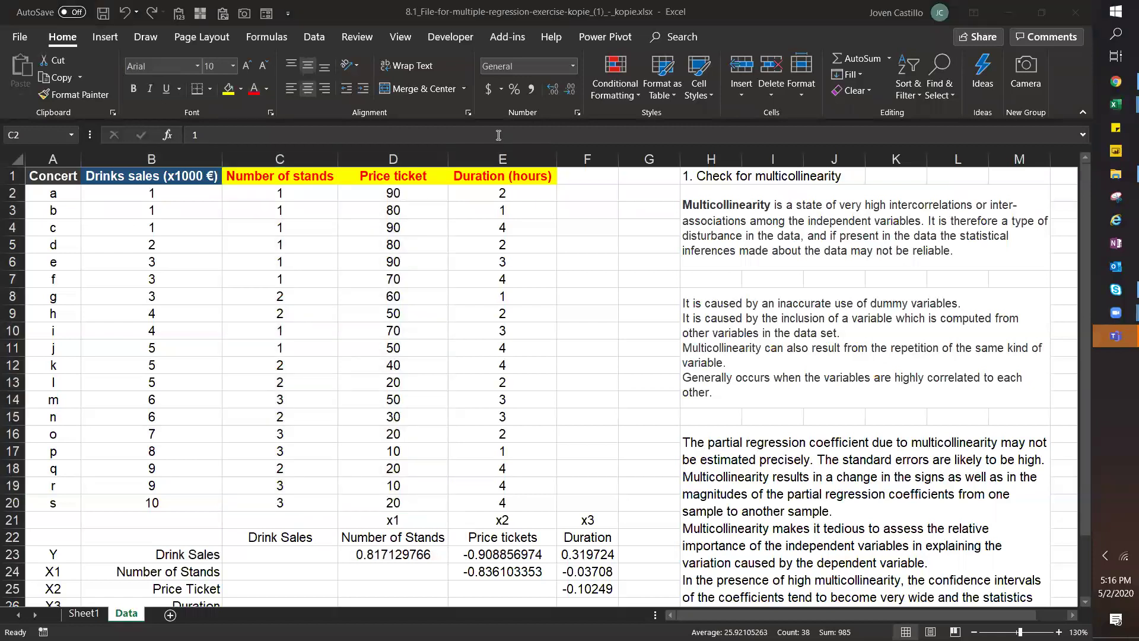
{"action": "left_click", "coordinate": [476, 571]}
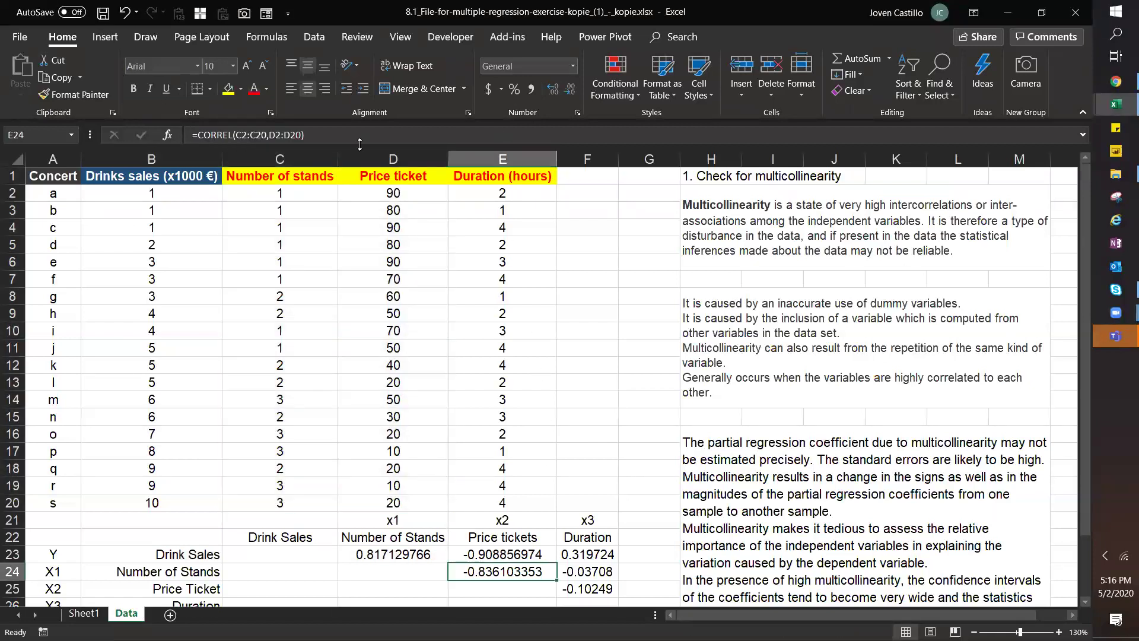
{"action": "left_click", "coordinate": [254, 88]}
- Highlight the Number of stands and Duration columns and inspect their correlation formula in F24
{"action": "left_click", "coordinate": [276, 159]}
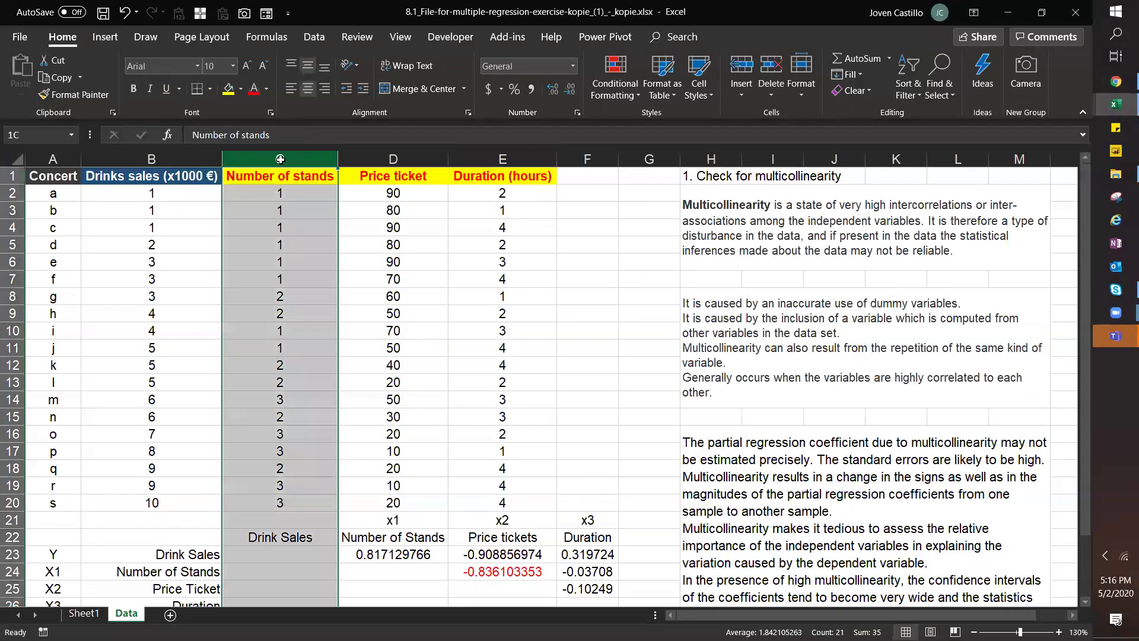
{"action": "left_click", "coordinate": [490, 159], "text": "ctrl"}
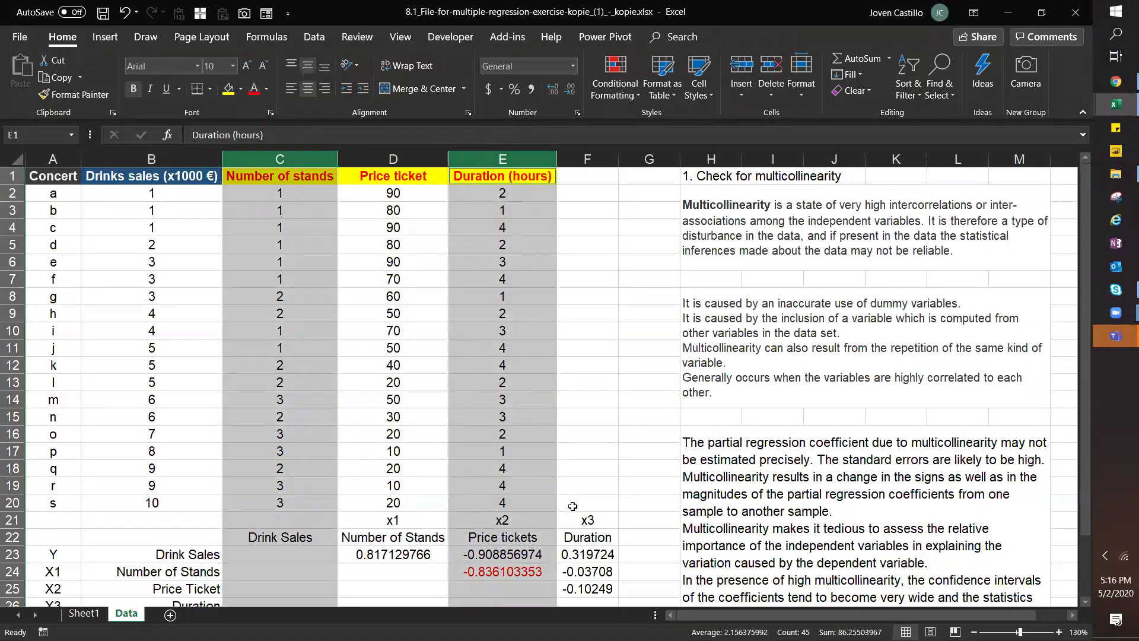
{"action": "left_click", "coordinate": [583, 571]}
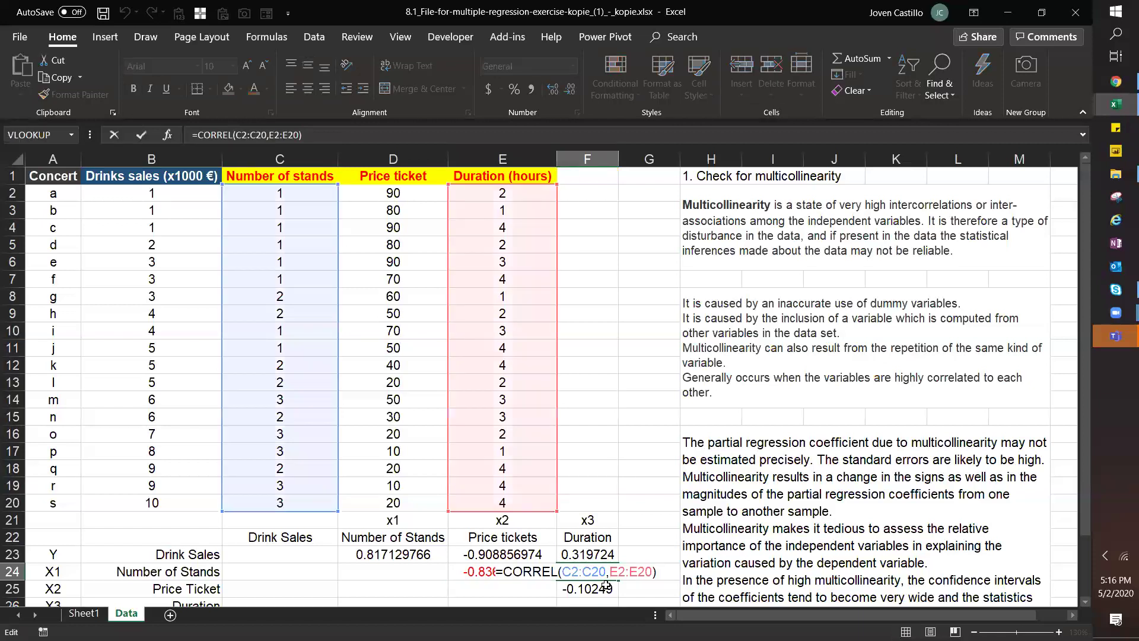
{"action": "key", "text": "ctrl+Return"}
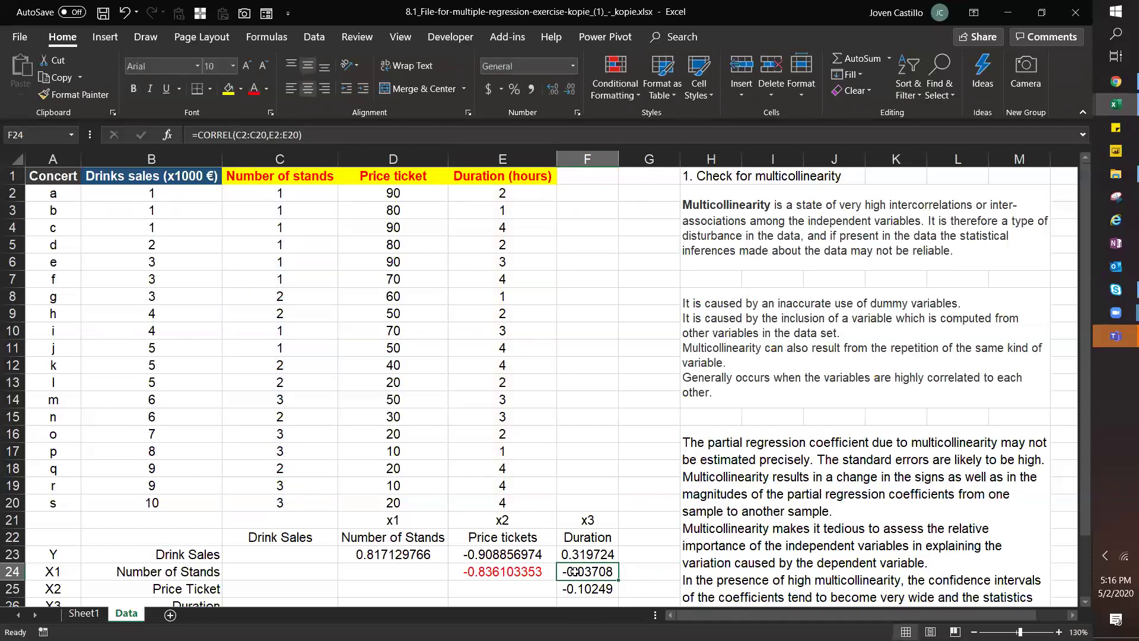
- Examine the Price Ticket and Duration pair, highlighting their data and inspecting the correlation formula in F25
{"action": "left_click_drag", "start_coordinate": [1087, 424], "coordinate": [837, 542]}
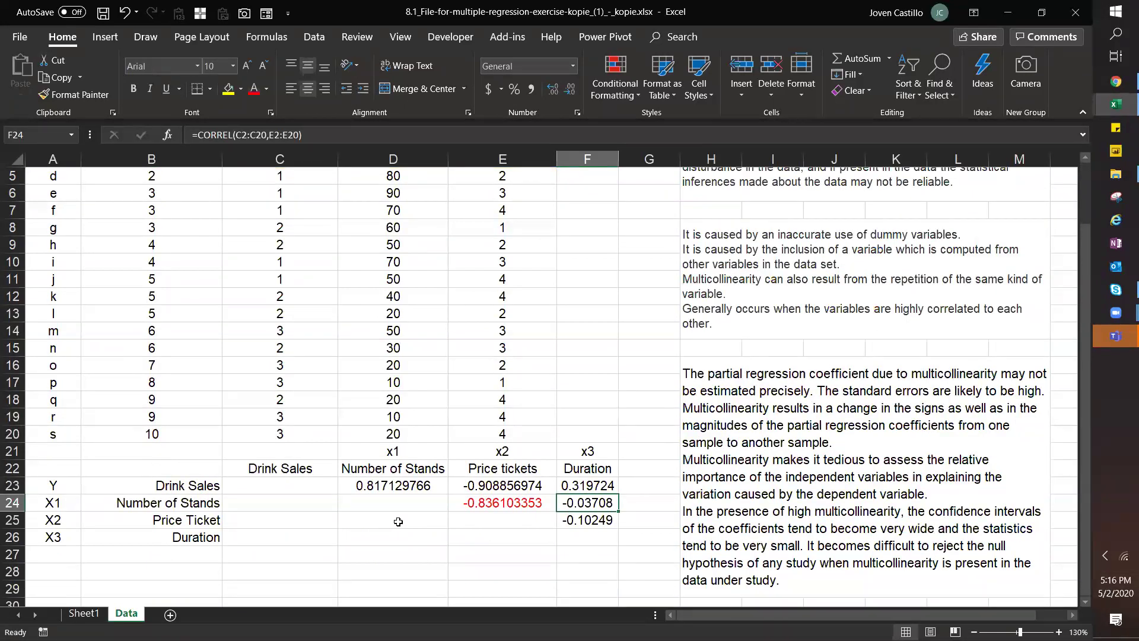
{"action": "left_click_drag", "start_coordinate": [192, 528], "coordinate": [568, 544]}
{"action": "left_click", "coordinate": [379, 350]}
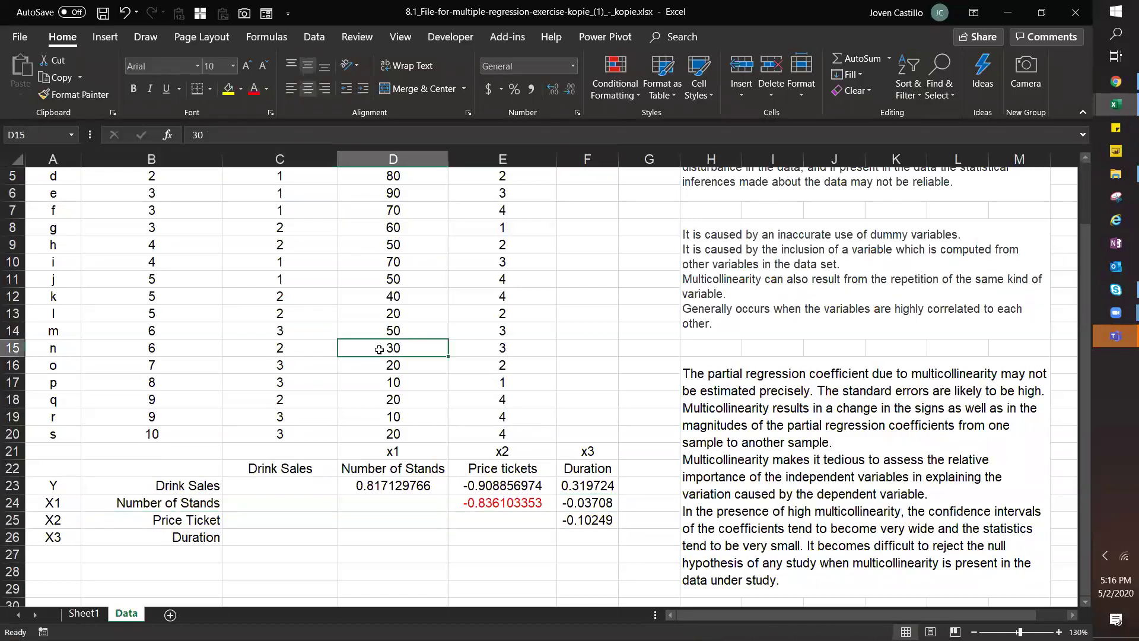
{"action": "scroll", "coordinate": [379, 350], "scroll_direction": "up", "scroll_amount": 2}
{"action": "left_click_drag", "start_coordinate": [402, 193], "coordinate": [503, 502]}
{"action": "left_click", "coordinate": [601, 584]}
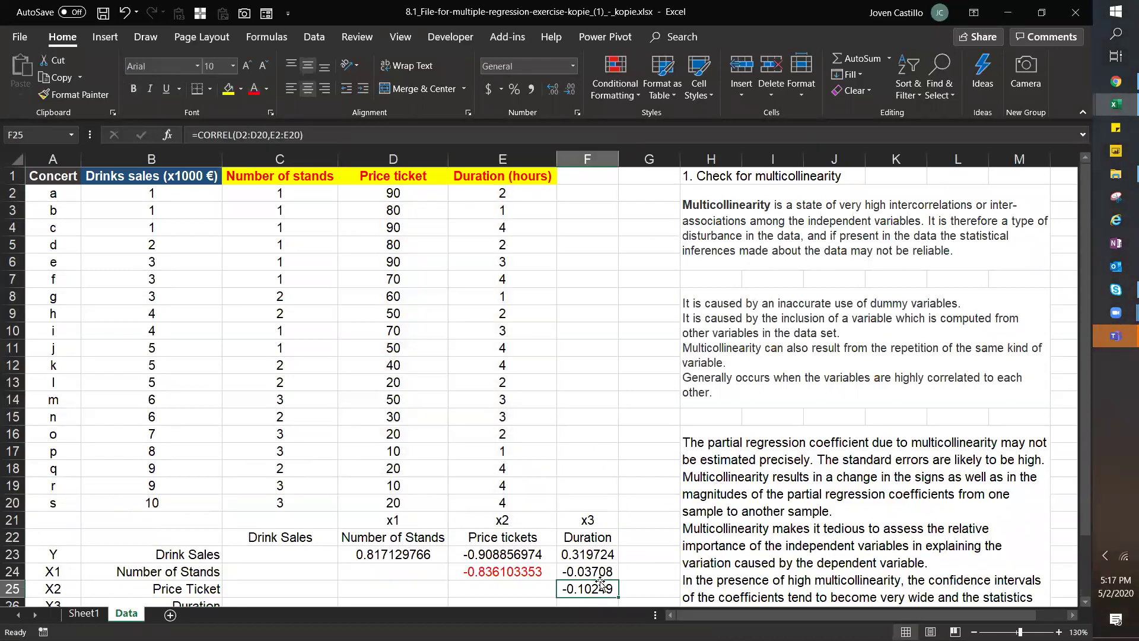
{"action": "double_click", "coordinate": [601, 584]}
{"action": "key", "text": "Escape"}
- Highlight the Number of Stands and Price Ticket rows of the correlation table, then select their shared coefficient in E24
{"action": "left_click", "coordinate": [514, 574]}
{"action": "left_click_drag", "start_coordinate": [189, 571], "coordinate": [534, 588]}
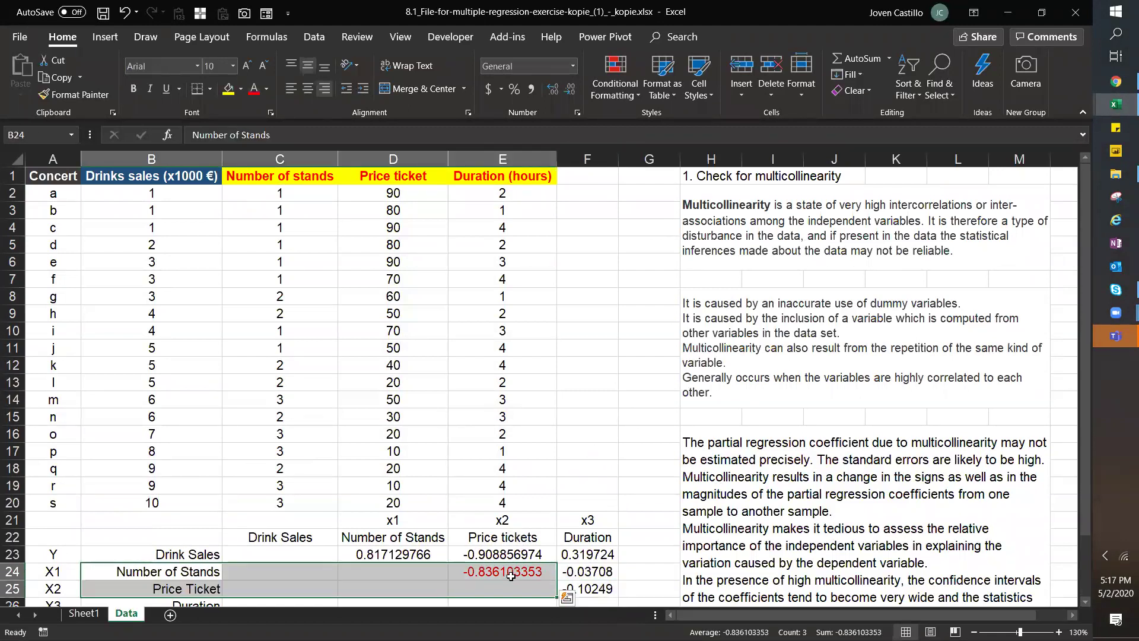
{"action": "key", "text": "ctrl+q"}
{"action": "key", "text": "Escape"}
{"action": "key", "text": "ctrl+q"}
{"action": "left_click", "coordinate": [257, 572]}
{"action": "left_click", "coordinate": [505, 569]}
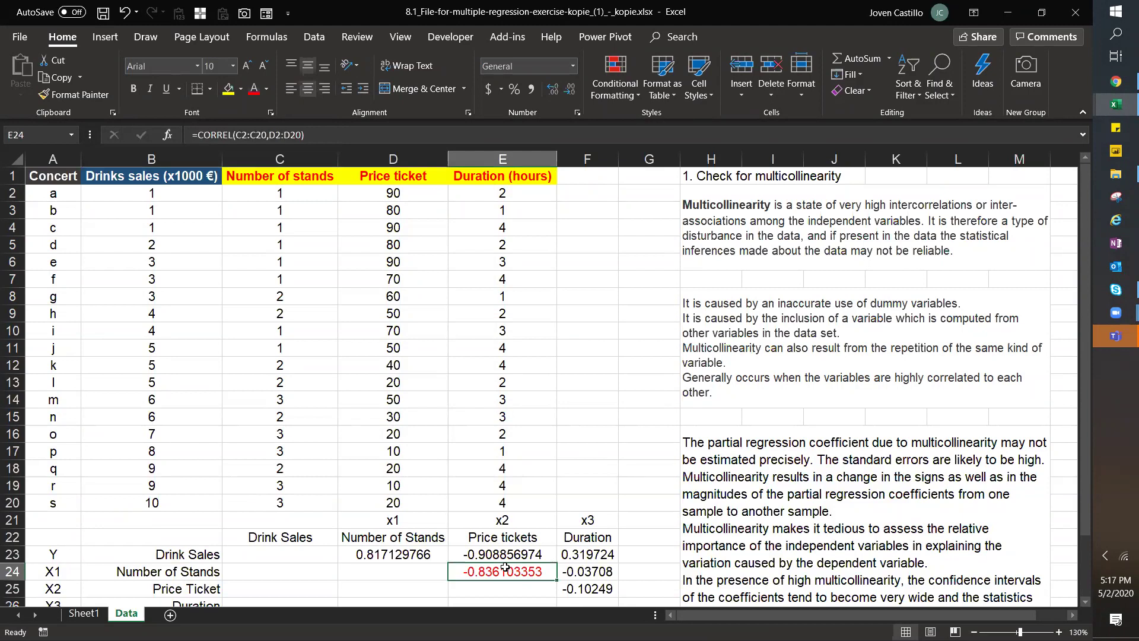
- Enter the note "Dapat ung r nung X's ay mababa" in cell C29 below the correlation table
{"action": "key", "text": "Down"}
{"action": "key", "text": "Down"}
{"action": "key", "text": "Down"}
{"action": "key", "text": "Down"}
{"action": "key", "text": "Down"}
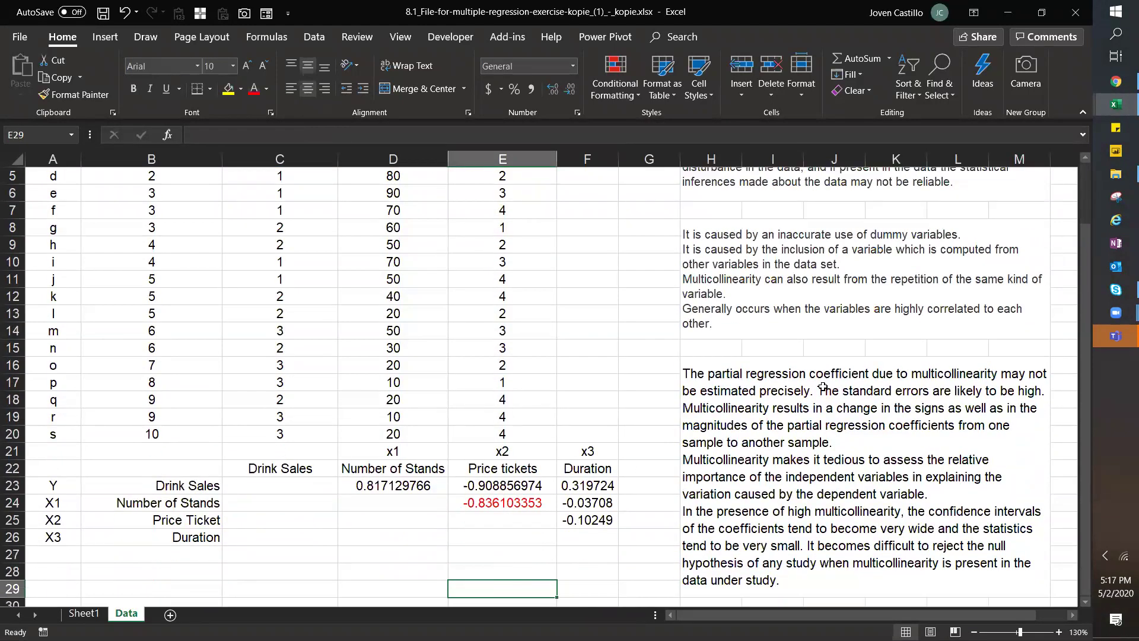
{"action": "left_click", "coordinate": [256, 589]}
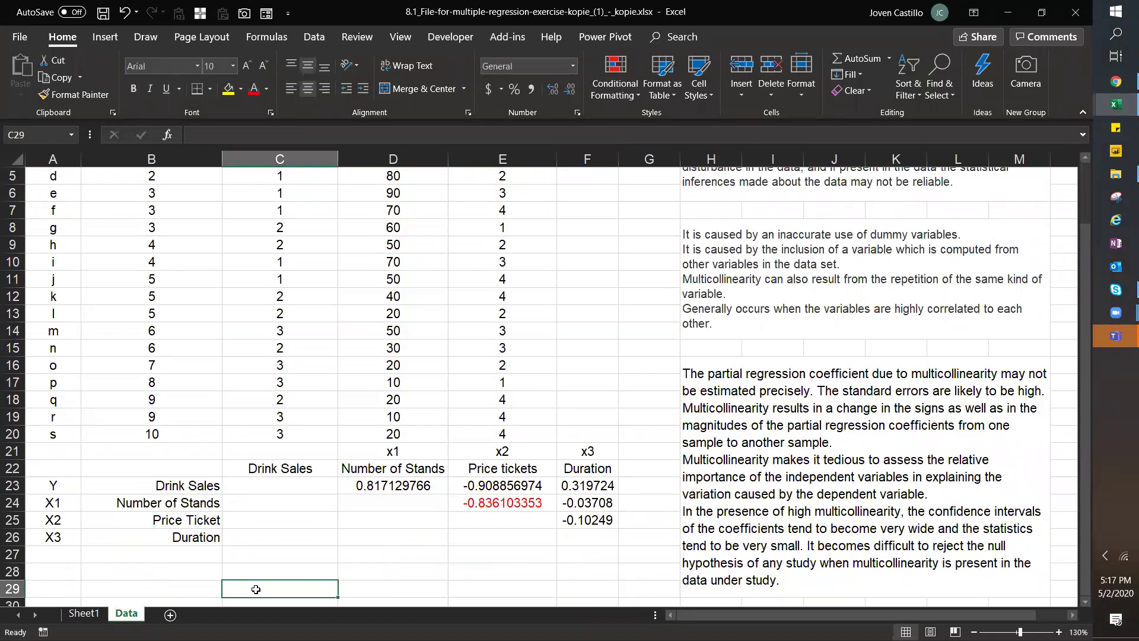
{"action": "type", "text": "Dapat"}
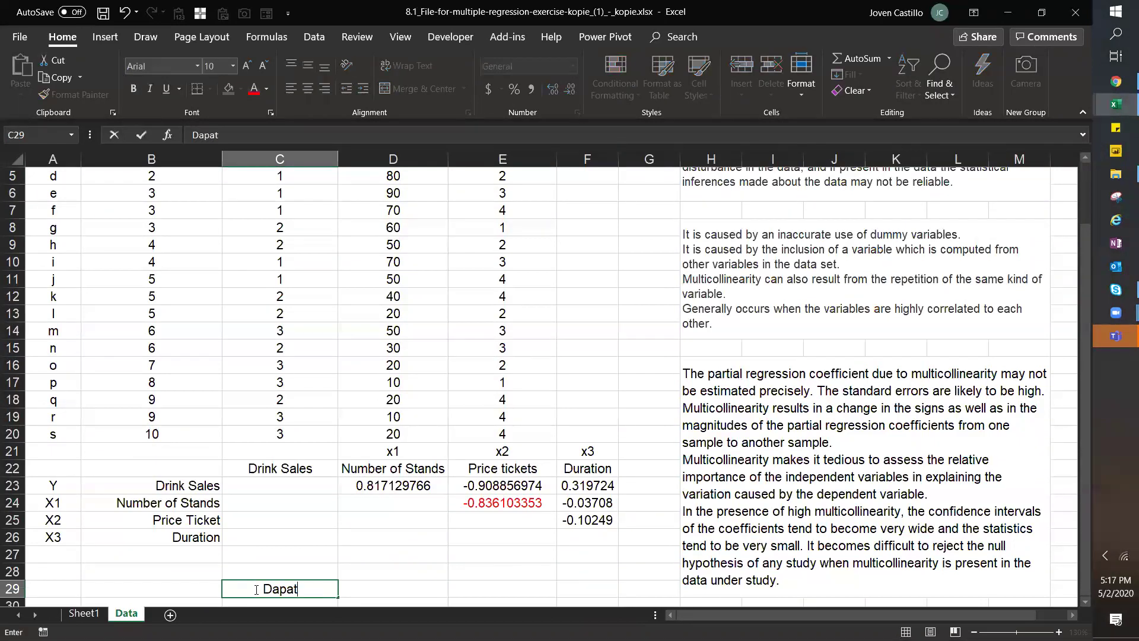
{"action": "type", "text": " ung X vi"}
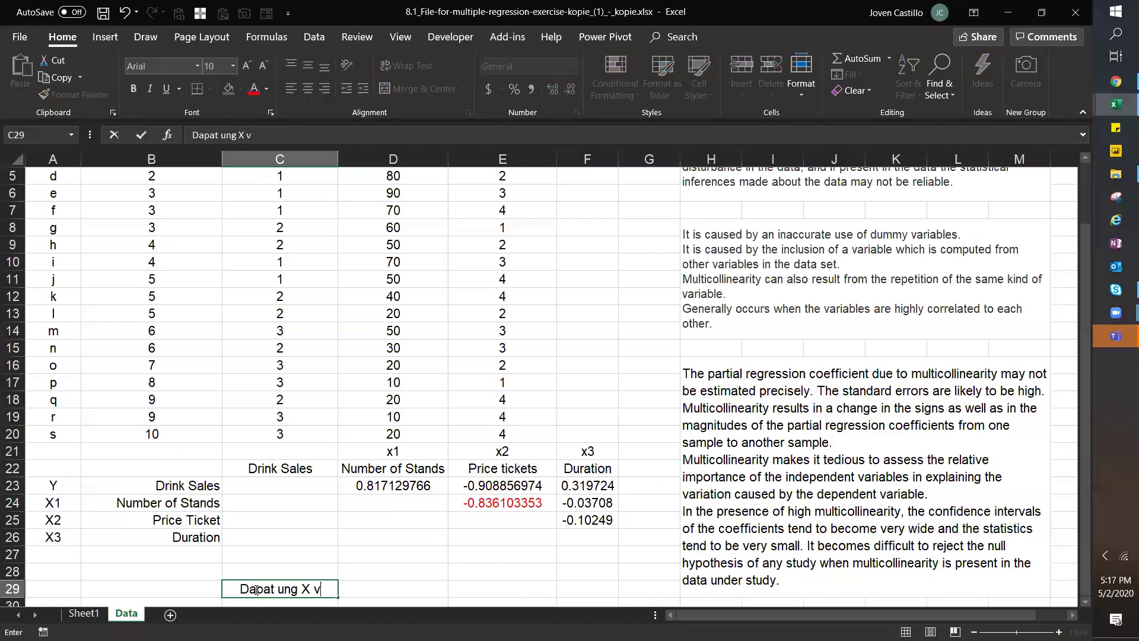
{"action": "key", "text": "BackSpace"}
{"action": "key", "text": "BackSpace"}
{"action": "key", "text": "BackSpace"}
{"action": "key", "text": "BackSpace"}
{"action": "type", "text": "r nung "}
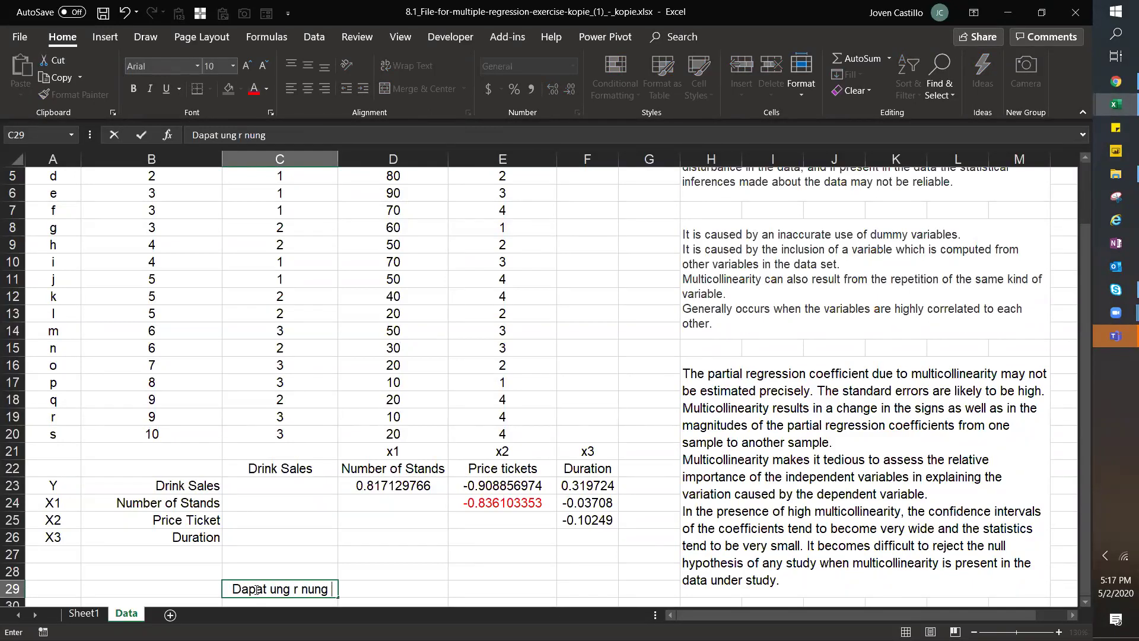
{"action": "type", "text": "X's a"}
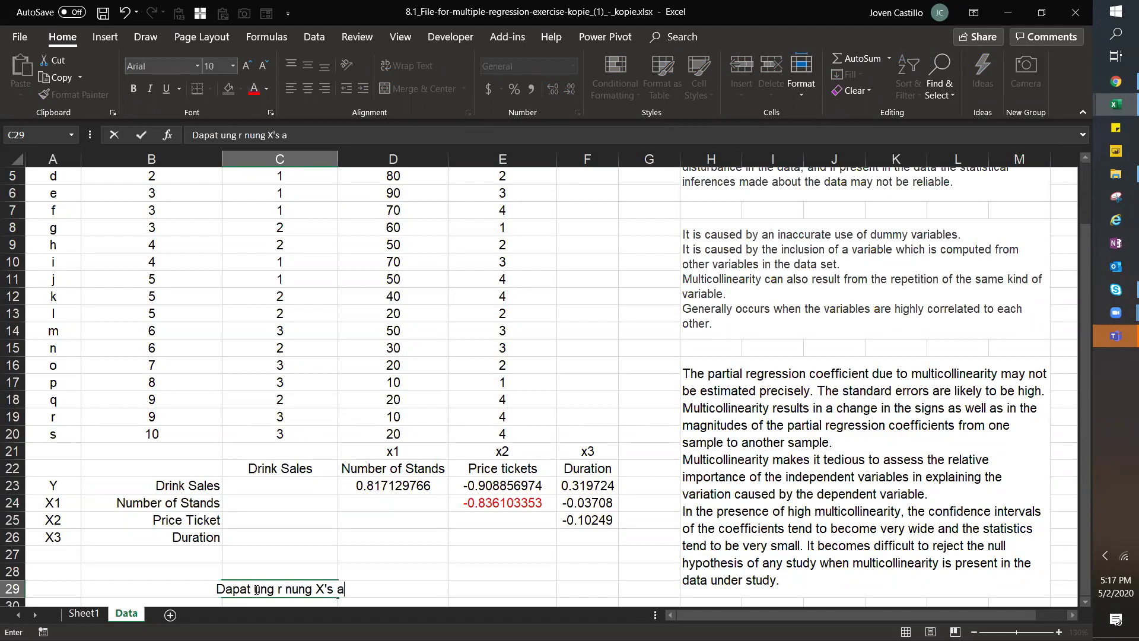
{"action": "type", "text": "y mababa"}
{"action": "key", "text": "Return"}
{"action": "key", "text": "Up"}
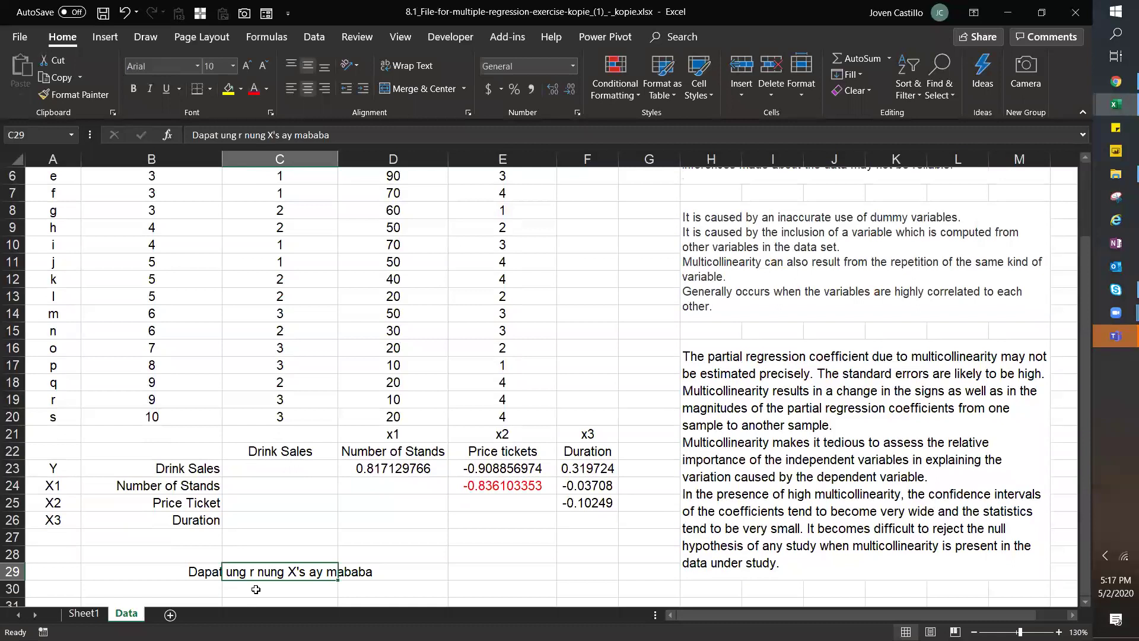
- Add the note "rule of thumb - 0.9" in cell C30, under the note about the X's
{"action": "left_click", "coordinate": [460, 488]}
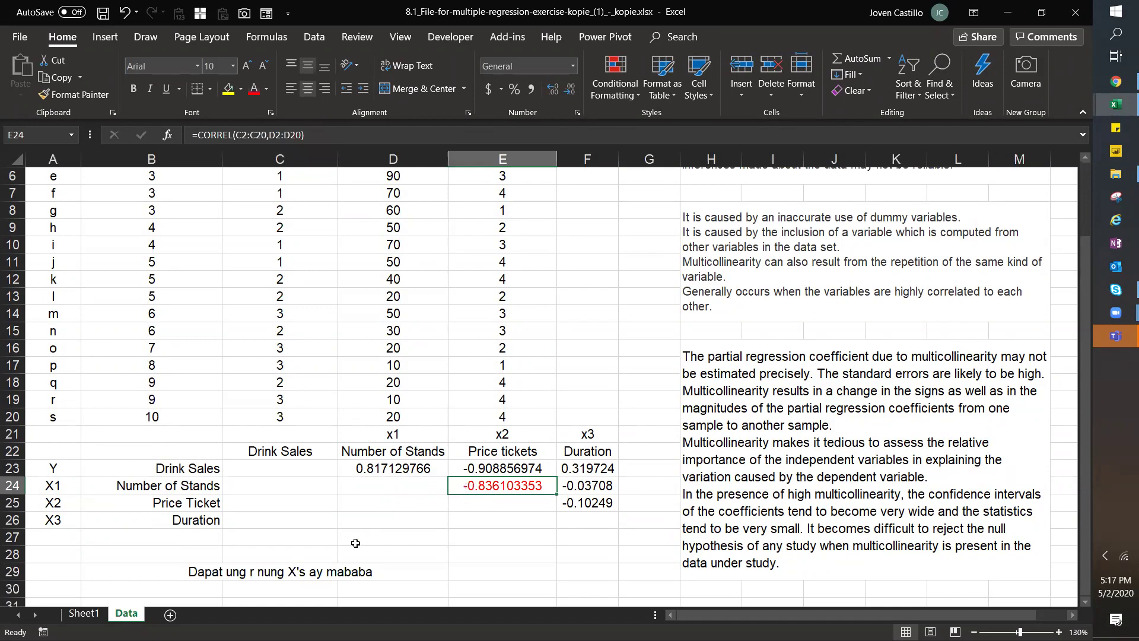
{"action": "left_click", "coordinate": [280, 575]}
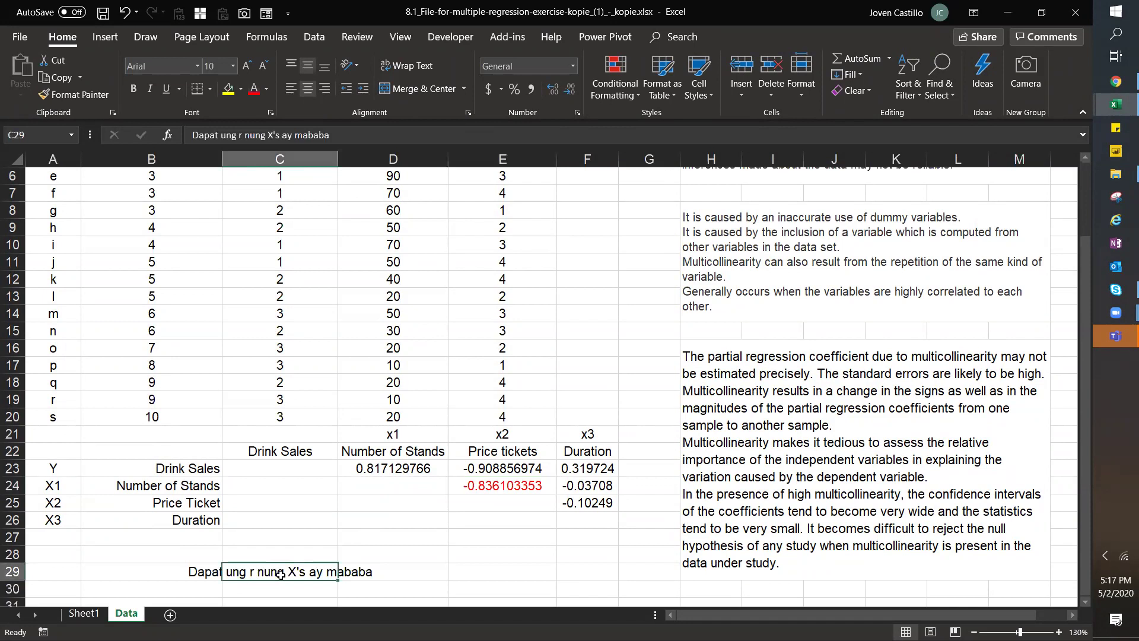
{"action": "left_click", "coordinate": [255, 591]}
{"action": "type", "text": "rule of thumb -"}
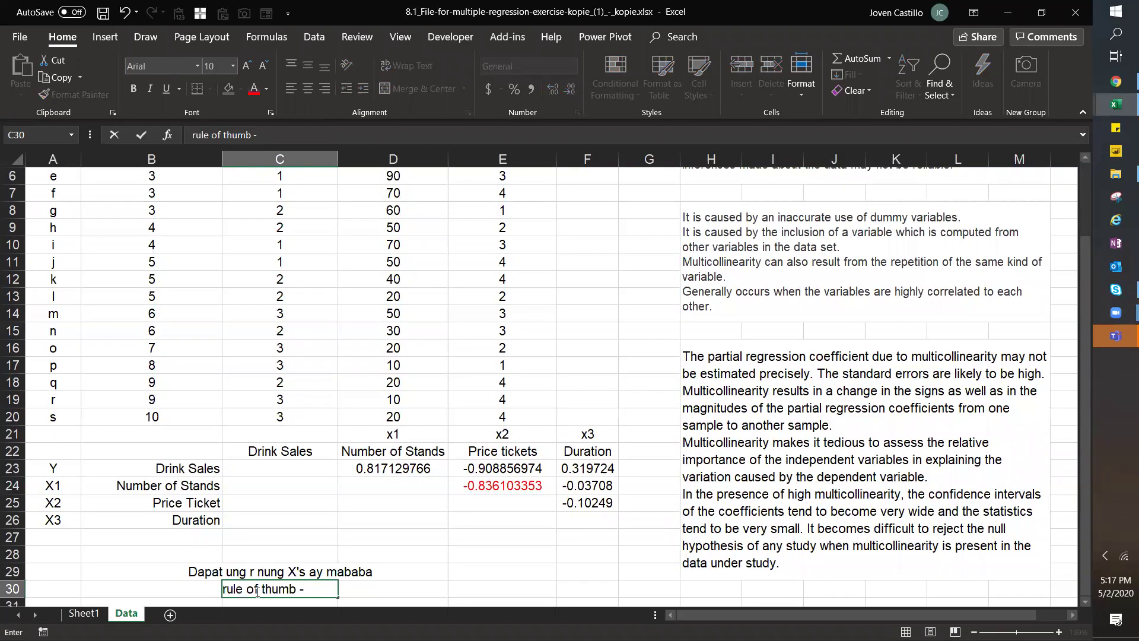
{"action": "type", "text": "0.90"}
{"action": "key", "text": "BackSpace"}
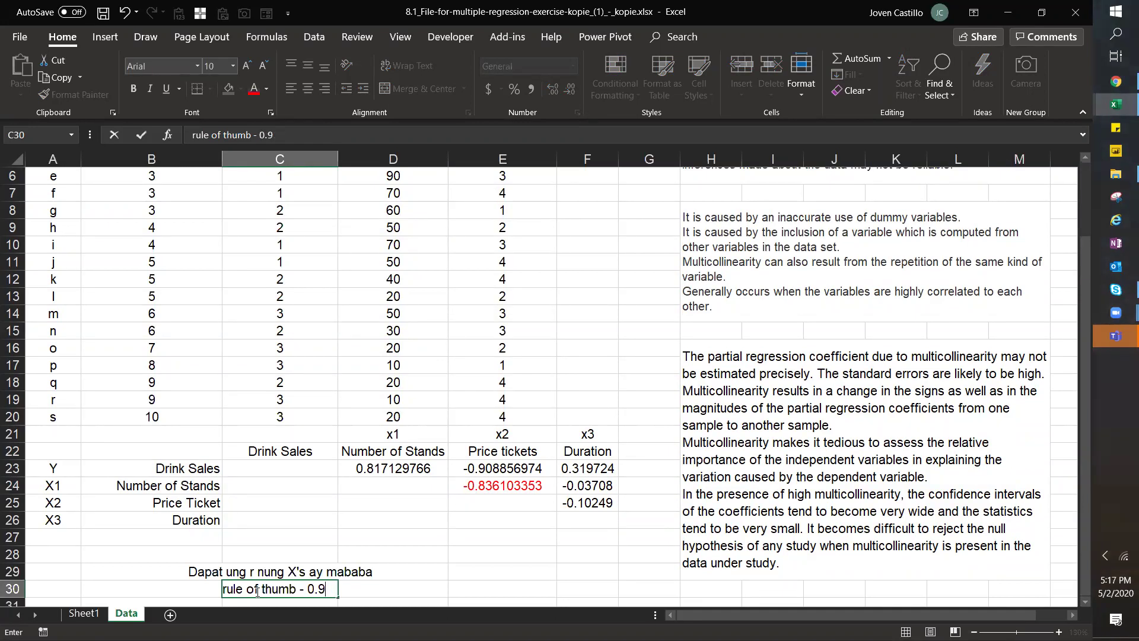
{"action": "key", "text": "Return"}
- Compare the rule of thumb in C30 with the Price tickets coefficients in E23 and E24
{"action": "left_click", "coordinate": [331, 557]}
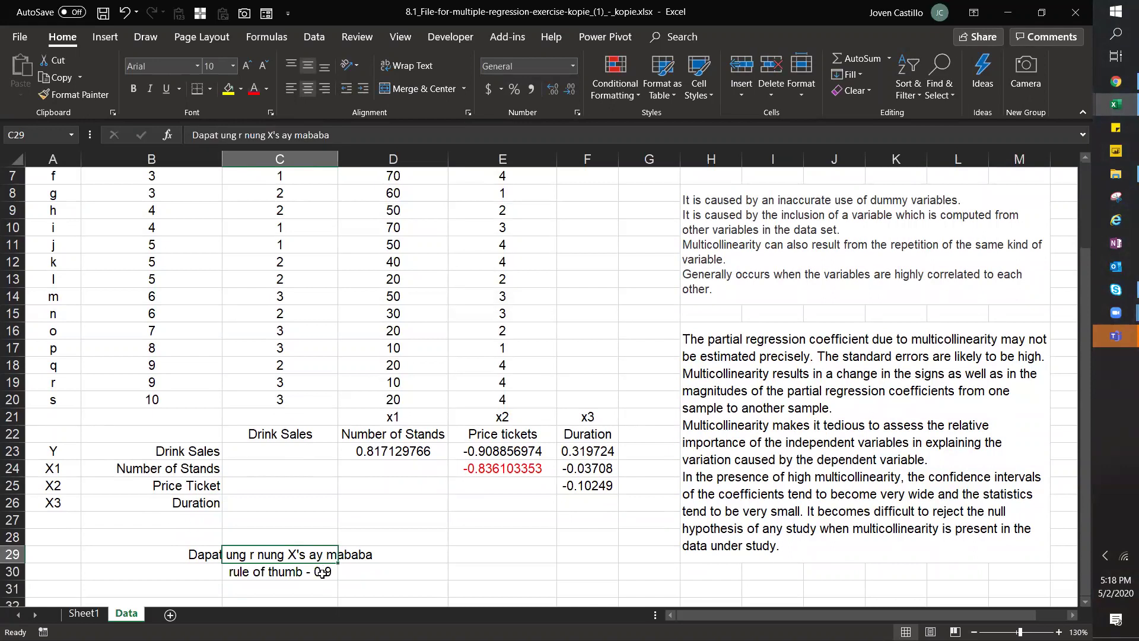
{"action": "left_click", "coordinate": [323, 572]}
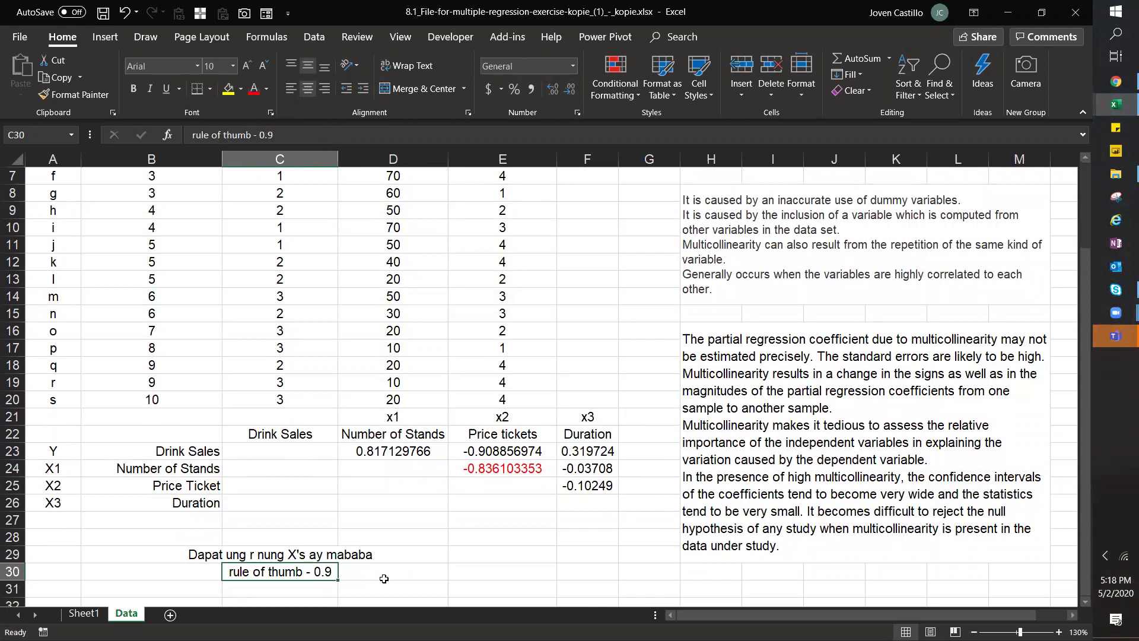
{"action": "left_click", "coordinate": [487, 449]}
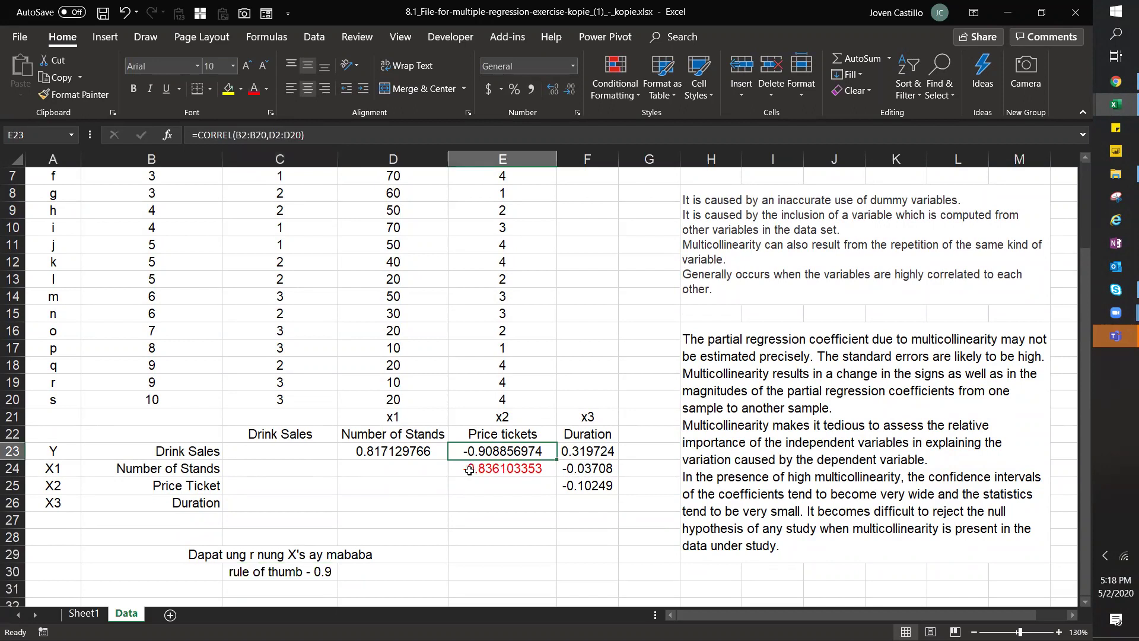
{"action": "left_click", "coordinate": [469, 470]}
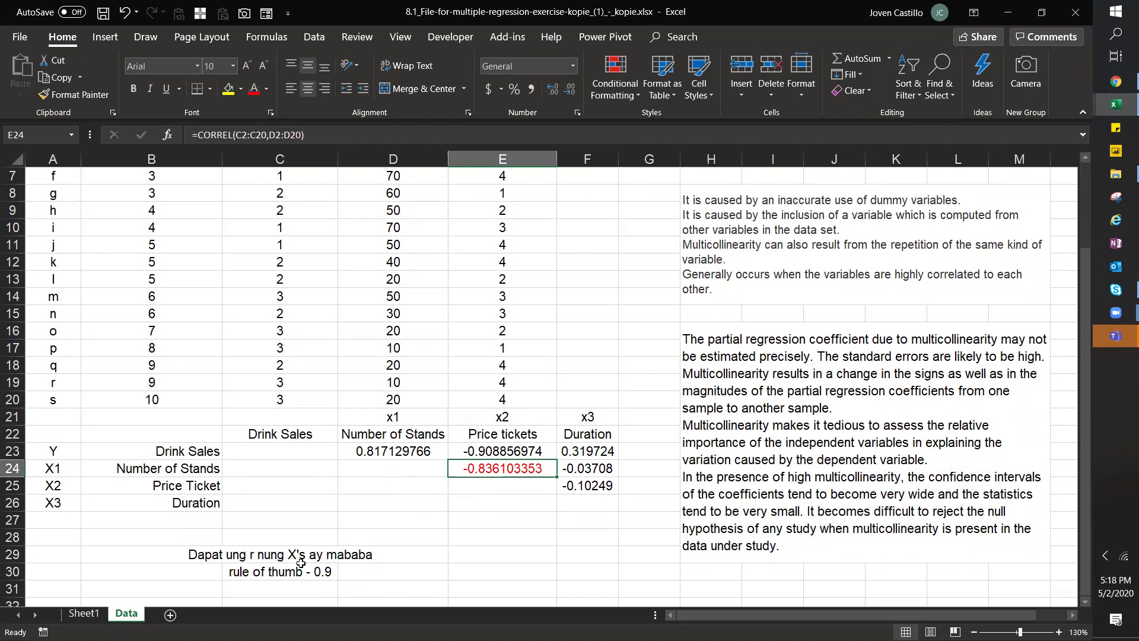
{"action": "left_click", "coordinate": [325, 576]}
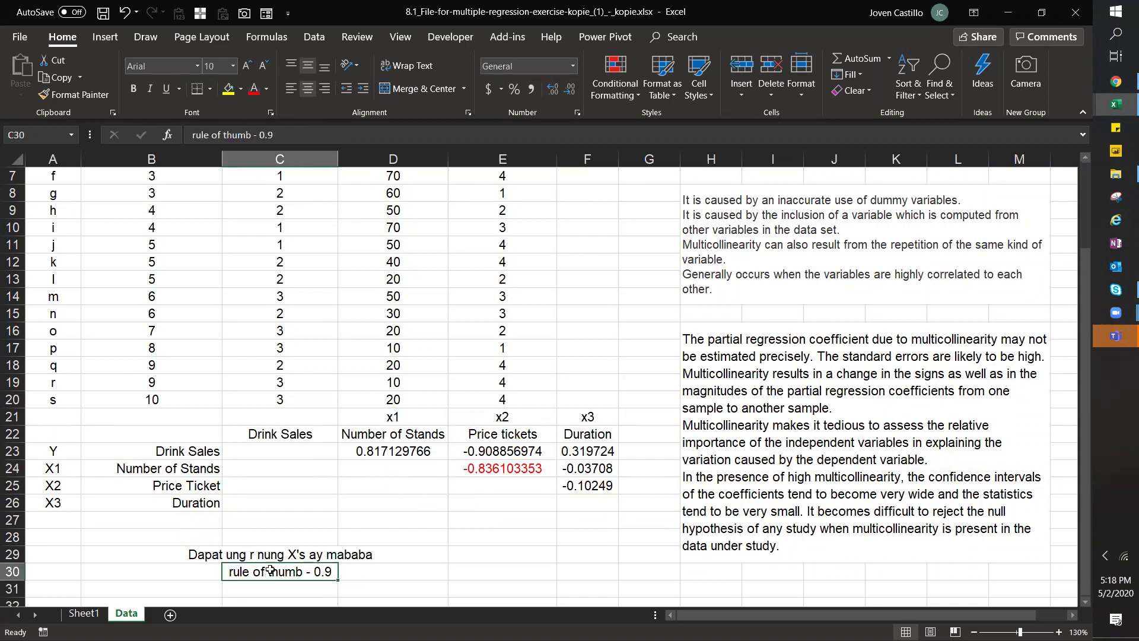
- Highlight the Number of Stands row and Price tickets header, then inspect their shared coefficient in E24
{"action": "left_click_drag", "start_coordinate": [148, 473], "coordinate": [481, 468]}
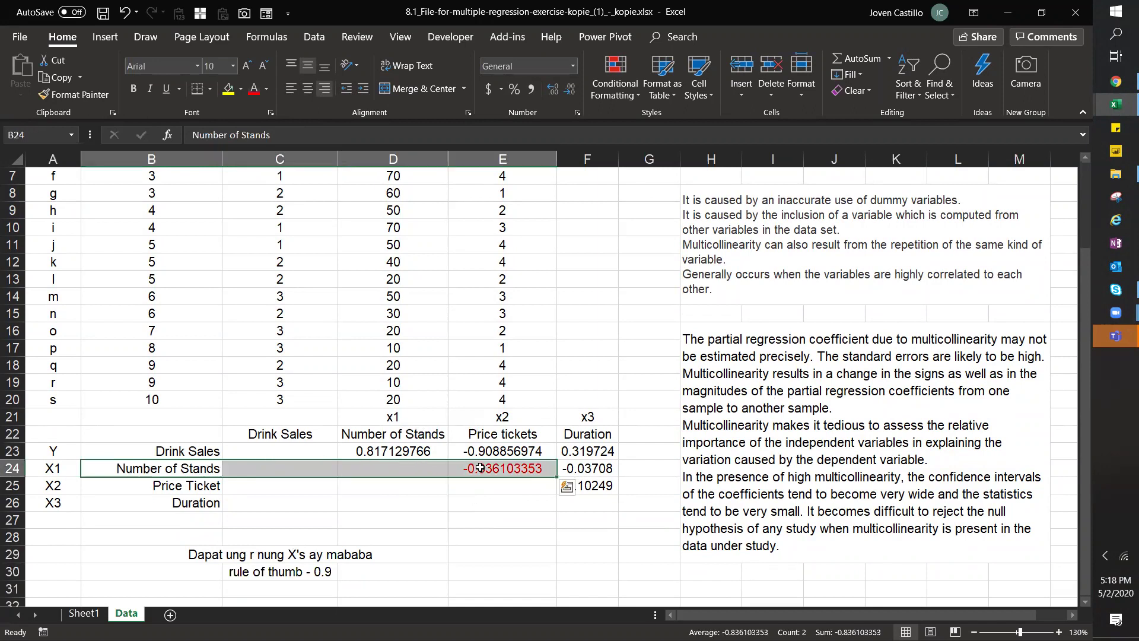
{"action": "left_click", "coordinate": [499, 436]}
{"action": "left_click_drag", "start_coordinate": [196, 470], "coordinate": [285, 468]}
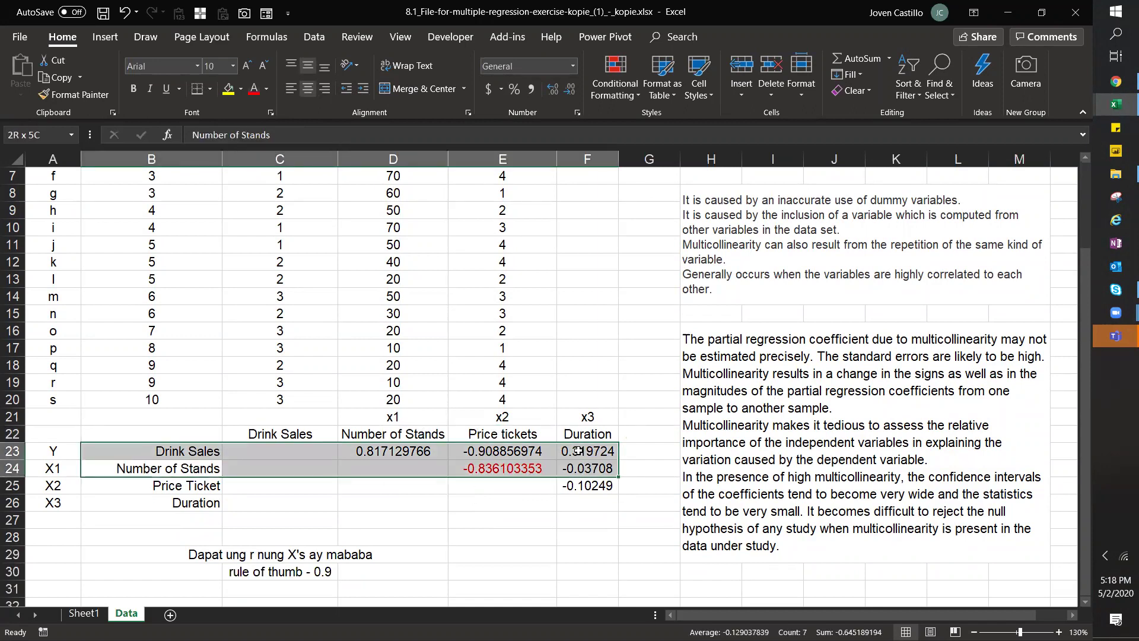
{"action": "left_click", "coordinate": [518, 437]}
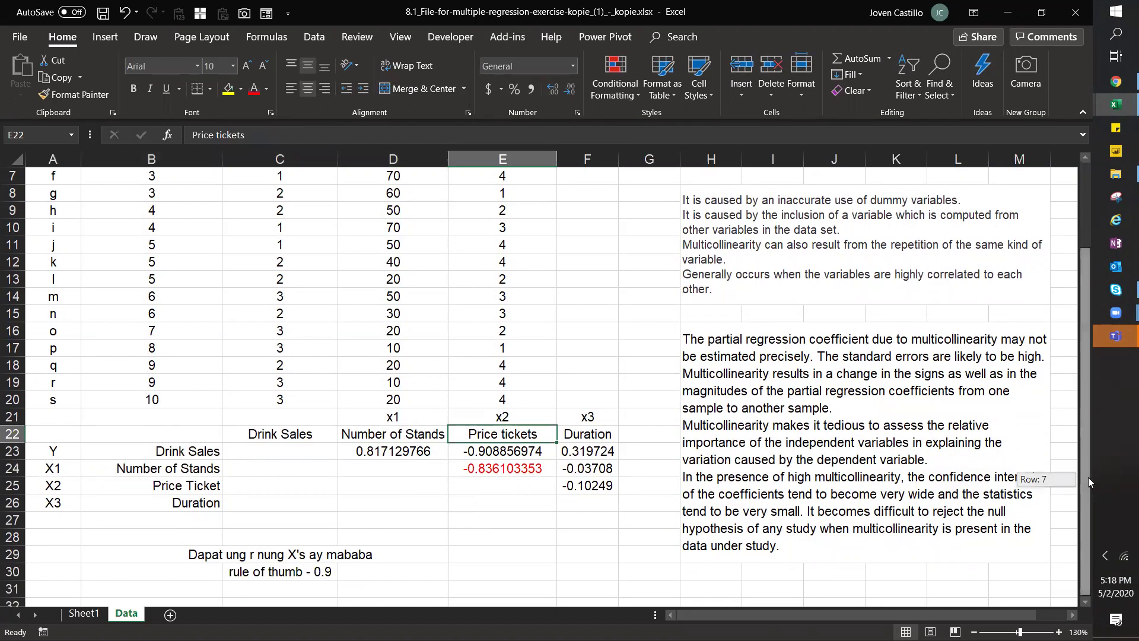
{"action": "left_click", "coordinate": [489, 468]}
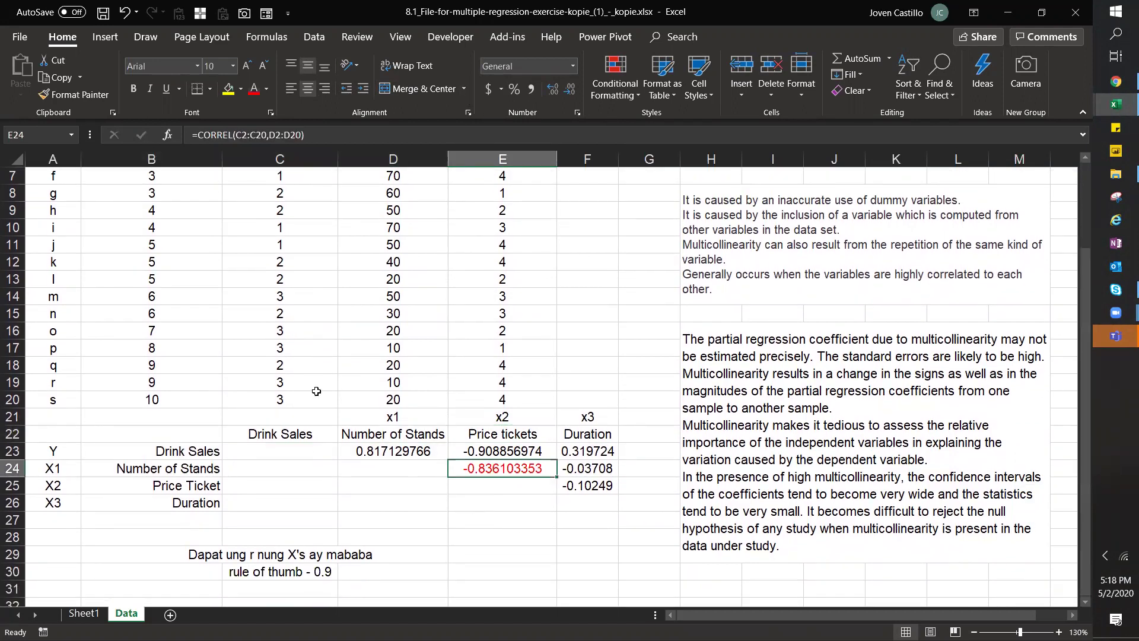
- Highlight the correlation table A22:F26 and review the concert data above it
{"action": "left_click_drag", "start_coordinate": [50, 438], "coordinate": [600, 500]}
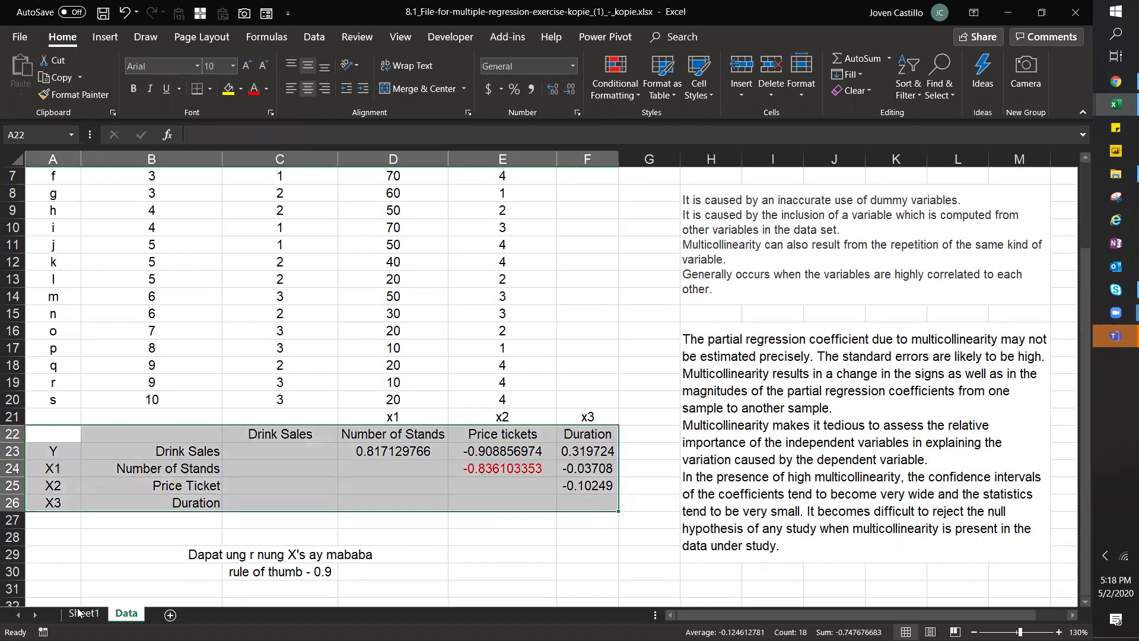
{"action": "left_click", "coordinate": [418, 412]}
{"action": "left_click_drag", "start_coordinate": [517, 394], "coordinate": [216, 204]}
{"action": "left_click", "coordinate": [590, 230]}
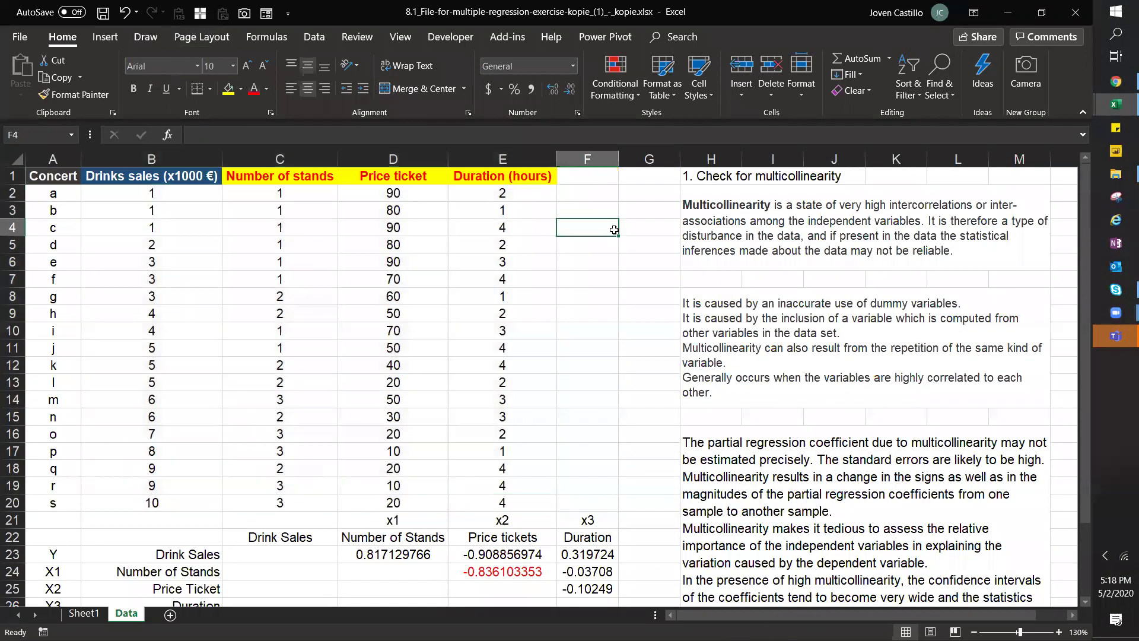
{"action": "scroll", "coordinate": [516, 71], "scroll_direction": "down", "scroll_amount": 5}
- Open the list of available Excel add-ins, check the Analysis ToolPak - VBA entry, and accept the selection
{"action": "left_click", "coordinate": [961, 61]}
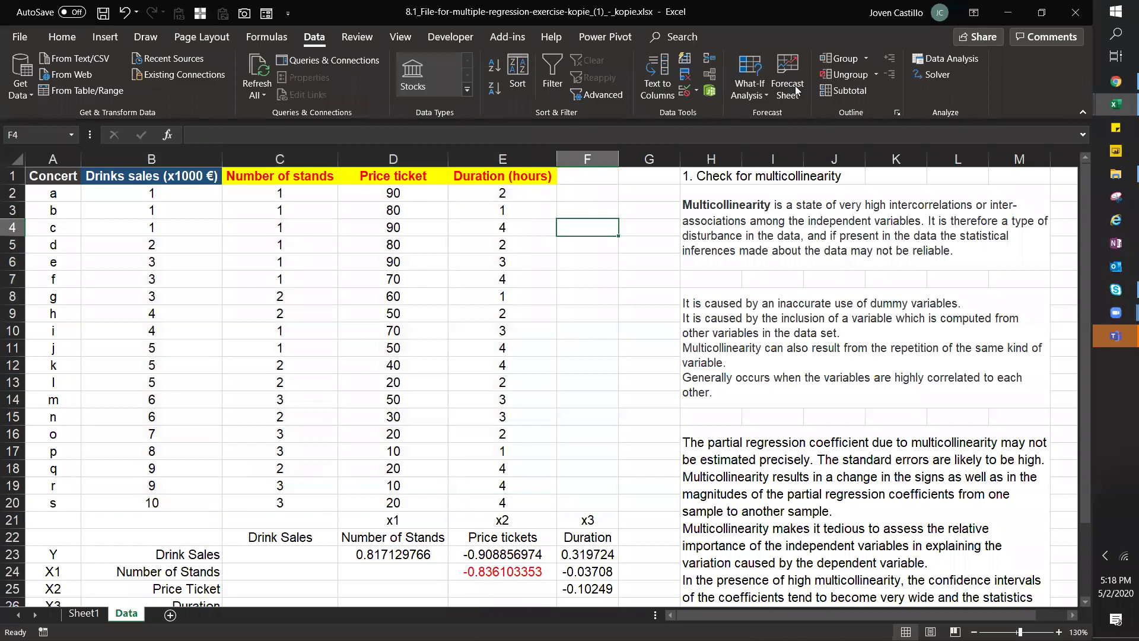
{"action": "left_click", "coordinate": [18, 37]}
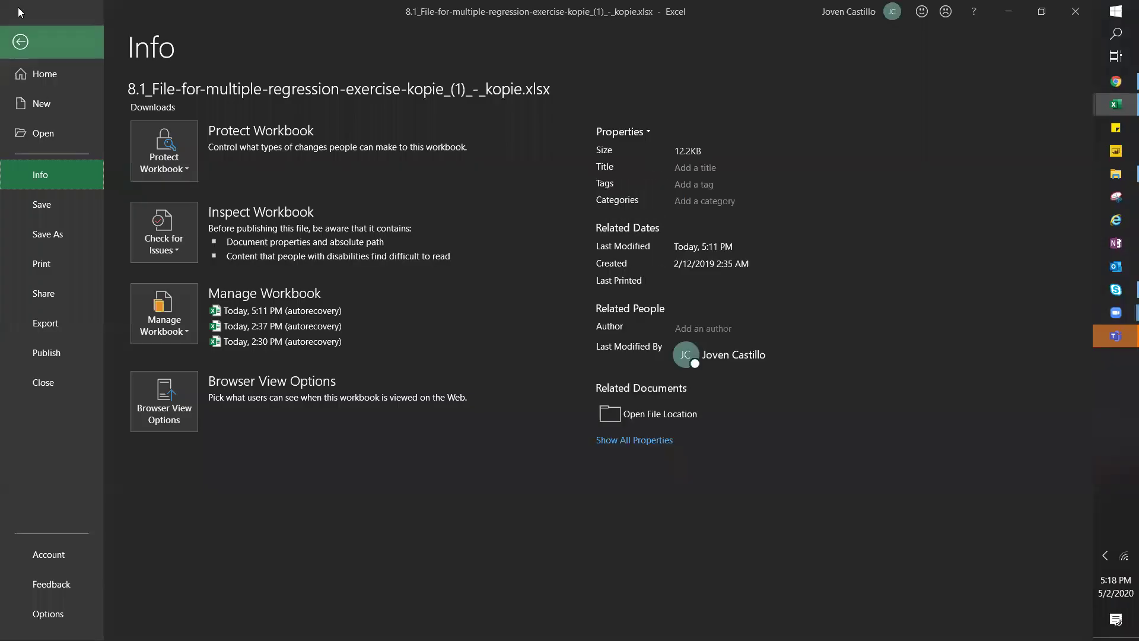
{"action": "left_click", "coordinate": [64, 614]}
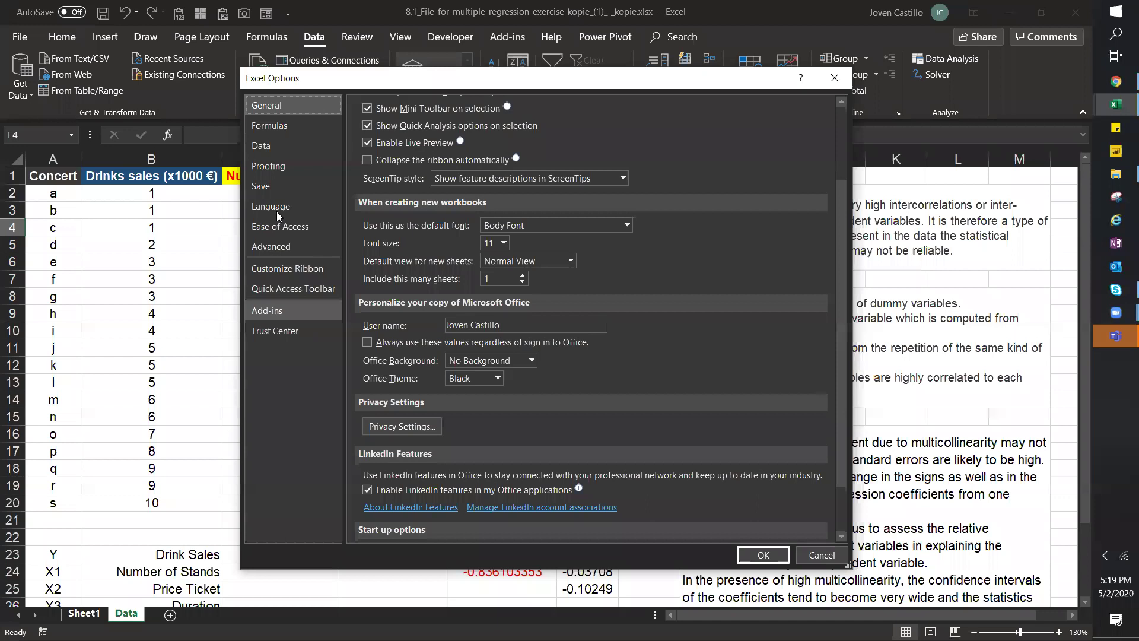
{"action": "left_click", "coordinate": [284, 310]}
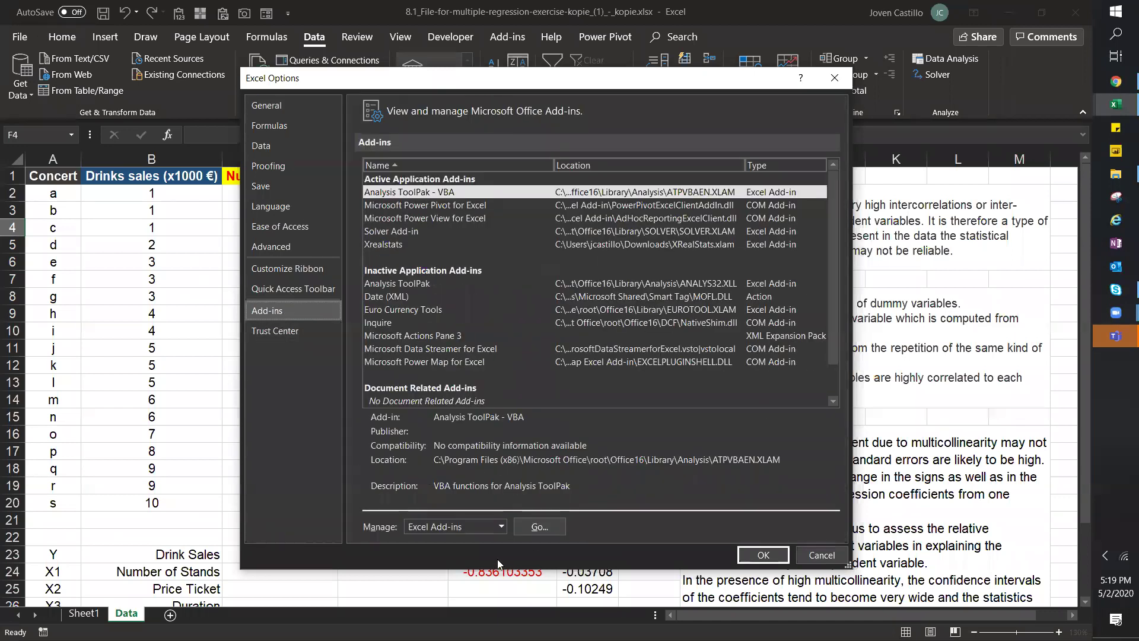
{"action": "left_click", "coordinate": [539, 526]}
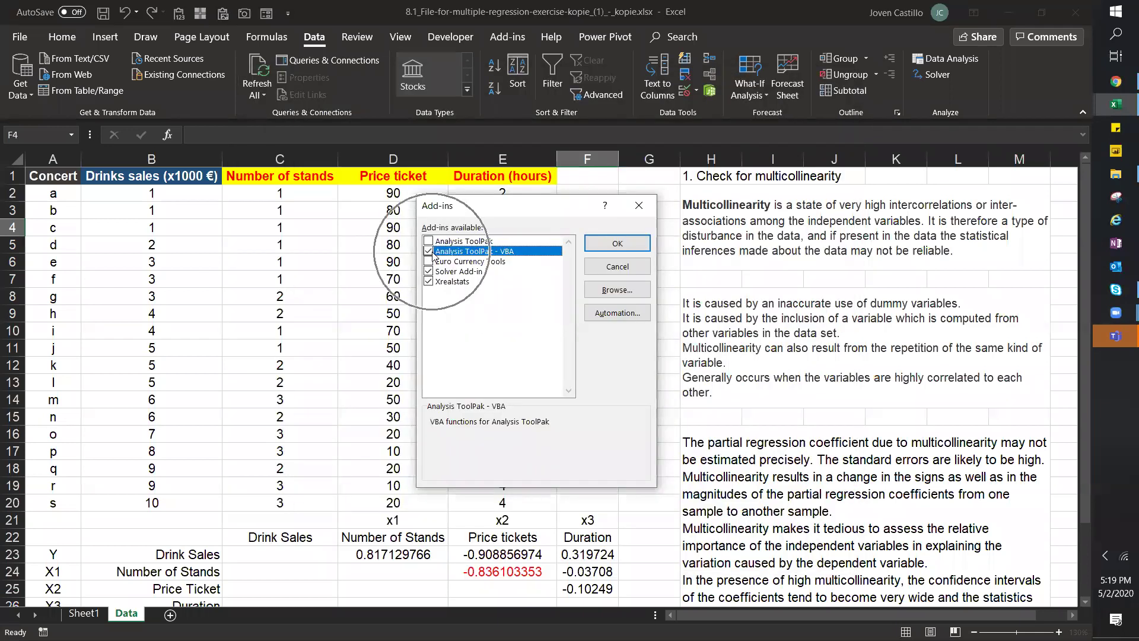
{"action": "left_click", "coordinate": [617, 244]}
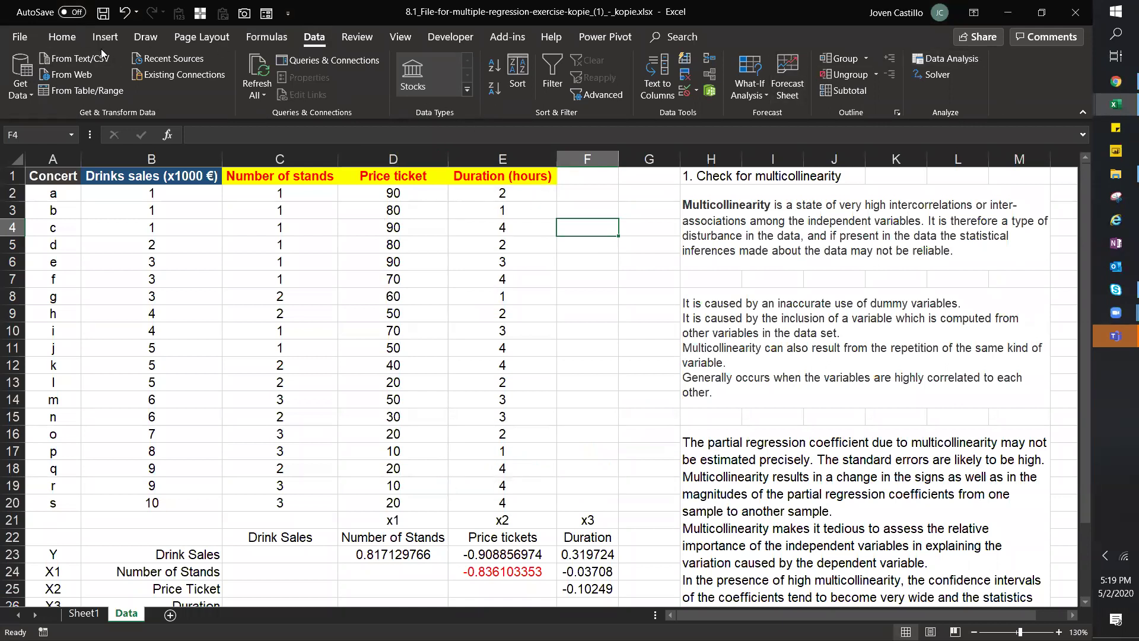
- Run a Correlation analysis on $B$1:$E$20, grouped by columns with labels in the first row, output to a new worksheet
{"action": "left_click", "coordinate": [314, 37]}
{"action": "left_click", "coordinate": [949, 58]}
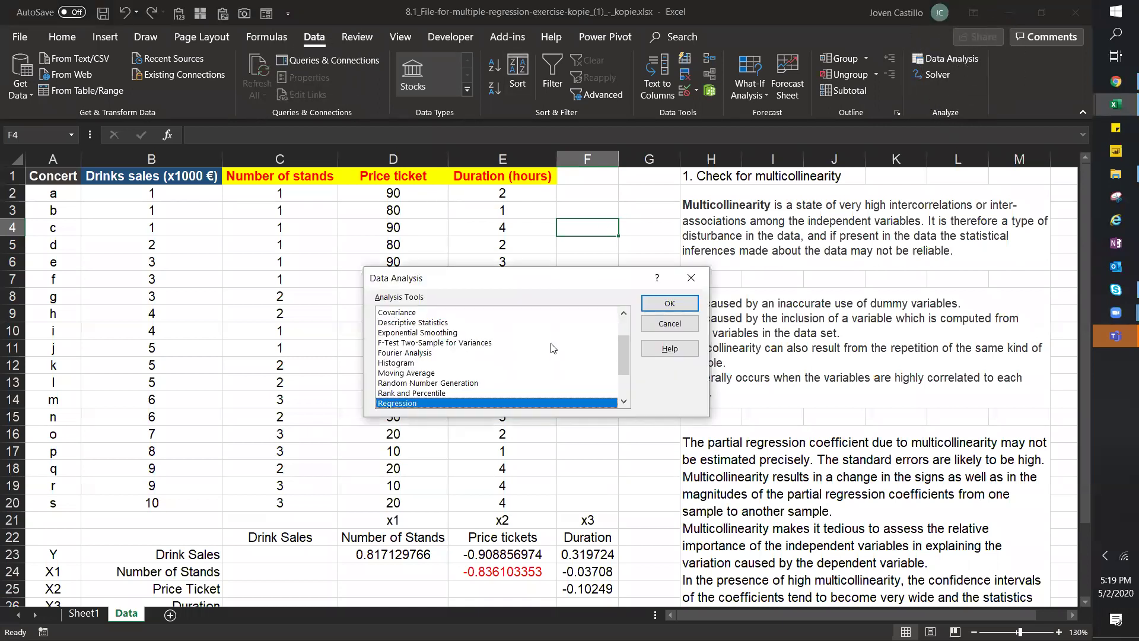
{"action": "left_click_drag", "start_coordinate": [619, 364], "coordinate": [618, 340]}
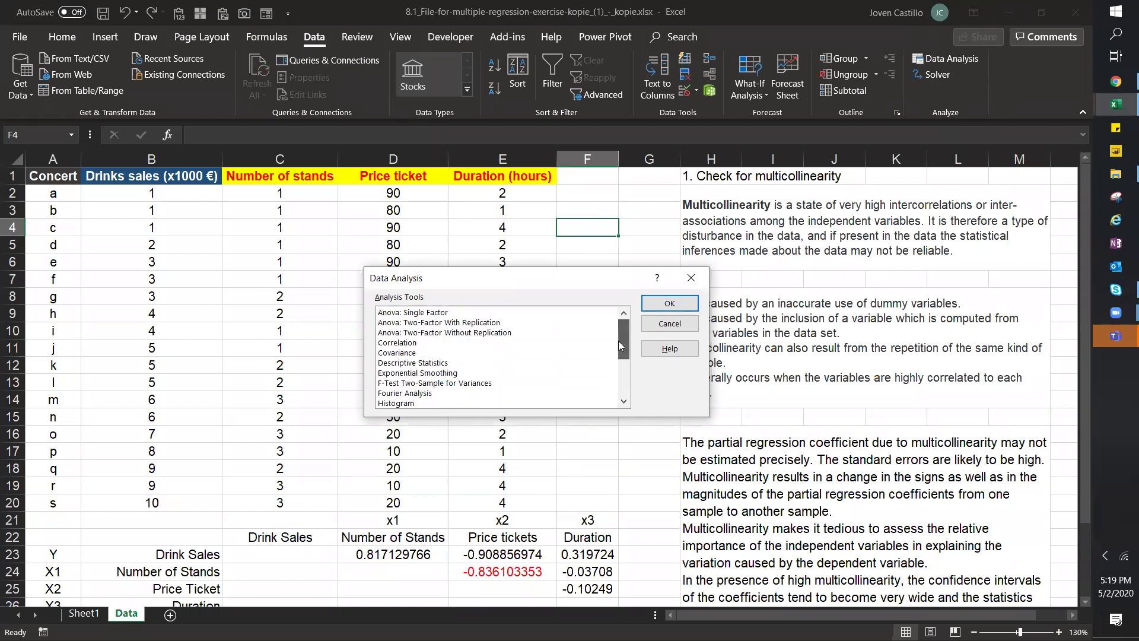
{"action": "left_click", "coordinate": [423, 345]}
{"action": "left_click", "coordinate": [669, 303]}
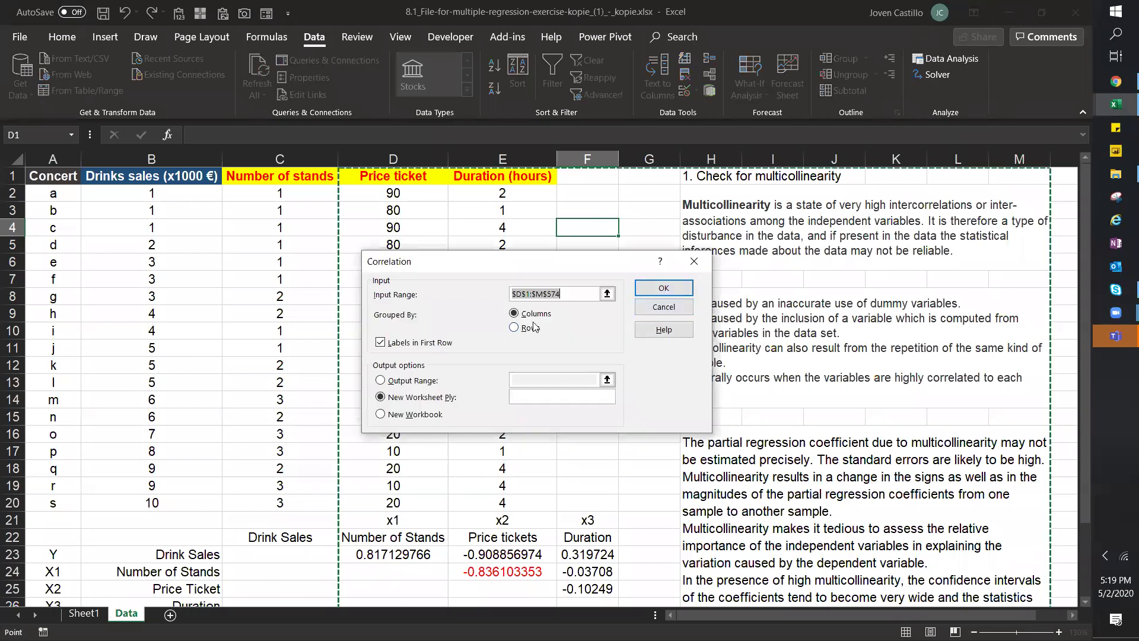
{"action": "key", "text": "BackSpace"}
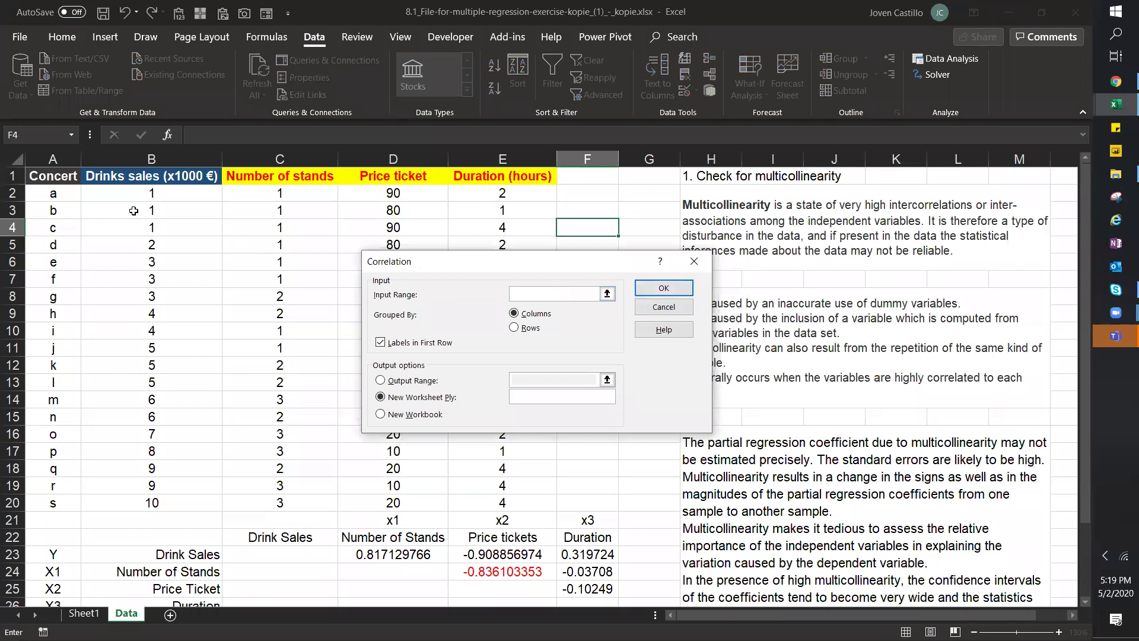
{"action": "left_click_drag", "start_coordinate": [154, 193], "coordinate": [170, 175]}
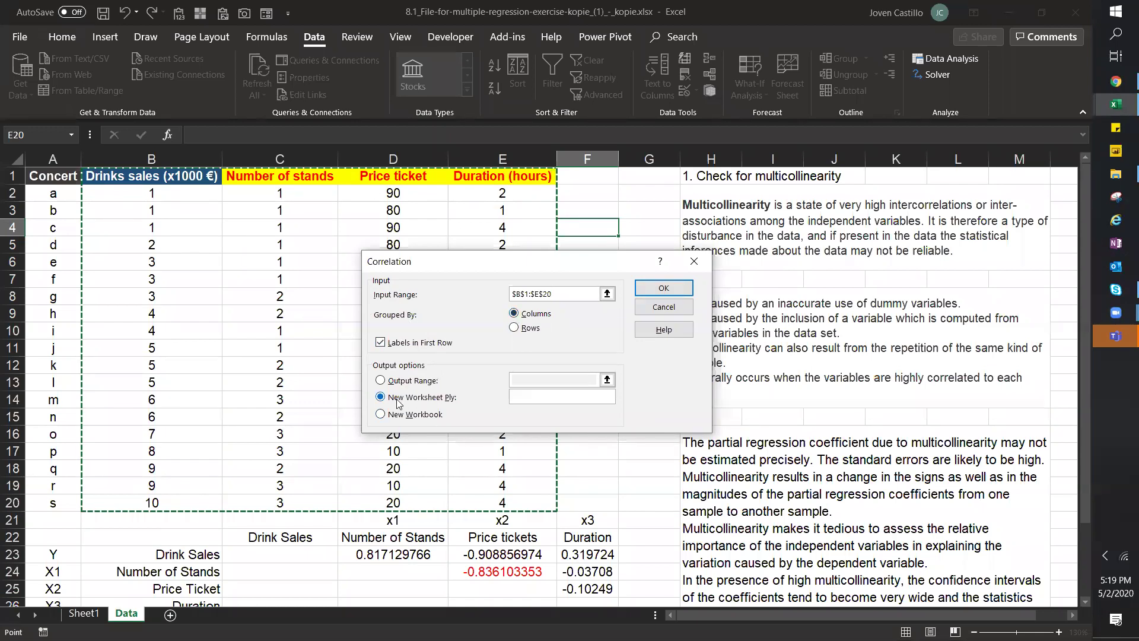
{"action": "left_click", "coordinate": [673, 288]}
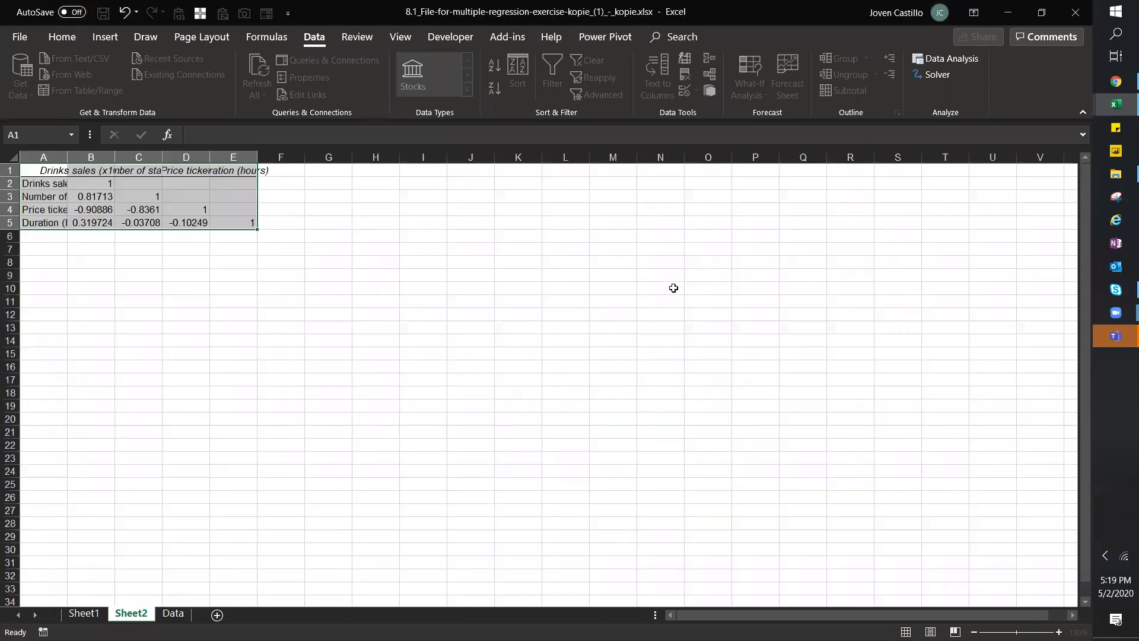
- AutoFit all column widths on the sheet holding the correlation output
{"action": "left_click", "coordinate": [5, 157]}
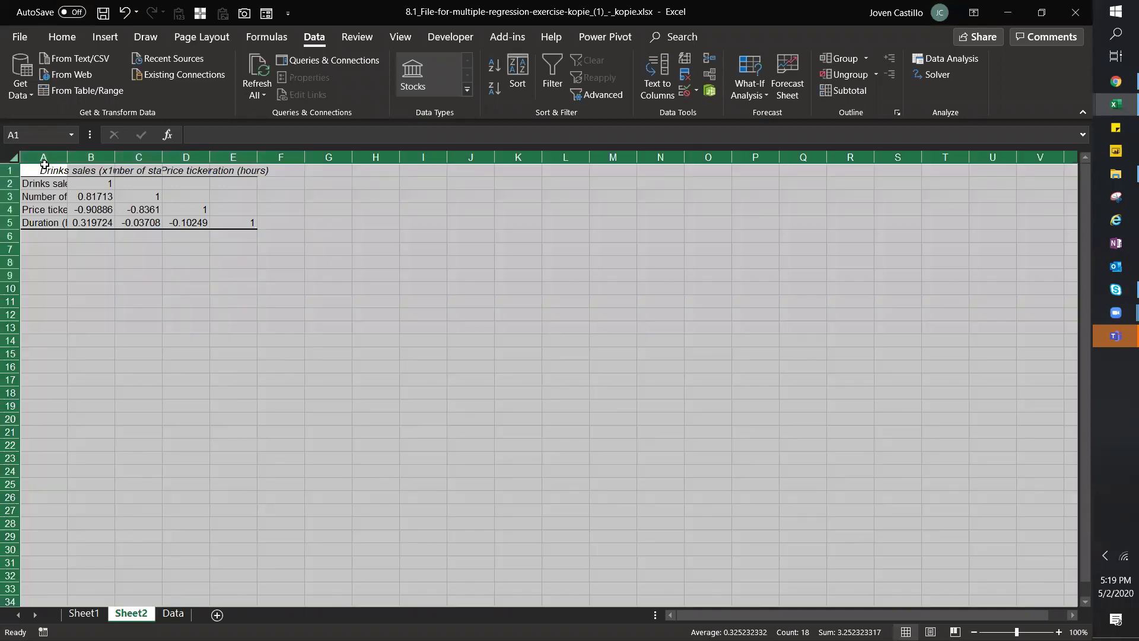
{"action": "double_click", "coordinate": [66, 156]}
{"action": "scroll", "coordinate": [538, 378], "scroll_direction": "up", "scroll_amount": 4}
{"action": "scroll", "coordinate": [940, 212], "scroll_direction": "up", "scroll_amount": 2}
{"action": "left_click", "coordinate": [941, 212]}
- Fill the Drinks sales column B1:B6 of the correlation output with a near-black theme colour to mask it
{"action": "left_click", "coordinate": [100, 236]}
{"action": "mouse_move", "coordinate": [101, 236]}
{"action": "left_mouse_down"}
{"action": "mouse_move", "coordinate": [332, 255]}
{"action": "mouse_move", "coordinate": [332, 234]}
{"action": "left_mouse_up"}
{"action": "mouse_move", "coordinate": [147, 209]}
{"action": "left_mouse_down"}
{"action": "mouse_move", "coordinate": [330, 179]}
{"action": "mouse_move", "coordinate": [342, 313]}
{"action": "left_mouse_up"}
{"action": "left_click", "coordinate": [137, 213]}
{"action": "left_click", "coordinate": [62, 37]}
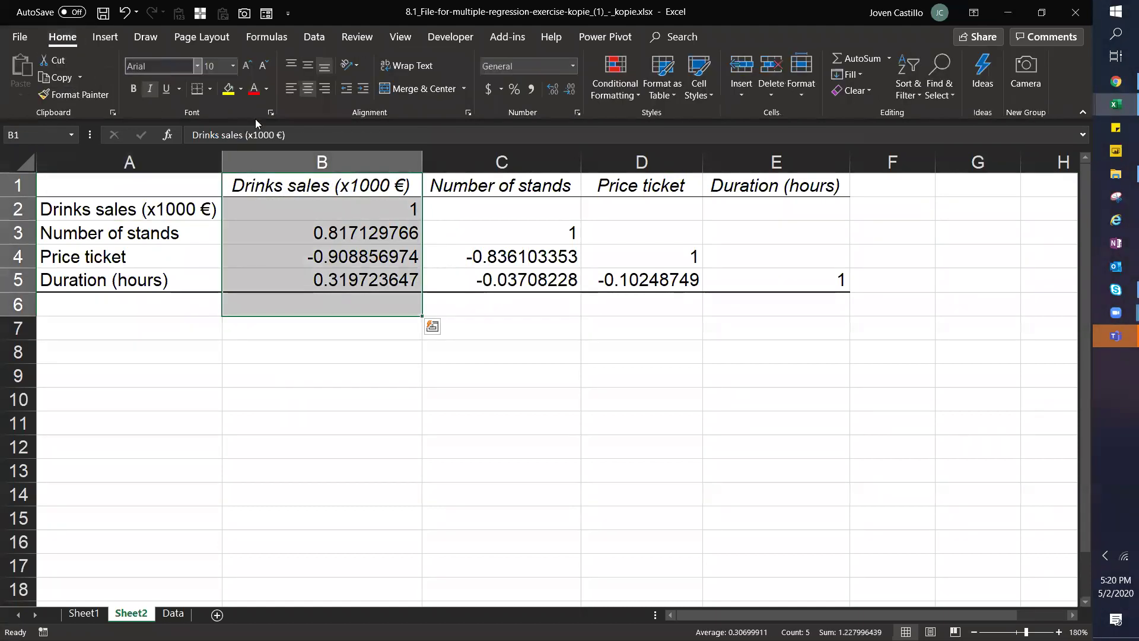
{"action": "left_click", "coordinate": [241, 90]}
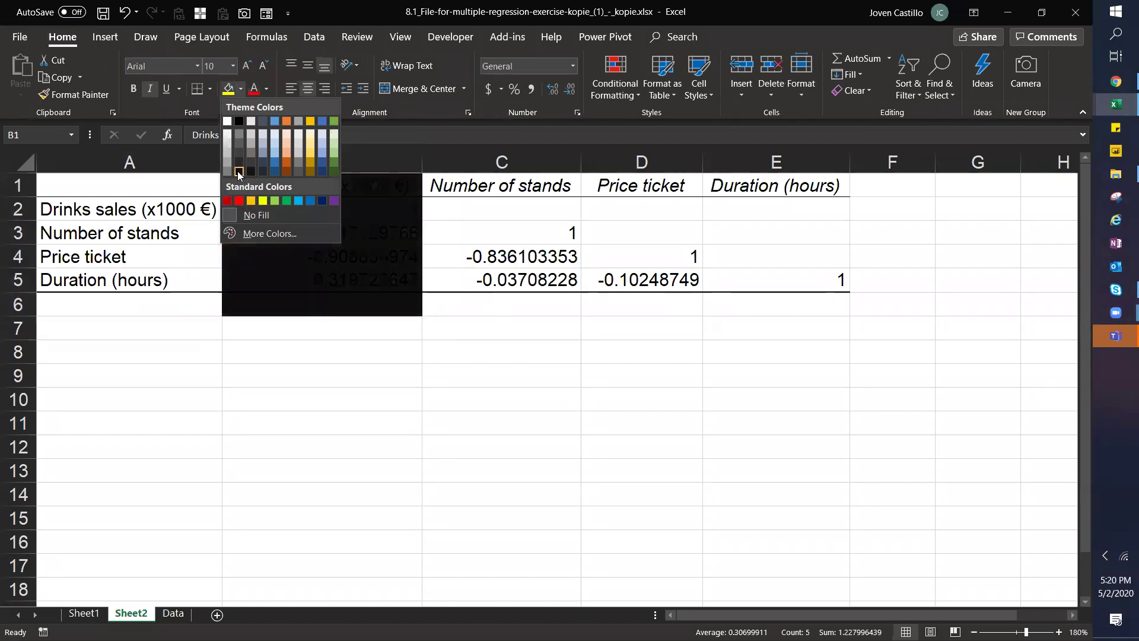
{"action": "left_click", "coordinate": [239, 171]}
- Examine the coefficients between the independent variables, in C4 and D5 of the correlation output
{"action": "left_click", "coordinate": [506, 300]}
{"action": "left_click", "coordinate": [502, 255]}
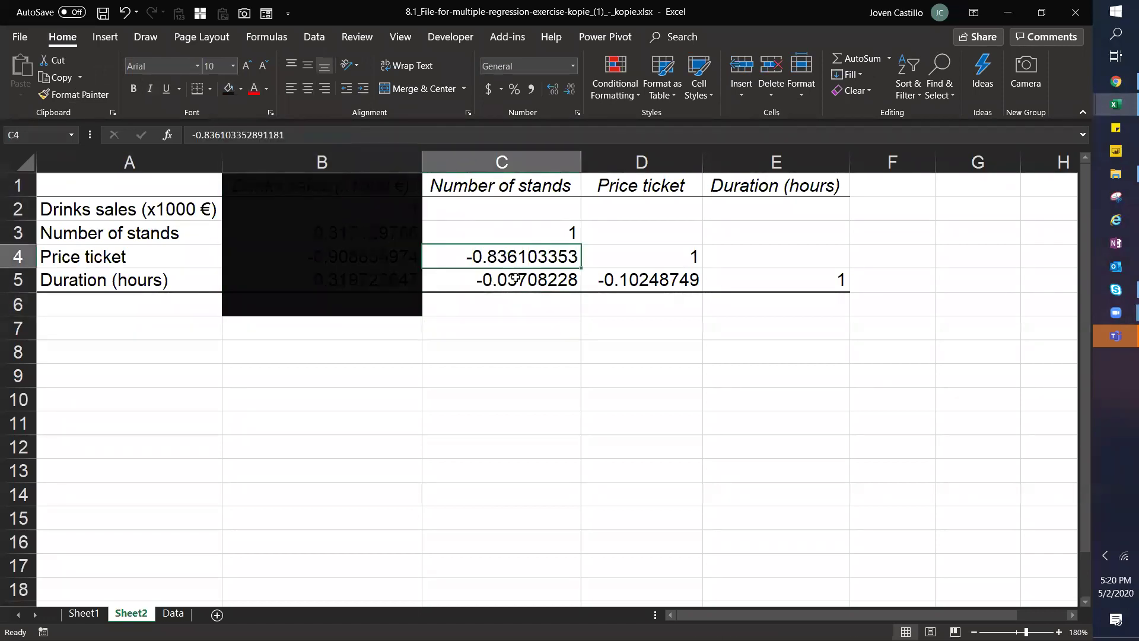
{"action": "left_click", "coordinate": [650, 276], "text": "ctrl"}
{"action": "left_click", "coordinate": [509, 256]}
- Return to the Data sheet, review the rule-of-thumb note under the correlation table, and highlight the concert data A1:E20
{"action": "left_click", "coordinate": [84, 613]}
{"action": "left_click", "coordinate": [172, 613]}
{"action": "left_click", "coordinate": [350, 577]}
{"action": "key", "text": "Down"}
{"action": "key", "text": "Down"}
{"action": "key", "text": "Down"}
{"action": "key", "text": "Down"}
{"action": "key", "text": "Down"}
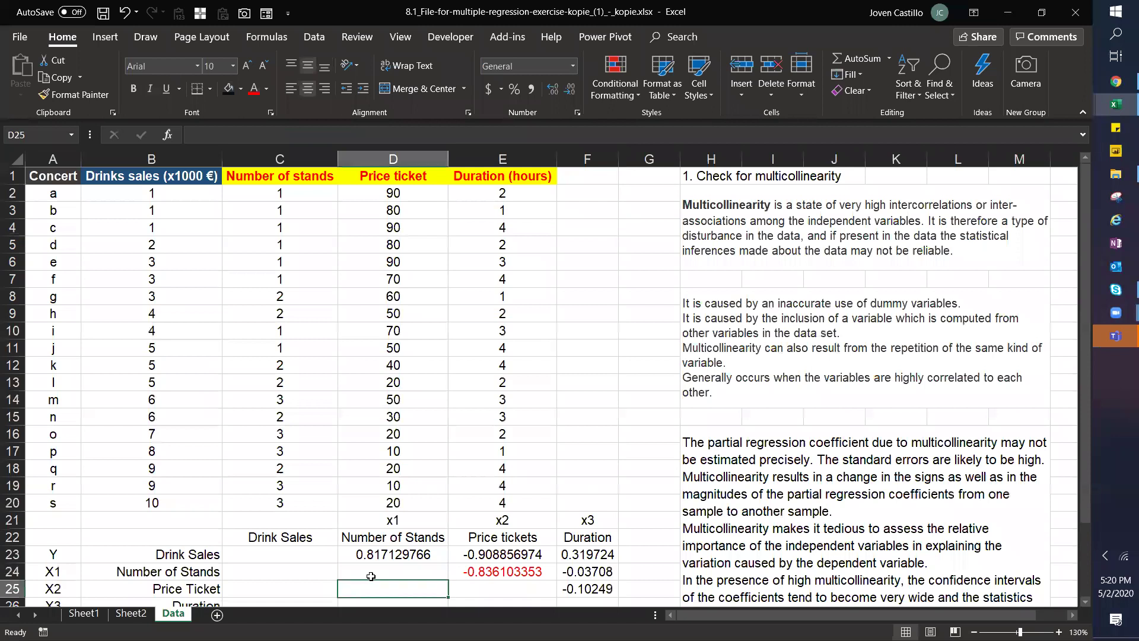
{"action": "scroll", "coordinate": [392, 415], "scroll_direction": "down", "scroll_amount": 1}
{"action": "key", "text": "Left"}
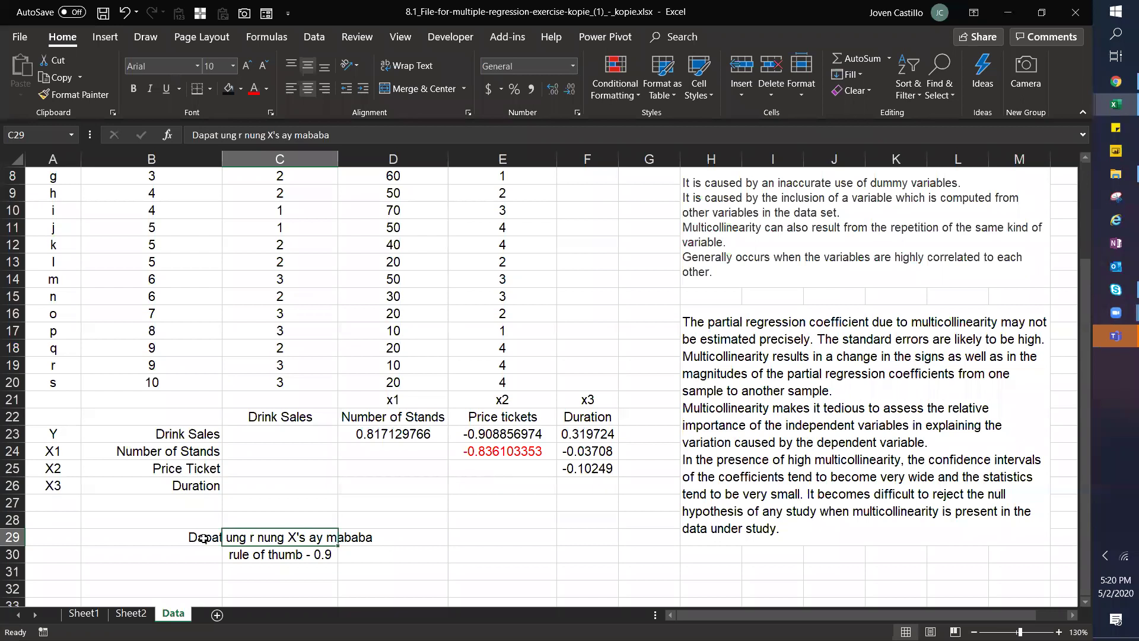
{"action": "left_click_drag", "start_coordinate": [502, 400], "coordinate": [5, 40]}
{"action": "left_click_drag", "start_coordinate": [525, 502], "coordinate": [4, 9]}
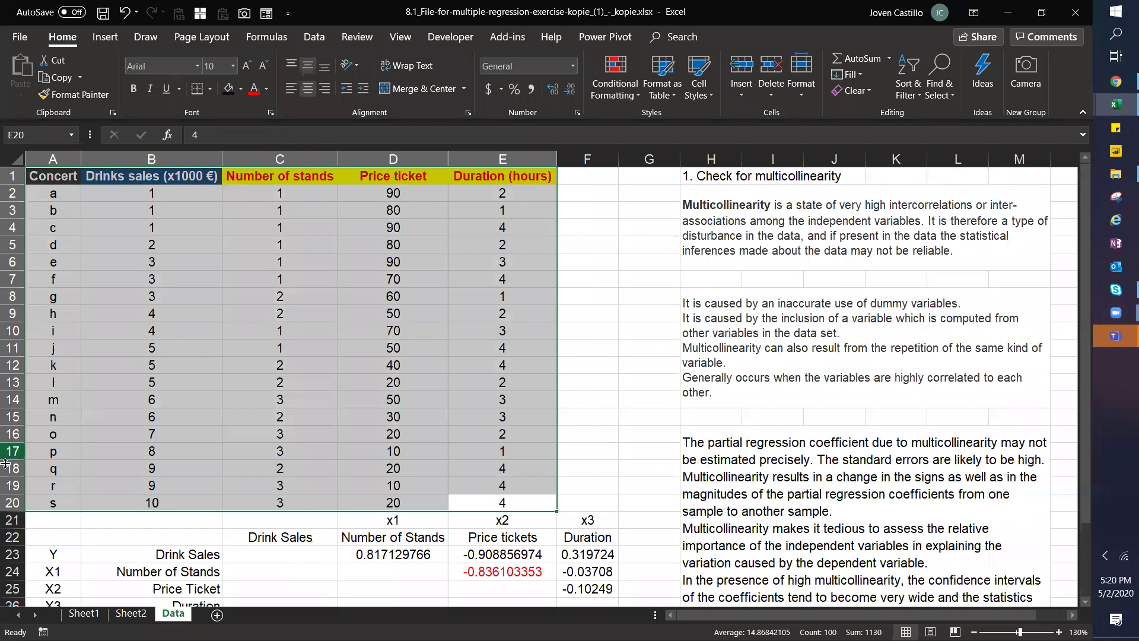
- Add the header Predict in F1 beside the Duration column
{"action": "left_click", "coordinate": [584, 174]}
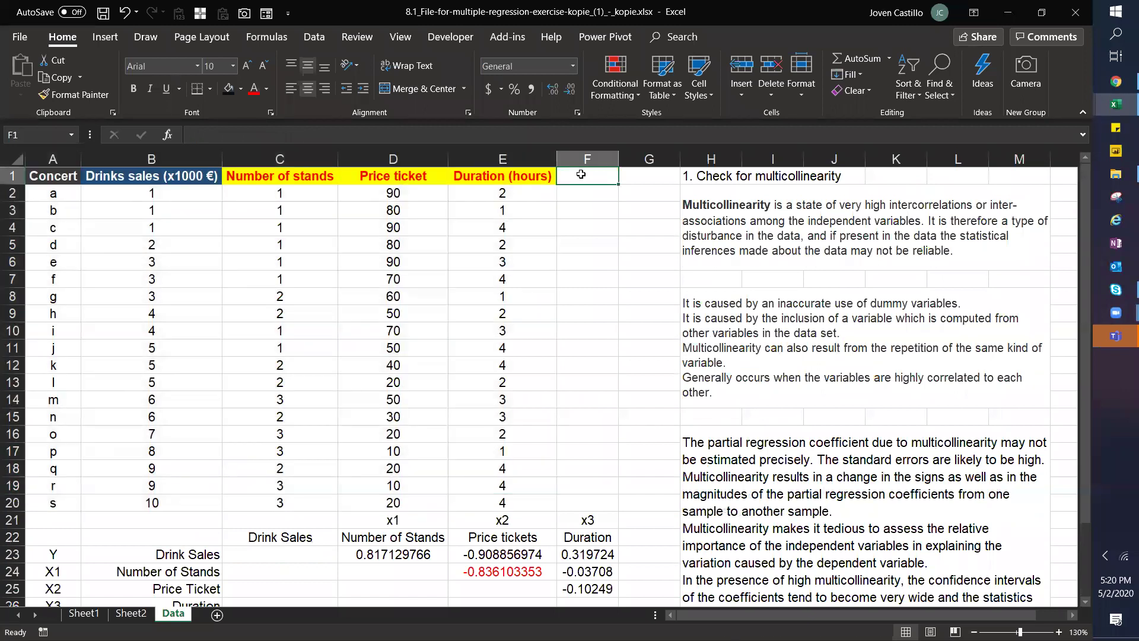
{"action": "type", "text": "redict"}
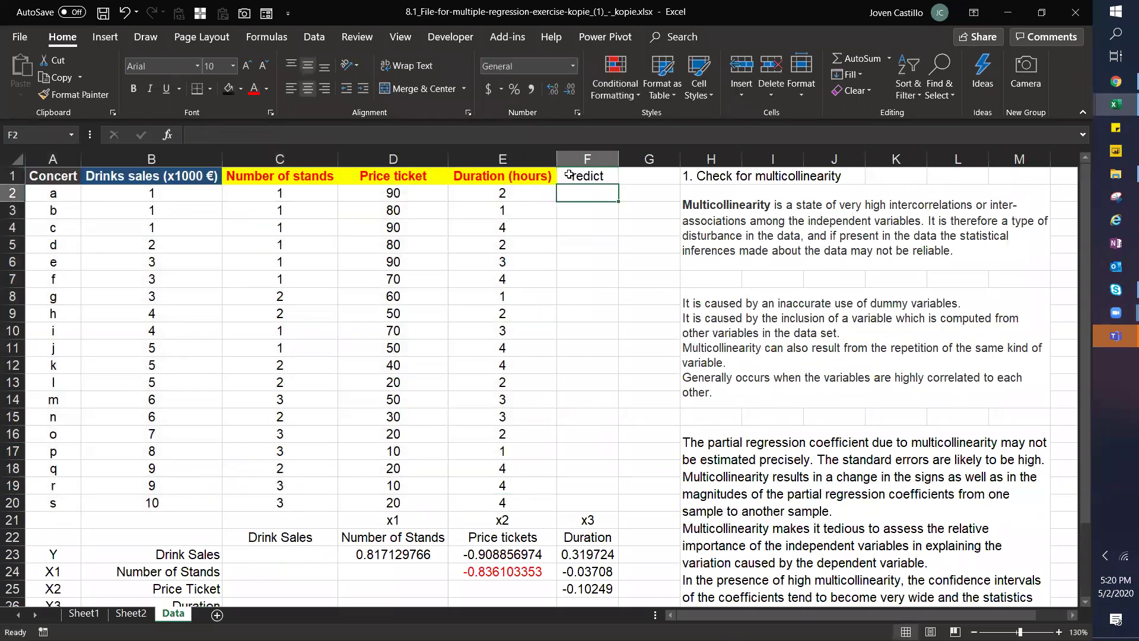
{"action": "left_click", "coordinate": [570, 175]}
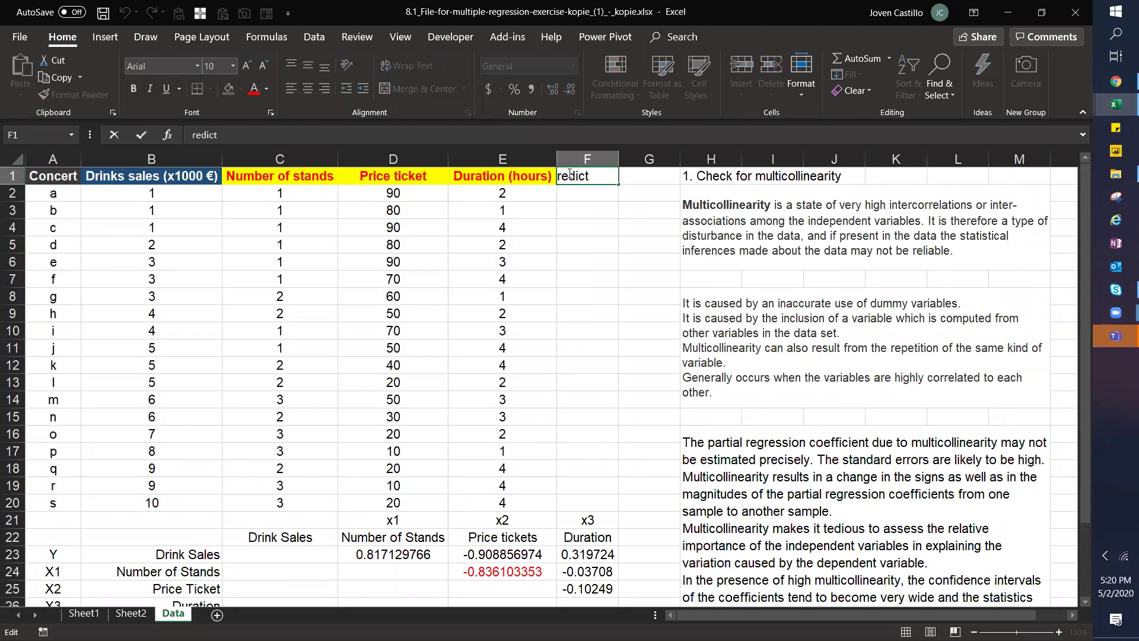
{"action": "type", "text": "P"}
{"action": "key", "text": "Return"}
- Walk through concert a's stands, ticket price, duration, Predict and drinks sales cells in row 2
{"action": "left_click", "coordinate": [298, 198]}
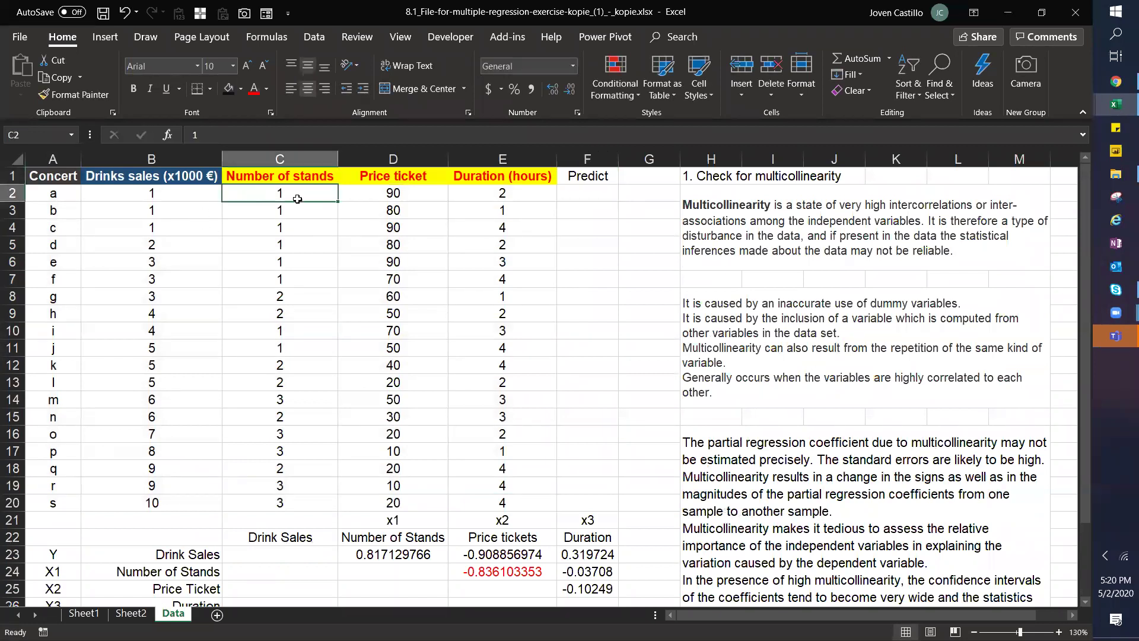
{"action": "left_click", "coordinate": [442, 194]}
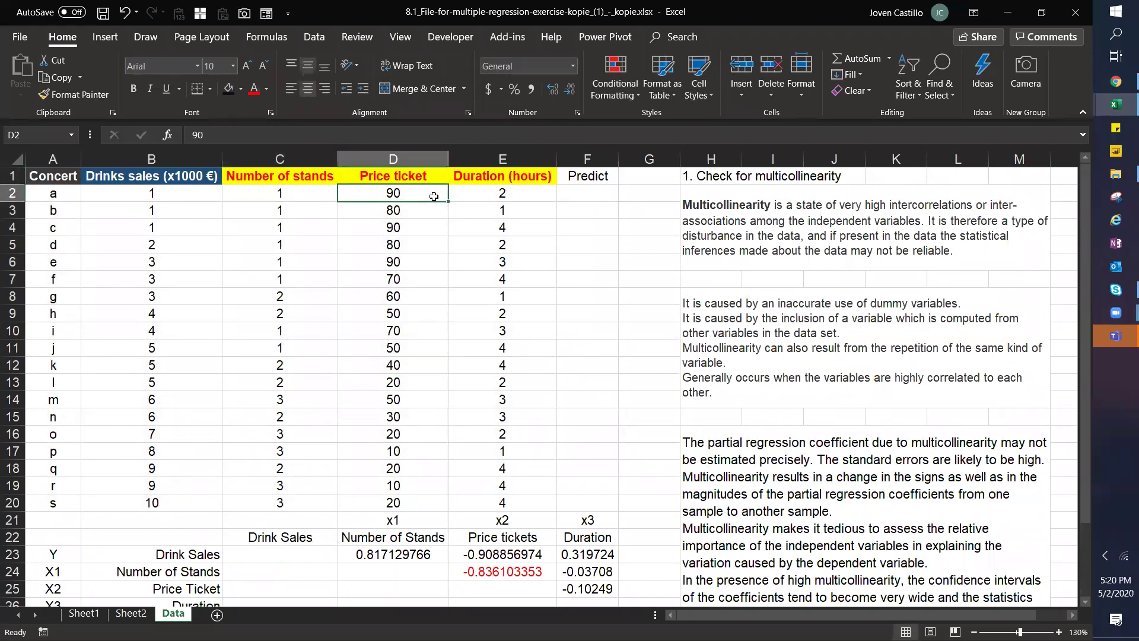
{"action": "left_click", "coordinate": [506, 196]}
{"action": "left_click", "coordinate": [581, 193]}
{"action": "left_click", "coordinate": [143, 196]}
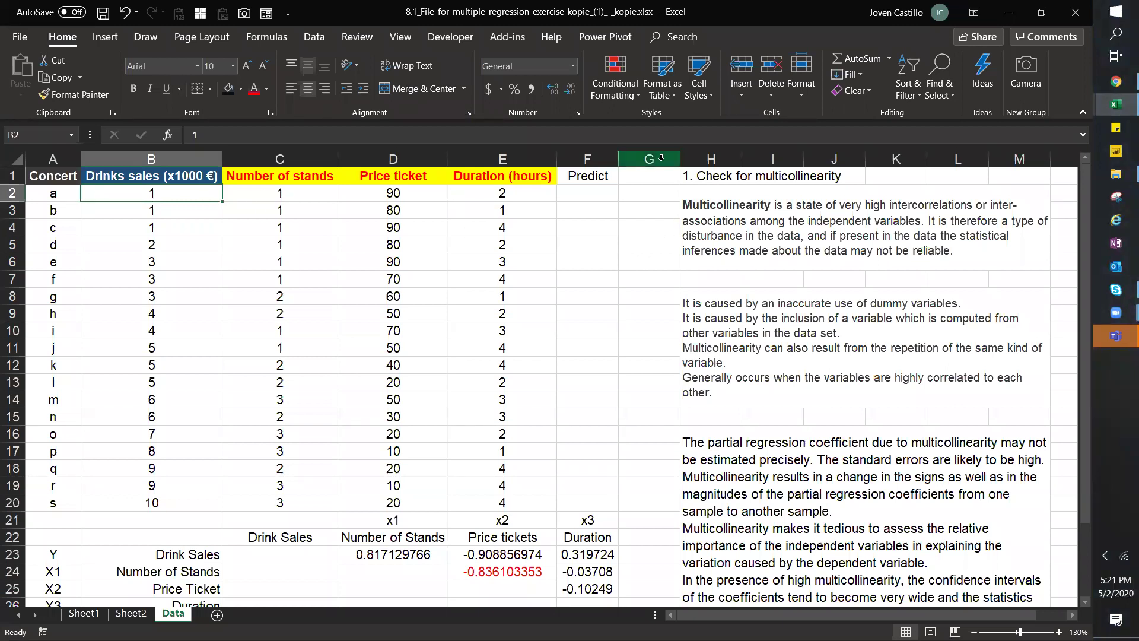
- Insert four blank columns at column G, before the multicollinearity notes
{"action": "left_click", "coordinate": [659, 159]}
{"action": "left_click", "coordinate": [742, 65]}
{"action": "left_click", "coordinate": [741, 65]}
{"action": "left_click", "coordinate": [742, 65]}
{"action": "left_click", "coordinate": [741, 65]}
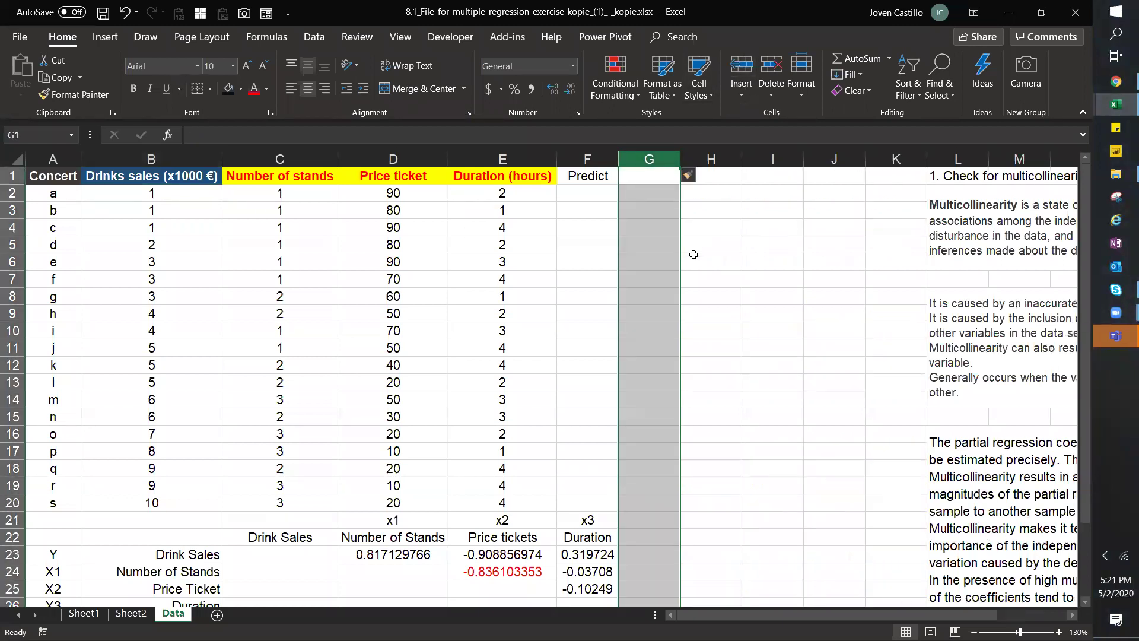
- Enter the label Linear in H2 and the equation y = a+bx in I2
{"action": "left_click", "coordinate": [705, 185]}
{"action": "type", "text": "Linear"}
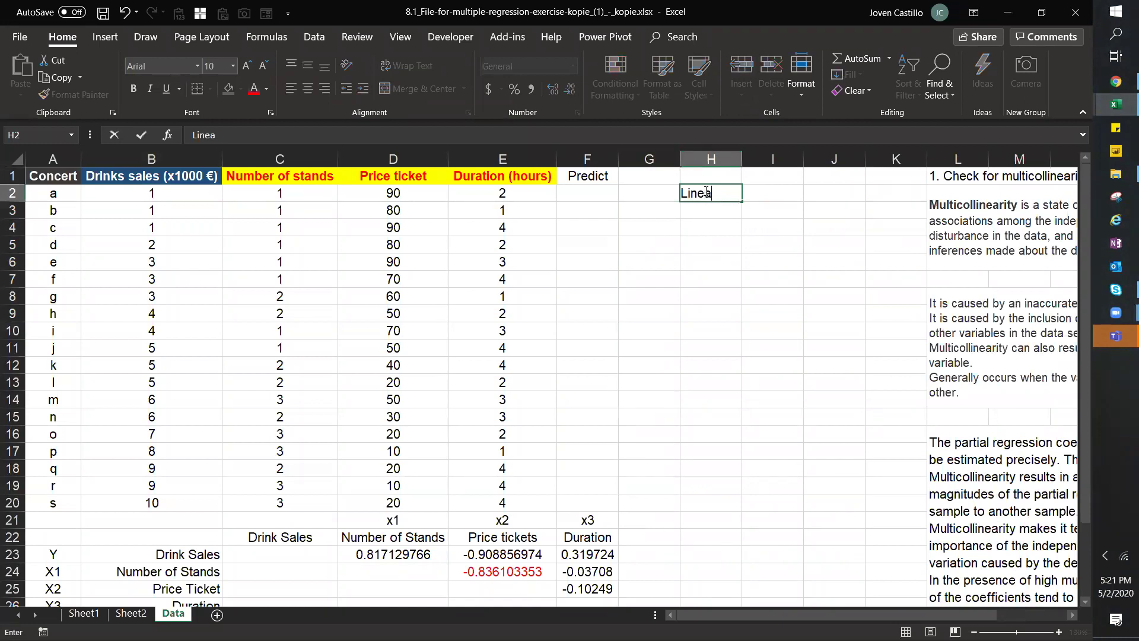
{"action": "key", "text": "Return"}
{"action": "key", "text": "Right"}
{"action": "key", "text": "Up"}
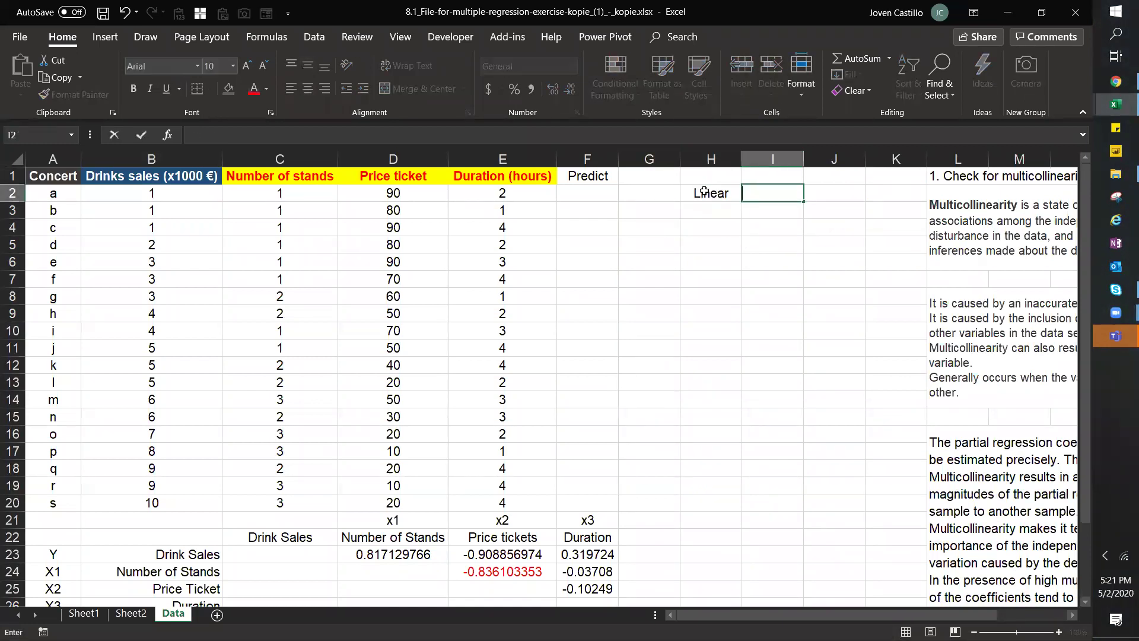
{"action": "type", "text": "y = a+bx"}
{"action": "key", "text": "Return"}
{"action": "key", "text": "Left"}
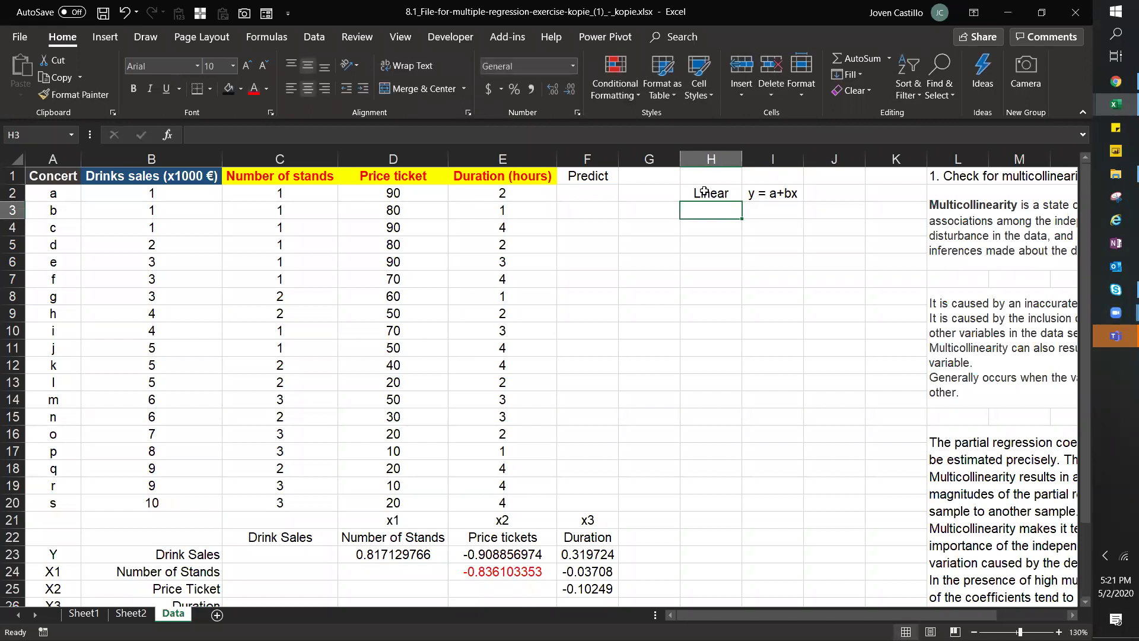
- Enter the label Multiple LR in H3
{"action": "type", "text": "Multip"}
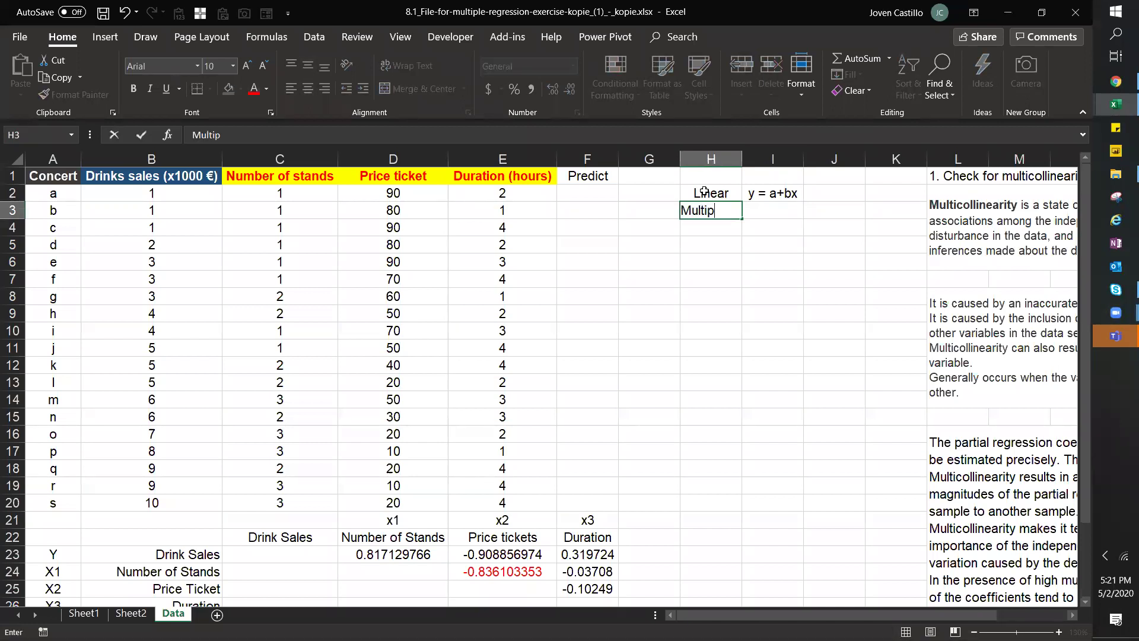
{"action": "type", "text": "le LR"}
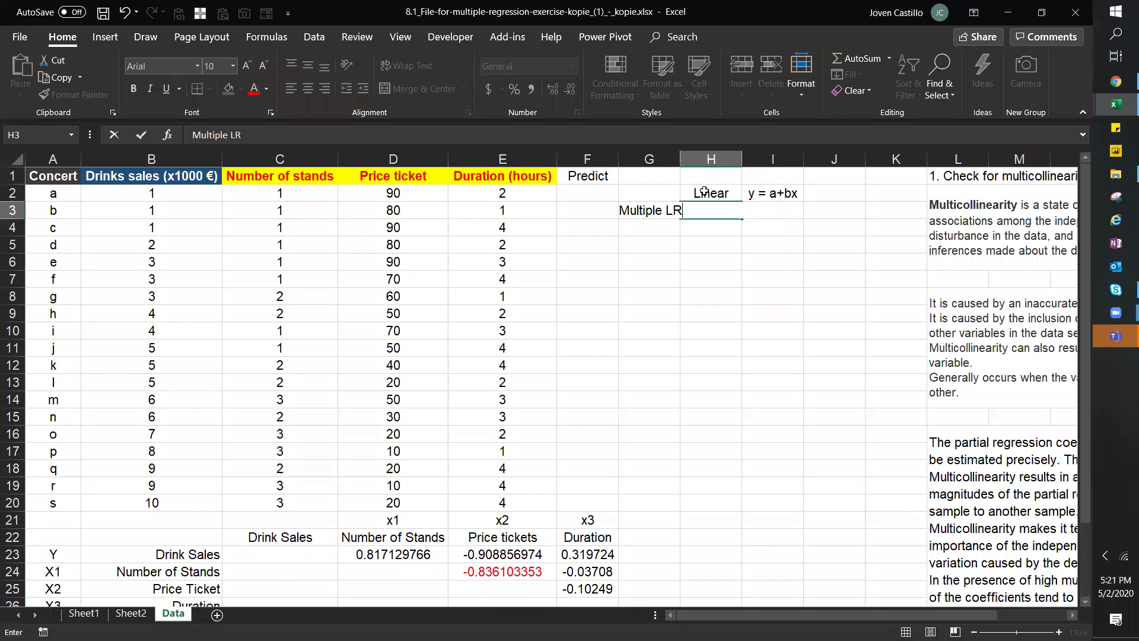
{"action": "key", "text": "Return"}
{"action": "key", "text": "Up"}
{"action": "key", "text": "Right"}
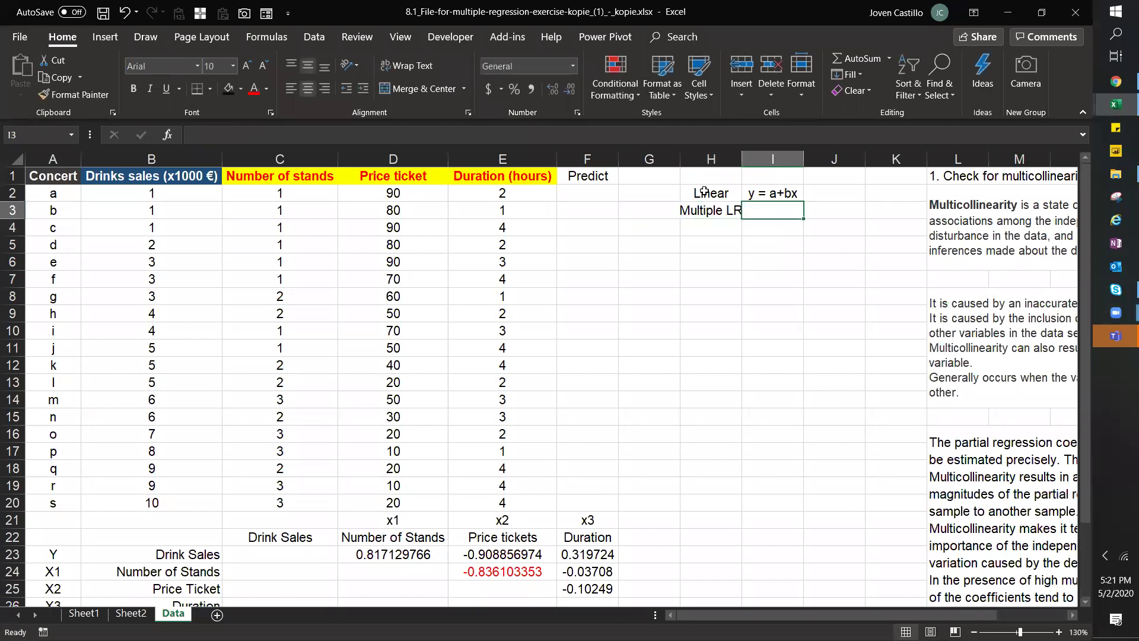
- Enter the equation y = a +b1x1 +b2x2 + B3x3 + bnxn in I3 and left-align it
{"action": "type", "text": "y = a "}
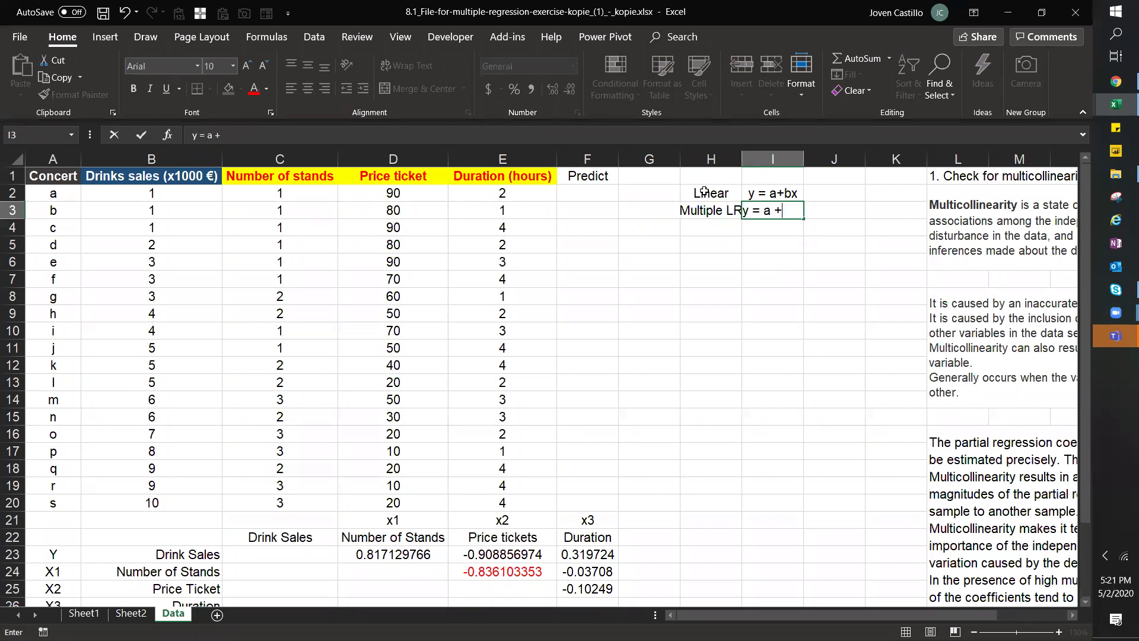
{"action": "type", "text": "+b1x1"}
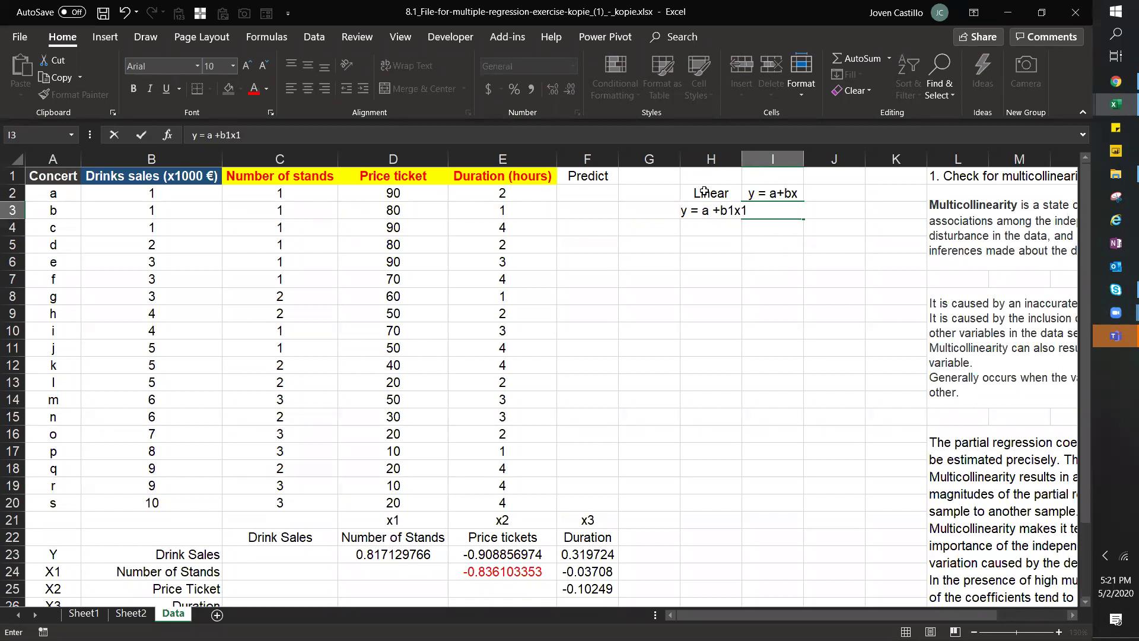
{"action": "type", "text": " + B2X2"}
{"action": "key", "text": "BackSpace"}
{"action": "key", "text": "BackSpace"}
{"action": "key", "text": "BackSpace"}
{"action": "key", "text": "BackSpace"}
{"action": "key", "text": "BackSpace"}
{"action": "key", "text": "BackSpace"}
{"action": "key", "text": "BackSpace"}
{"action": "type", "text": "b2x2 + B3x3"}
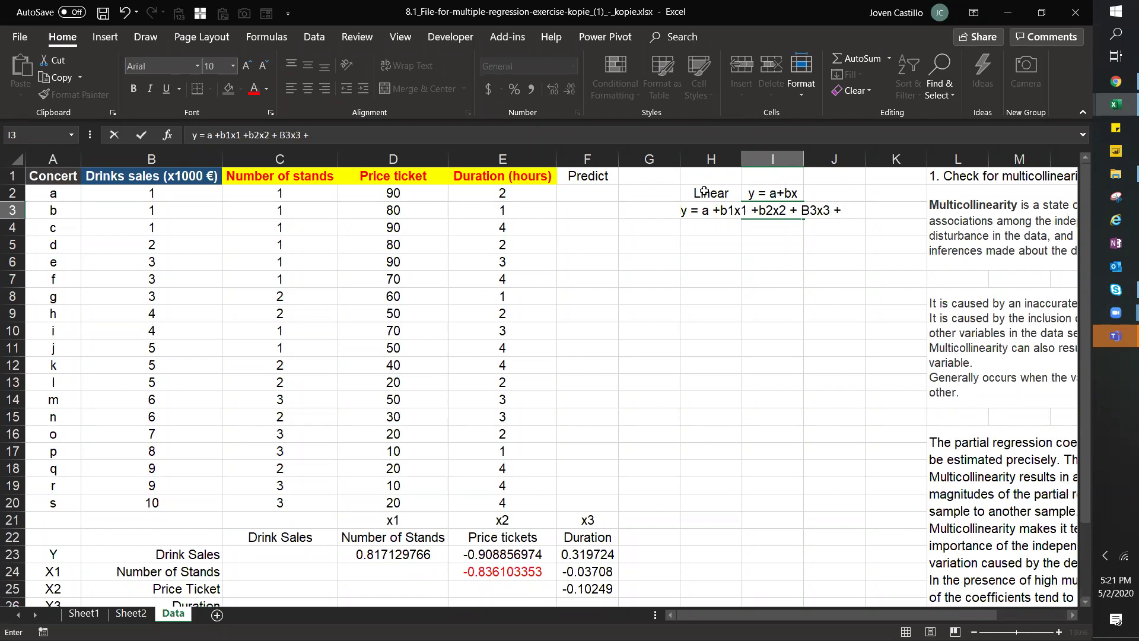
{"action": "type", "text": " + bnx"}
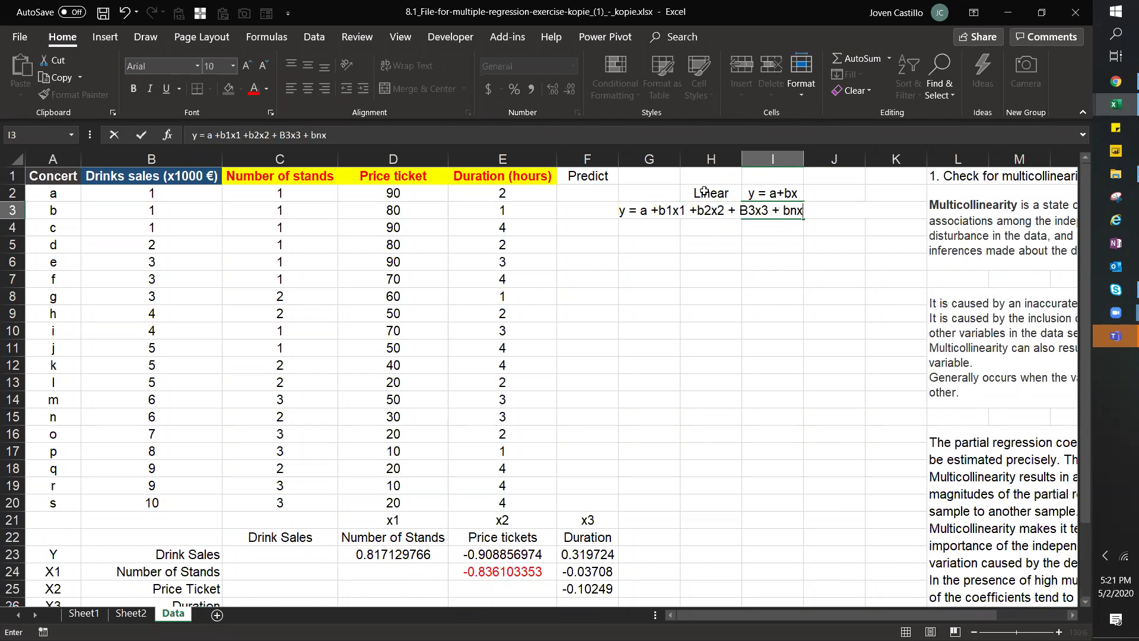
{"action": "type", "text": "n"}
{"action": "key", "text": "ctrl+Return"}
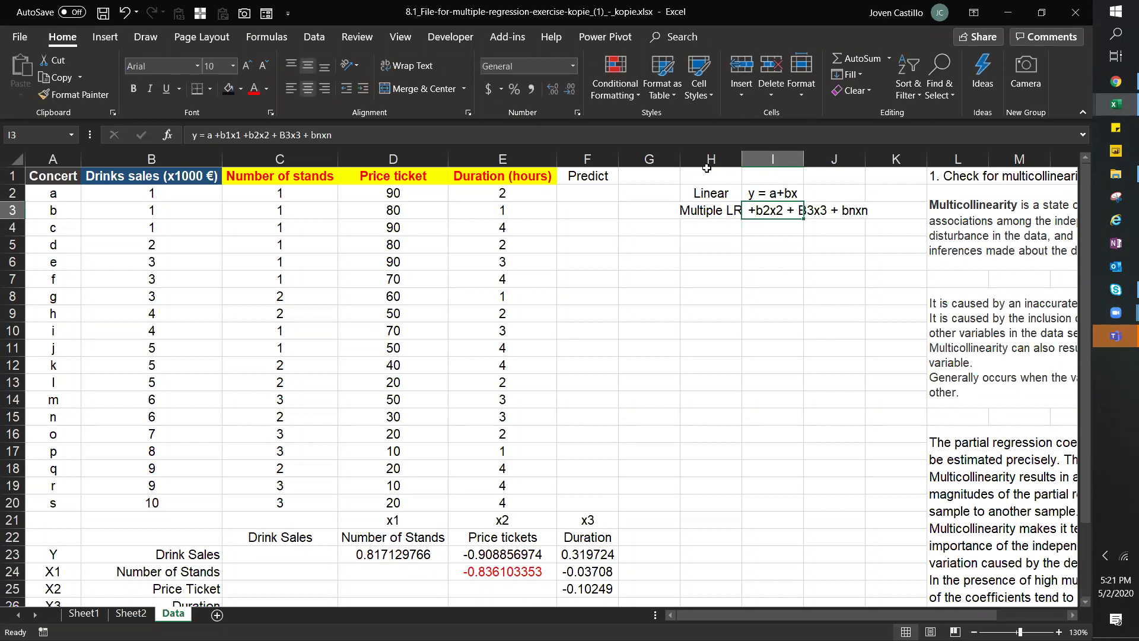
{"action": "key", "text": "alt+h"}
{"action": "key", "text": "a"}
{"action": "key", "text": "l"}
- Insert one more blank column at column K to make room for the equation
{"action": "left_click_drag", "start_coordinate": [756, 270], "coordinate": [878, 161]}
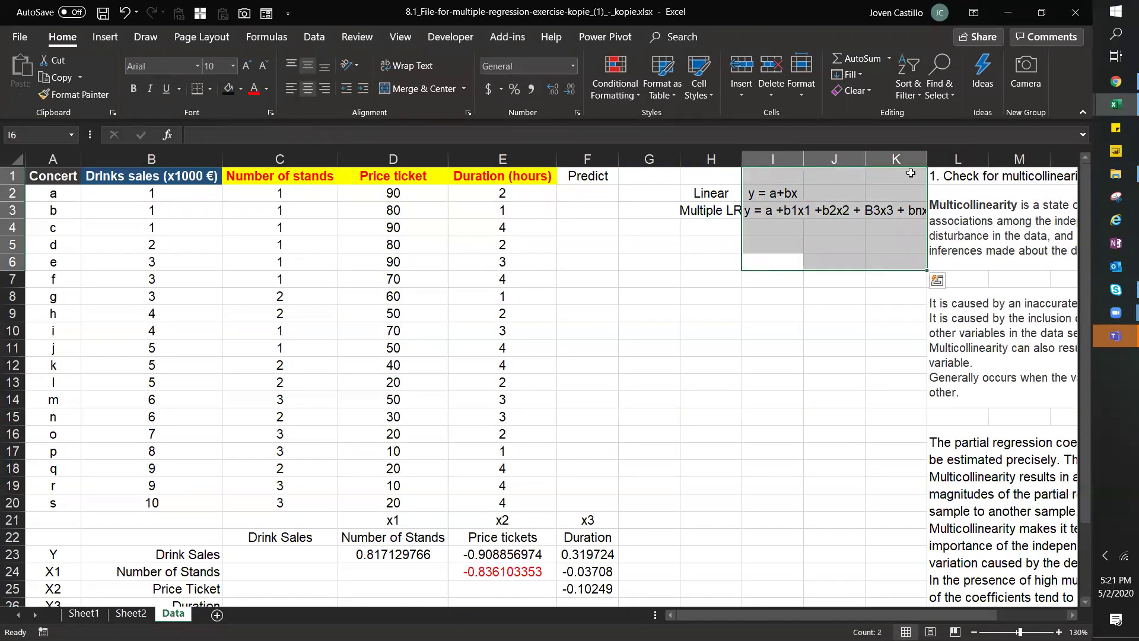
{"action": "left_click", "coordinate": [878, 161]}
{"action": "left_click", "coordinate": [736, 81]}
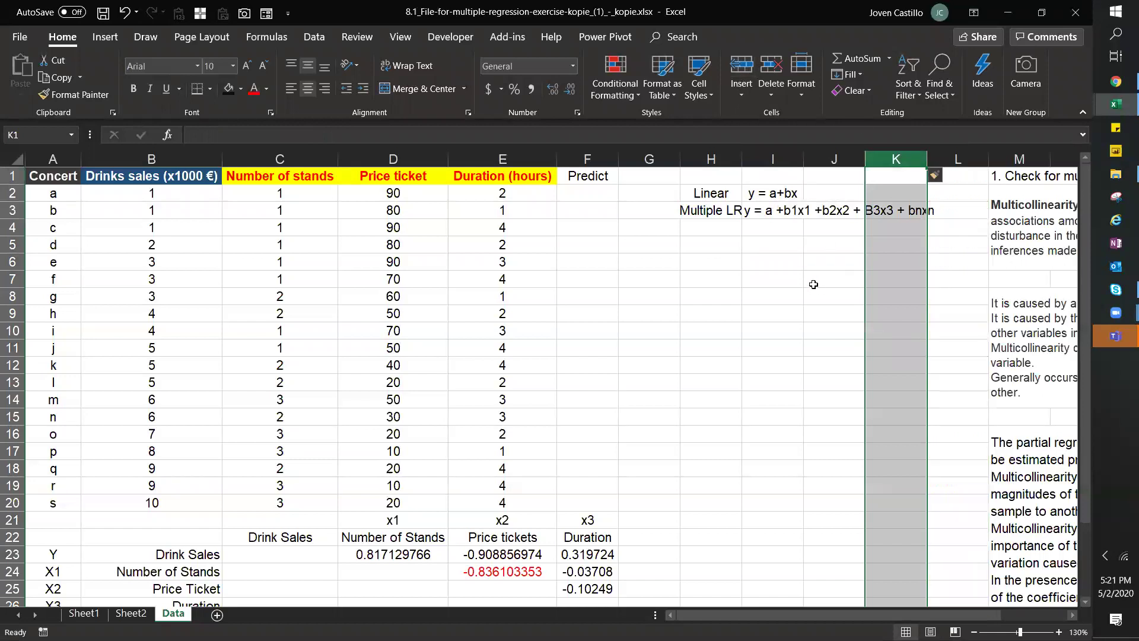
{"action": "left_click", "coordinate": [813, 285]}
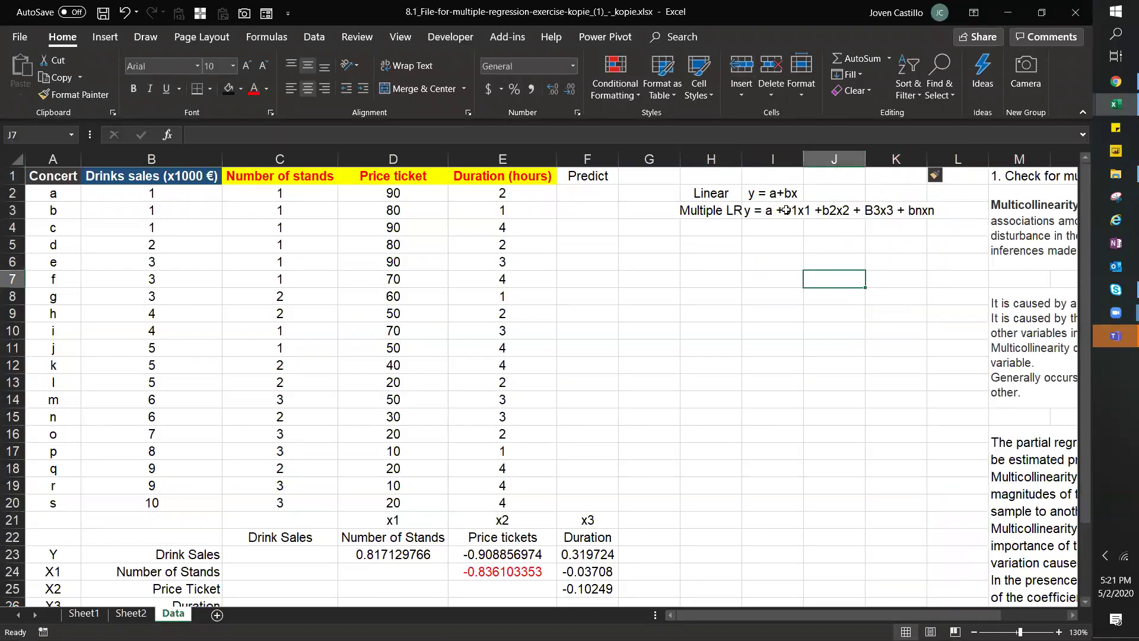
- Strike through the Linear label and its equation in H2:I2
{"action": "left_click", "coordinate": [707, 233]}
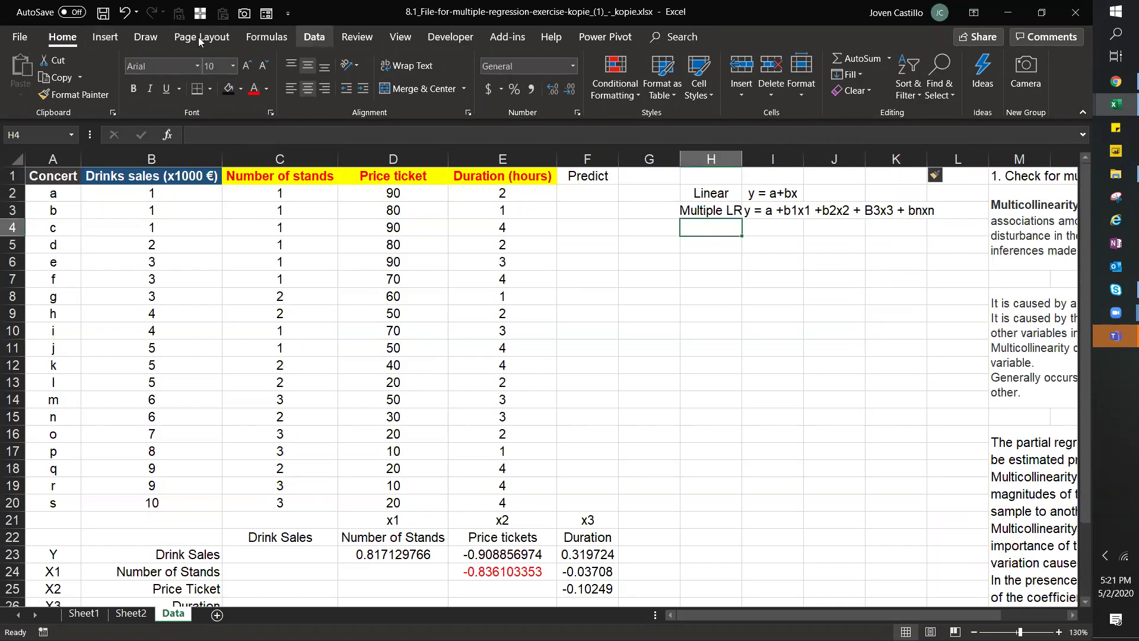
{"action": "left_click", "coordinate": [314, 36]}
{"action": "left_click_drag", "start_coordinate": [713, 193], "coordinate": [798, 192]}
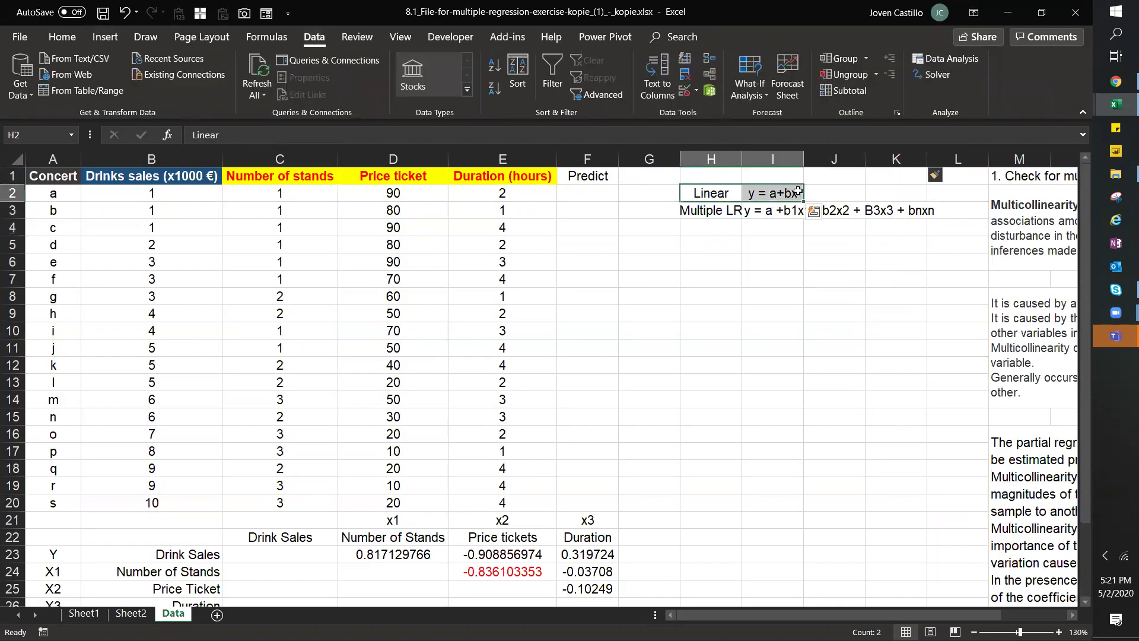
{"action": "key", "text": "ctrl+5"}
{"action": "left_click", "coordinate": [810, 316]}
- Widen column H so the Multiple LR label fits
{"action": "left_click", "coordinate": [712, 213]}
{"action": "left_click_drag", "start_coordinate": [739, 172], "coordinate": [757, 164]}
- Open the Regression tool from the Data Analysis tools for the concert drinks sales data
{"action": "left_click_drag", "start_coordinate": [134, 189], "coordinate": [508, 505]}
{"action": "left_click_drag", "start_coordinate": [788, 365], "coordinate": [789, 349]}
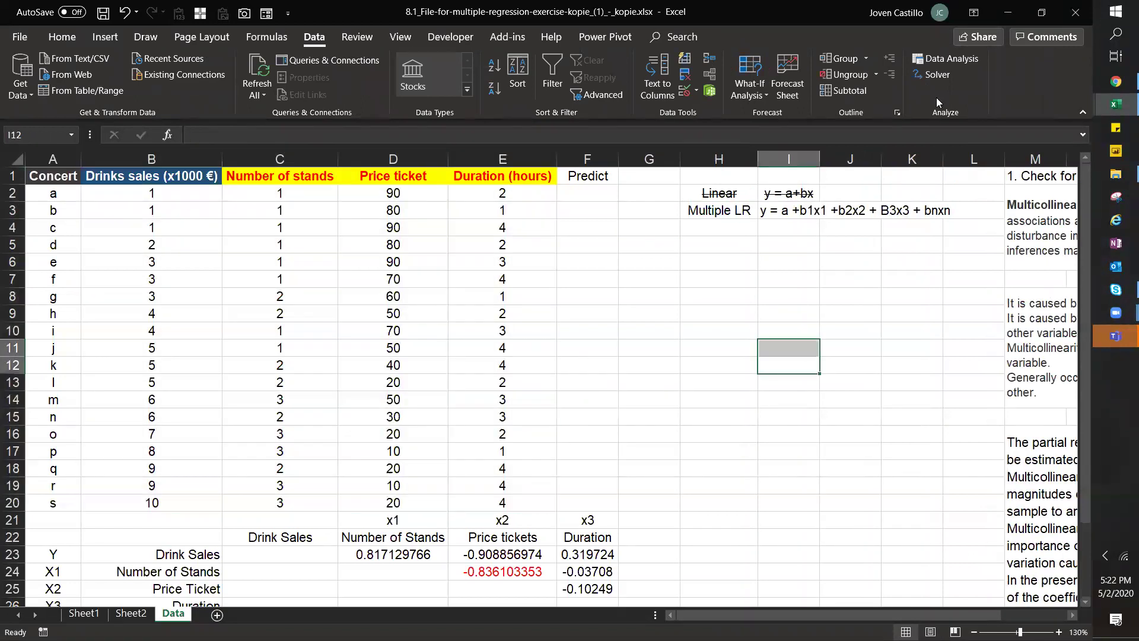
{"action": "left_click", "coordinate": [933, 62]}
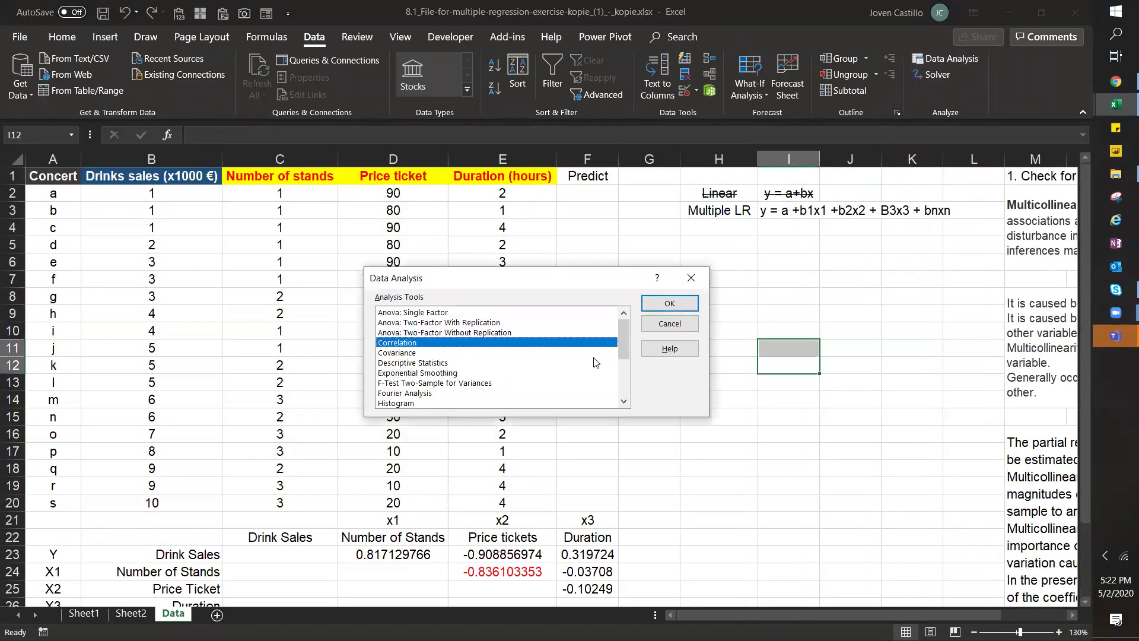
{"action": "scroll", "coordinate": [623, 351], "scroll_direction": "down", "scroll_amount": 3}
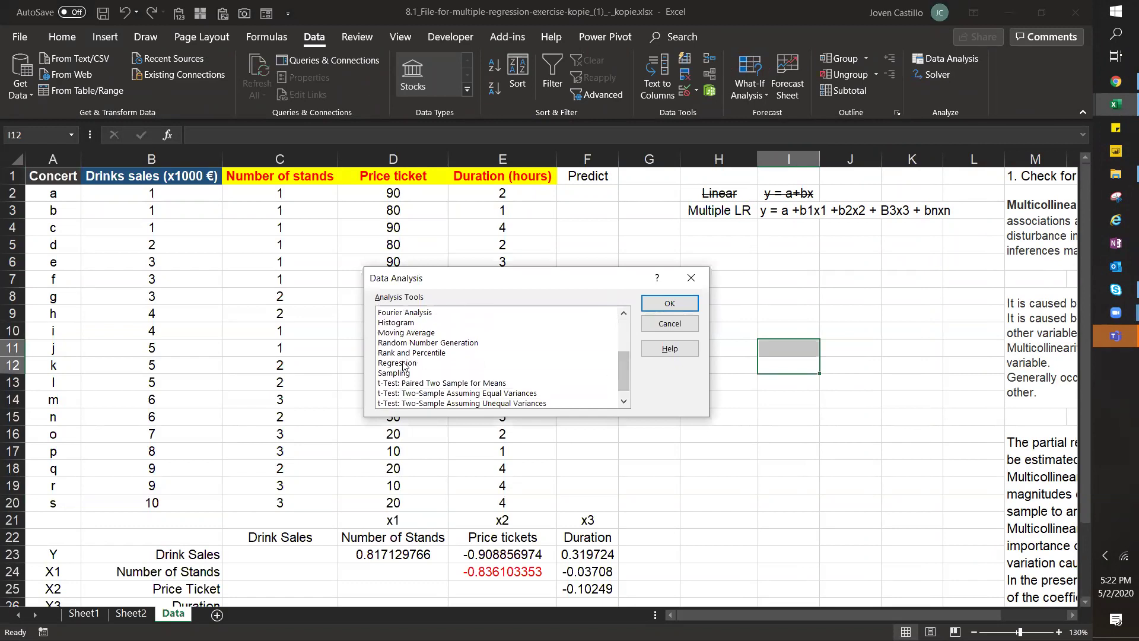
{"action": "left_click", "coordinate": [403, 363]}
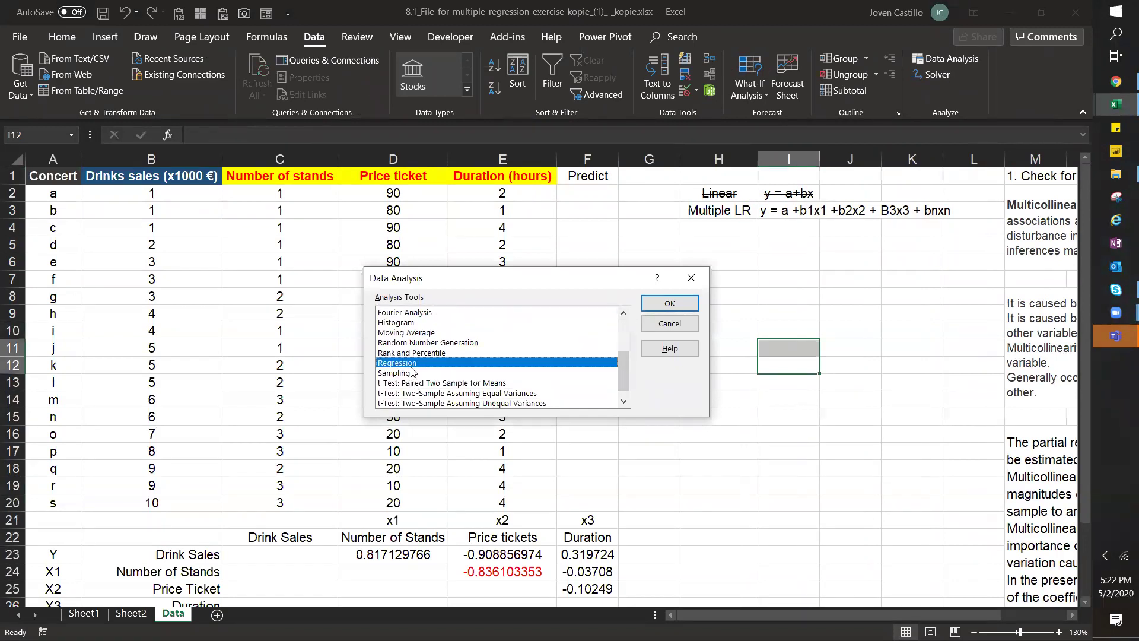
{"action": "left_click", "coordinate": [670, 303]}
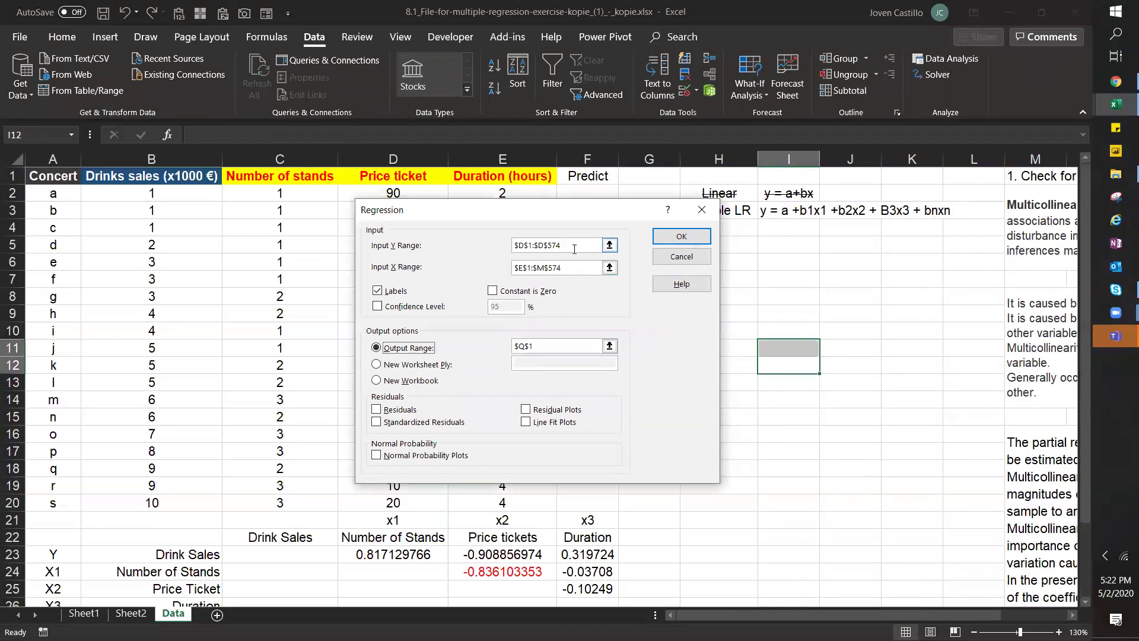
- Set the regression's Y input range to $B$2:$B$20 and its X input range to $C$2:$E$20
{"action": "left_click_drag", "start_coordinate": [565, 244], "coordinate": [483, 230]}
{"action": "key", "text": "BackSpace"}
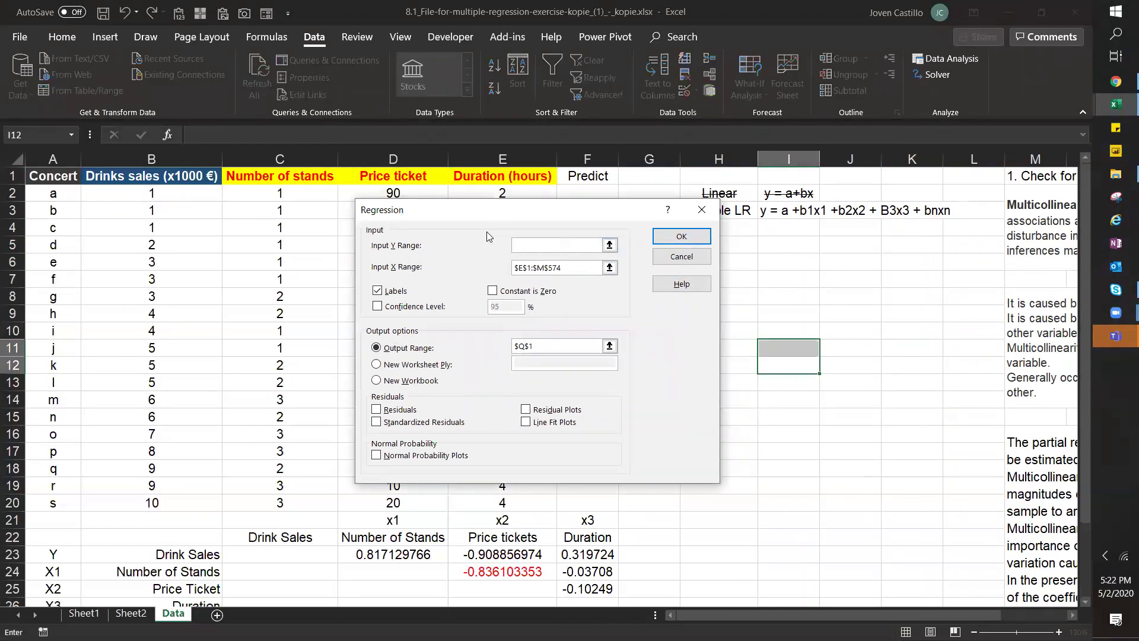
{"action": "left_click_drag", "start_coordinate": [157, 193], "coordinate": [157, 504]}
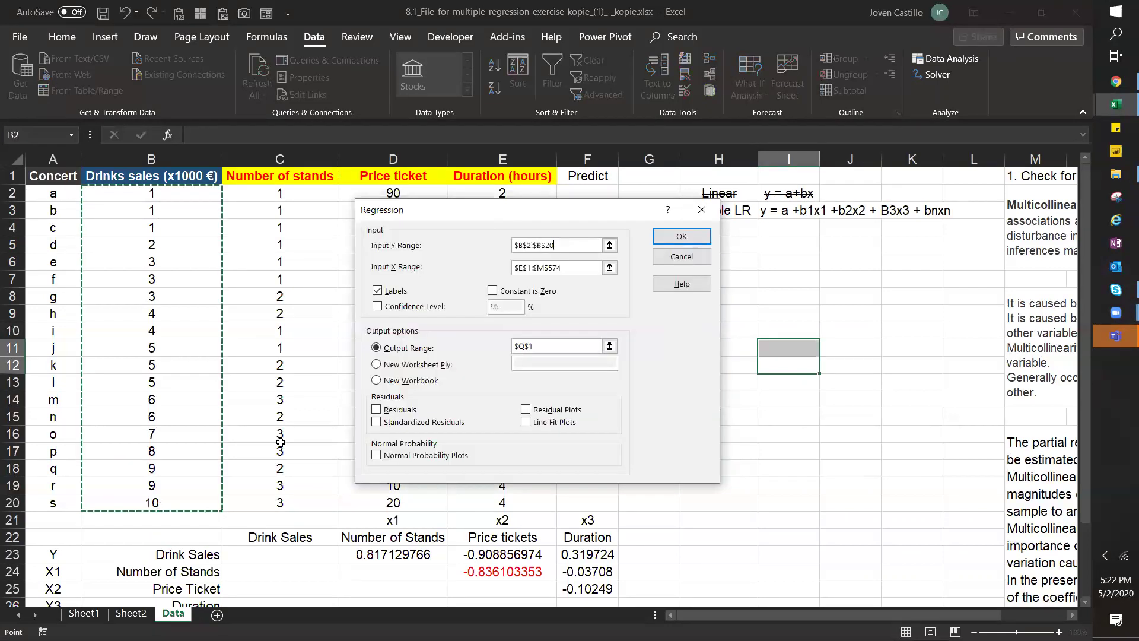
{"action": "left_click", "coordinate": [580, 267]}
{"action": "key", "text": "shift+Home"}
{"action": "key", "text": "BackSpace"}
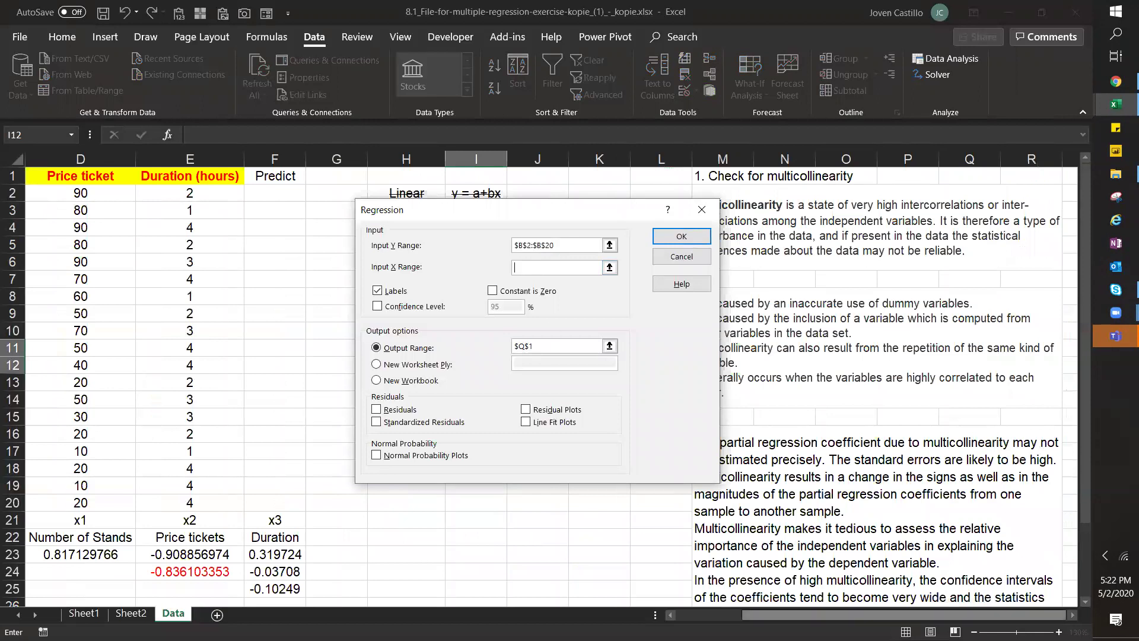
{"action": "scroll", "coordinate": [763, 598], "scroll_direction": "left", "scroll_amount": 3}
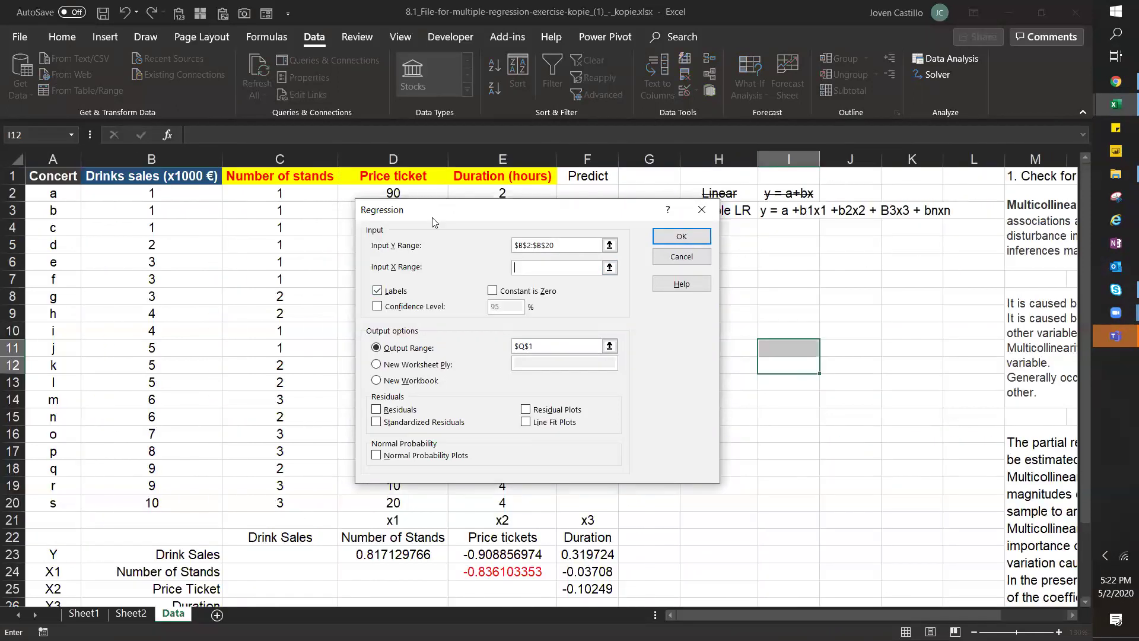
{"action": "left_click_drag", "start_coordinate": [437, 220], "coordinate": [647, 181]}
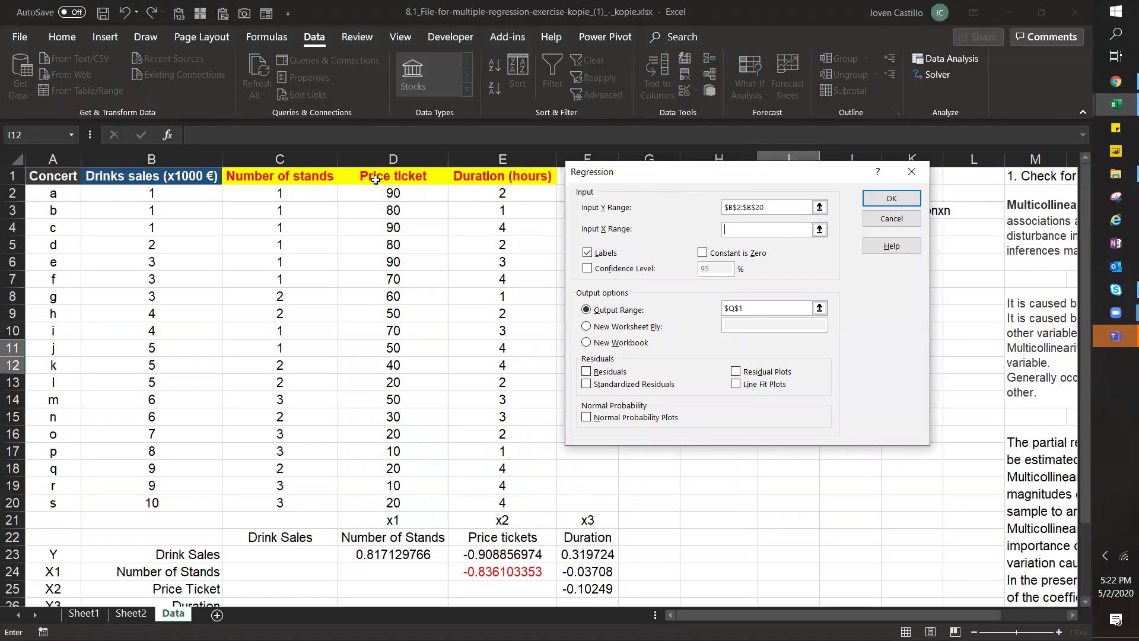
{"action": "left_click_drag", "start_coordinate": [280, 194], "coordinate": [512, 504]}
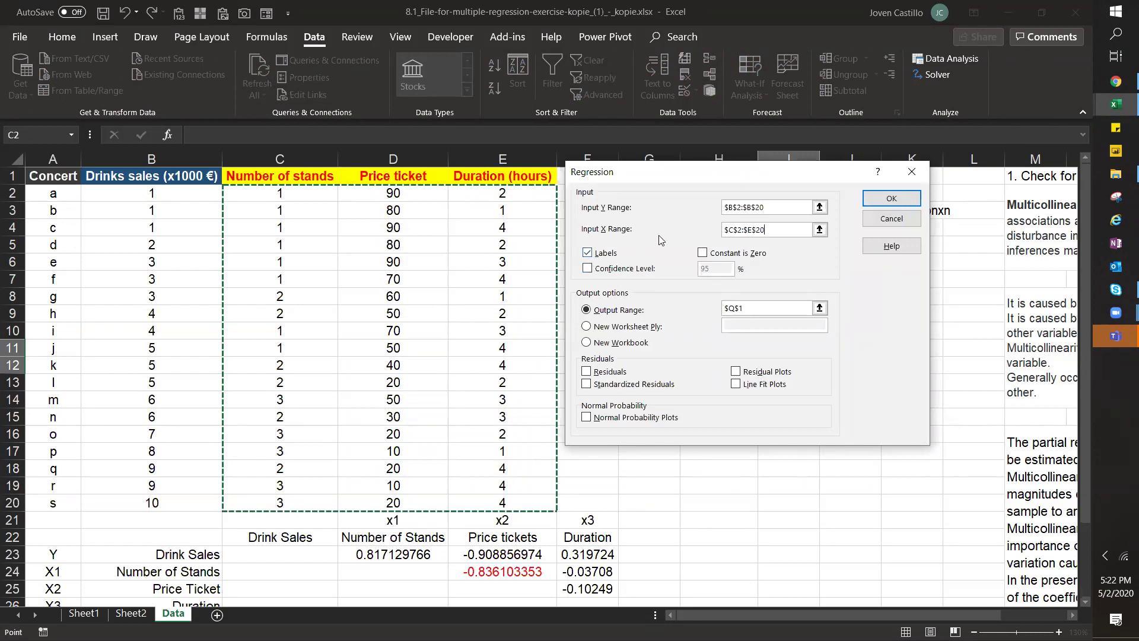
- Run the regression with Y range $B$1:$B$20, X range $C$1:$E$20 and labels included, sending the output to a new worksheet
{"action": "key", "text": "shift+Tab"}
{"action": "key", "text": "BackSpace"}
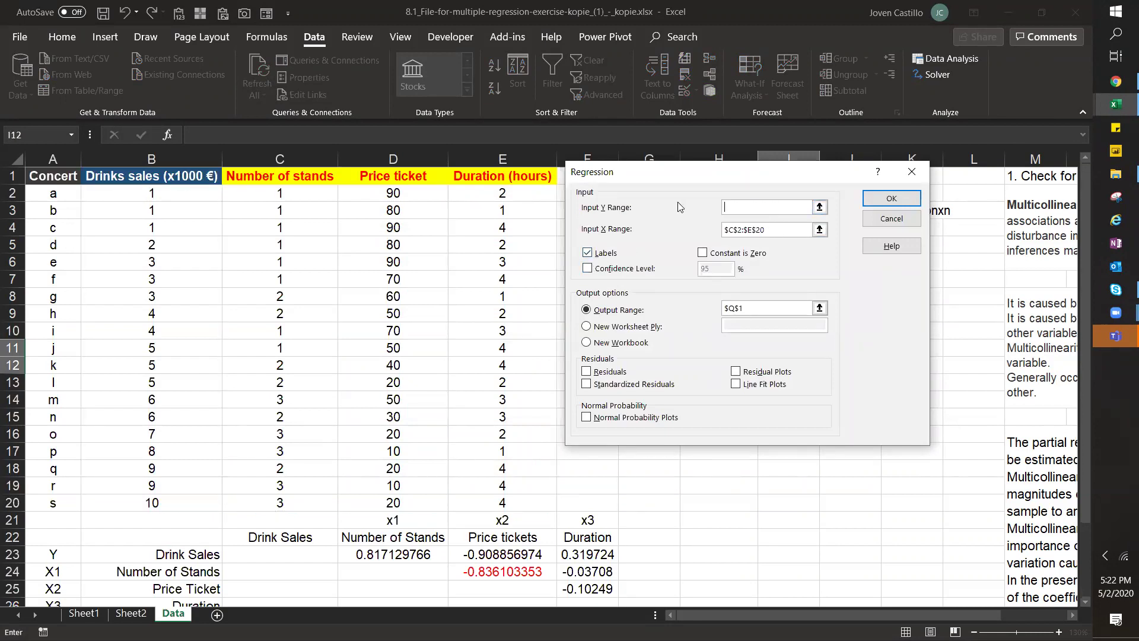
{"action": "left_click_drag", "start_coordinate": [189, 176], "coordinate": [153, 502]}
{"action": "left_click_drag", "start_coordinate": [765, 230], "coordinate": [718, 227]}
{"action": "left_click_drag", "start_coordinate": [310, 175], "coordinate": [482, 505]}
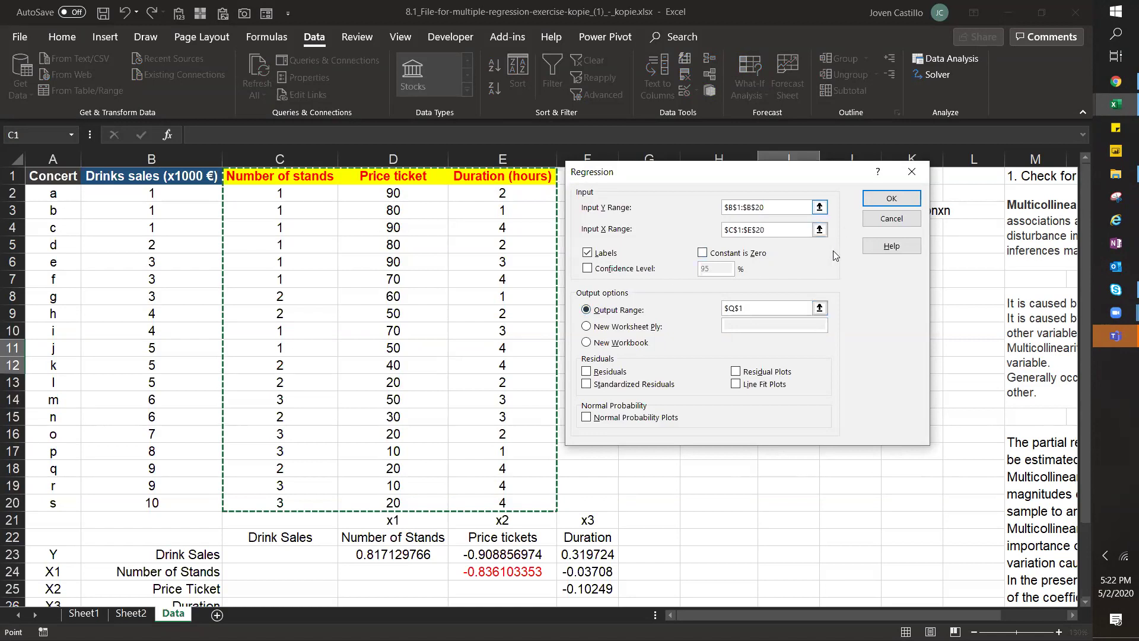
{"action": "left_click", "coordinate": [589, 329]}
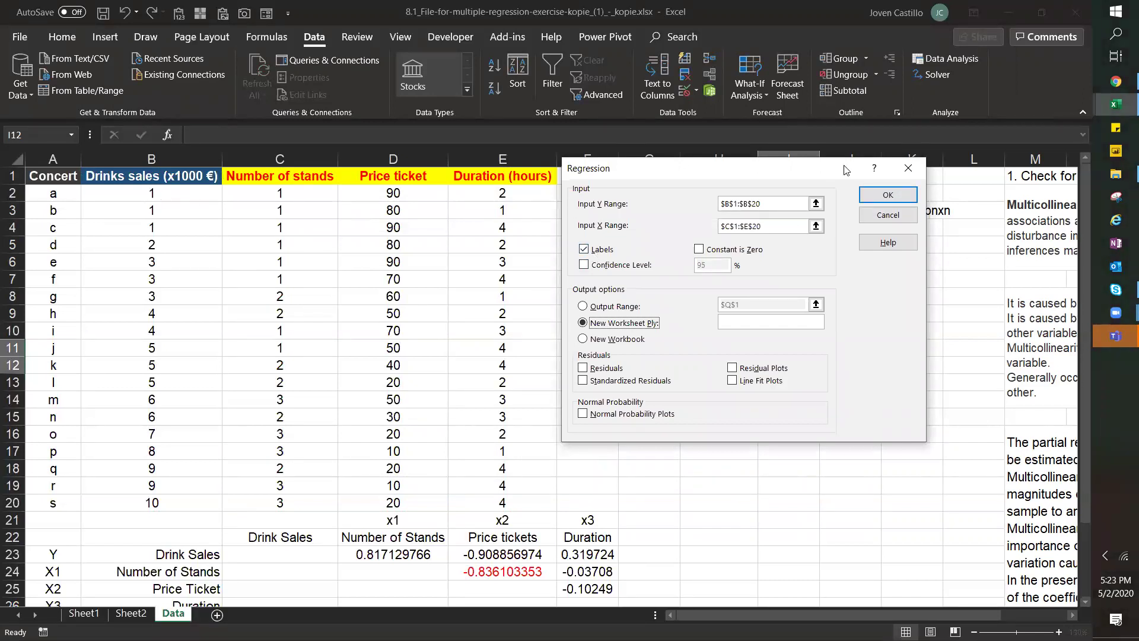
{"action": "left_click", "coordinate": [875, 194]}
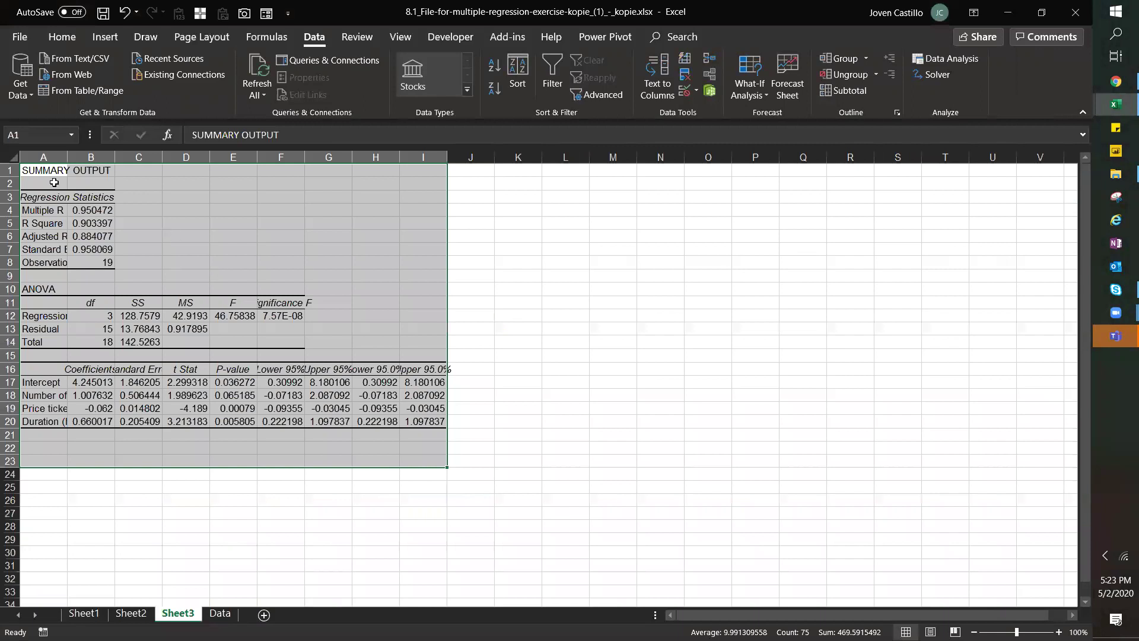
- Autofit the widths of columns A through J on the regression summary sheet
{"action": "left_click_drag", "start_coordinate": [43, 157], "coordinate": [446, 163]}
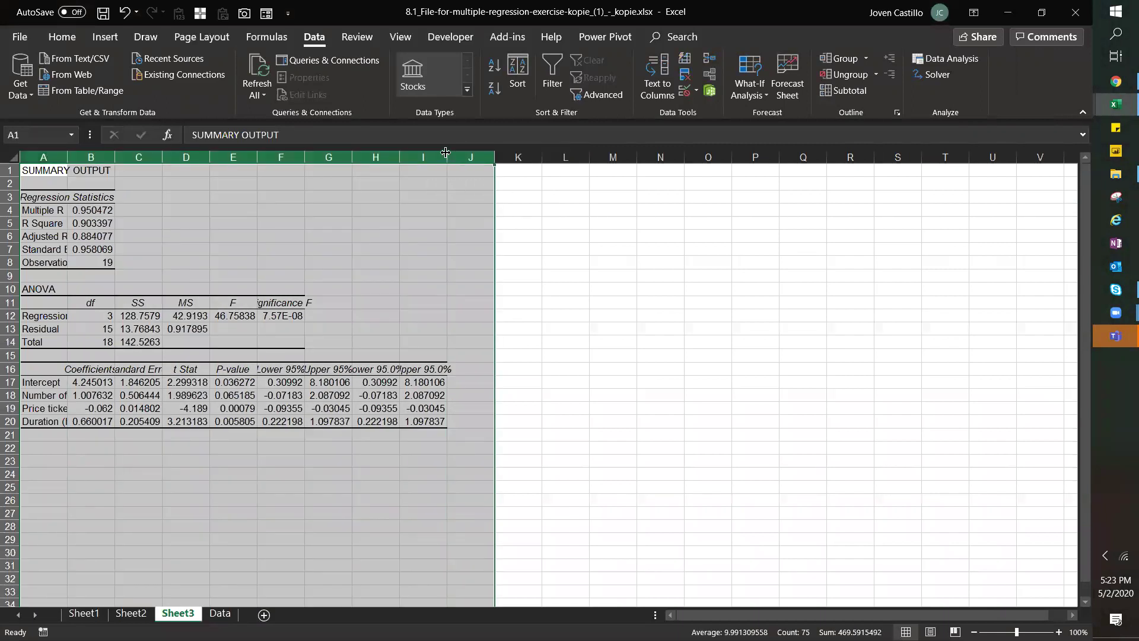
{"action": "double_click", "coordinate": [446, 161]}
{"action": "left_click", "coordinate": [529, 248]}
- Enter the note "correlation coefficient" in C4 beside the Multiple R value
{"action": "left_click_drag", "start_coordinate": [37, 214], "coordinate": [174, 217]}
{"action": "left_click", "coordinate": [146, 210]}
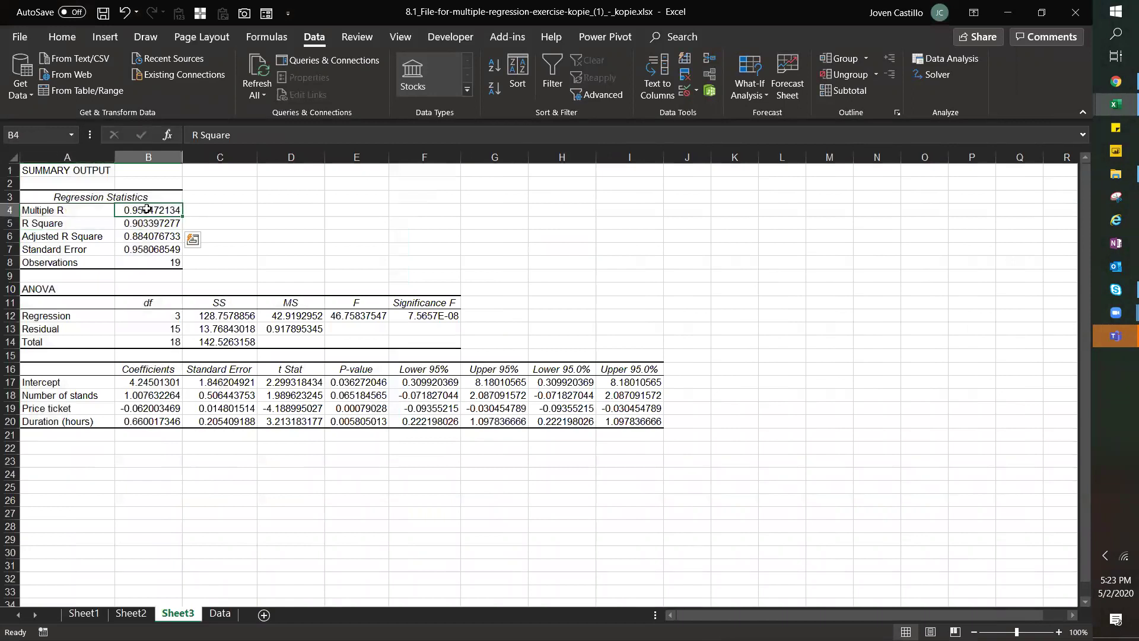
{"action": "left_click", "coordinate": [201, 209]}
{"action": "type", "text": "R"}
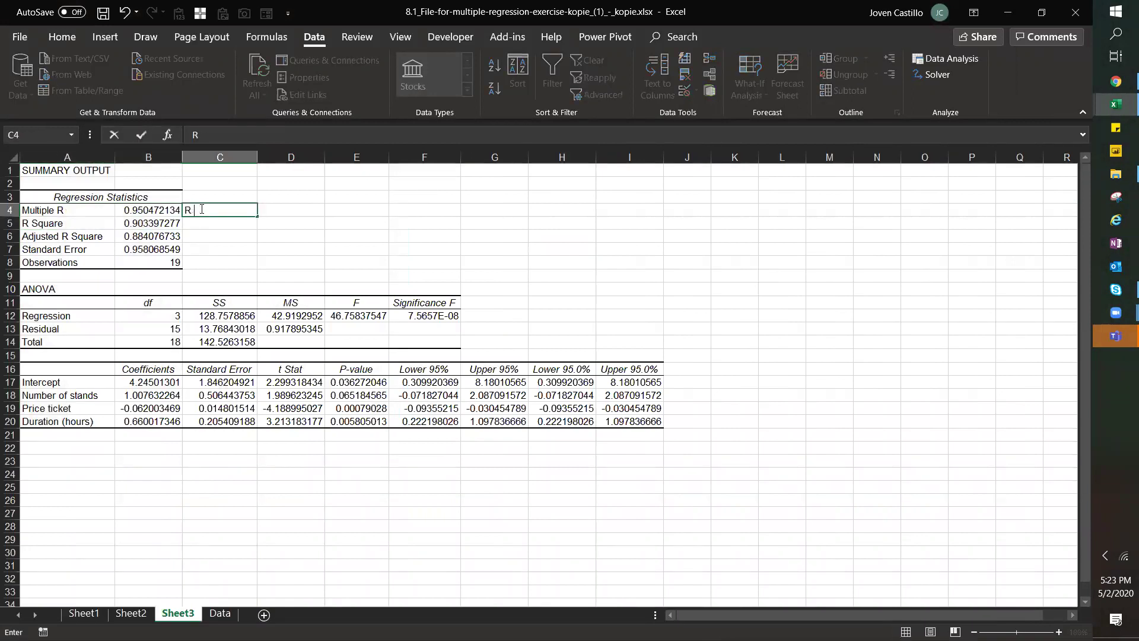
{"action": "type", "text": "orre"}
{"action": "type", "text": "lation coee"}
{"action": "type", "text": "ficient"}
{"action": "key", "text": "Return"}
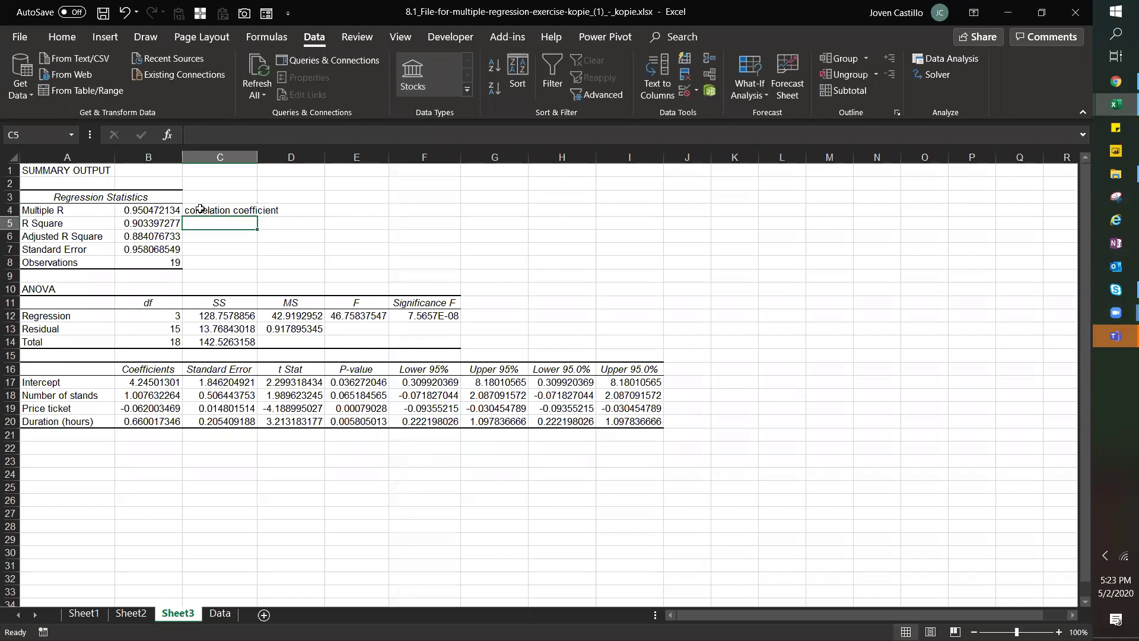
- Enter the note "coefficient of determinatio" in C5 beside the R Square value
{"action": "left_click_drag", "start_coordinate": [60, 223], "coordinate": [261, 231]}
{"action": "left_click", "coordinate": [229, 223]}
{"action": "type", "text": "D"}
{"action": "key", "text": "BackSpace"}
{"action": "type", "text": "co"}
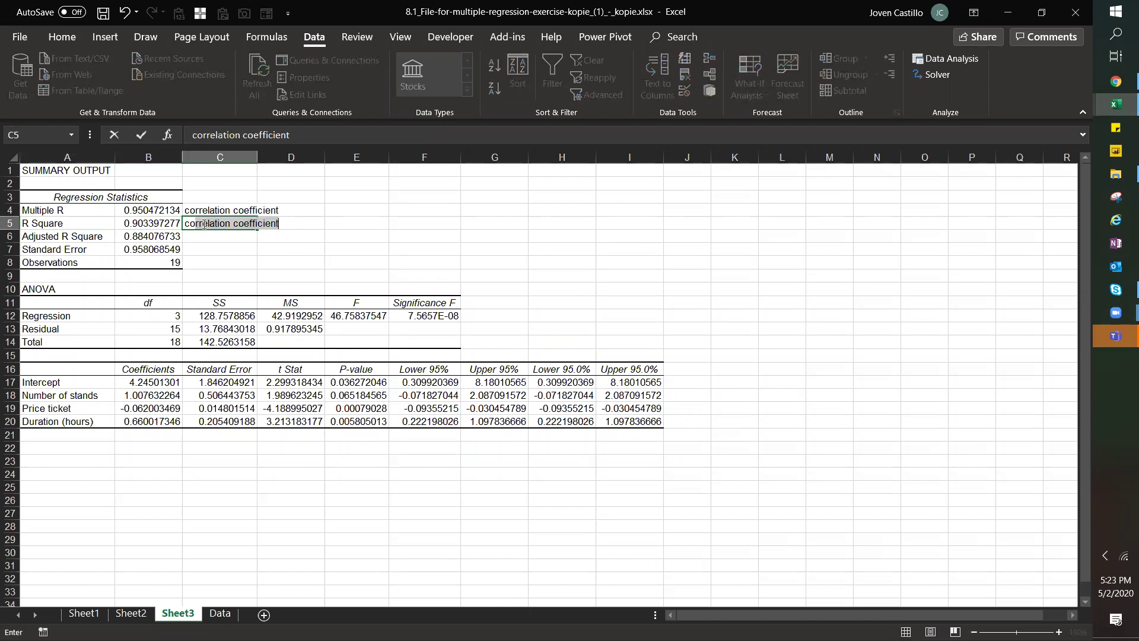
{"action": "type", "text": "f"}
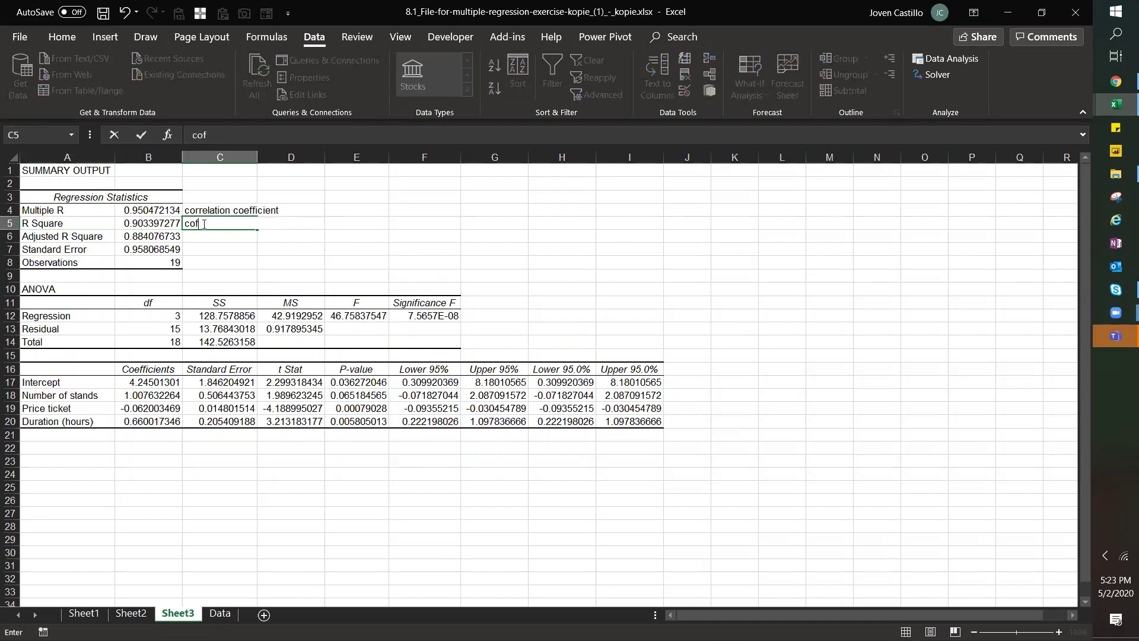
{"action": "type", "text": "icient of determinatio"}
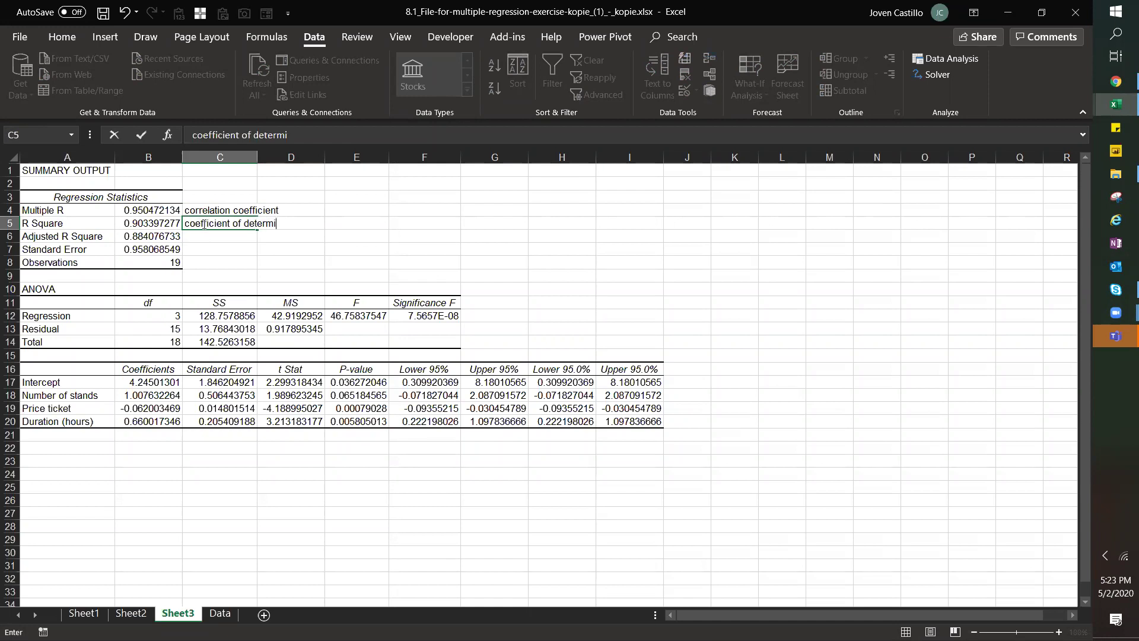
{"action": "key", "text": "Return"}
- Enter the note "used only for small sample ize" in C6 beside the Adjusted R Square value
{"action": "left_click_drag", "start_coordinate": [56, 238], "coordinate": [175, 238]}
{"action": "left_click", "coordinate": [209, 239]}
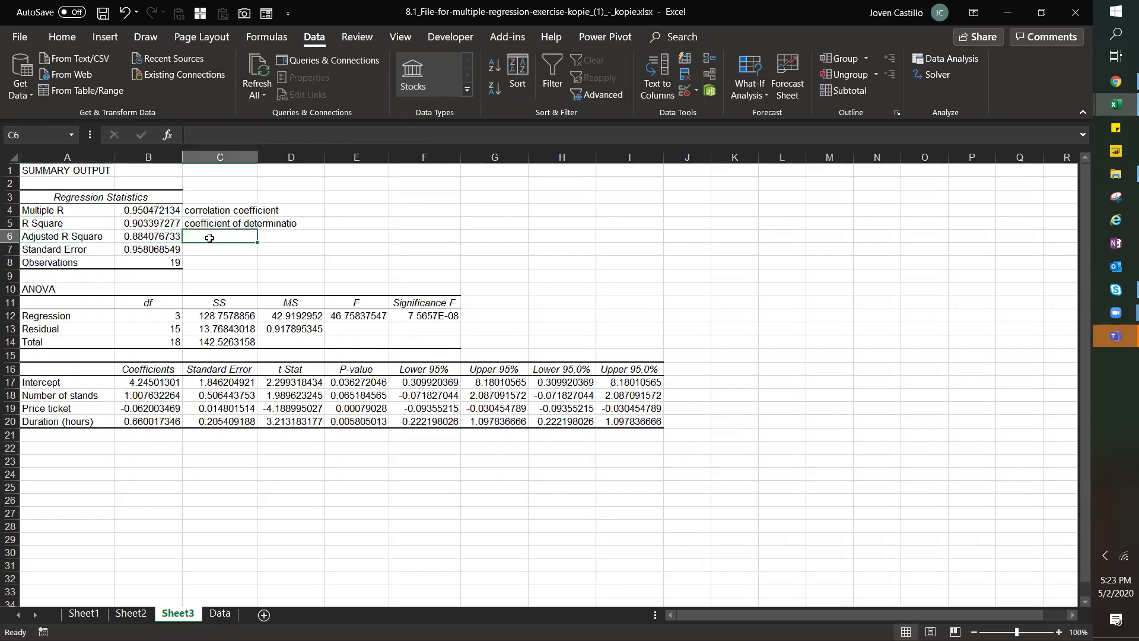
{"action": "type", "text": "use"}
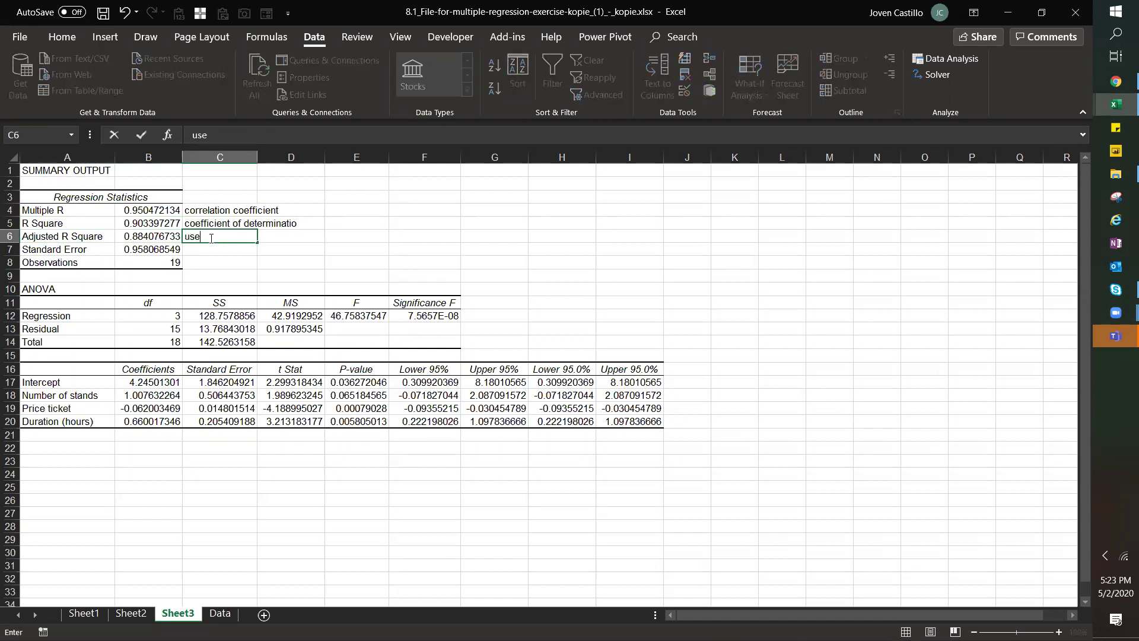
{"action": "type", "text": "d only for small"}
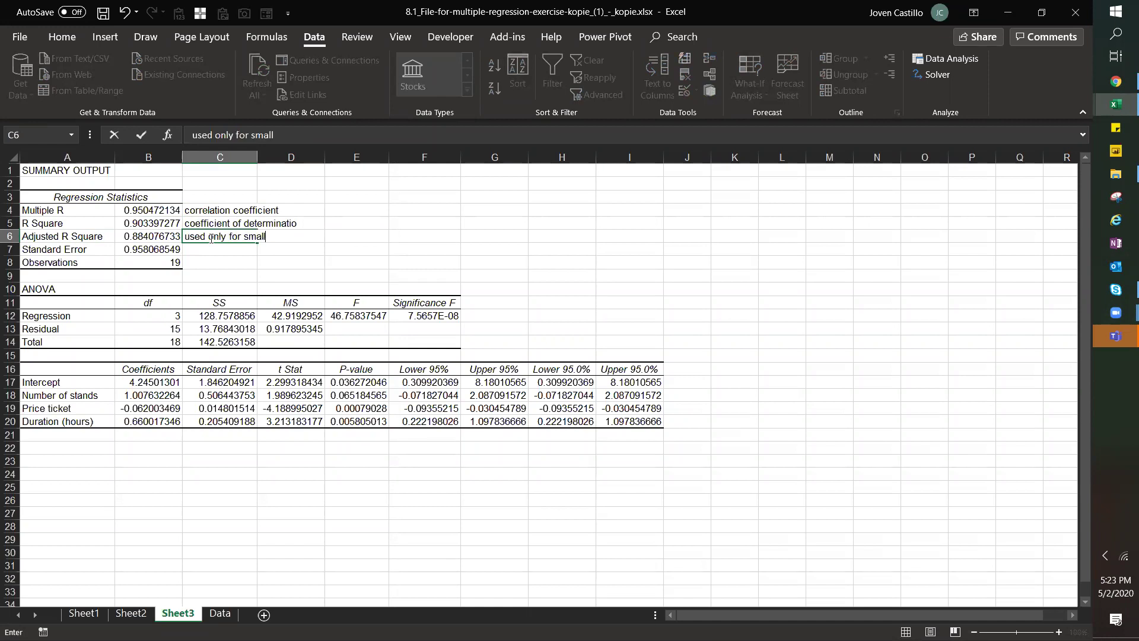
{"action": "type", "text": " sample ize"}
{"action": "key", "text": "Return"}
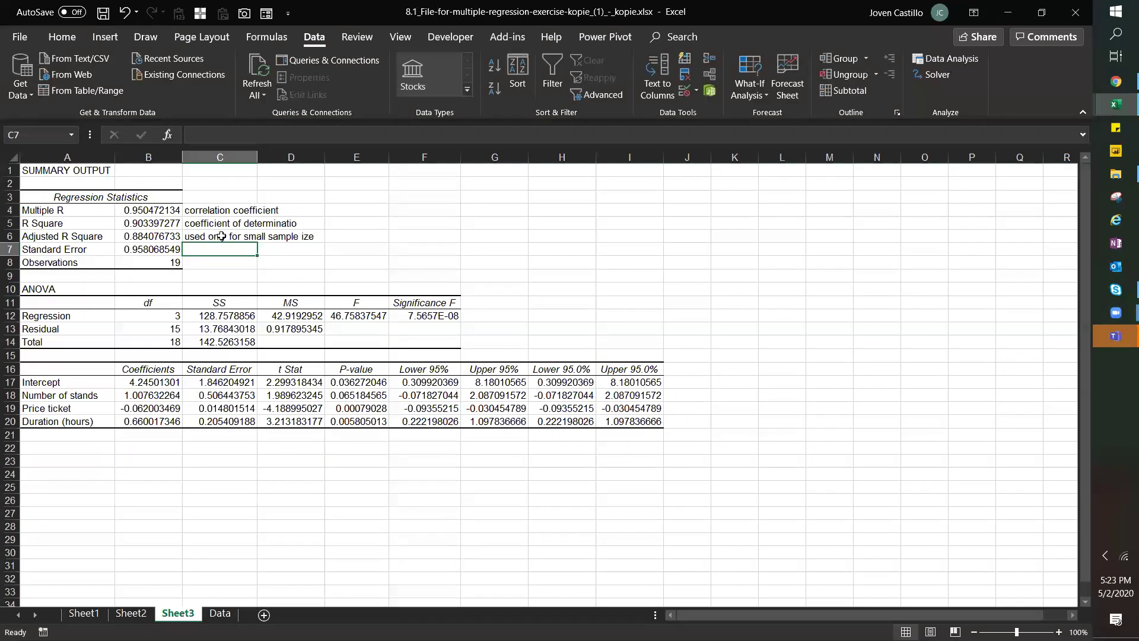
- Autofit column C and correct the C6 note to read "used only for small sample size"
{"action": "left_click", "coordinate": [220, 237]}
{"action": "double_click", "coordinate": [254, 164]}
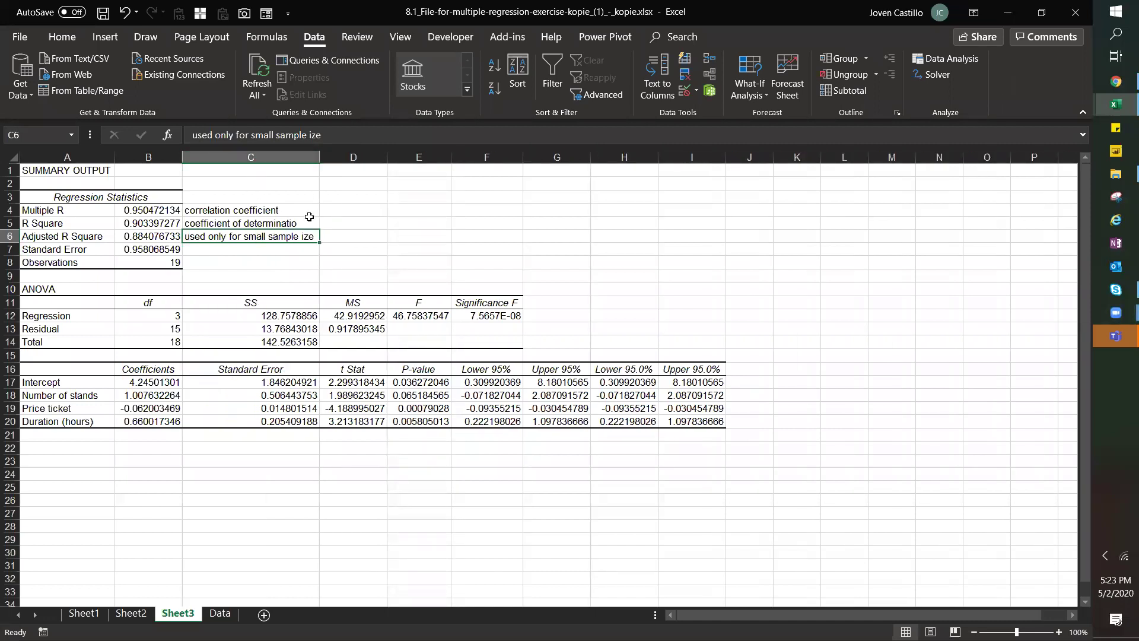
{"action": "double_click", "coordinate": [299, 236]}
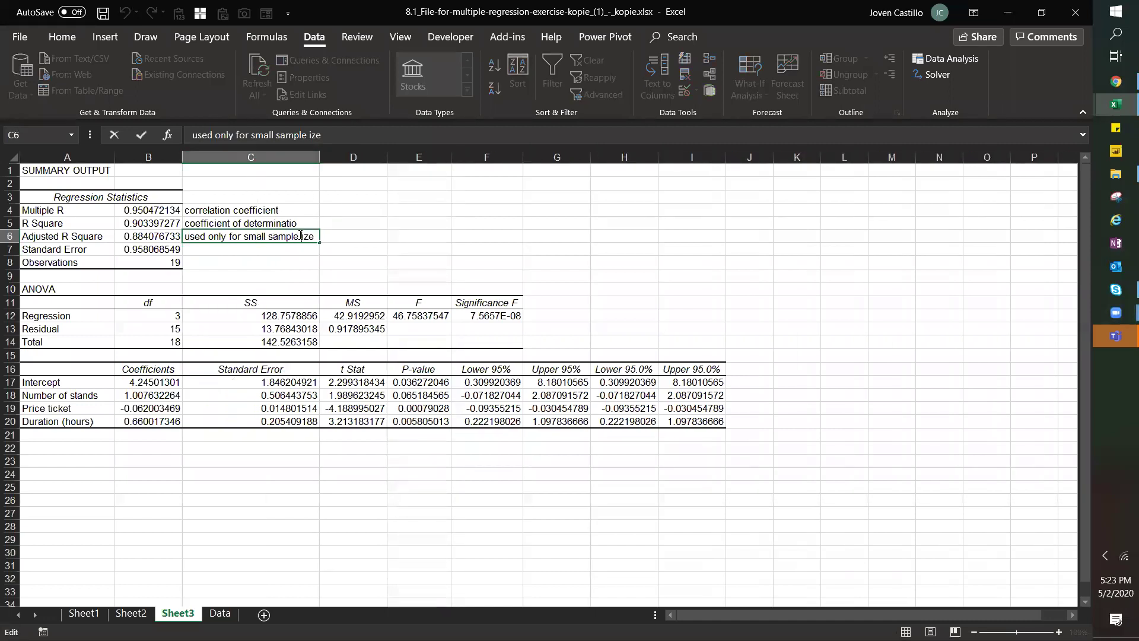
{"action": "type", "text": "s"}
{"action": "key", "text": "Return"}
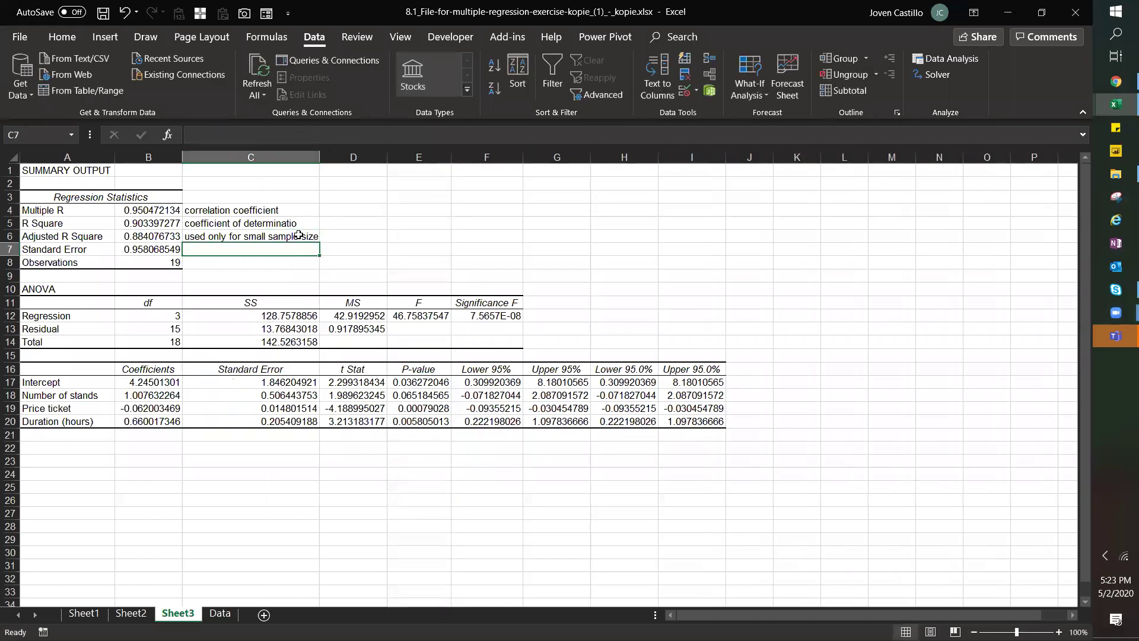
- Review the drinks sales values in B2:B20 on the Data sheet and examine R Square, Adjusted R Square and Standard Error on Sheet3
{"action": "left_click", "coordinate": [208, 614]}
{"action": "left_click_drag", "start_coordinate": [119, 501], "coordinate": [152, 190]}
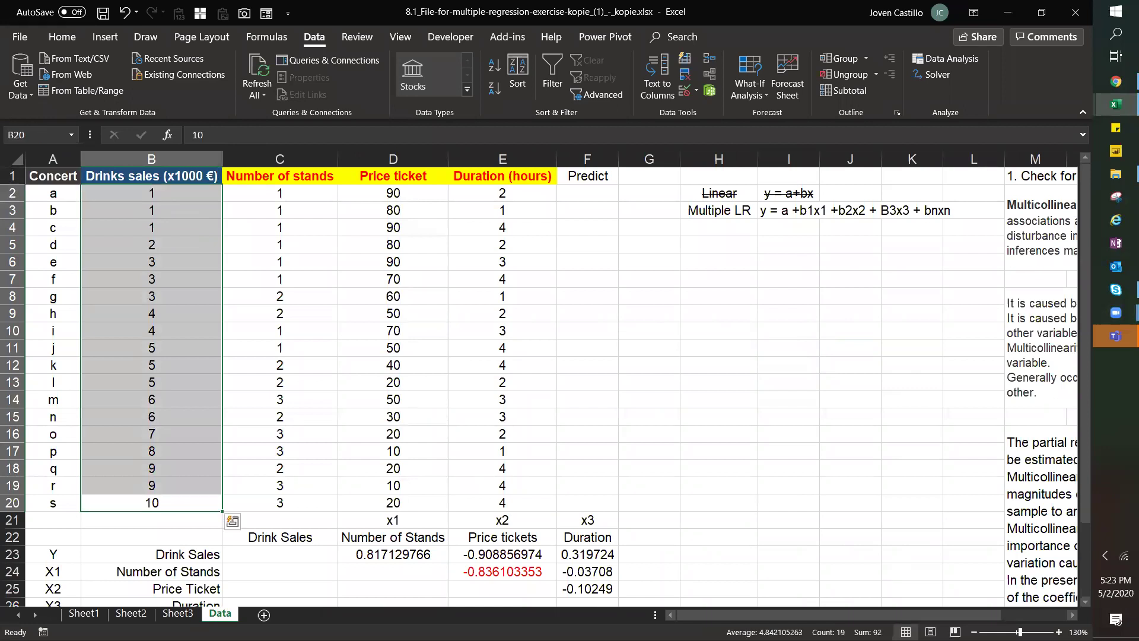
{"action": "key", "text": "ctrl+q"}
{"action": "key", "text": "Escape"}
{"action": "left_click", "coordinate": [178, 613]}
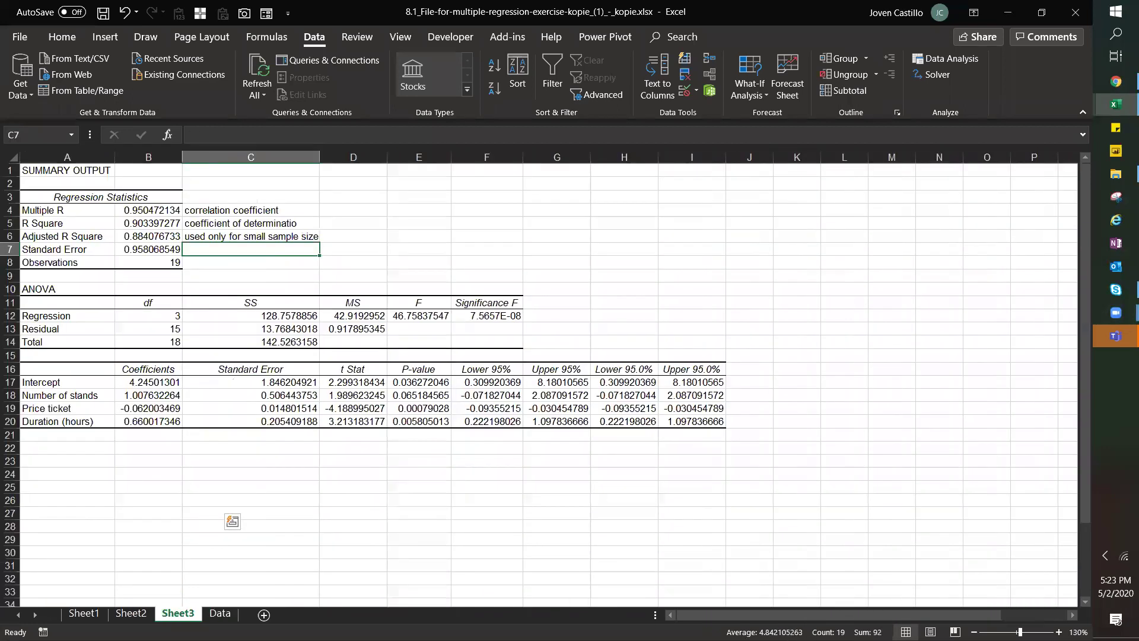
{"action": "left_click", "coordinate": [143, 235]}
{"action": "left_click", "coordinate": [136, 222]}
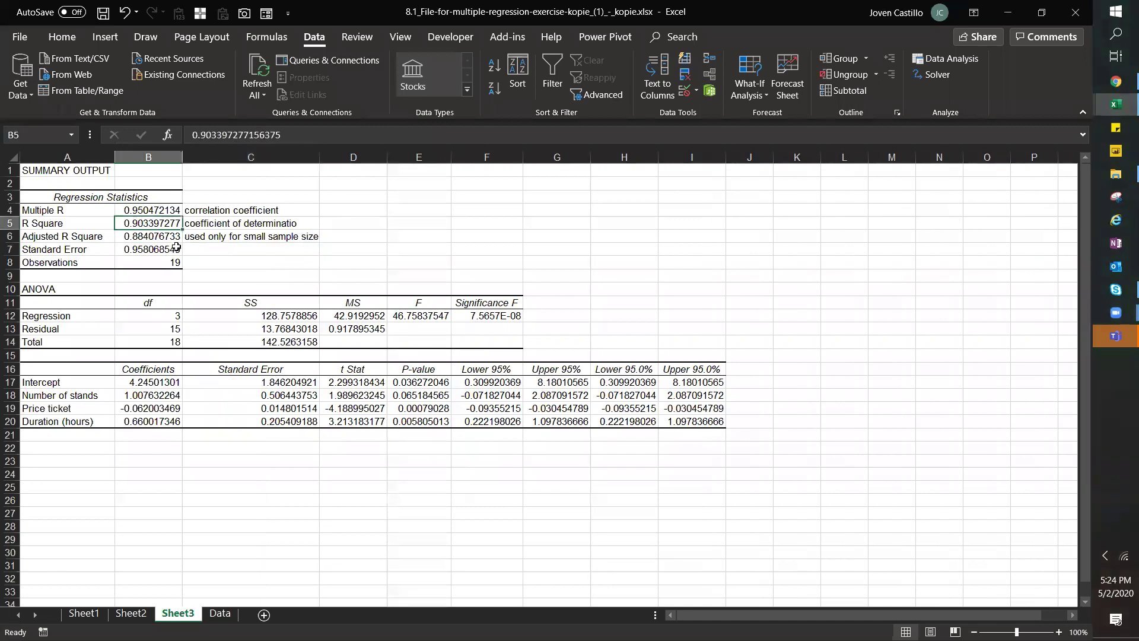
{"action": "left_click", "coordinate": [169, 237]}
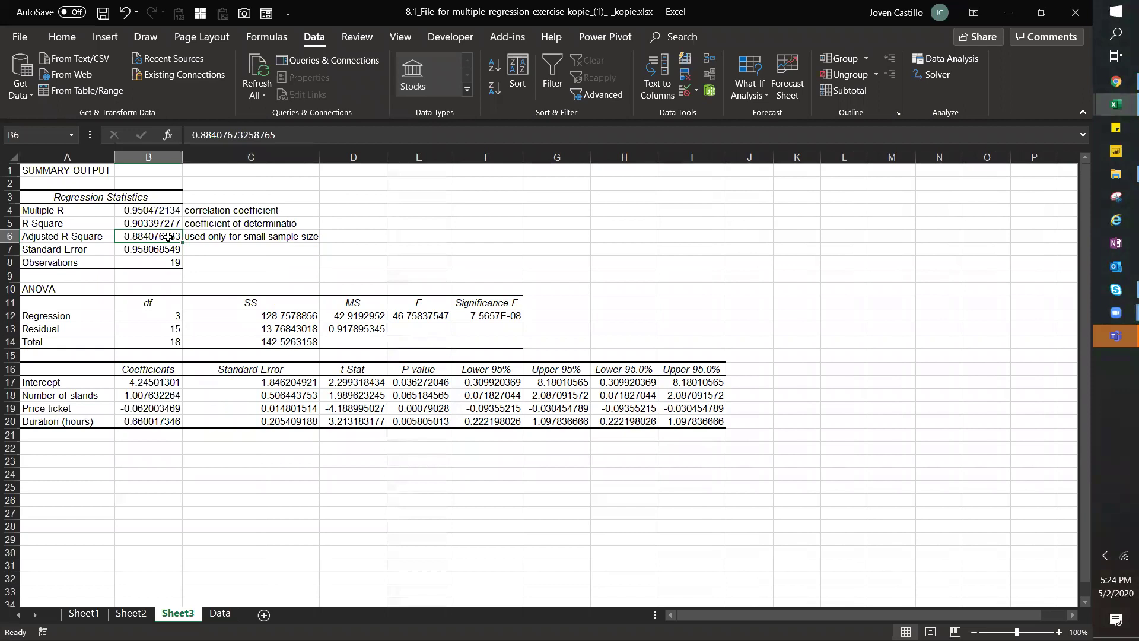
{"action": "left_click", "coordinate": [155, 249]}
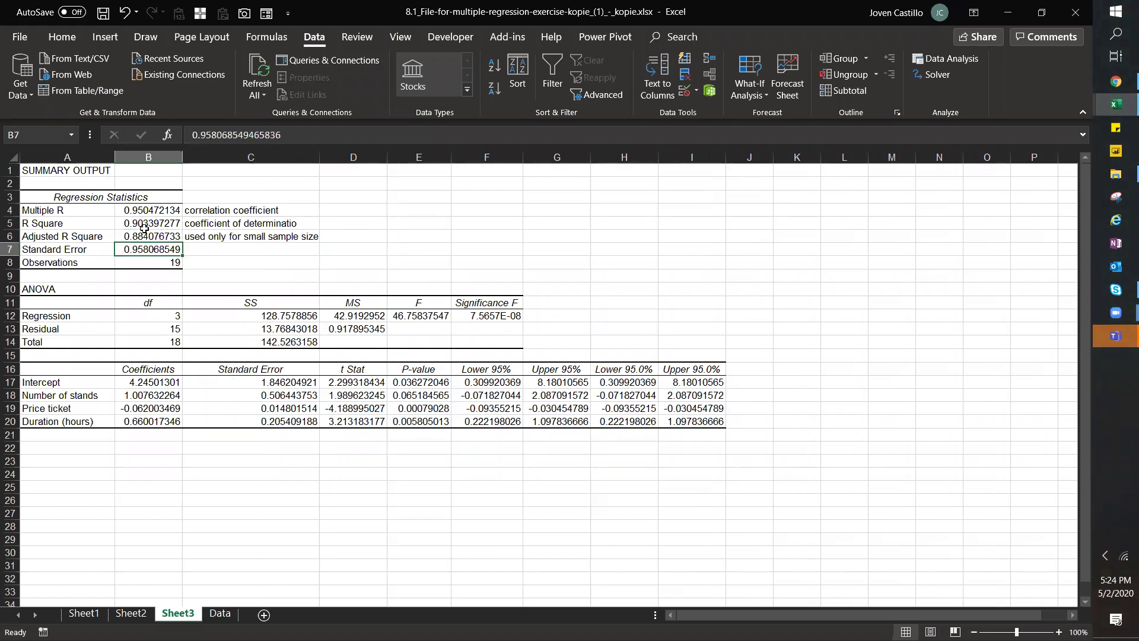
{"action": "left_click", "coordinate": [147, 238]}
{"action": "left_click", "coordinate": [366, 232]}
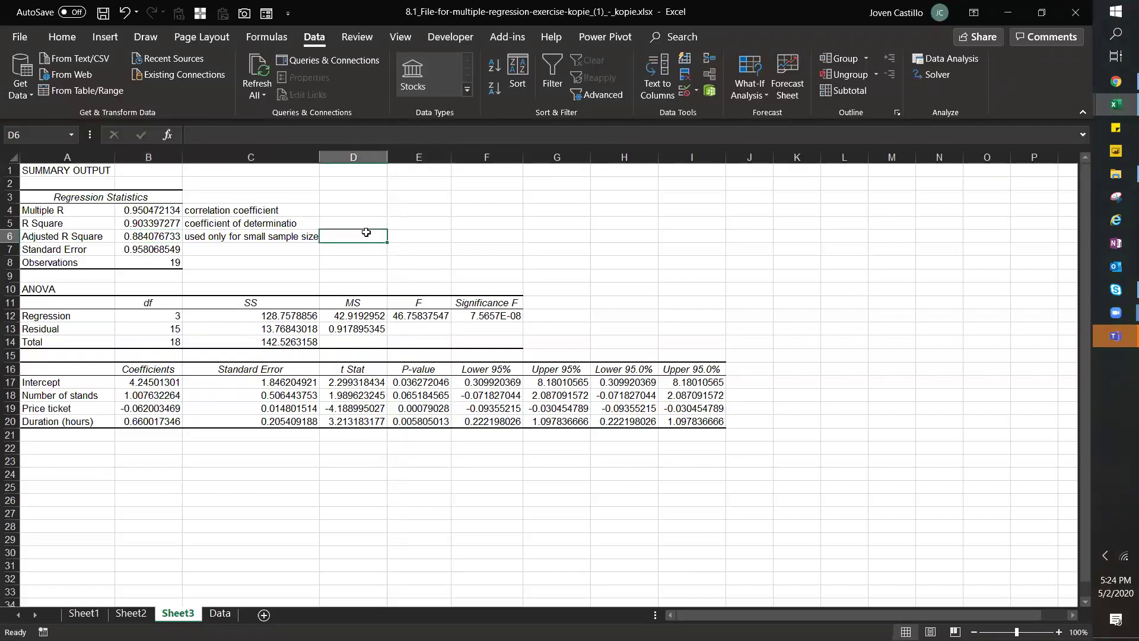
- Enter the note "88% of the results (sales) can be explained by x variables" in D6 and move it to E6
{"action": "type", "text": "88%"}
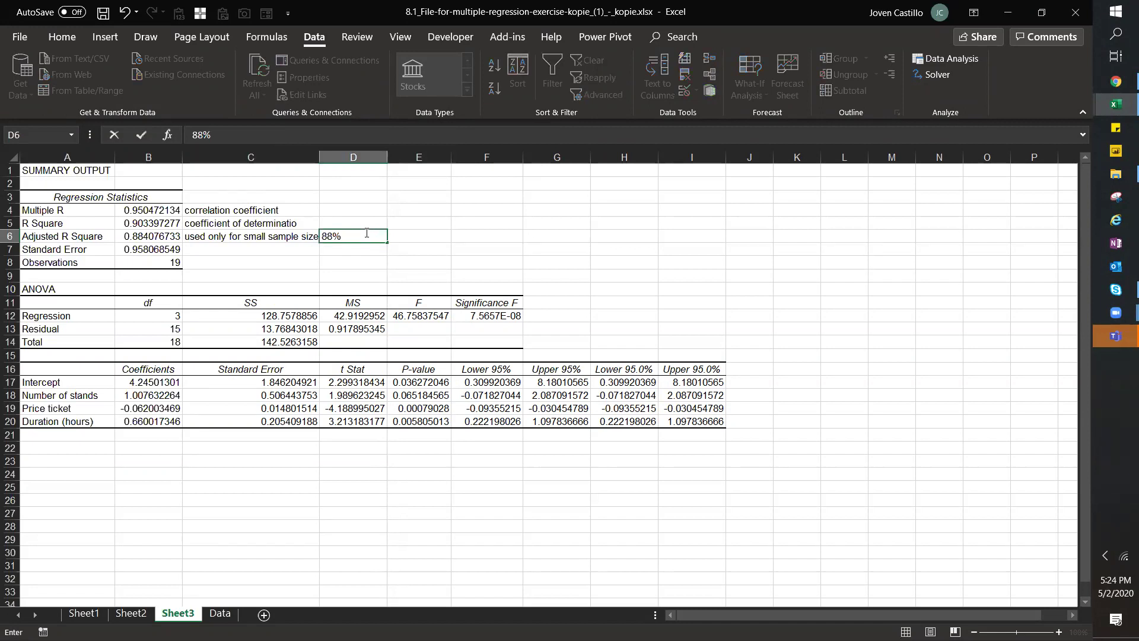
{"action": "type", "text": " of the results (sales) can be explained"}
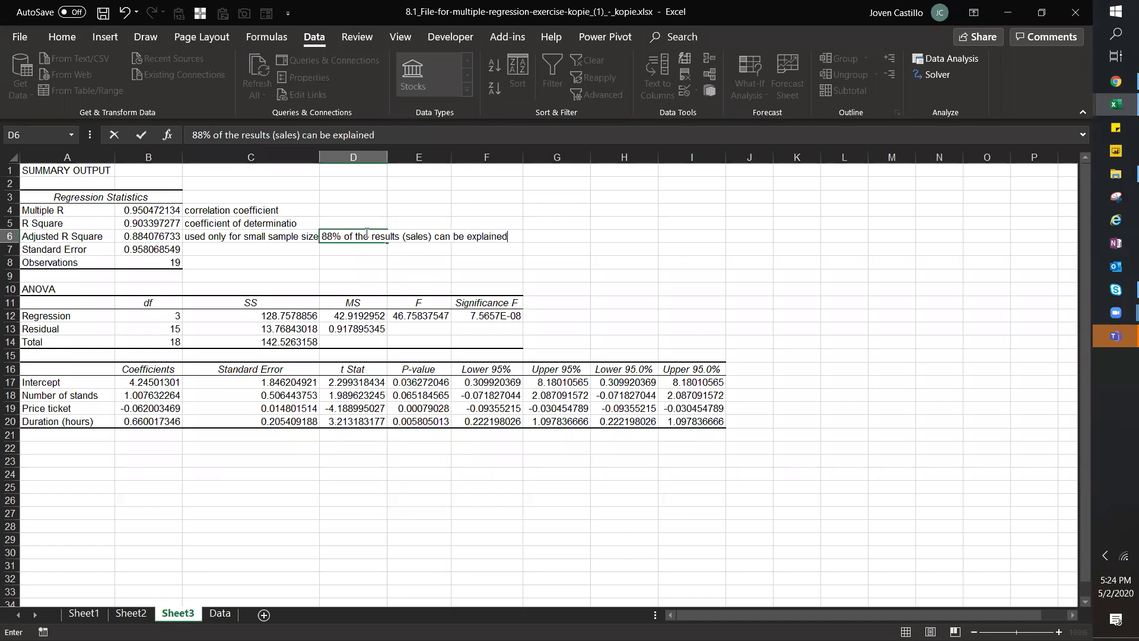
{"action": "type", "text": " by x varible"}
{"action": "key", "text": "BackSpace"}
{"action": "key", "text": "BackSpace"}
{"action": "key", "text": "BackSpace"}
{"action": "type", "text": "bles"}
{"action": "key", "text": "Return"}
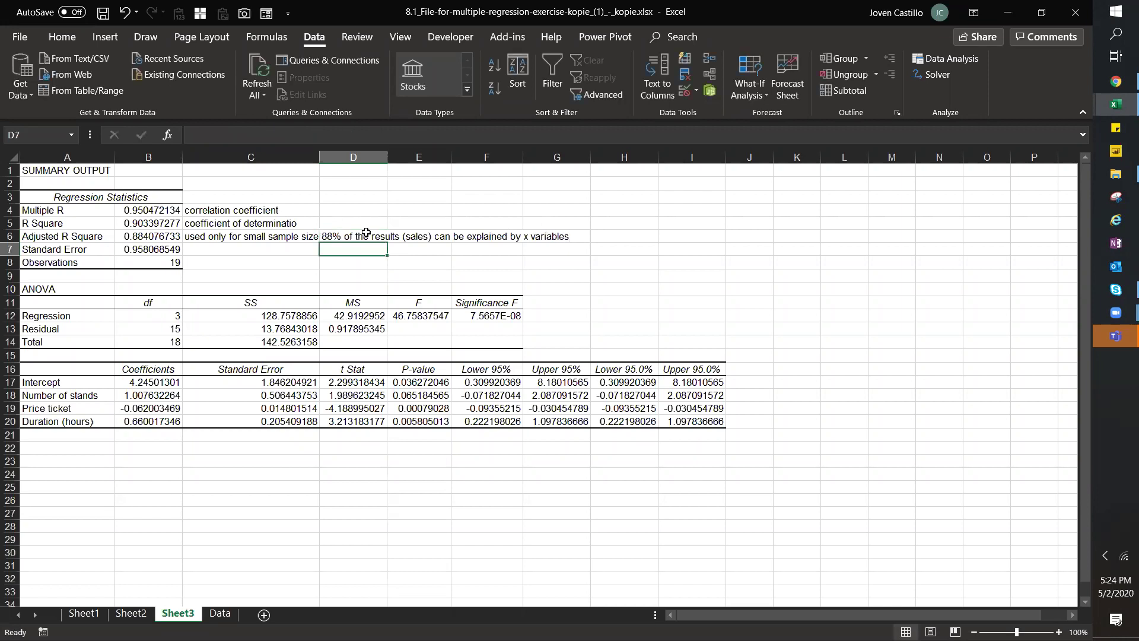
{"action": "left_click", "coordinate": [366, 236]}
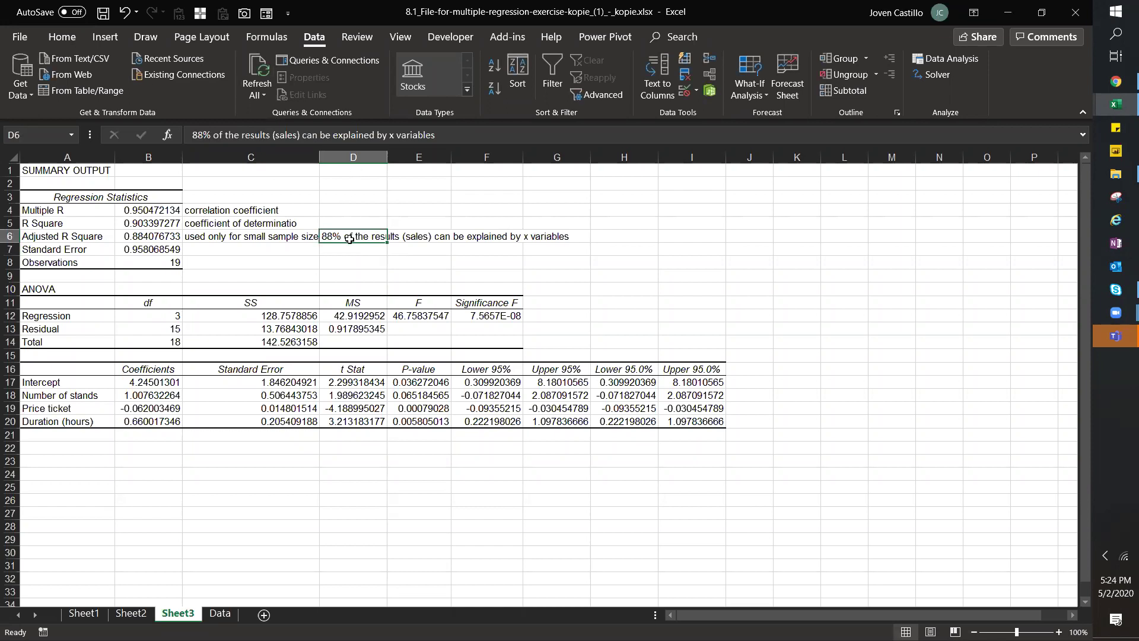
{"action": "left_click_drag", "start_coordinate": [351, 242], "coordinate": [414, 238]}
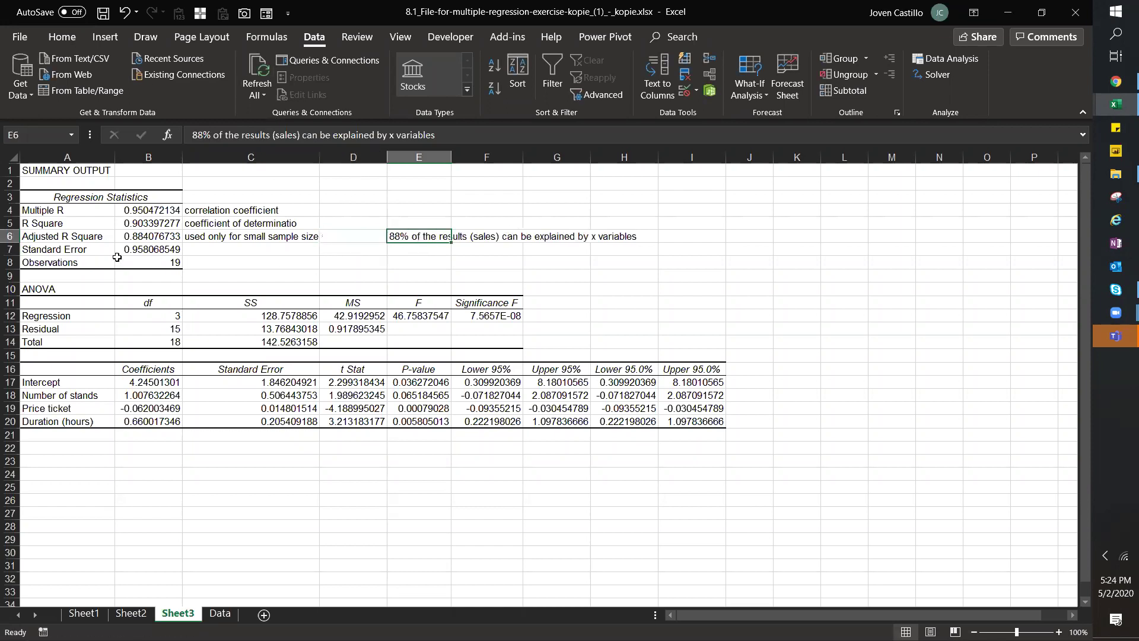
- Examine Observations and Standard Error on Sheet3, the empty Predict column on the Data sheet, and the ANOVA table
{"action": "left_click", "coordinate": [143, 260]}
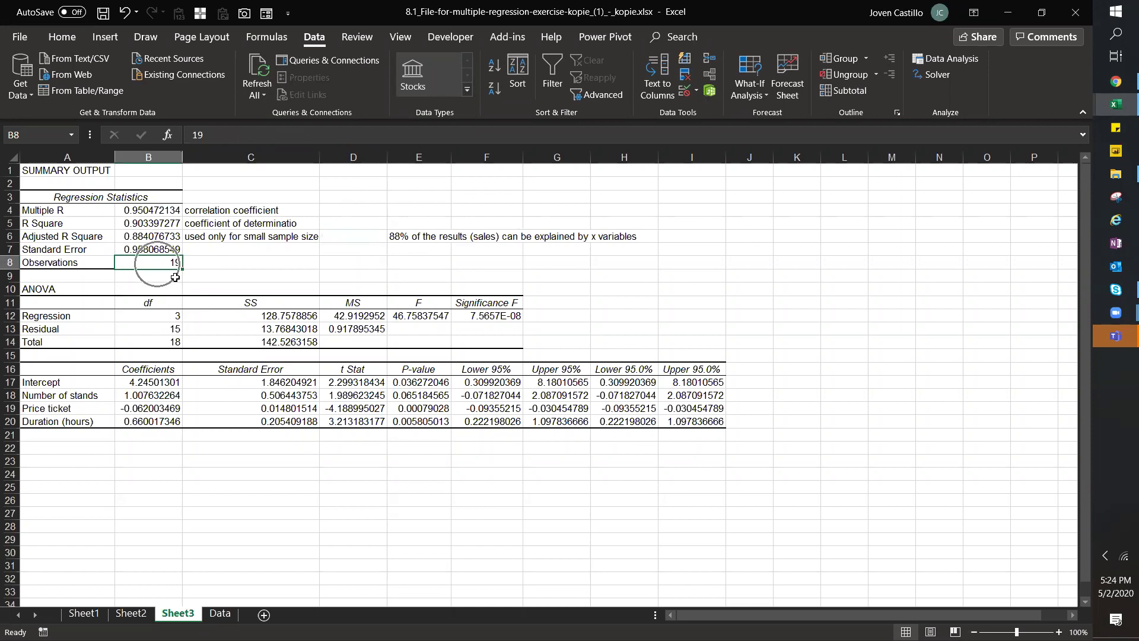
{"action": "left_click", "coordinate": [151, 249]}
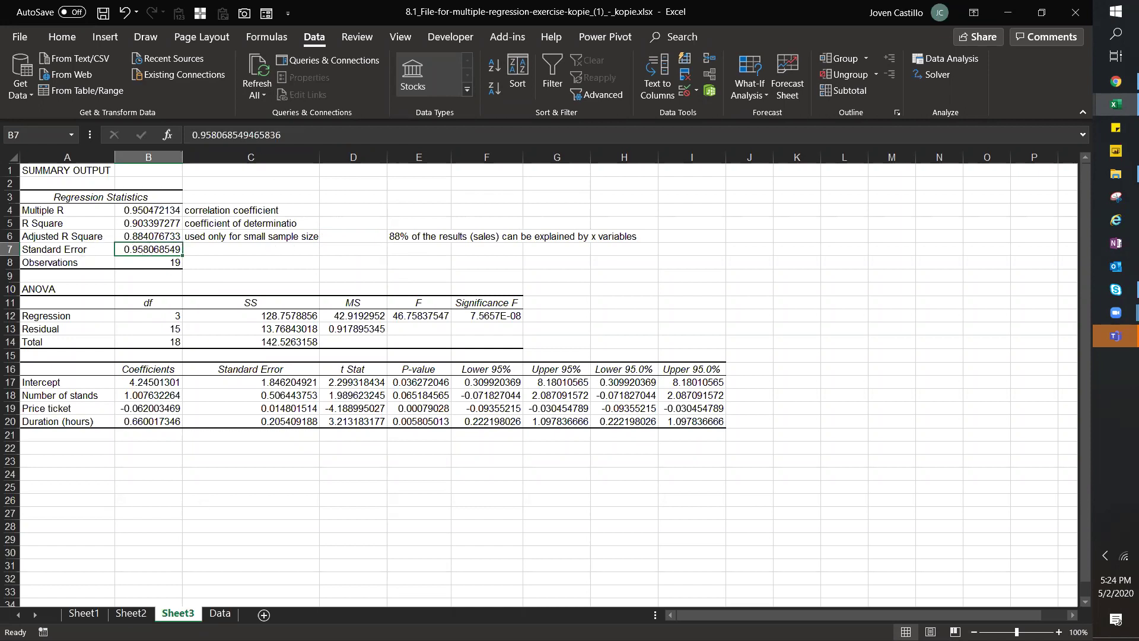
{"action": "left_click", "coordinate": [220, 613]}
{"action": "left_click_drag", "start_coordinate": [580, 194], "coordinate": [586, 470]}
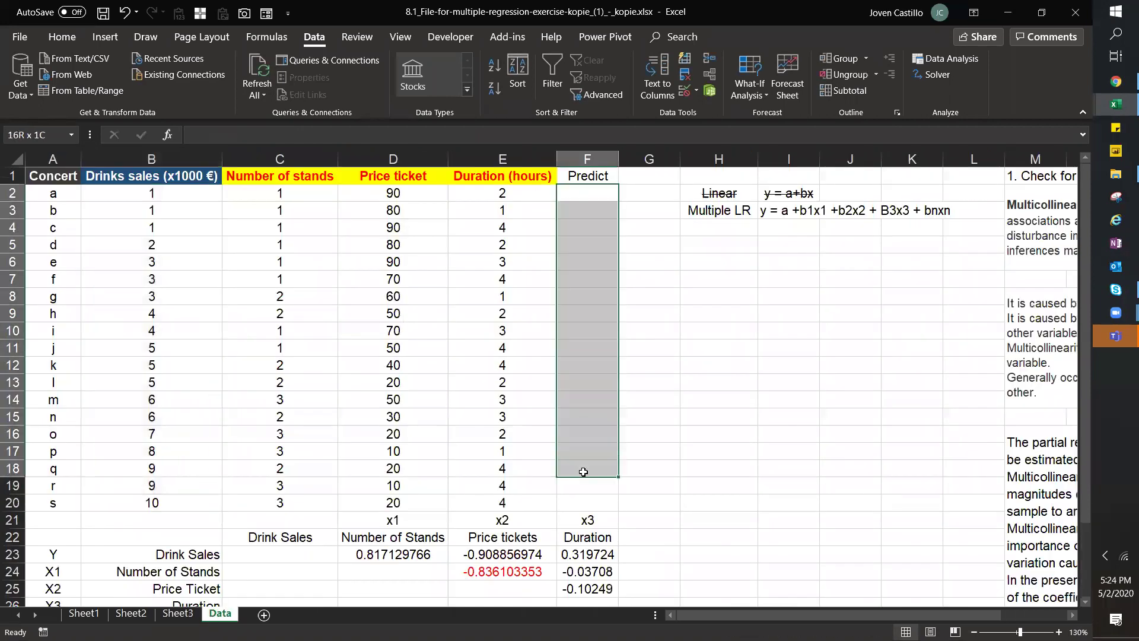
{"action": "left_click", "coordinate": [178, 614]}
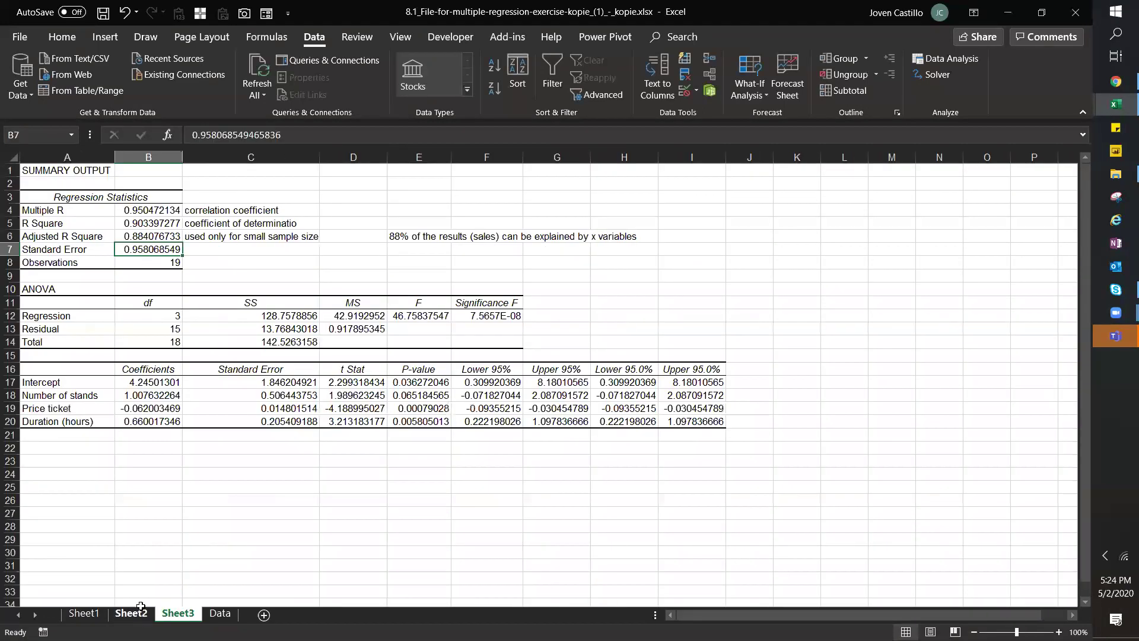
{"action": "left_click_drag", "start_coordinate": [78, 290], "coordinate": [512, 338]}
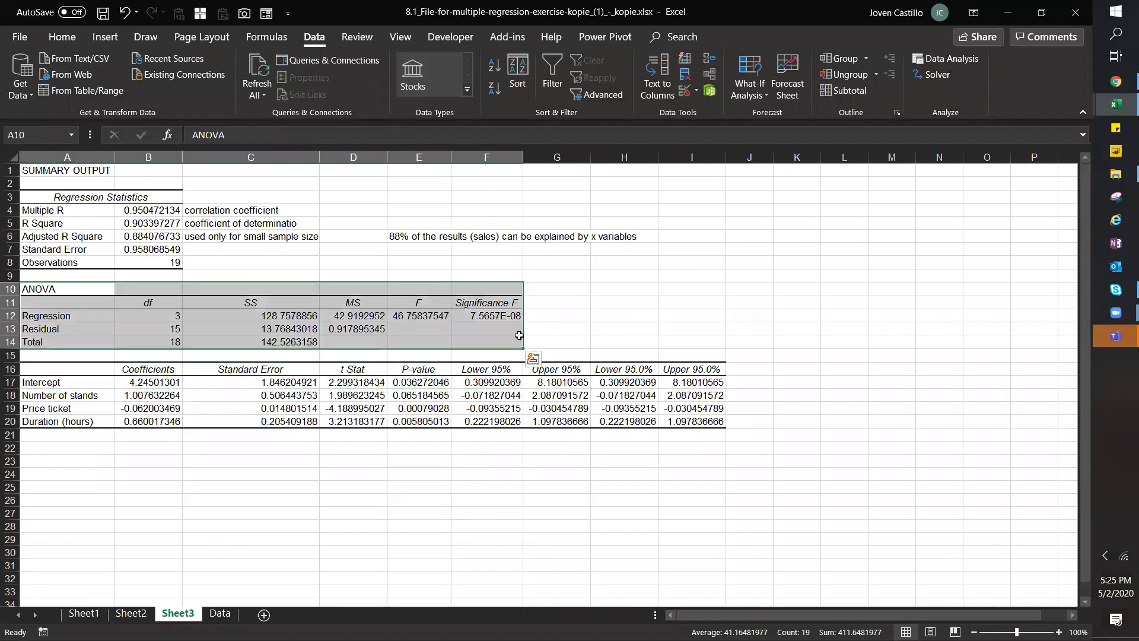
- Color the Significance F value in F12 red
{"action": "left_click", "coordinate": [505, 317]}
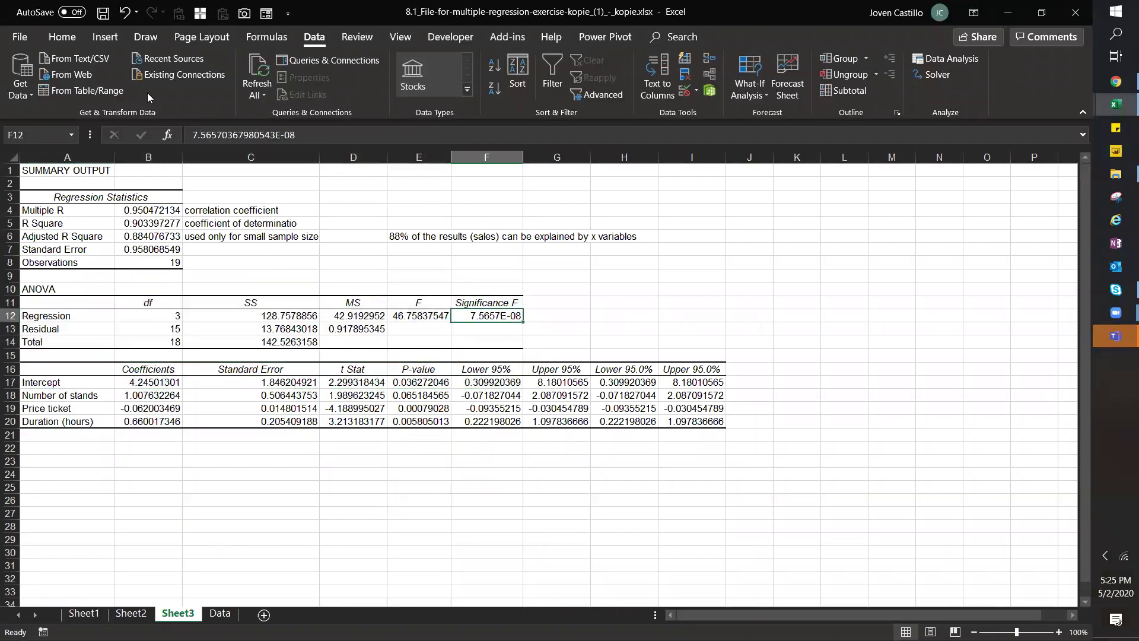
{"action": "left_click", "coordinate": [64, 37]}
{"action": "left_click", "coordinate": [254, 90]}
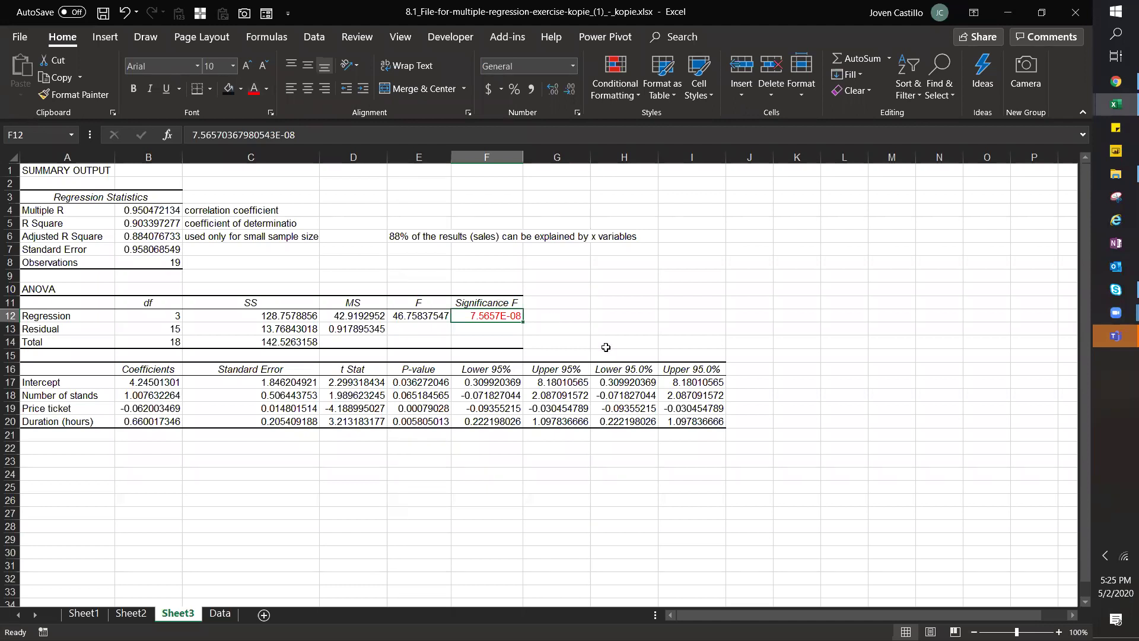
- Enter 0 in G12 beside the Significance F value and center it
{"action": "left_click", "coordinate": [581, 317]}
{"action": "type", "text": "0"}
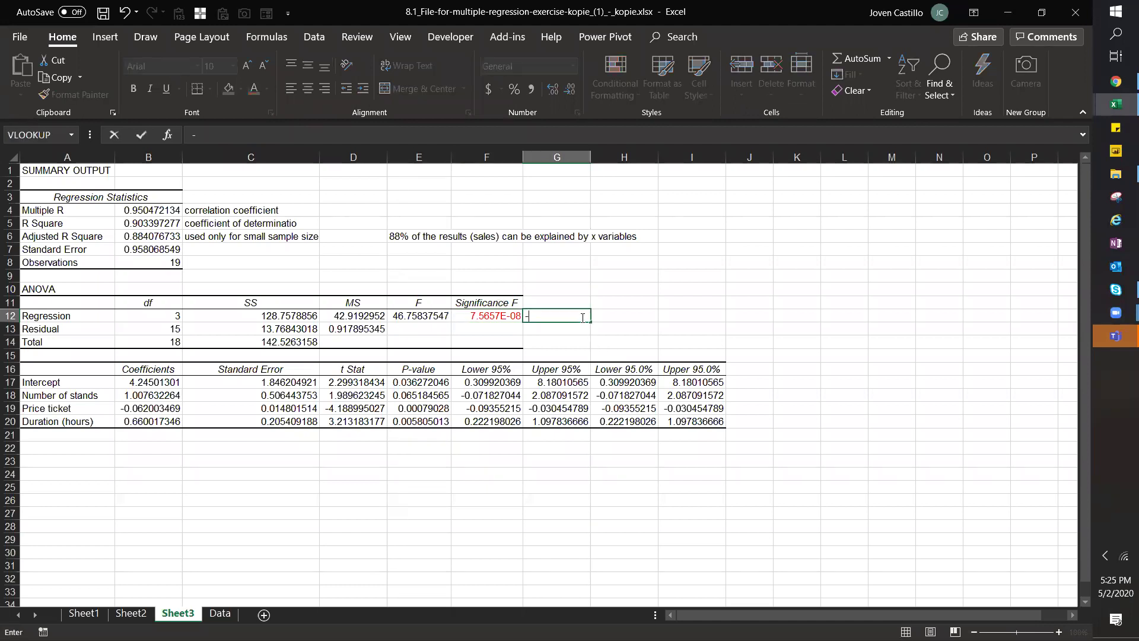
{"action": "key", "text": "Return"}
{"action": "left_click", "coordinate": [573, 313]}
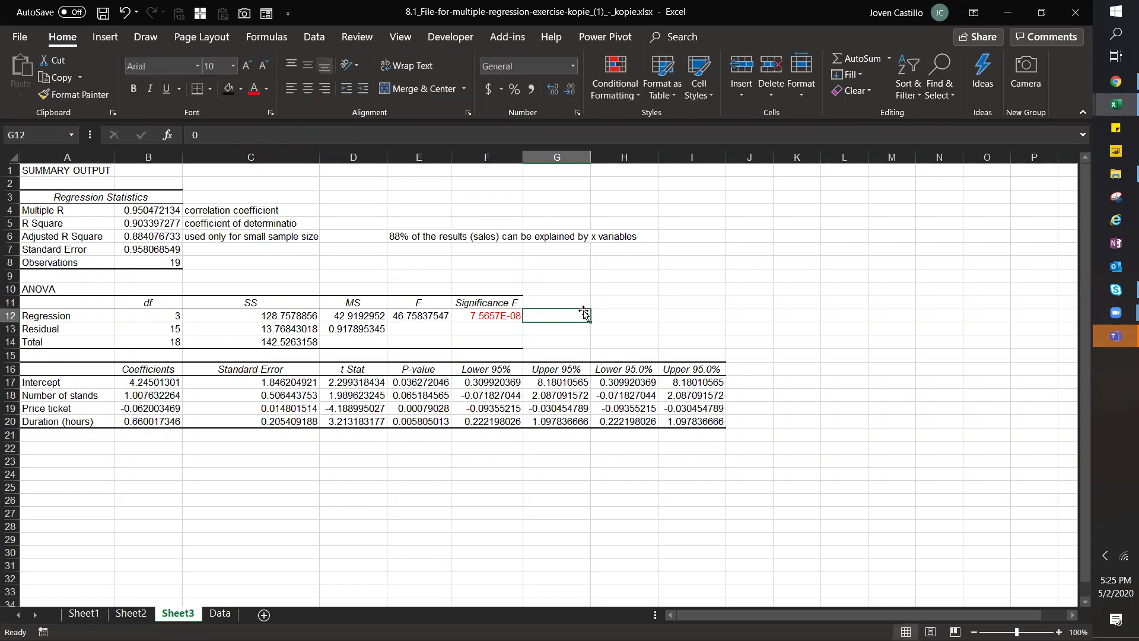
- Enter the note "significant" in H12
{"action": "left_click", "coordinate": [625, 318]}
{"action": "type", "text": "signif"}
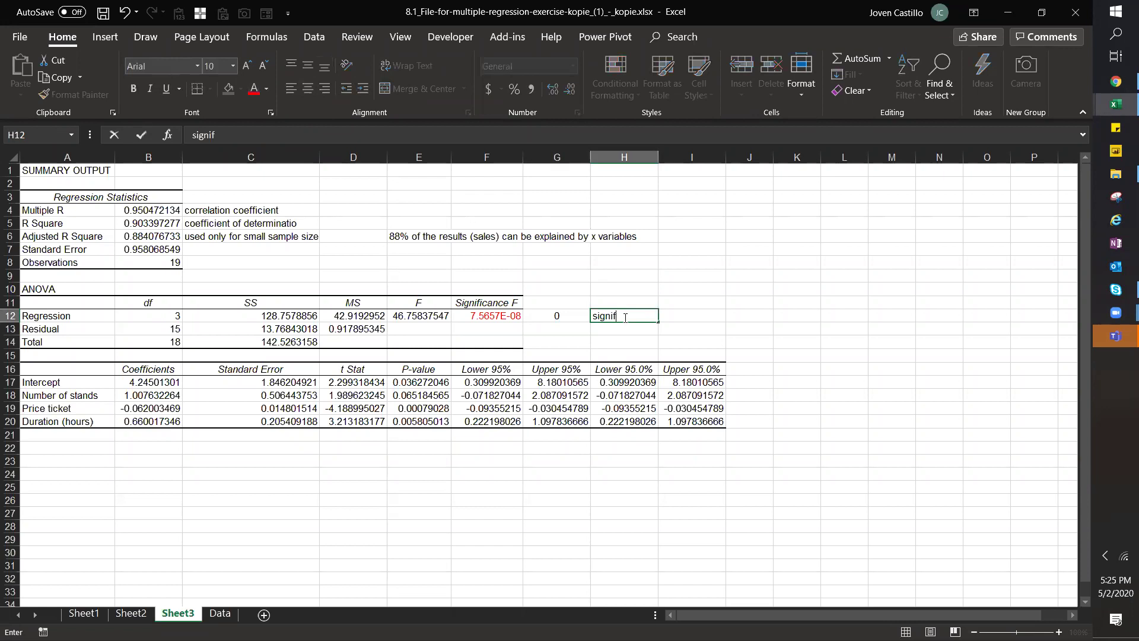
{"action": "type", "text": "icnat"}
{"action": "key", "text": "BackSpace"}
{"action": "key", "text": "BackSpace"}
{"action": "key", "text": "BackSpace"}
{"action": "type", "text": "a"}
{"action": "key", "text": "Return"}
- Enter the note "treshold - 5%" in I12 beside the significance note
{"action": "key", "text": "Up"}
{"action": "key", "text": "Right"}
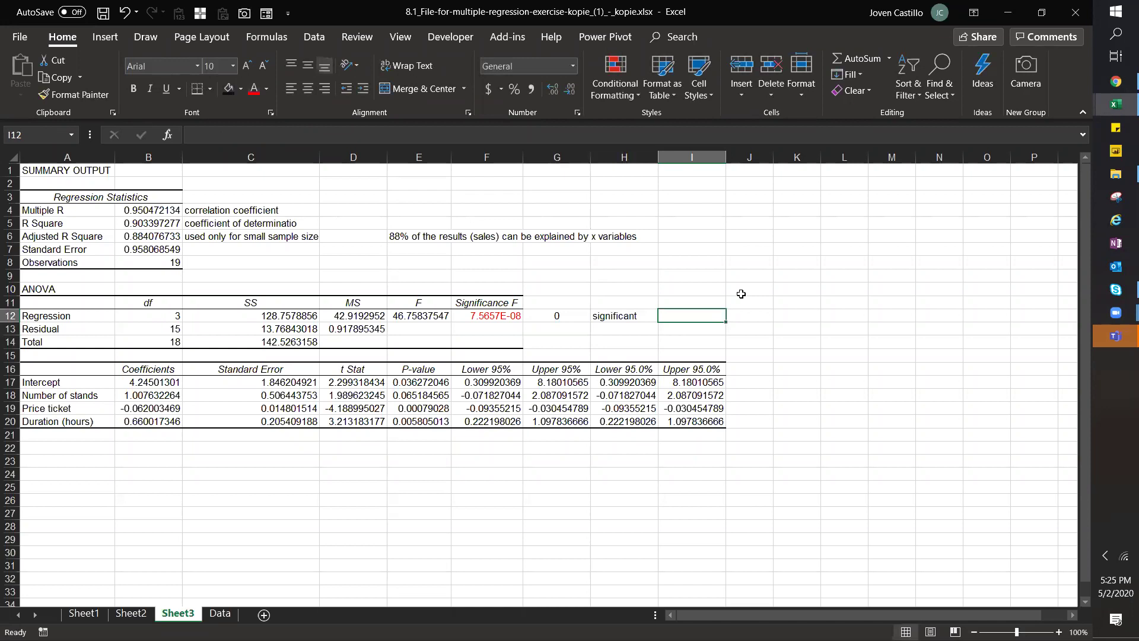
{"action": "type", "text": "tres"}
{"action": "key", "text": "BackSpace"}
{"action": "type", "text": "esh"}
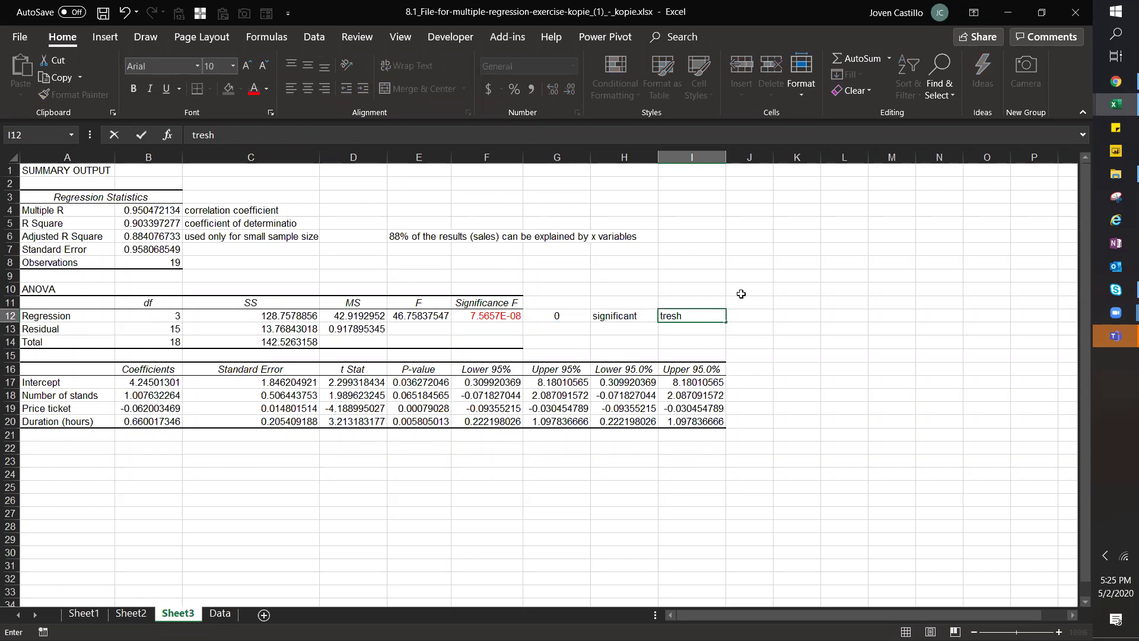
{"action": "type", "text": "old - 5%"}
{"action": "left_click", "coordinate": [581, 316]}
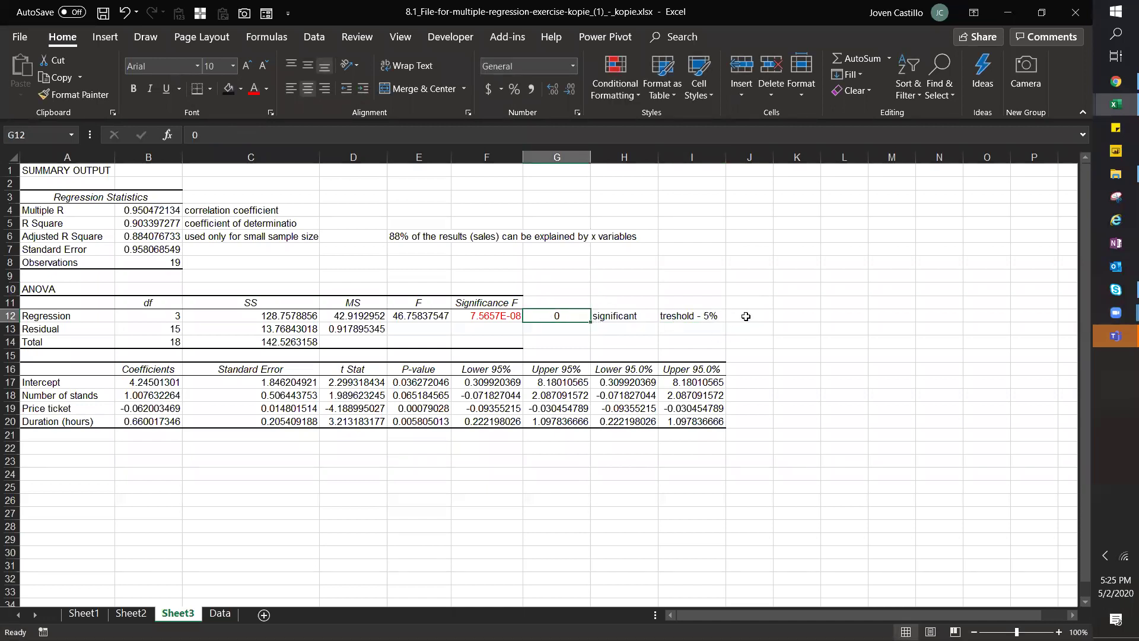
- Change the I12 note to read "treshold <5%"
{"action": "left_click", "coordinate": [705, 316]}
{"action": "double_click", "coordinate": [705, 316]}
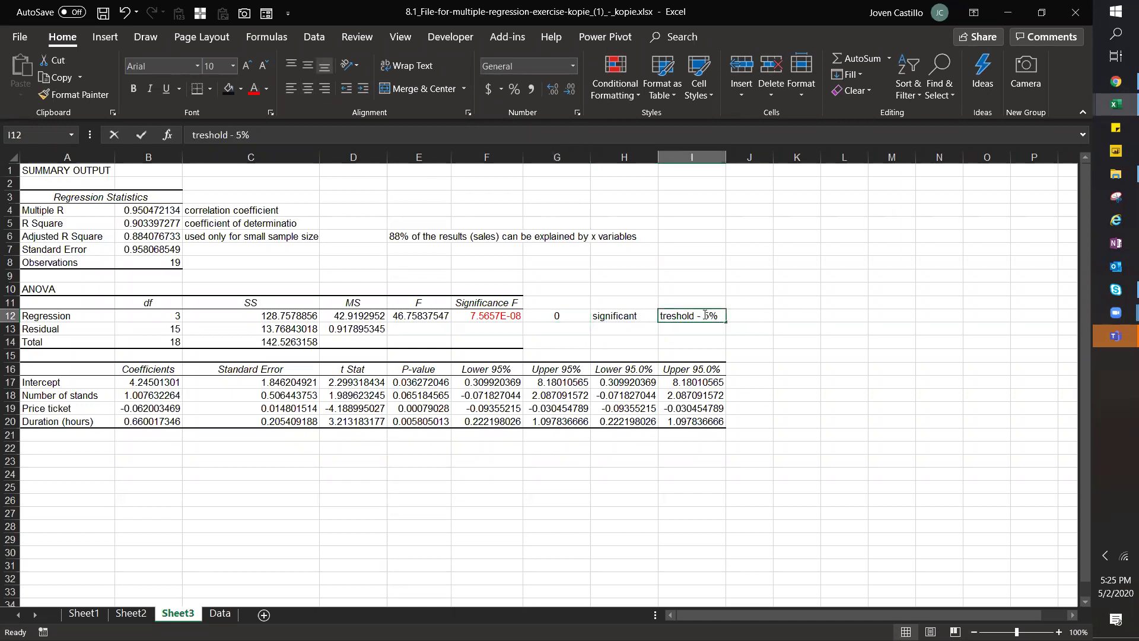
{"action": "key", "text": "BackSpace"}
{"action": "key", "text": "BackSpace"}
{"action": "type", "text": "<"}
{"action": "key", "text": "Return"}
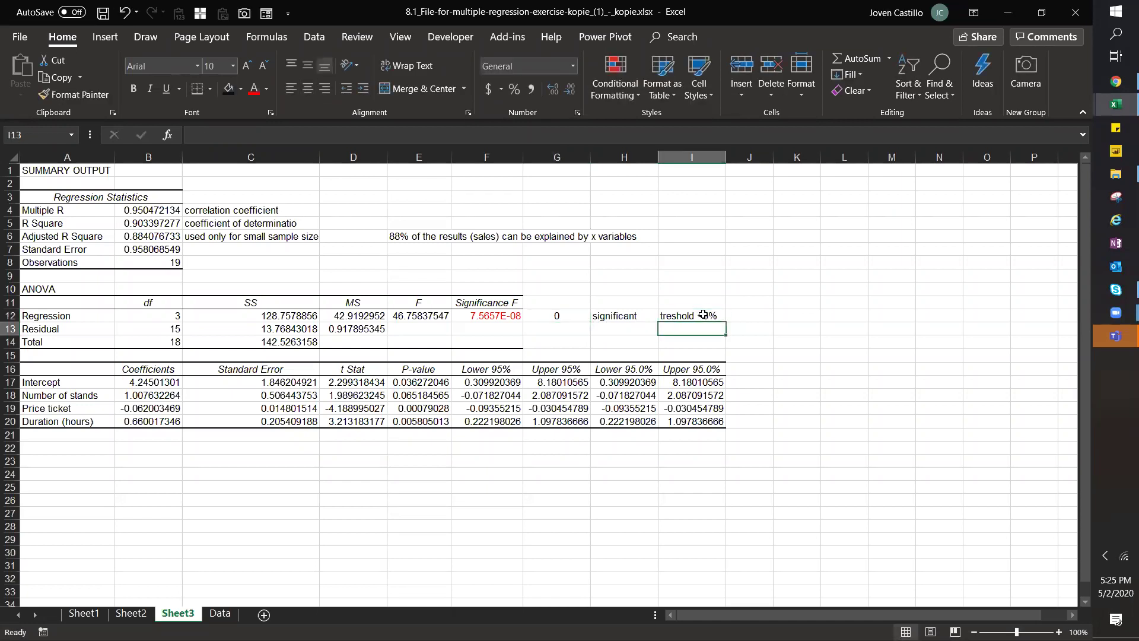
- Review the Significance F value and its notes, the predictor headings on the Data sheet, and the regression coefficients on Sheet3
{"action": "left_click", "coordinate": [543, 317]}
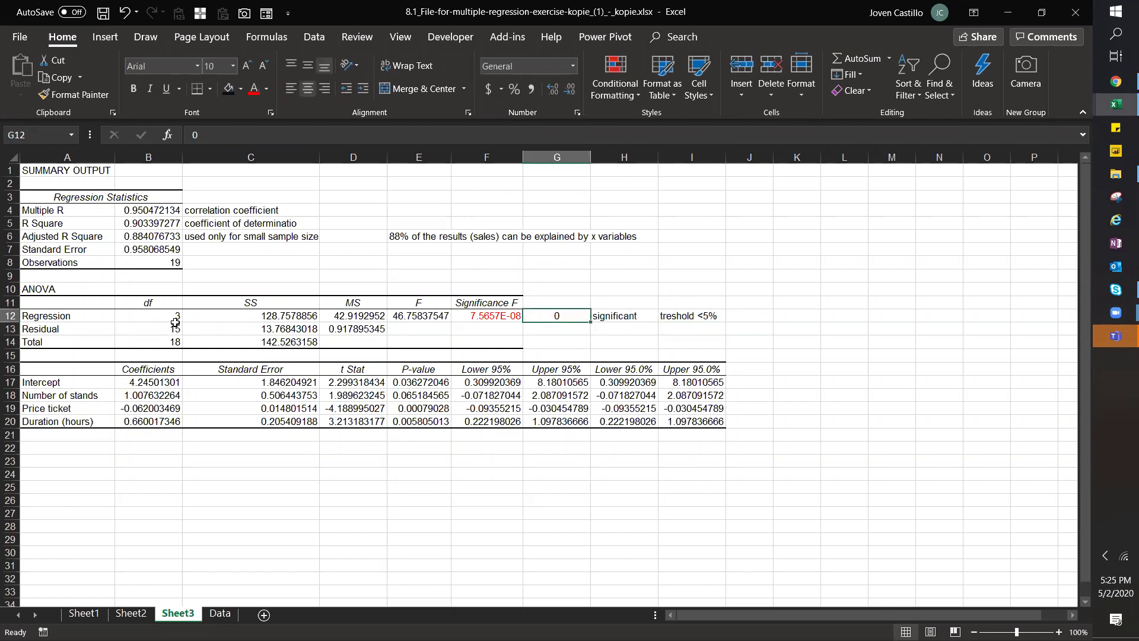
{"action": "left_click", "coordinate": [501, 316]}
{"action": "left_click", "coordinate": [606, 312]}
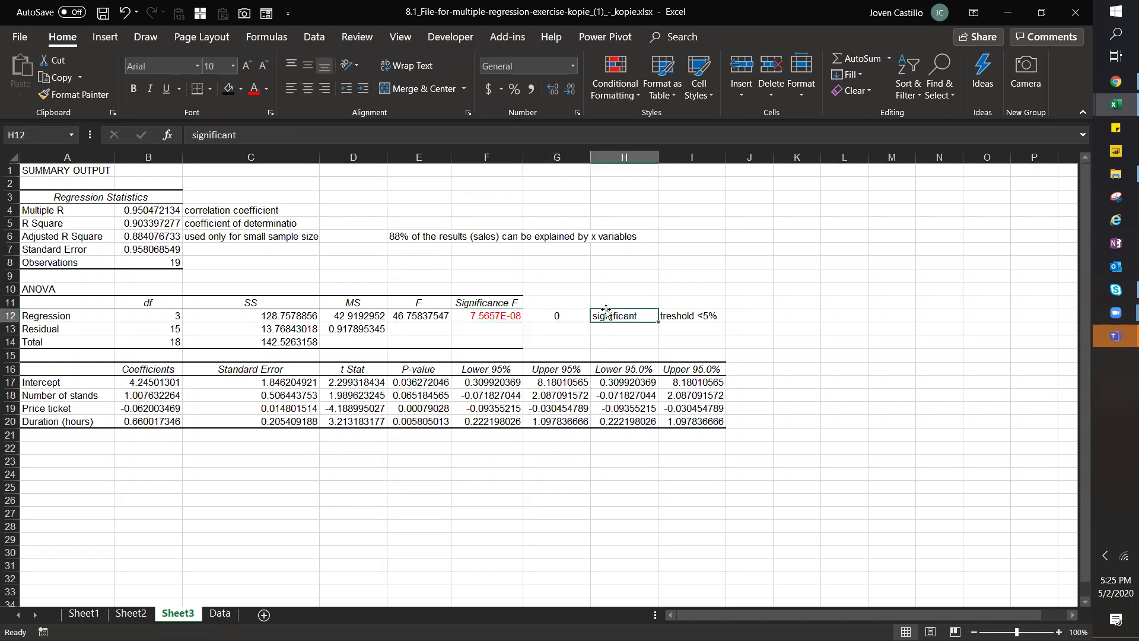
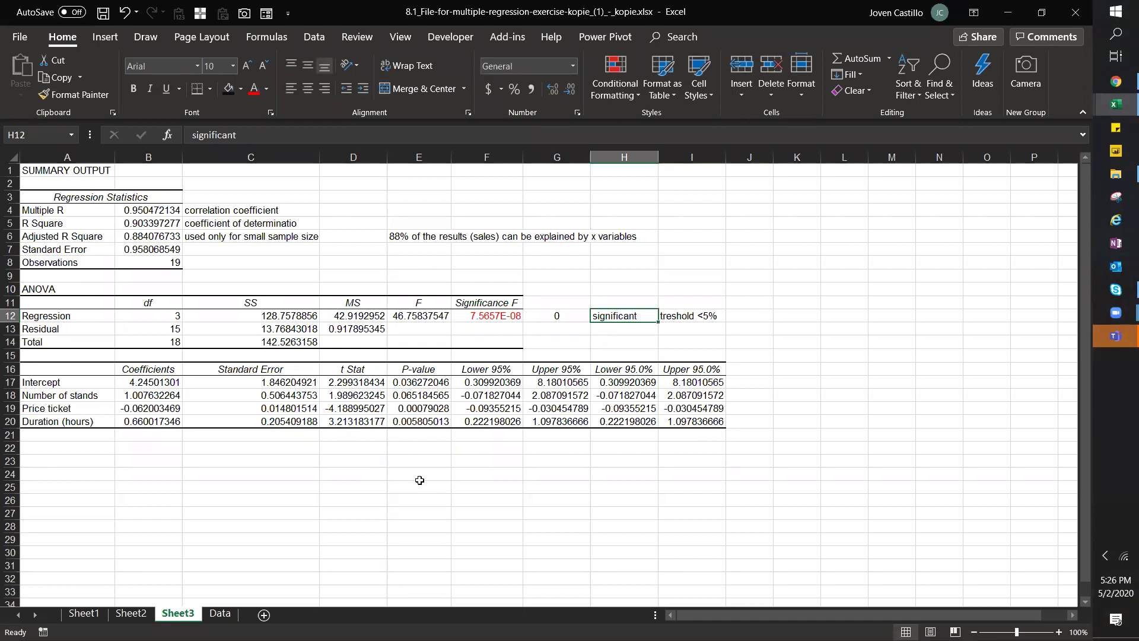
{"action": "left_click", "coordinate": [218, 614]}
{"action": "left_click", "coordinate": [289, 181]}
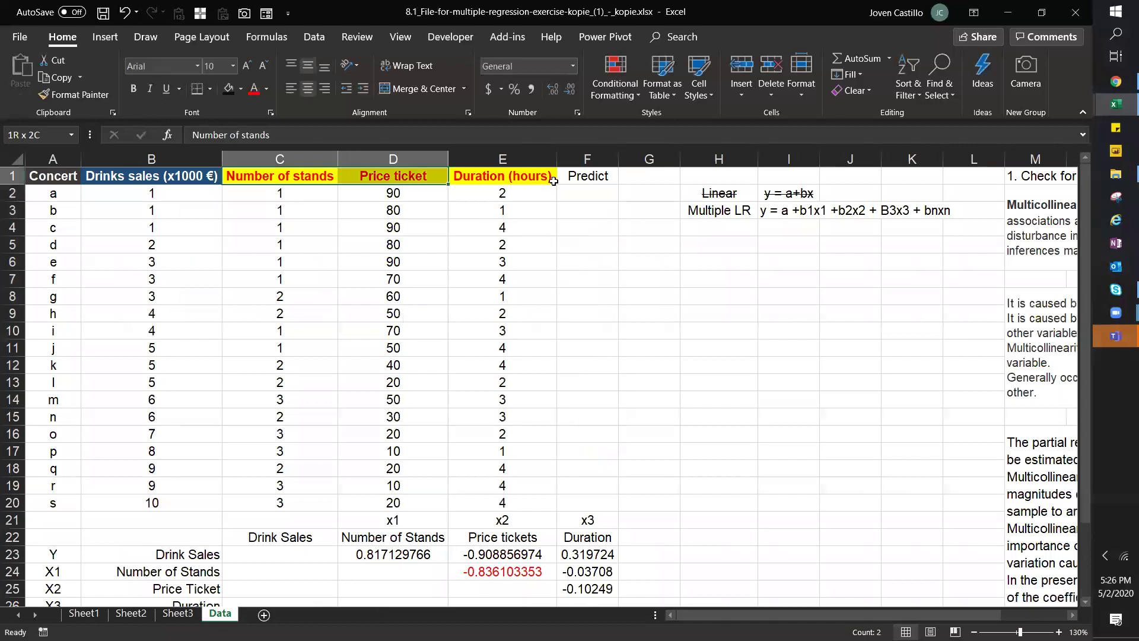
{"action": "left_click", "coordinate": [178, 613]}
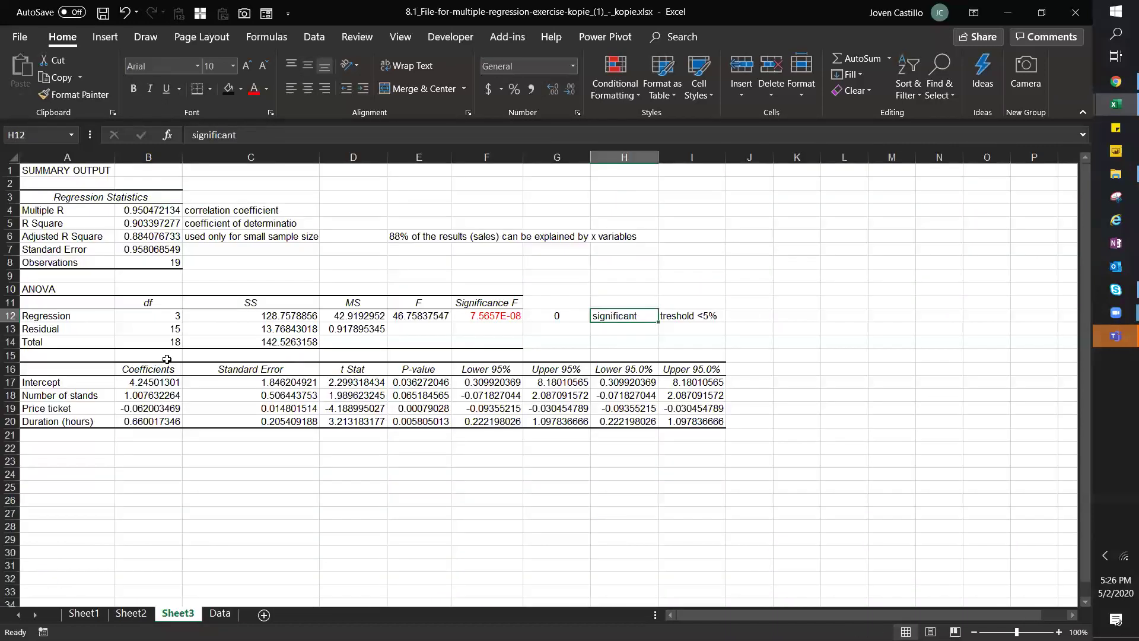
{"action": "left_click_drag", "start_coordinate": [127, 381], "coordinate": [135, 421]}
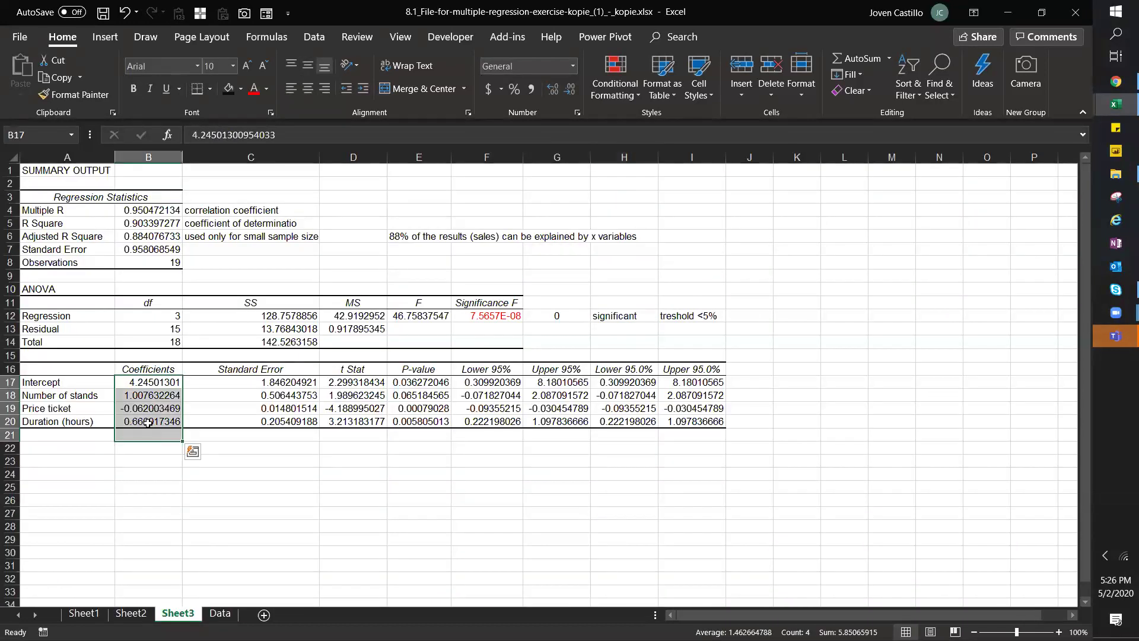
- Increase the font size of the empty cell B24 below the coefficients table to 22
{"action": "left_click", "coordinate": [89, 470]}
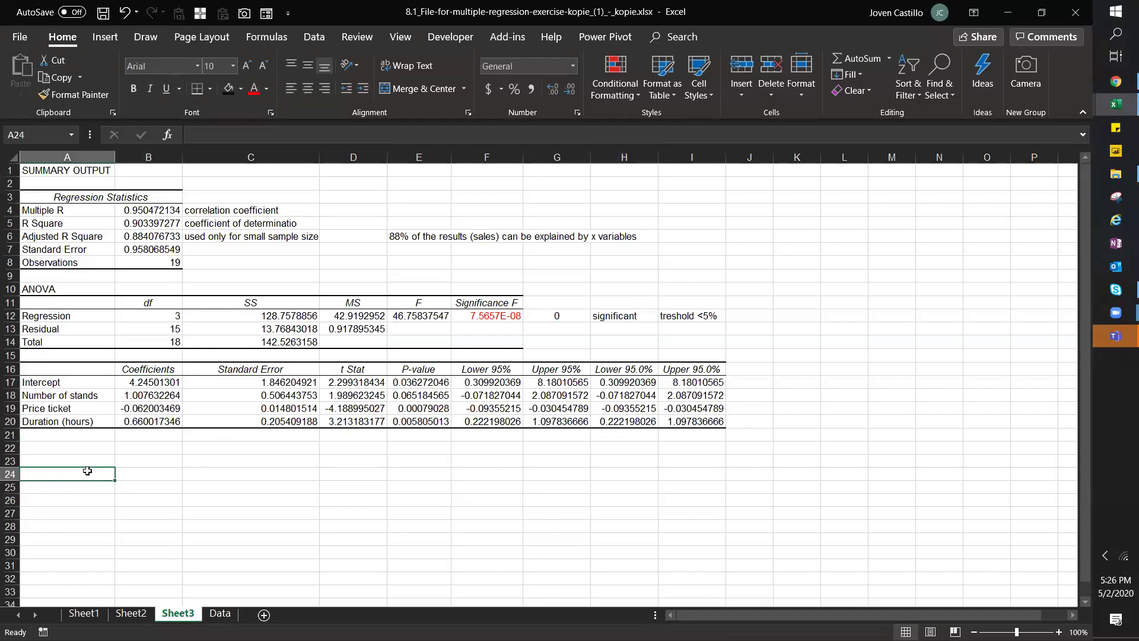
{"action": "left_click", "coordinate": [145, 473]}
{"action": "left_click", "coordinate": [246, 66]}
{"action": "left_click", "coordinate": [247, 66]}
{"action": "left_click", "coordinate": [246, 66]}
{"action": "left_click", "coordinate": [246, 66]}
{"action": "left_click", "coordinate": [246, 67]}
{"action": "left_click", "coordinate": [247, 66]}
{"action": "left_click", "coordinate": [246, 67]}
- Write the first part of the regression equation in B24 as "Sales = 4.24 + 1.01*number of stands"
{"action": "type", "text": "y = 4.24"}
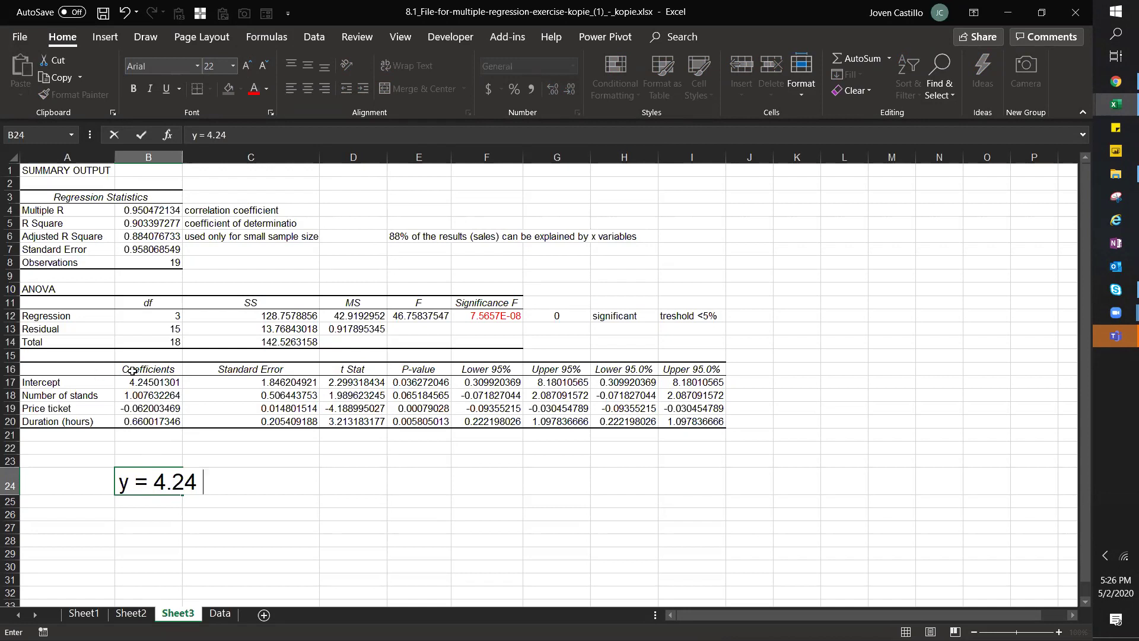
{"action": "type", "text": " + 1.01X"}
{"action": "key", "text": "BackSpace"}
{"action": "type", "text": "*number of stands"}
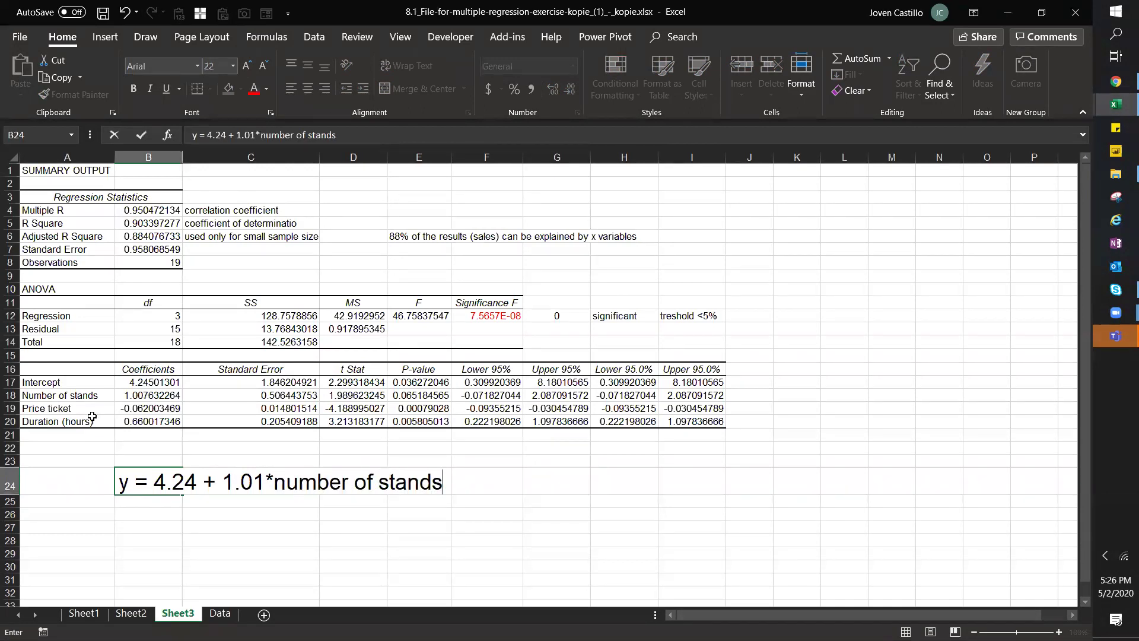
{"action": "left_click", "coordinate": [128, 482]}
{"action": "key", "text": "BackSpace"}
{"action": "type", "text": "Sales"}
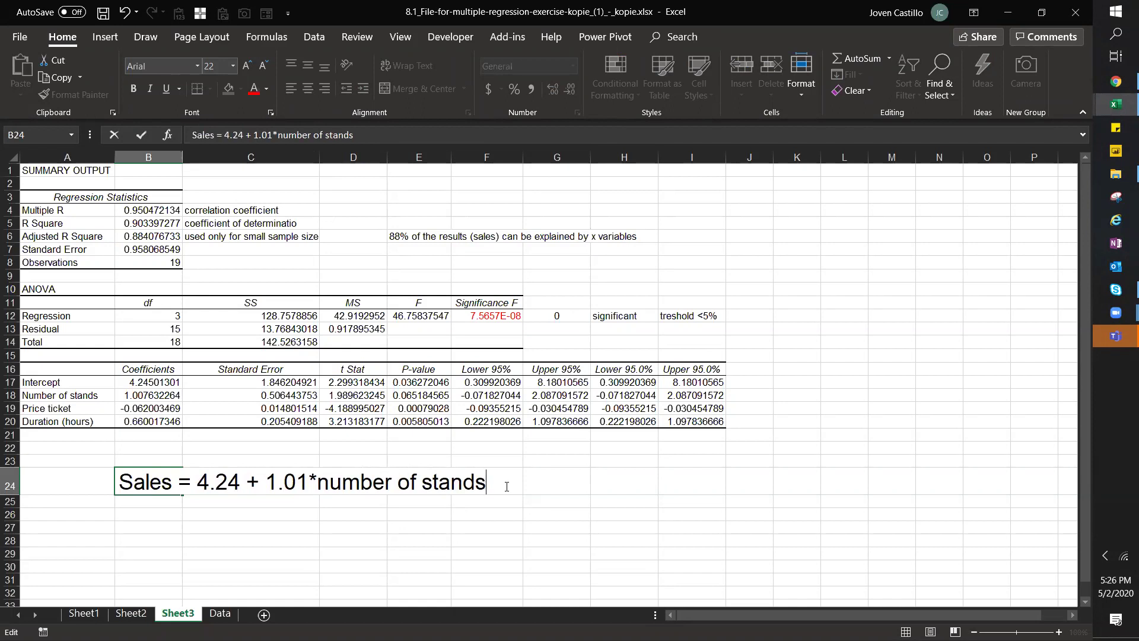
- Complete the B24 equation by appending "-0.06*ticket +0.66*hrs"
{"action": "type", "text": "+"}
{"action": "key", "text": "BackSpace"}
{"action": "type", "text": "0"}
{"action": "key", "text": "BackSpace"}
{"action": "type", "text": "-0.06*"}
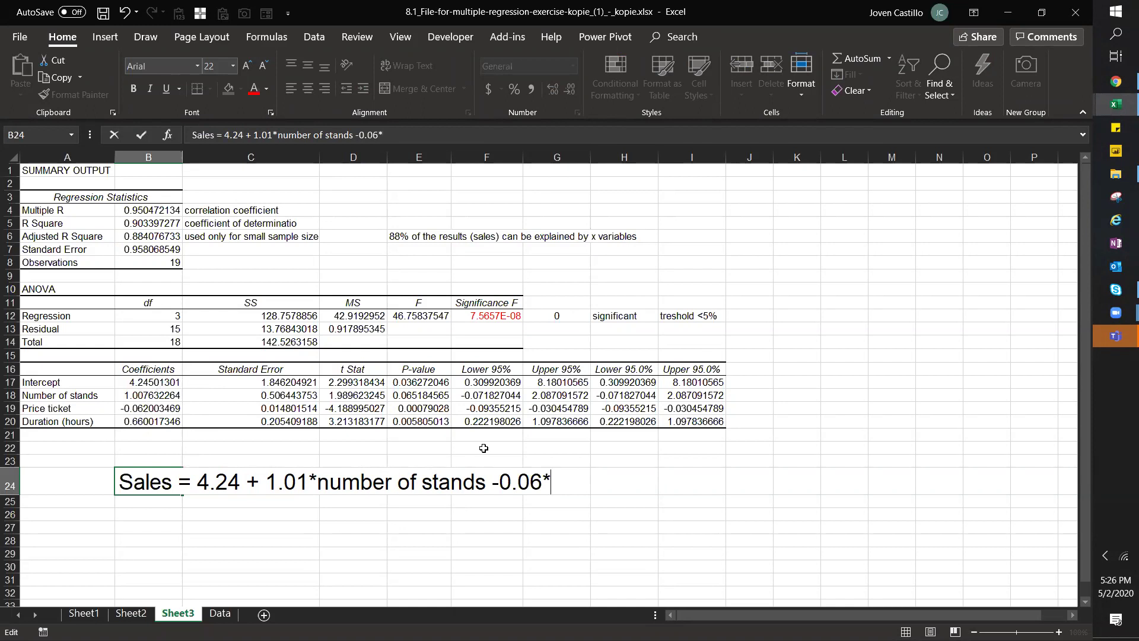
{"action": "type", "text": "ticket "}
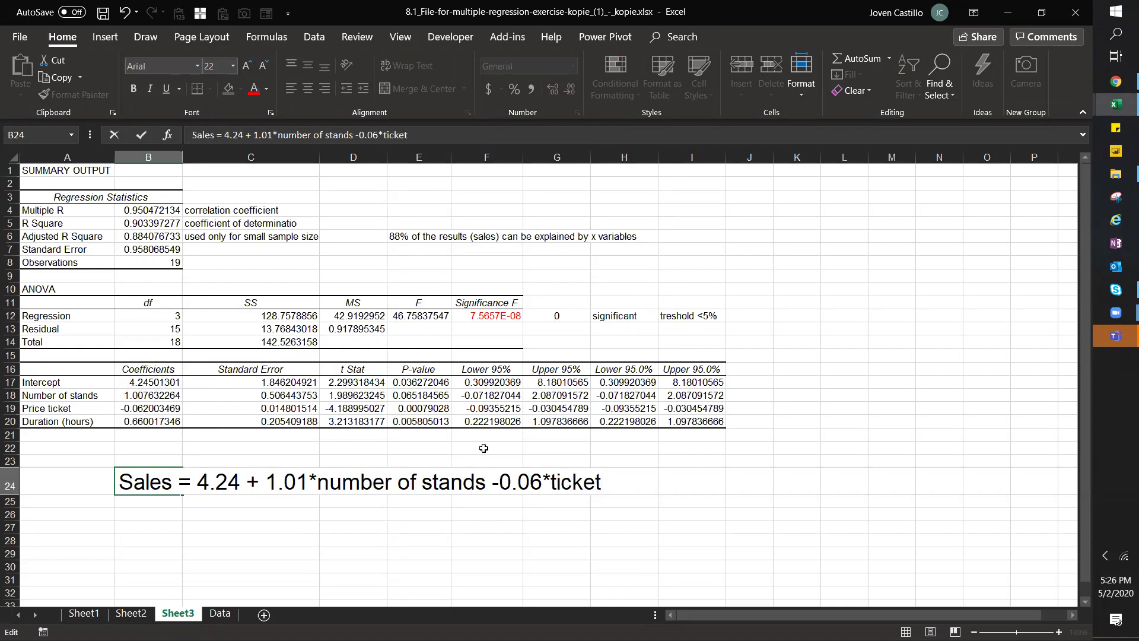
{"action": "type", "text": "+0."}
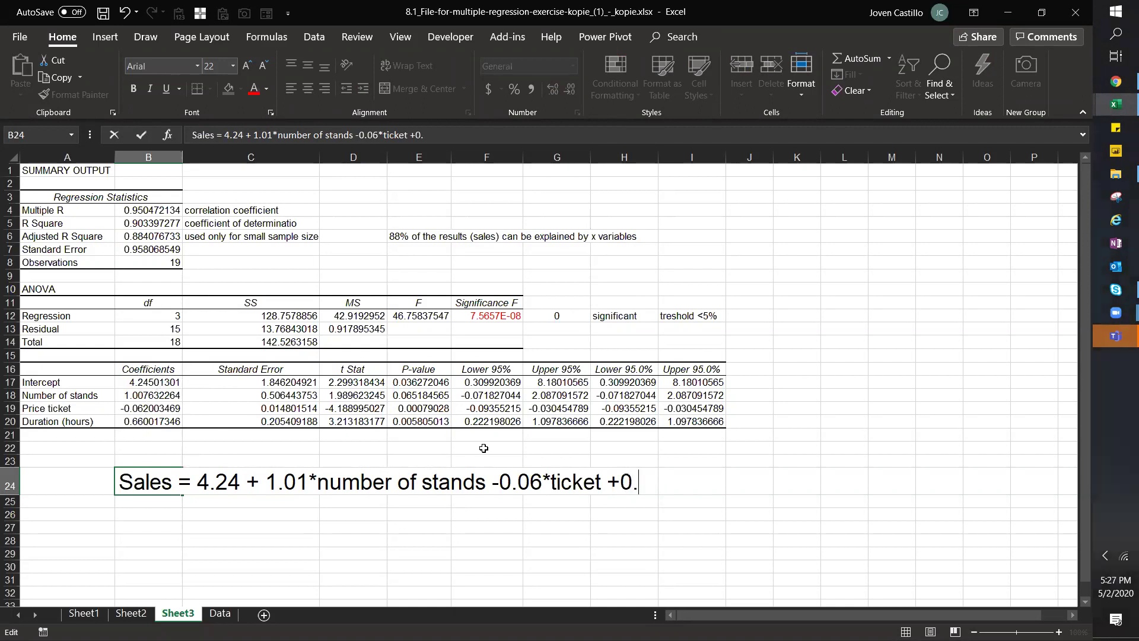
{"action": "type", "text": "66*"}
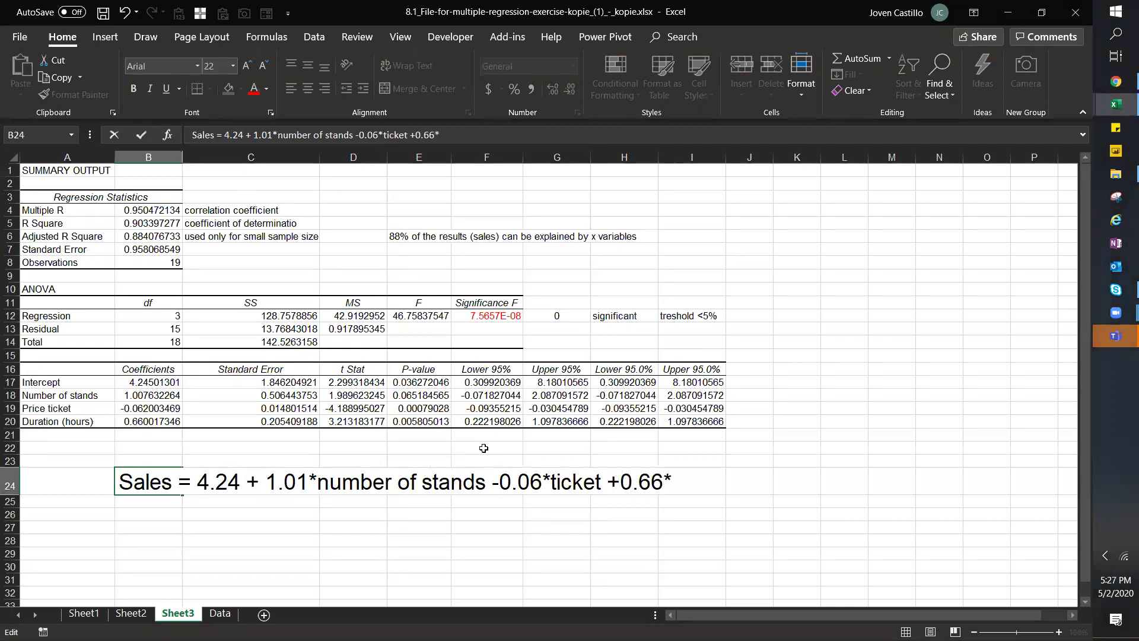
{"action": "type", "text": "hrs"}
{"action": "left_click", "coordinate": [375, 542]}
{"action": "left_click_drag", "start_coordinate": [139, 488], "coordinate": [648, 475]}
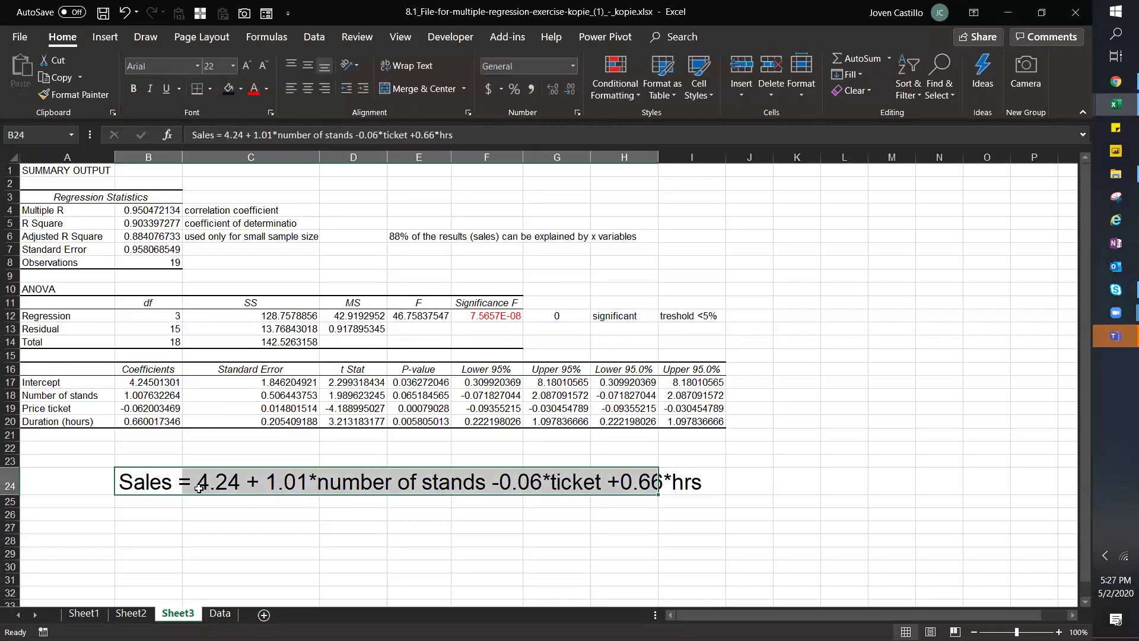
{"action": "left_click", "coordinate": [135, 485]}
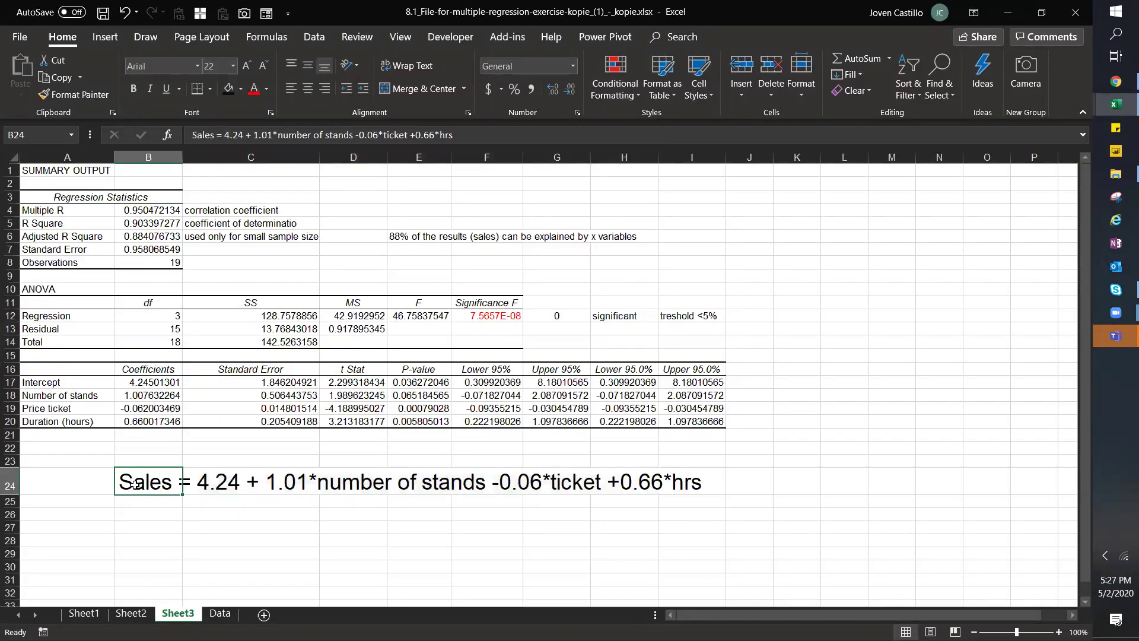
- Start a formula in F2 of the Predict column on the Data sheet
{"action": "left_click", "coordinate": [218, 614]}
{"action": "left_click", "coordinate": [598, 190]}
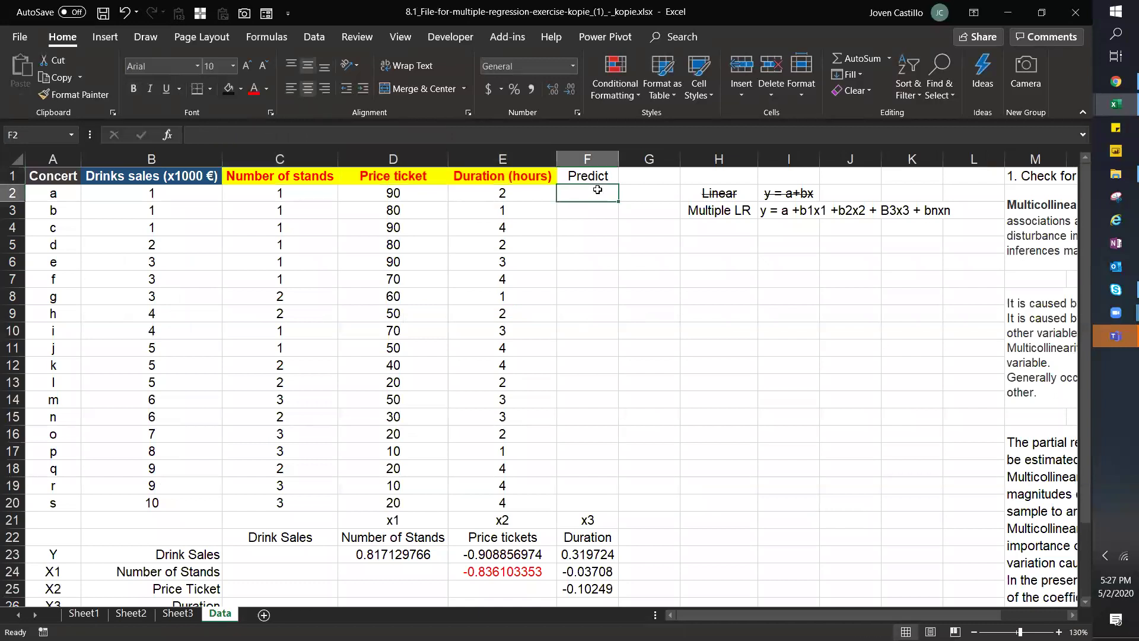
{"action": "type", "text": "="}
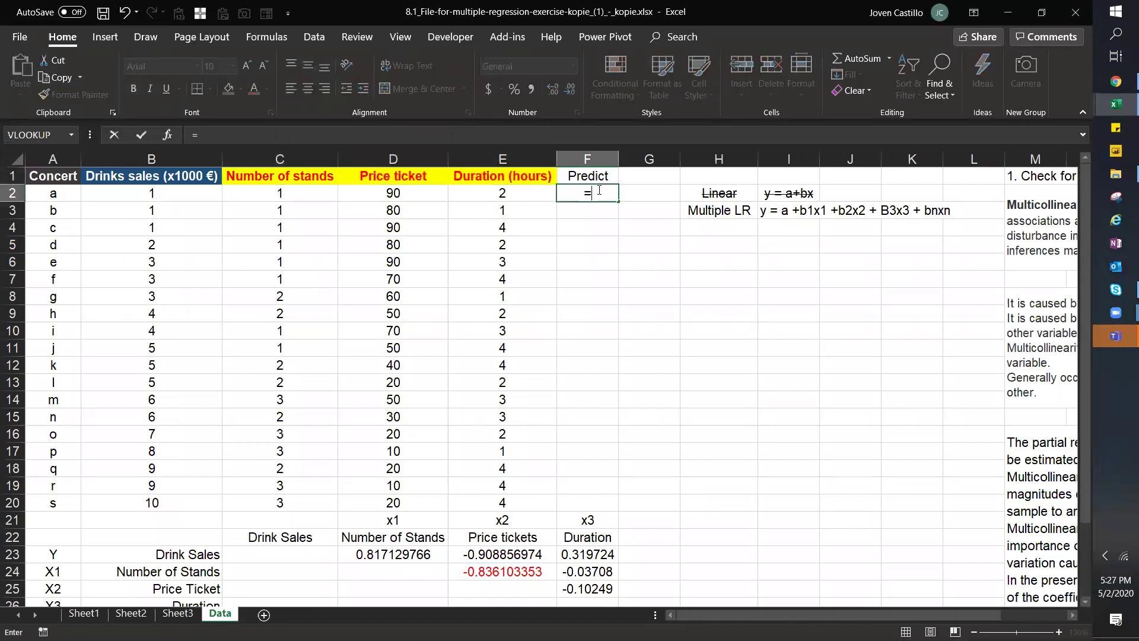
{"action": "key", "text": "Escape"}
{"action": "left_click", "coordinate": [595, 175]}
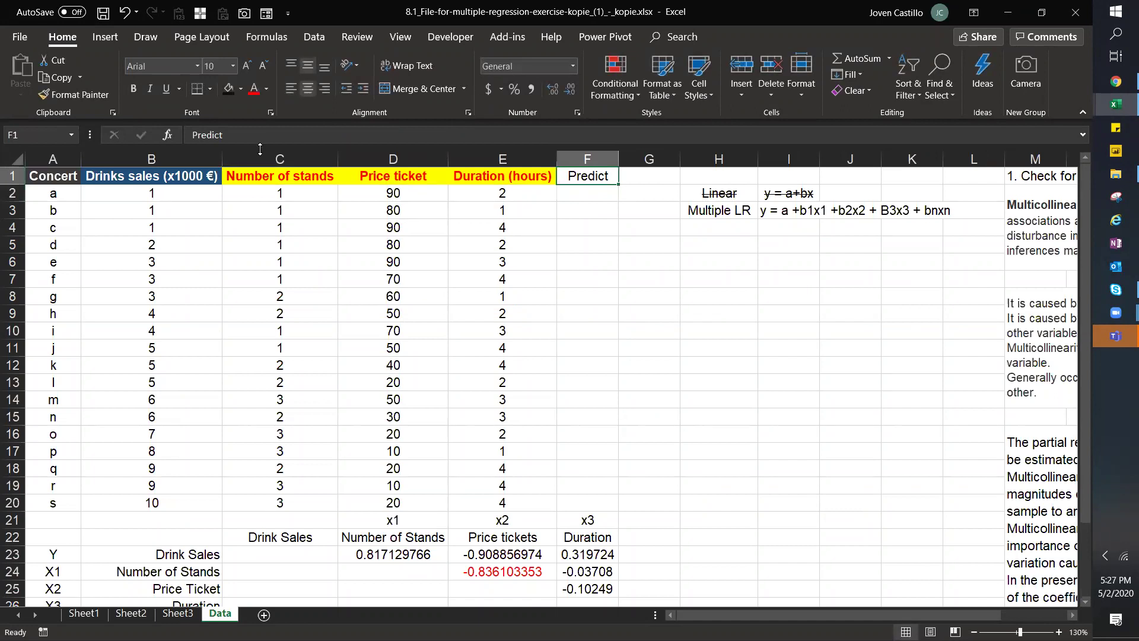
{"action": "left_click_drag", "start_coordinate": [125, 191], "coordinate": [143, 457]}
{"action": "key", "text": "shift+Right"}
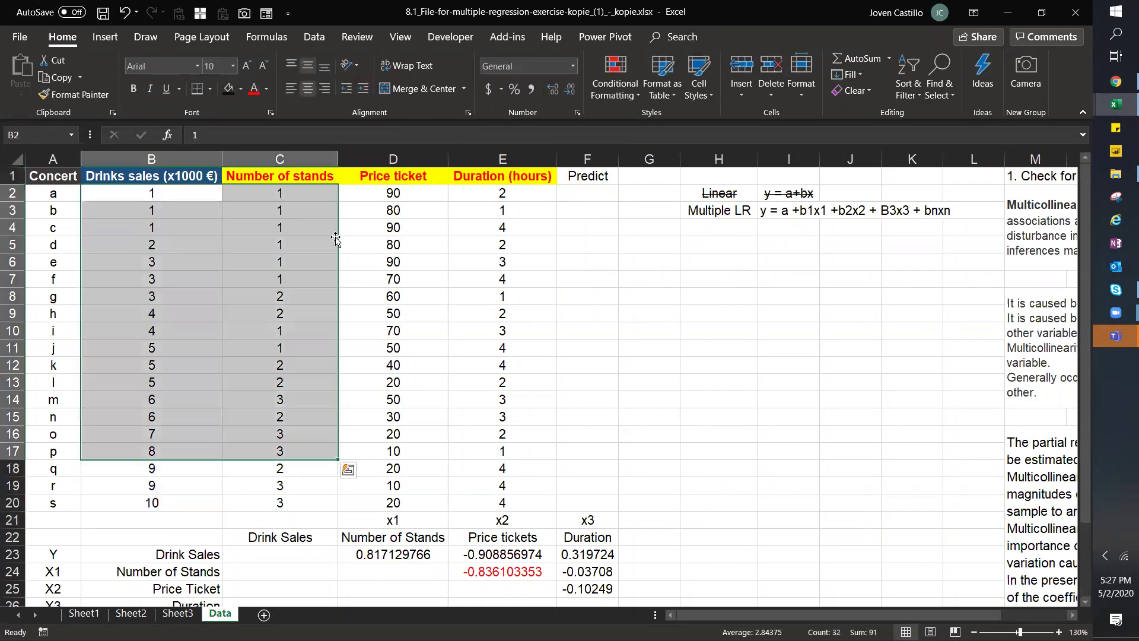
{"action": "left_click_drag", "start_coordinate": [295, 192], "coordinate": [514, 500]}
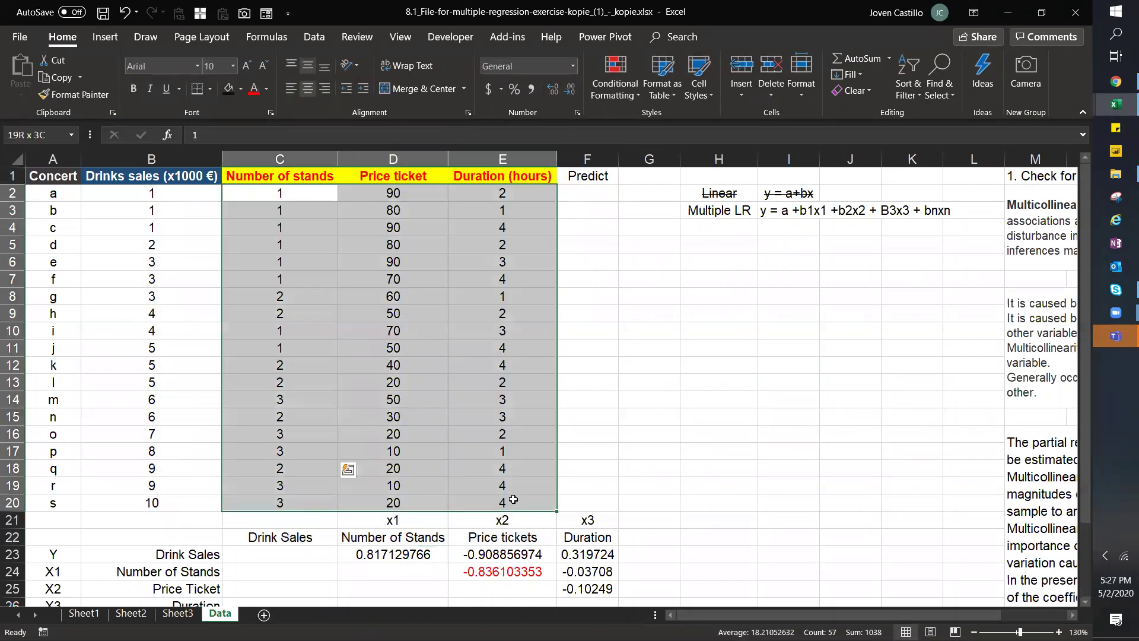
- Start a formula in F2 with an absolute reference to the intercept coefficient, Sheet3!$B$17, followed by a plus sign
{"action": "left_click", "coordinate": [591, 194]}
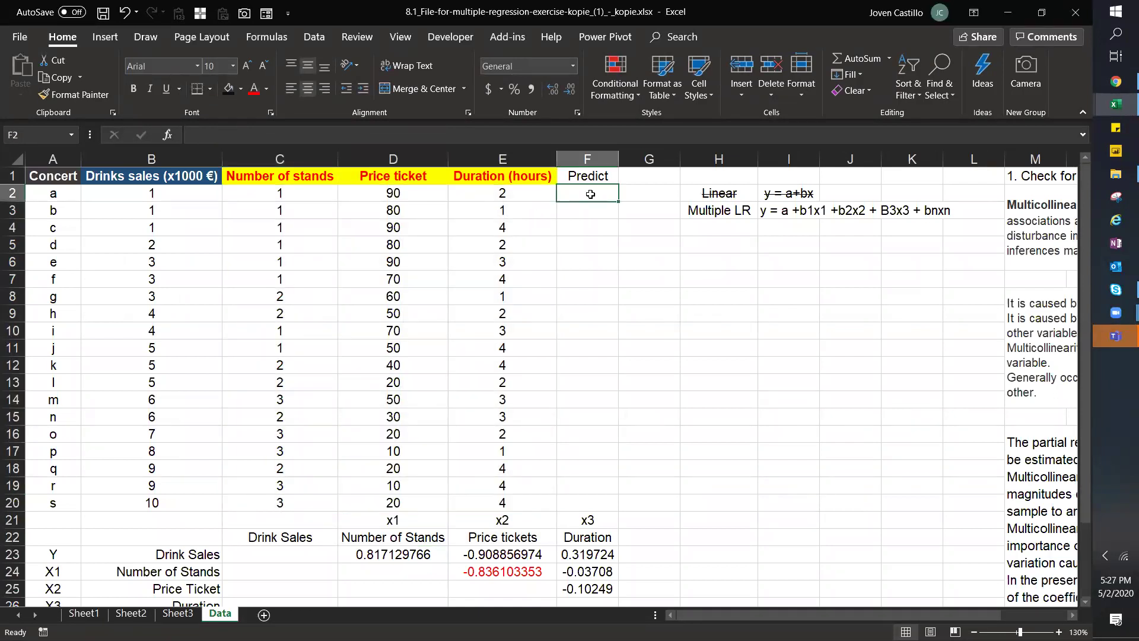
{"action": "type", "text": "="}
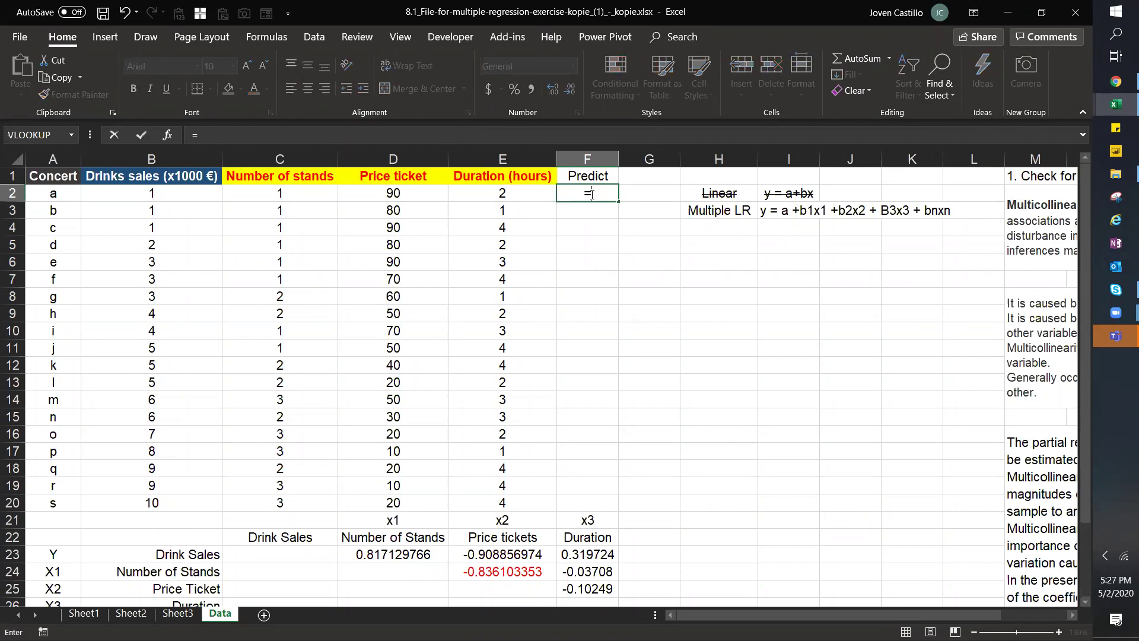
{"action": "left_click", "coordinate": [178, 614]}
{"action": "left_click", "coordinate": [133, 382]}
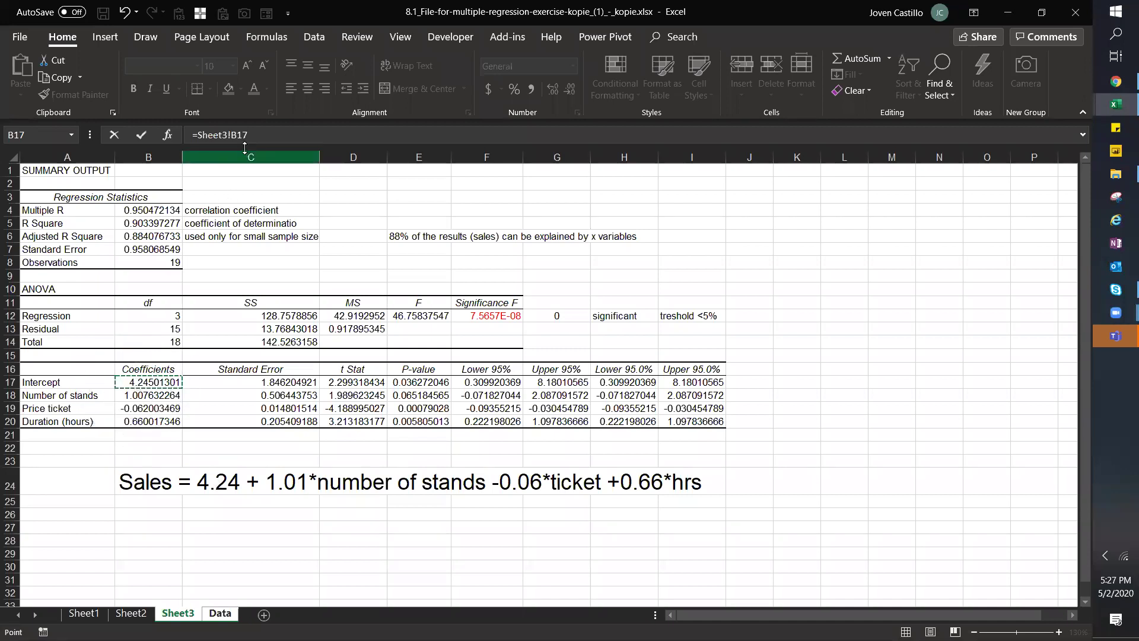
{"action": "left_click", "coordinate": [231, 136]}
{"action": "type", "text": "$"}
{"action": "left_click", "coordinate": [246, 141]}
{"action": "type", "text": "$17+"}
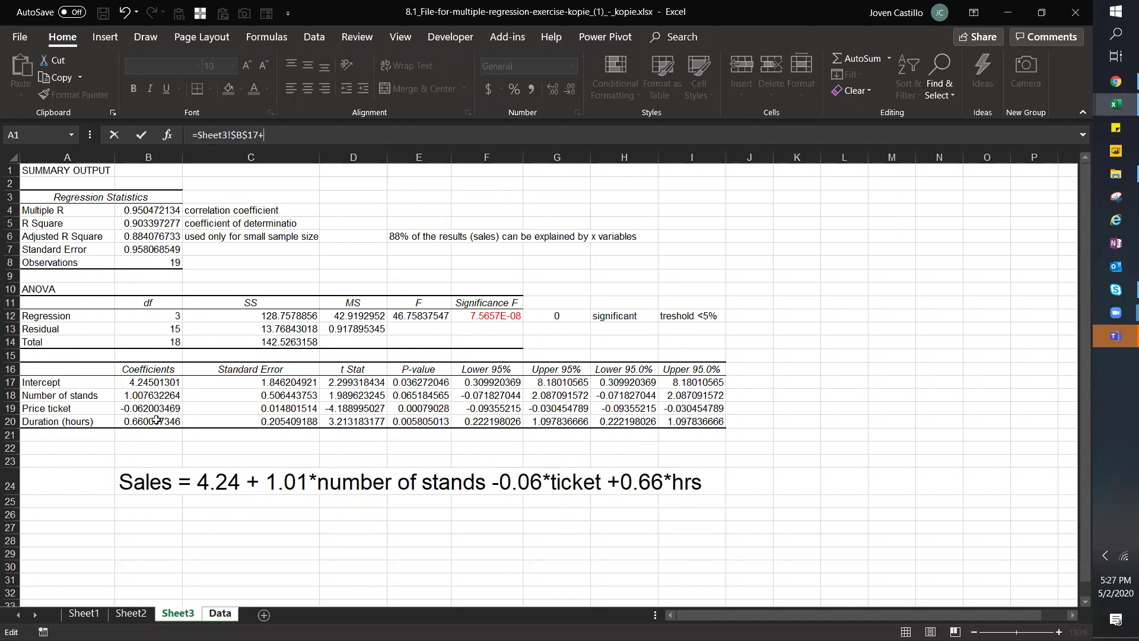
- Add the number-of-stands term to the F2 formula as (Sheet3!$B$18*Data!C2)
{"action": "left_click", "coordinate": [142, 400]}
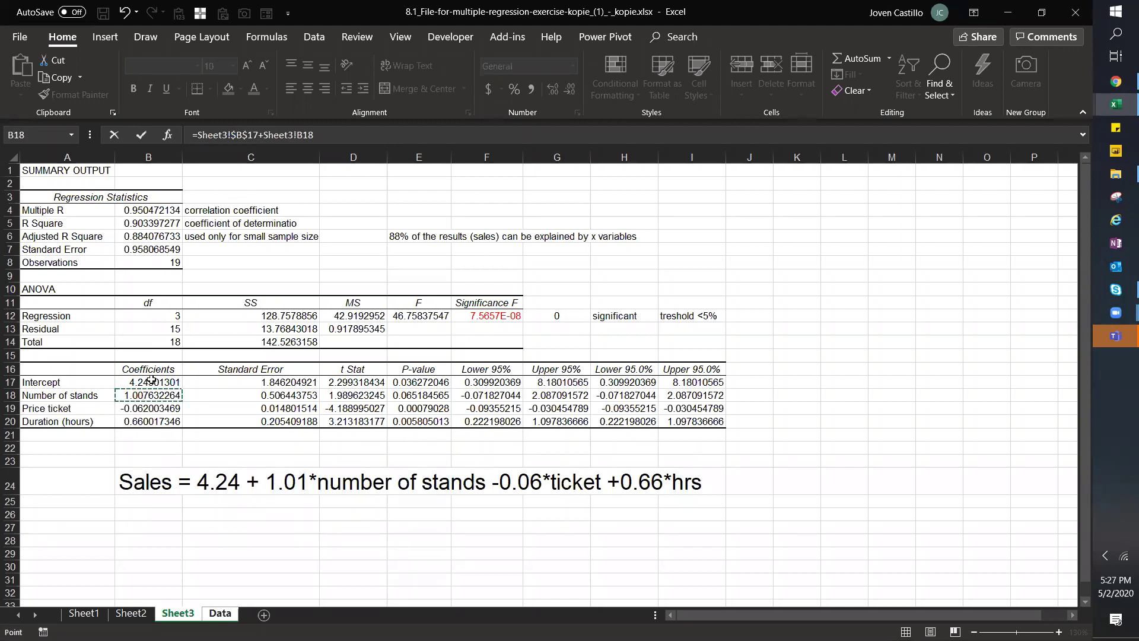
{"action": "key", "text": "F4"}
{"action": "left_click", "coordinate": [265, 134]}
{"action": "type", "text": "("}
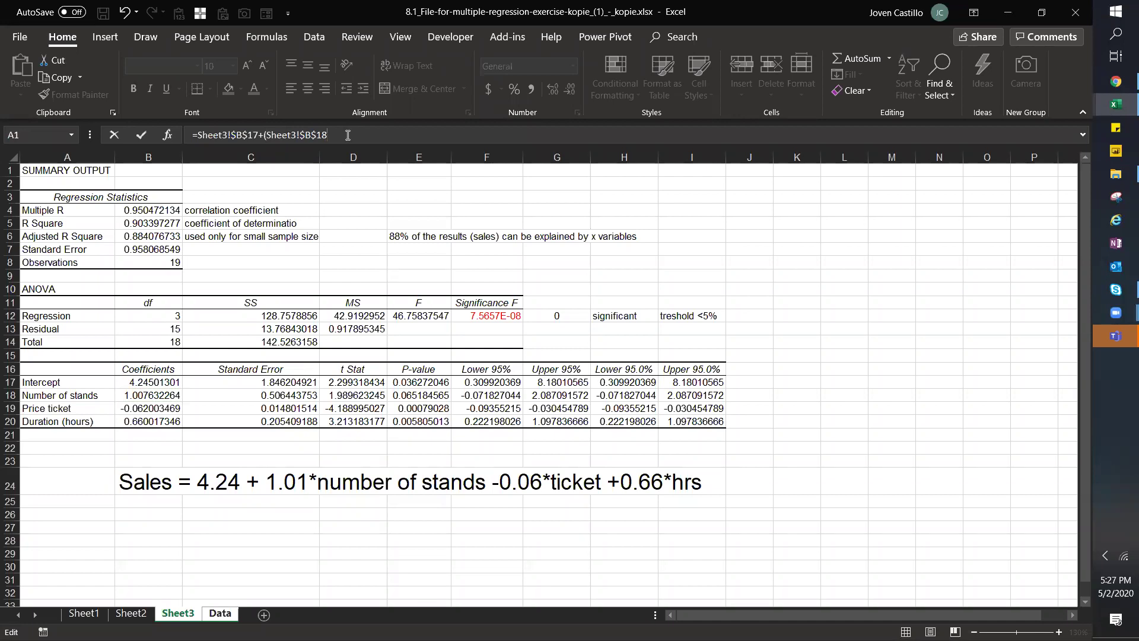
{"action": "type", "text": "*"}
{"action": "left_click", "coordinate": [220, 612]}
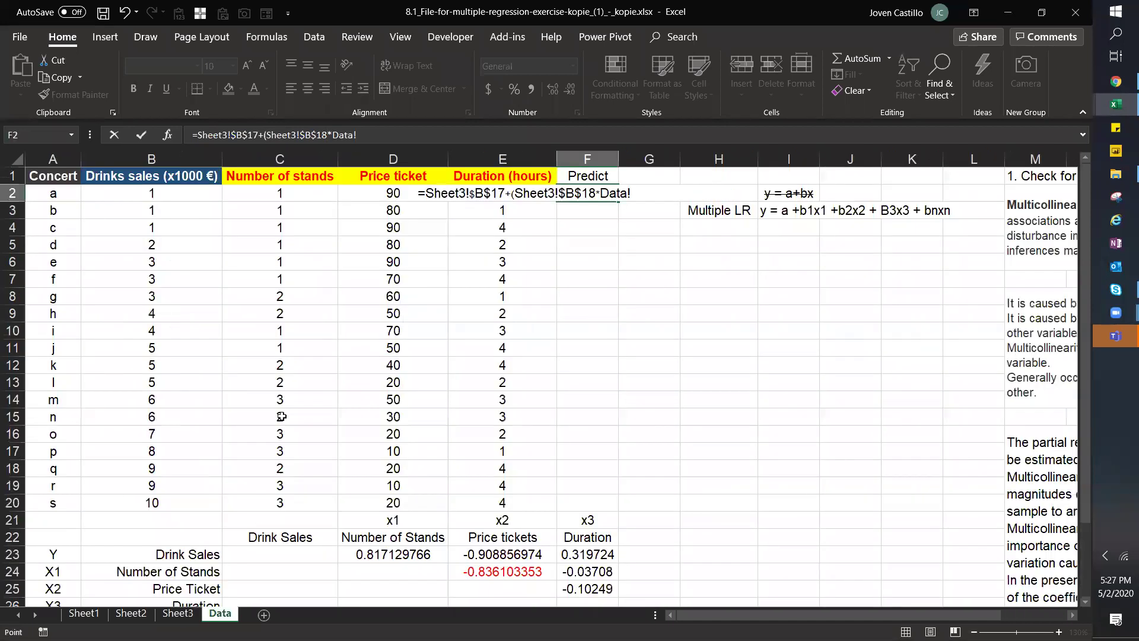
{"action": "left_click", "coordinate": [287, 194]}
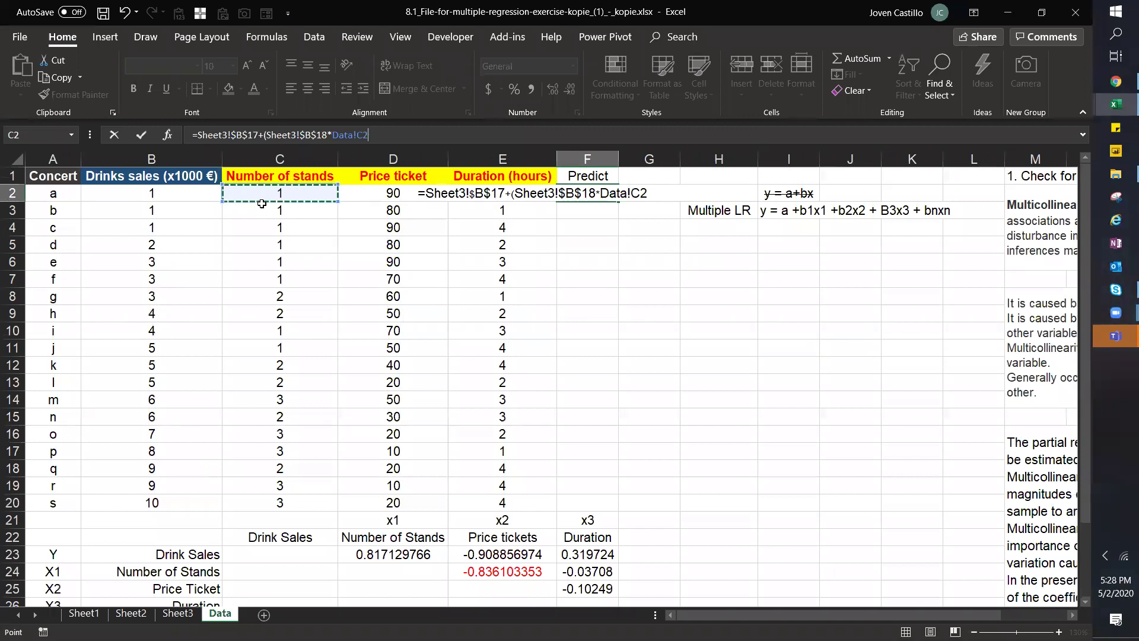
{"action": "type", "text": ")"}
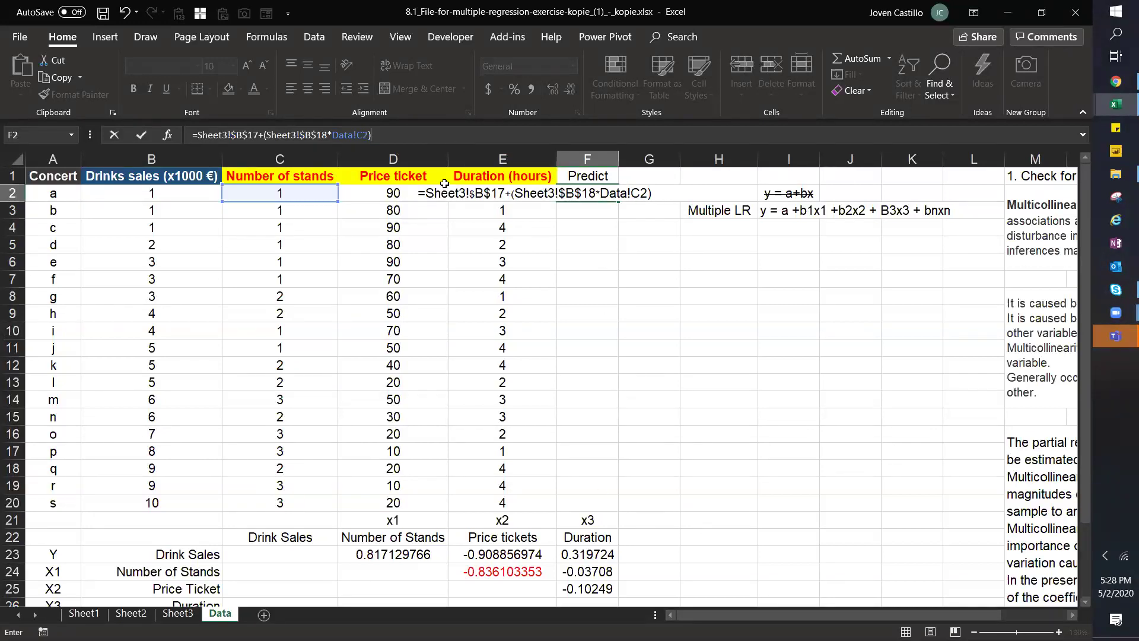
- Add the ticket price term to the F2 formula as +(Sheet3!$B$19*Data!D2)
{"action": "type", "text": "+("}
{"action": "left_click", "coordinate": [178, 613]}
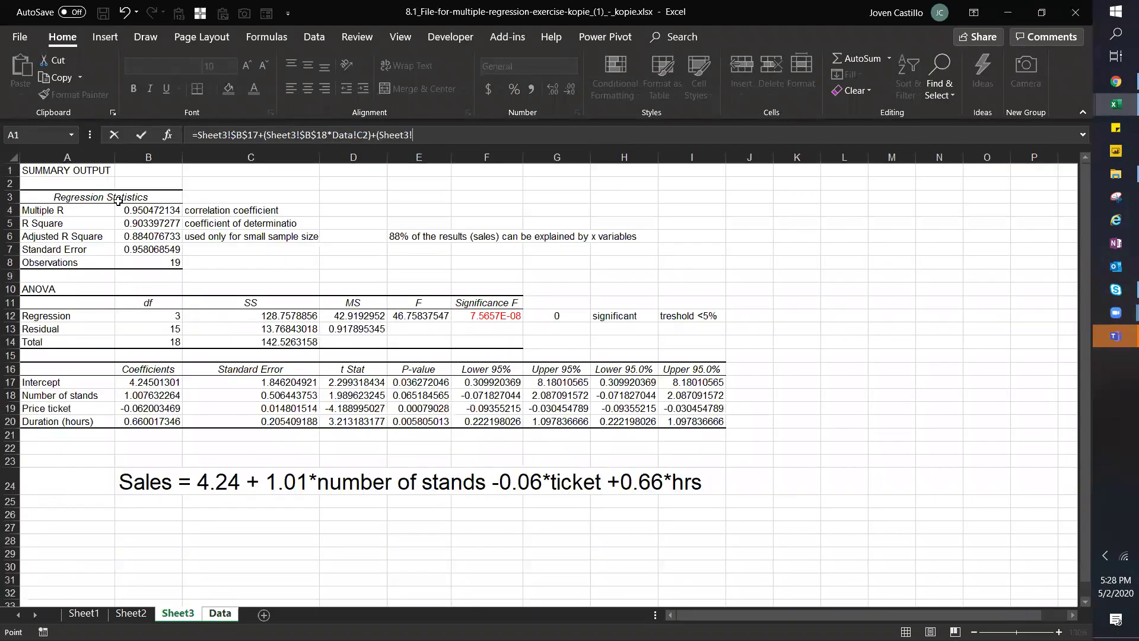
{"action": "left_click", "coordinate": [136, 408]}
{"action": "key", "text": "F4"}
{"action": "type", "text": "*"}
{"action": "left_click", "coordinate": [219, 615]}
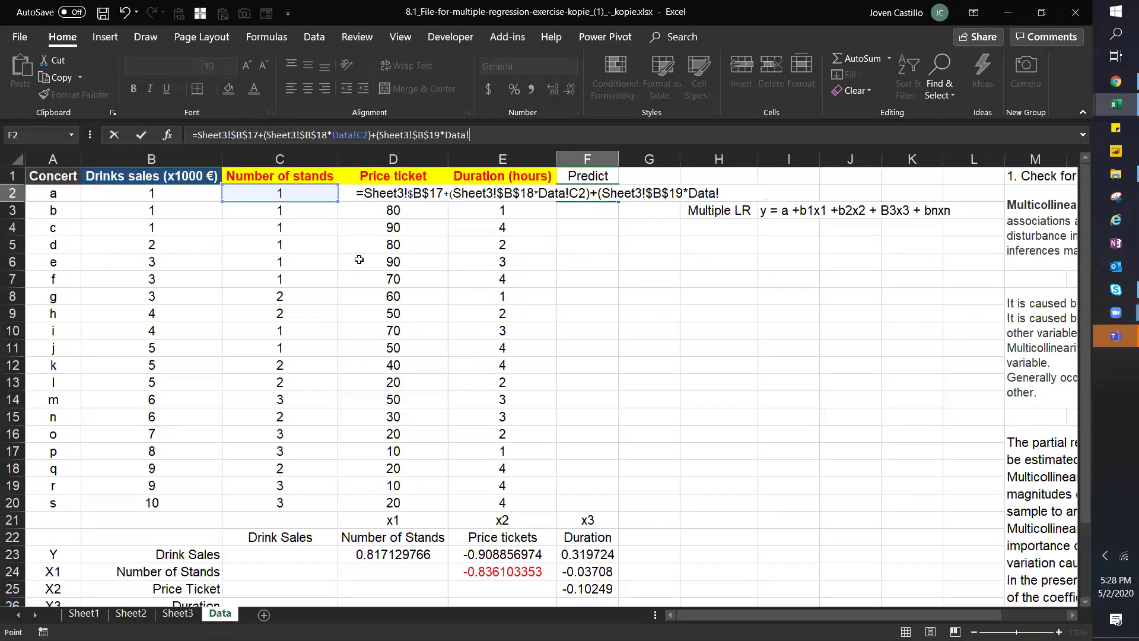
{"action": "left_click", "coordinate": [392, 211]}
{"action": "left_click", "coordinate": [374, 200]}
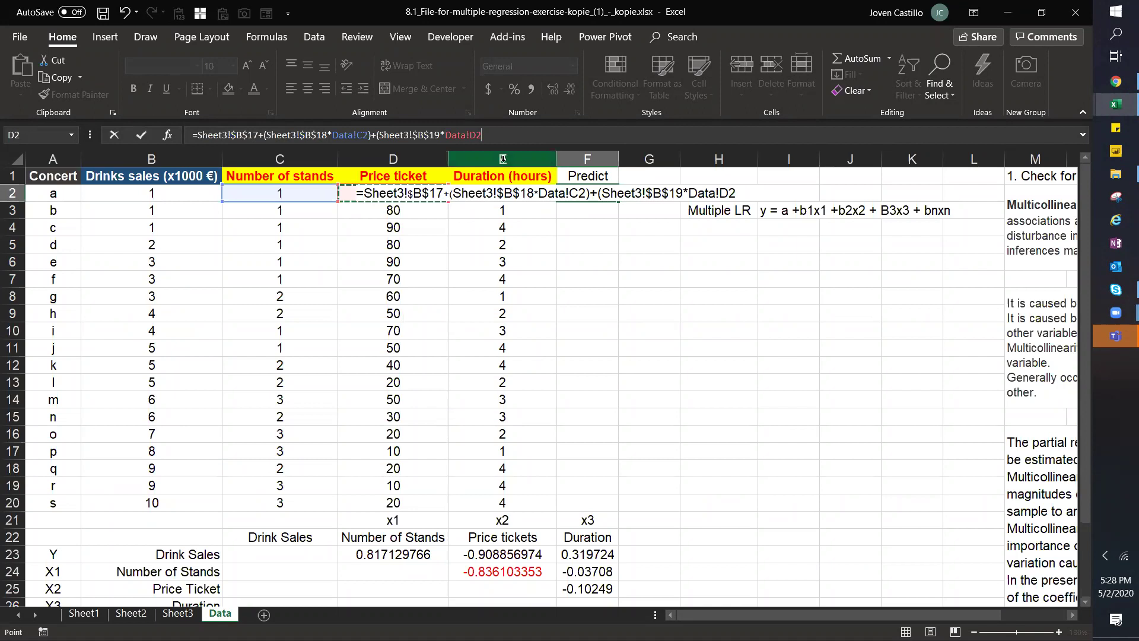
{"action": "type", "text": ")"}
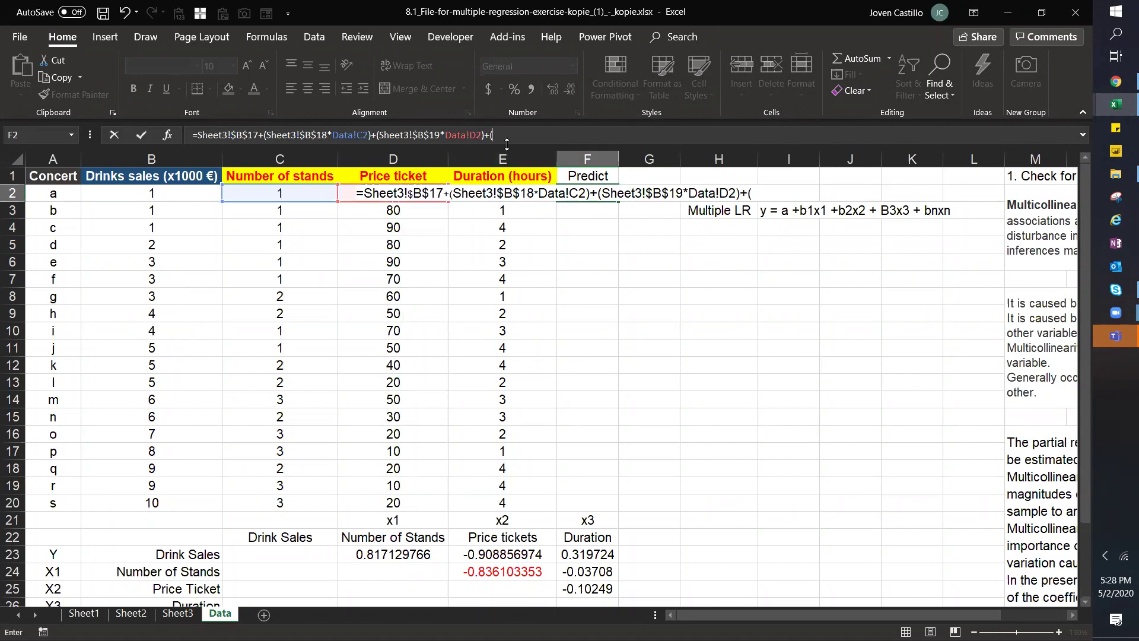
- Complete the F2 formula with the duration term +(Sheet3!$B$20*Data!E2) and fill it down through F20
{"action": "type", "text": "+("}
{"action": "left_click", "coordinate": [177, 613]}
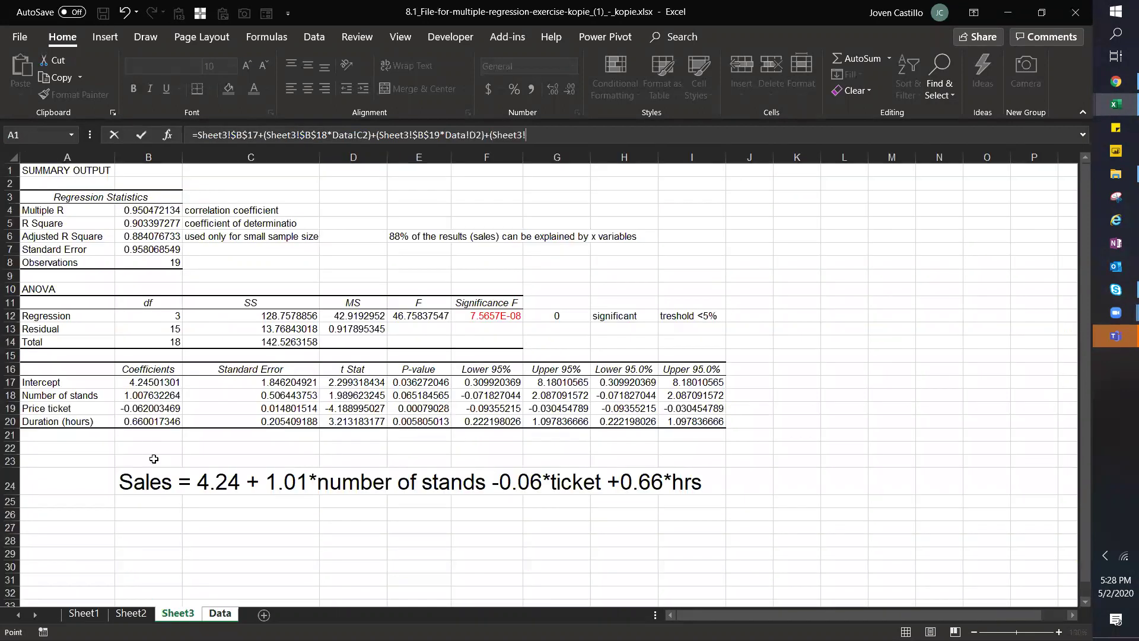
{"action": "left_click", "coordinate": [159, 420]}
{"action": "key", "text": "F4"}
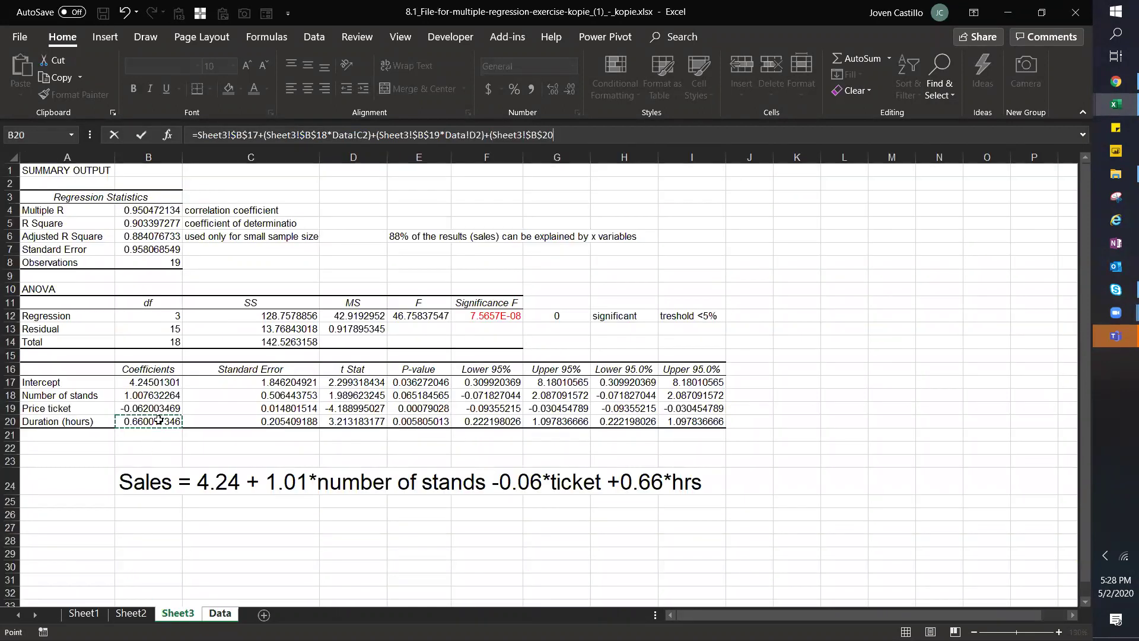
{"action": "type", "text": "*"}
{"action": "left_click", "coordinate": [220, 614]}
{"action": "left_click", "coordinate": [493, 205]}
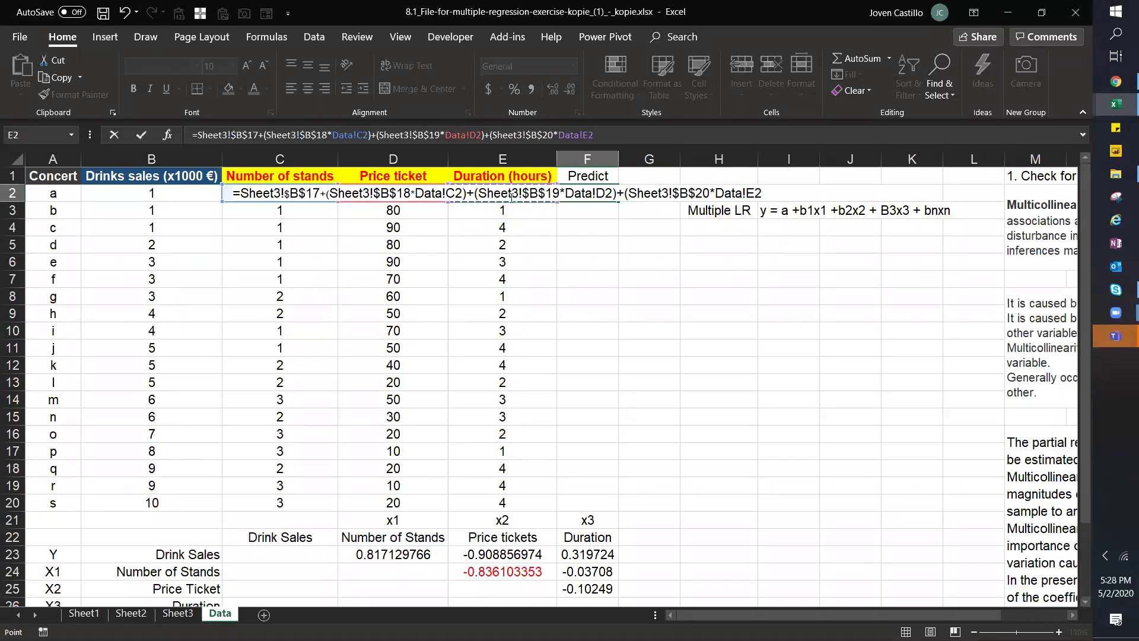
{"action": "type", "text": ")"}
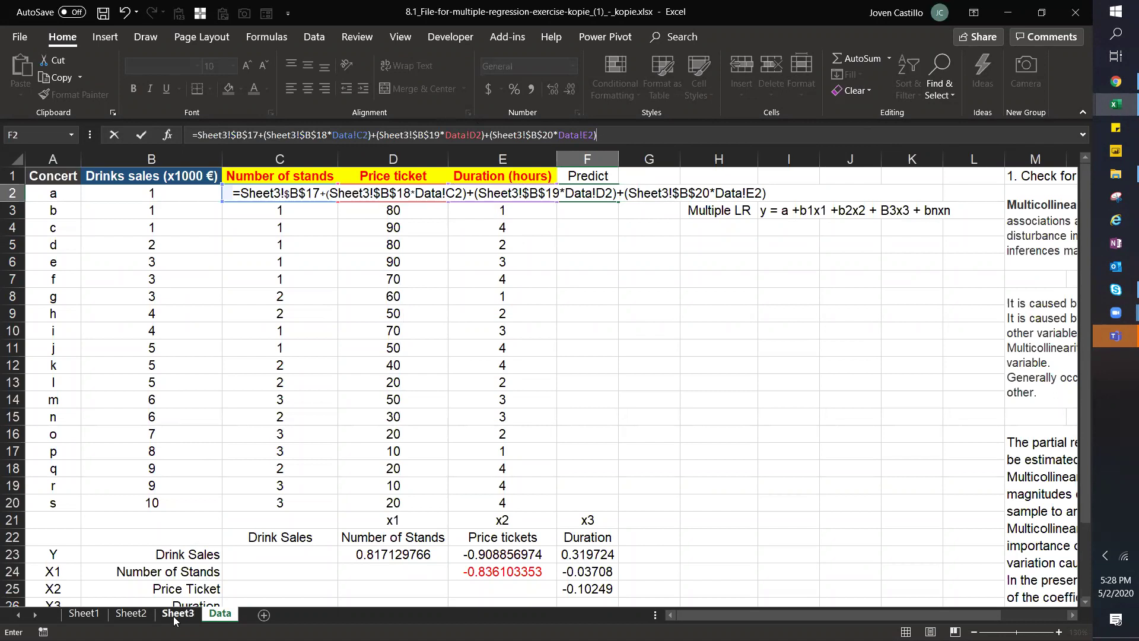
{"action": "key", "text": "Return"}
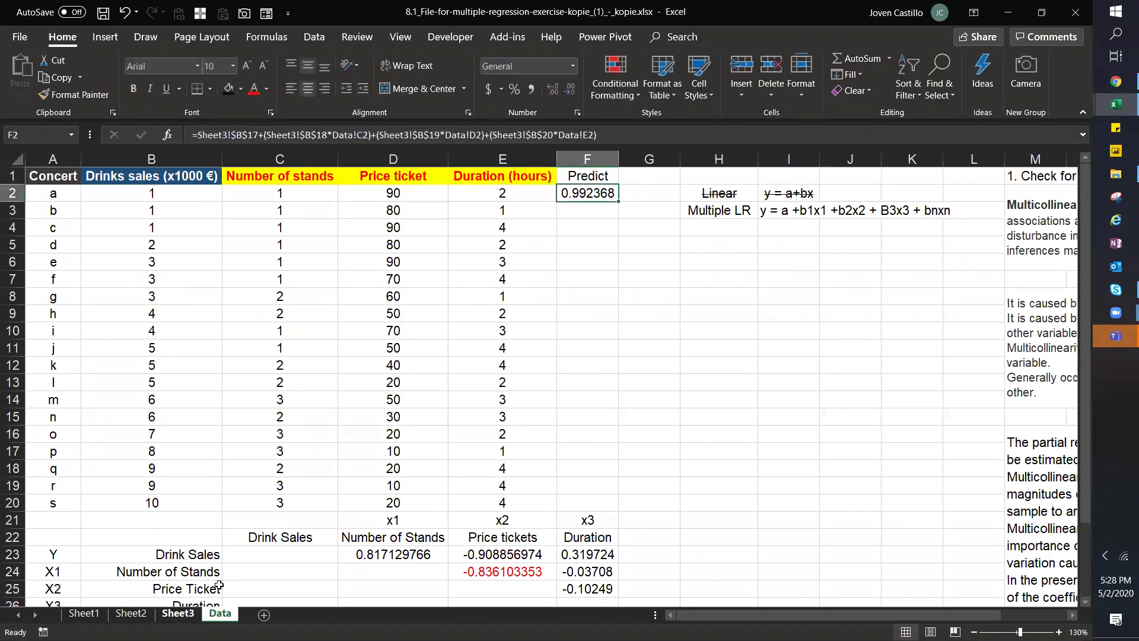
{"action": "left_click_drag", "start_coordinate": [617, 201], "coordinate": [590, 510]}
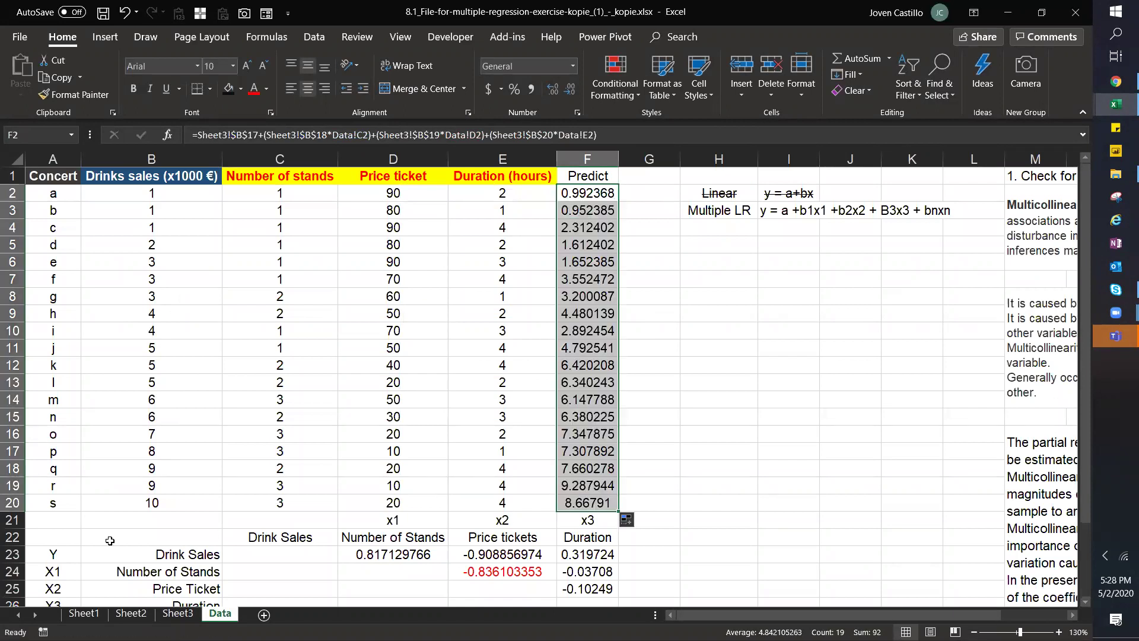
- Insert three blank rows at row 21, between the concert data and the correlation table
{"action": "left_click", "coordinate": [12, 520]}
{"action": "left_click", "coordinate": [742, 77]}
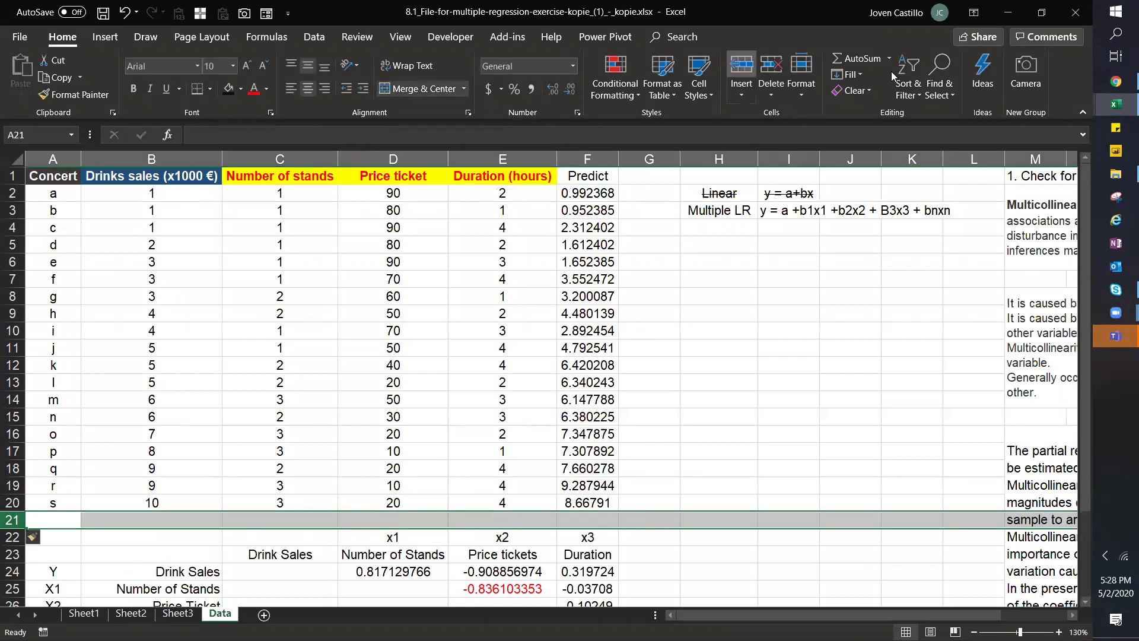
{"action": "left_click", "coordinate": [743, 77]}
{"action": "left_click", "coordinate": [743, 77]}
{"action": "left_click", "coordinate": [609, 418]}
{"action": "left_click_drag", "start_coordinate": [591, 193], "coordinate": [574, 504]}
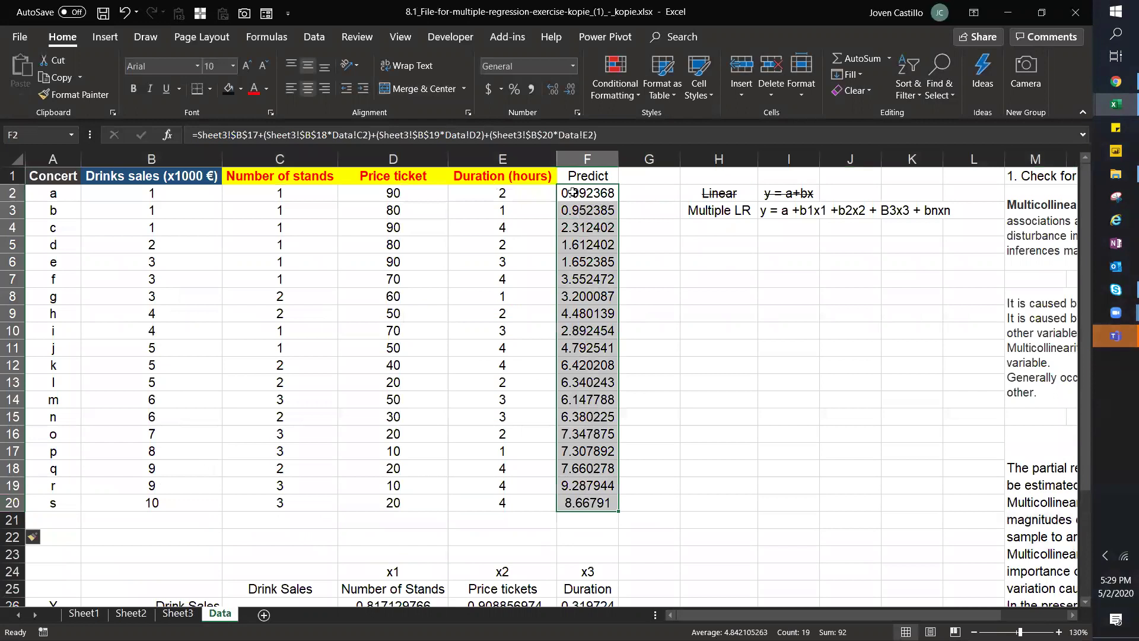
{"action": "left_click_drag", "start_coordinate": [298, 194], "coordinate": [502, 503]}
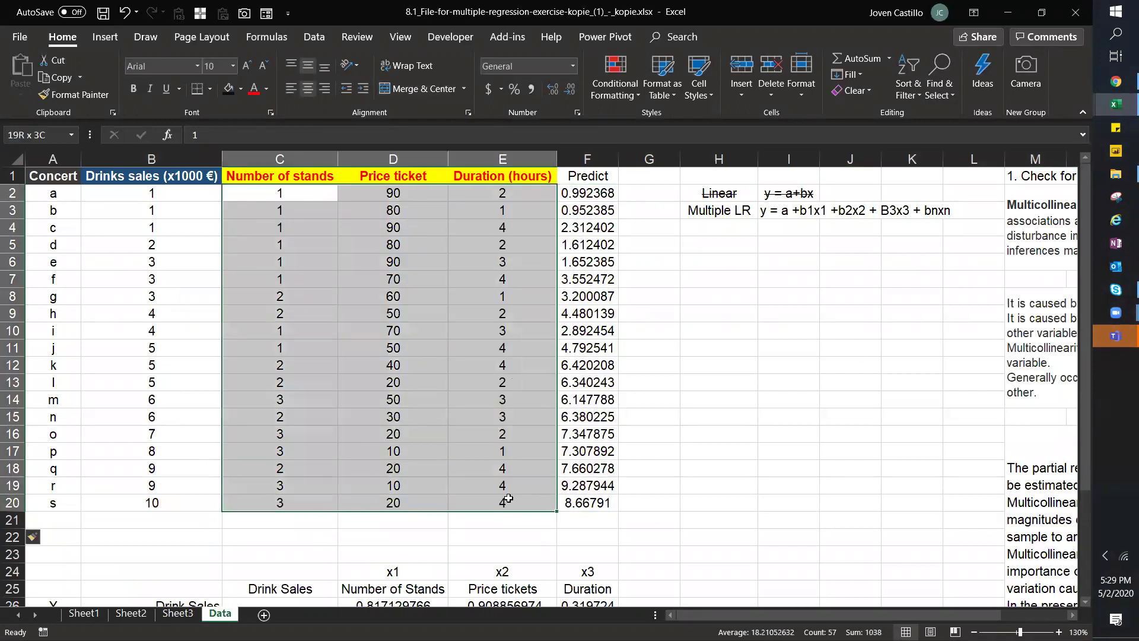
{"action": "left_click", "coordinate": [502, 503]}
- Format the predicted values in F2:F20 in comma style with one decimal place
{"action": "left_click_drag", "start_coordinate": [606, 503], "coordinate": [610, 191]}
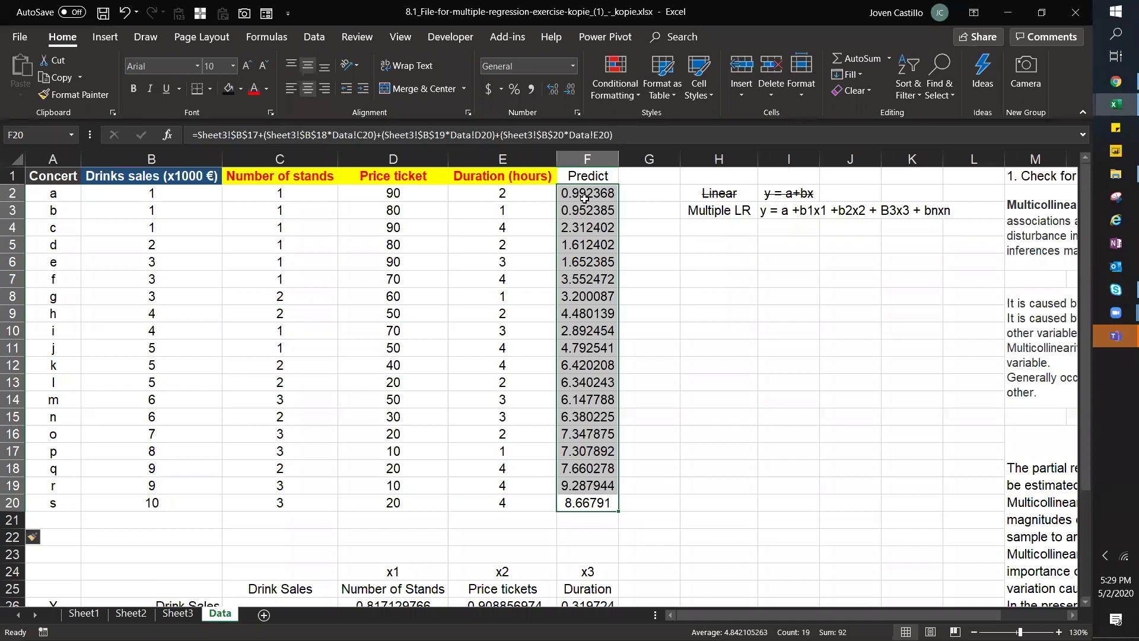
{"action": "mouse_move", "coordinate": [585, 200]}
{"action": "left_mouse_down"}
{"action": "mouse_move", "coordinate": [596, 506]}
{"action": "mouse_move", "coordinate": [601, 195]}
{"action": "left_mouse_up"}
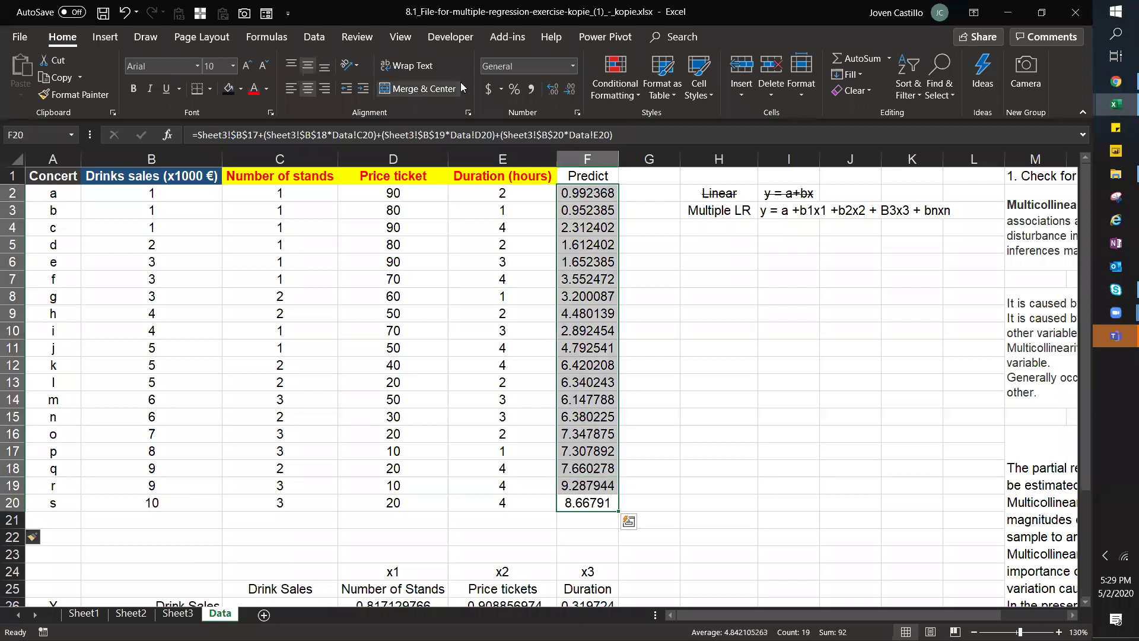
{"action": "left_click", "coordinate": [532, 89]}
{"action": "left_click", "coordinate": [561, 92]}
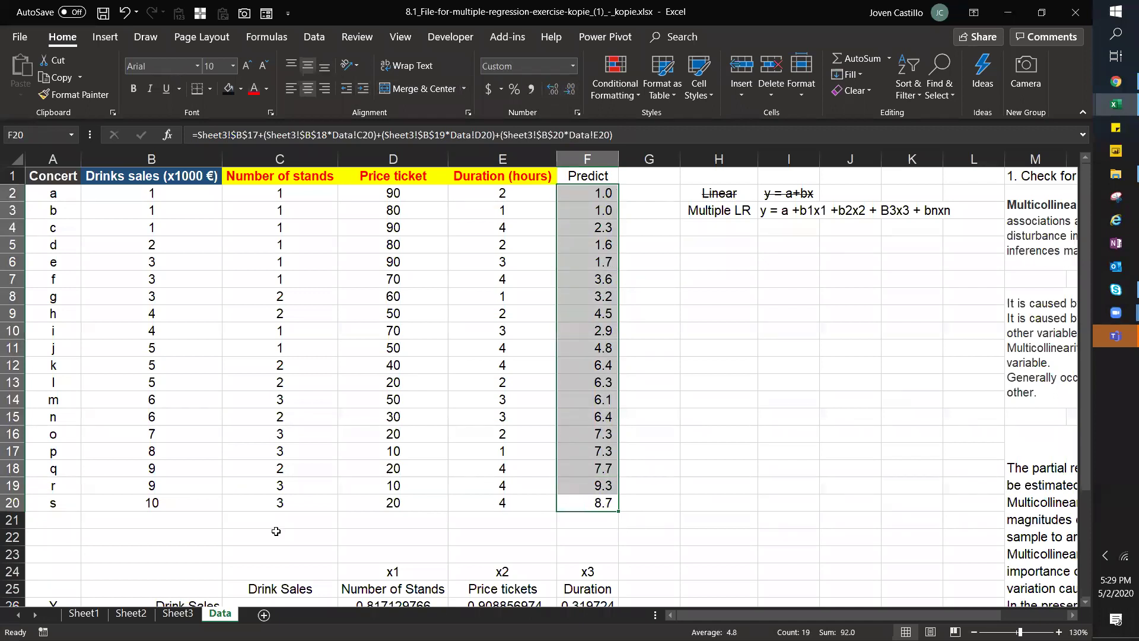
- Enter the new concert's name, a person's first name, in A21
{"action": "left_click", "coordinate": [276, 531]}
{"action": "left_click", "coordinate": [59, 520]}
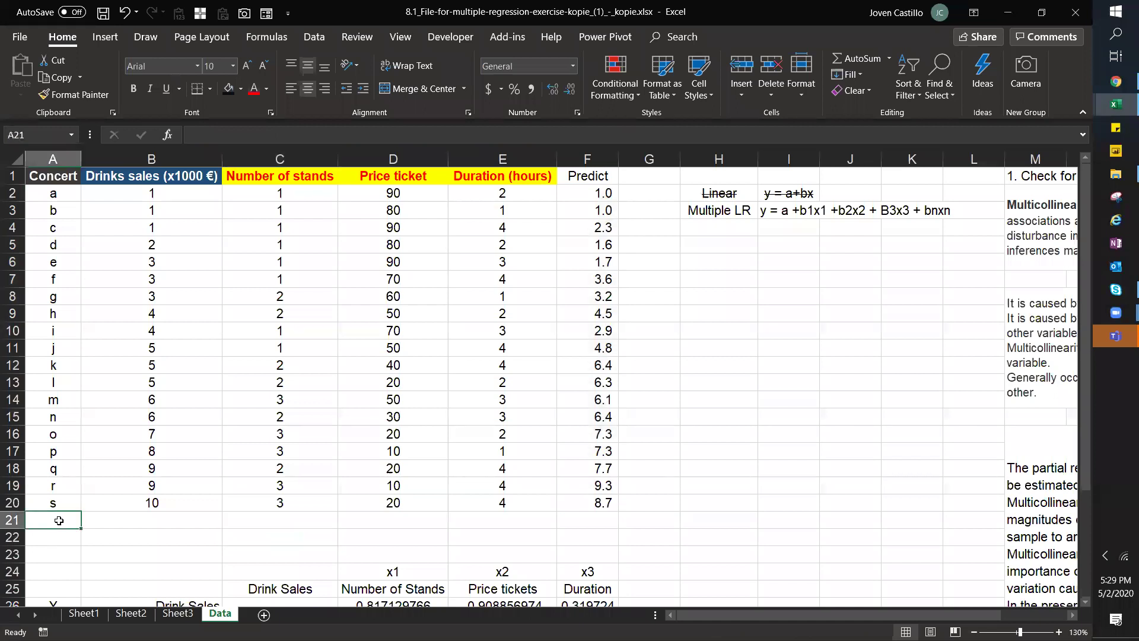
{"action": "type", "text": "Joven"}
{"action": "key", "text": "Tab"}
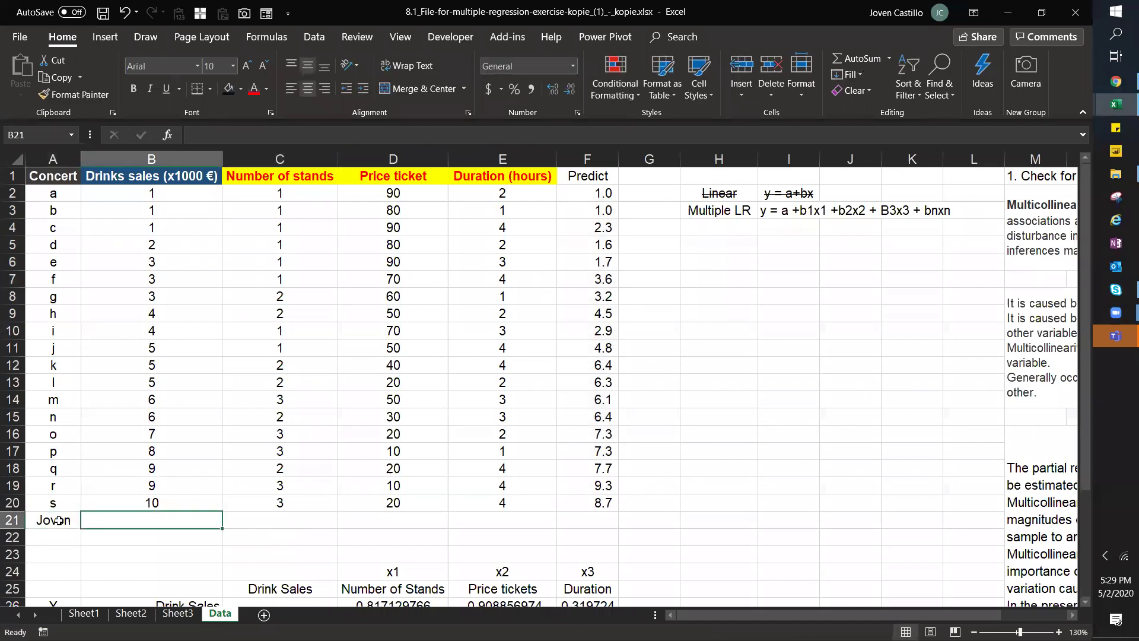
- Highlight the empty drinks sales cell B21 with a yellow fill
{"action": "left_click", "coordinate": [229, 89]}
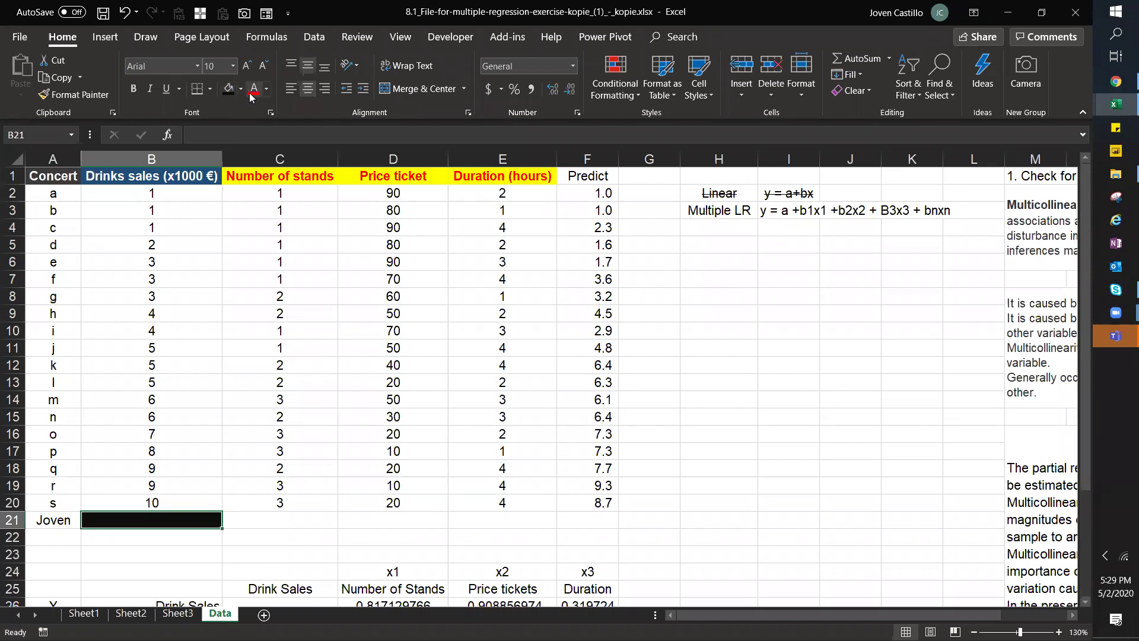
{"action": "key", "text": "ctrl+z"}
{"action": "left_click", "coordinate": [241, 89]}
{"action": "left_click", "coordinate": [262, 213]}
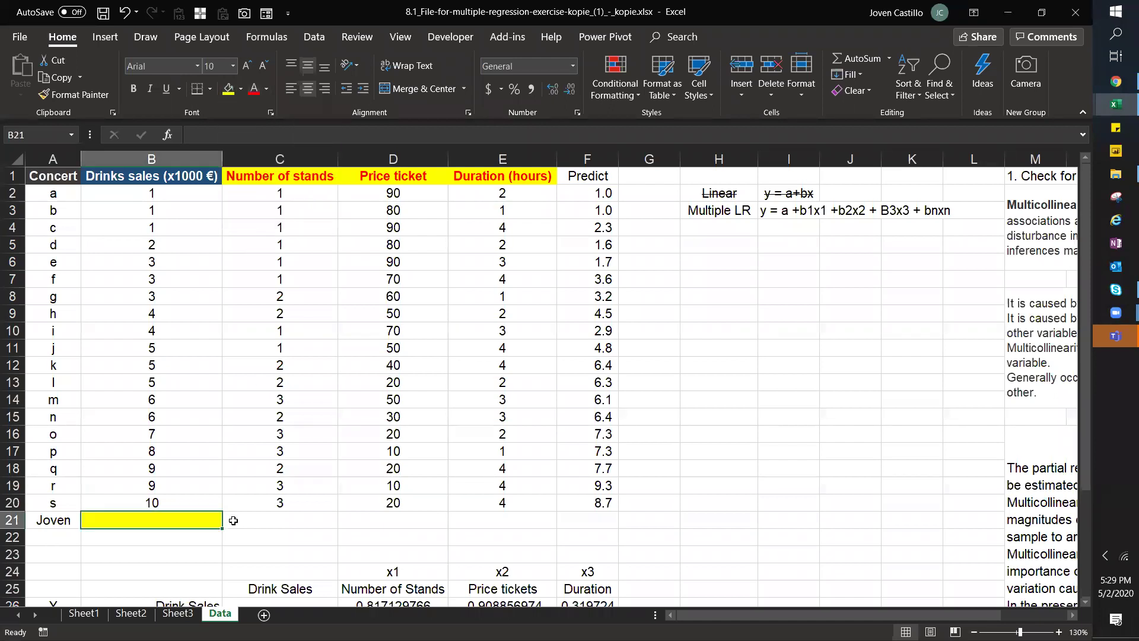
- Enter 2 stands, a ticket price of 10 and a duration of 5 hours for the new concert in C21:E21
{"action": "left_click_drag", "start_coordinate": [278, 516], "coordinate": [277, 520]}
{"action": "key", "text": "Tab"}
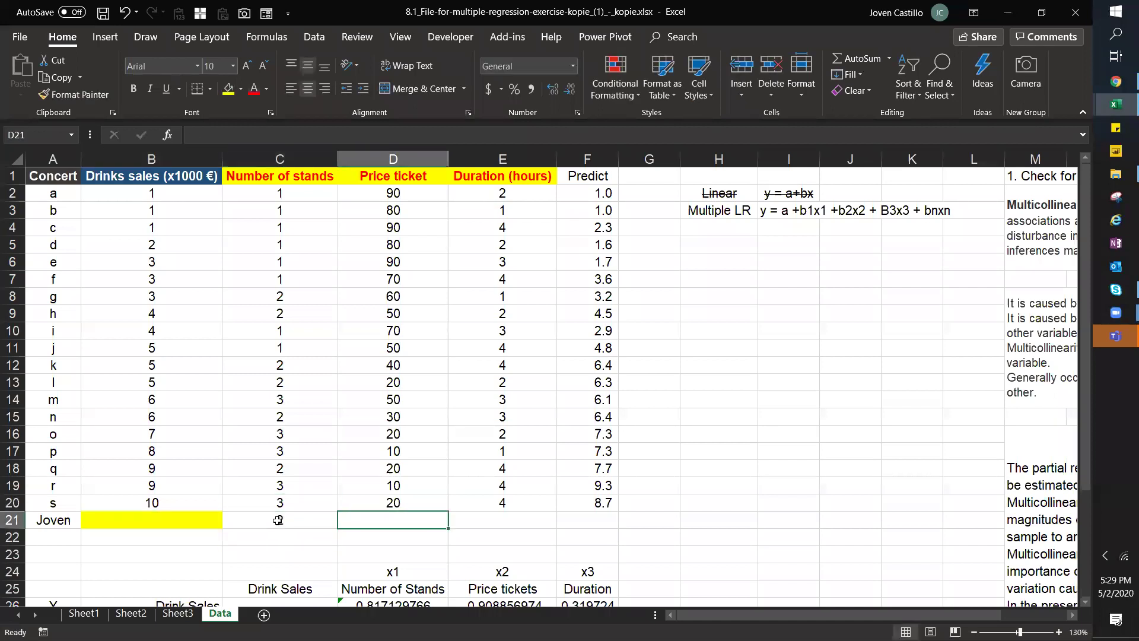
{"action": "key", "text": "Tab"}
{"action": "left_click", "coordinate": [397, 518]}
{"action": "type", "text": "10"}
{"action": "key", "text": "Tab"}
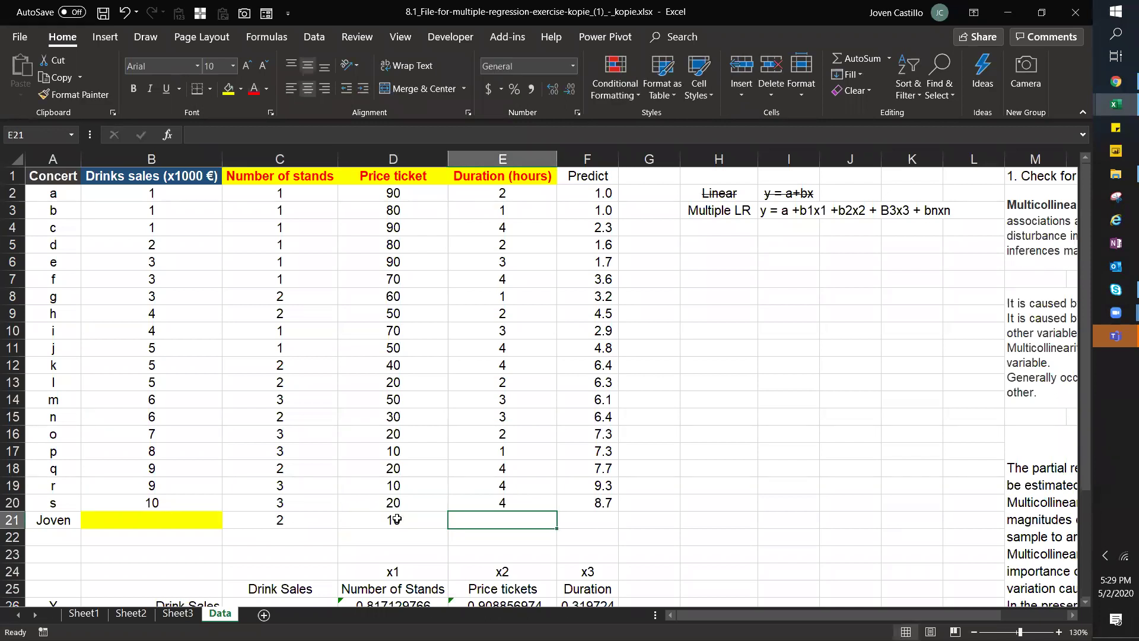
{"action": "type", "text": "5"}
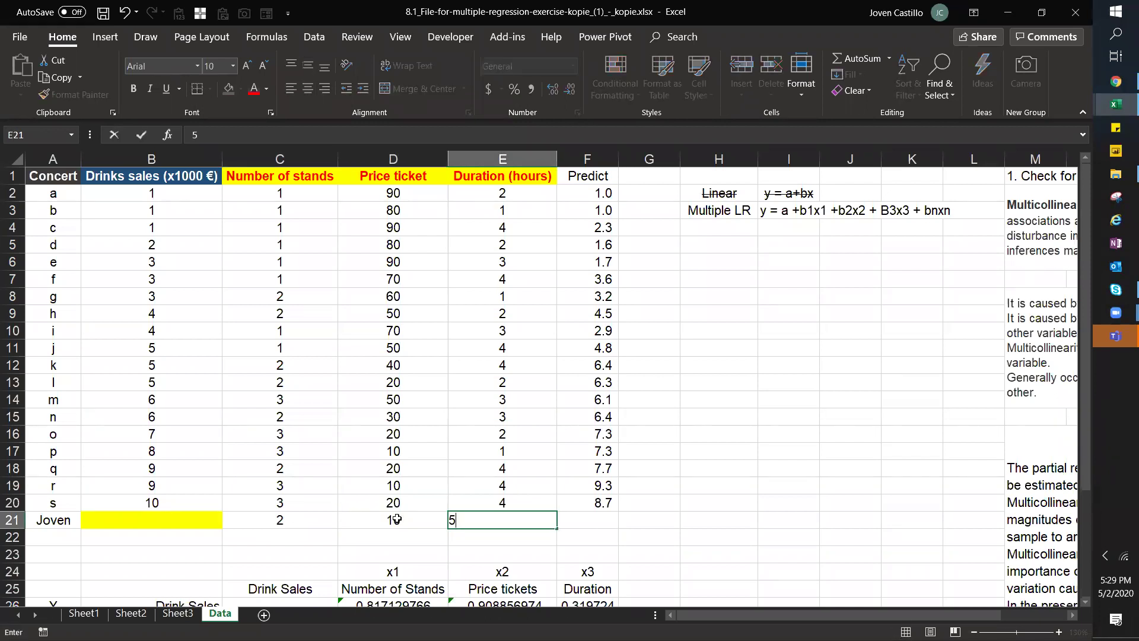
{"action": "key", "text": "Tab"}
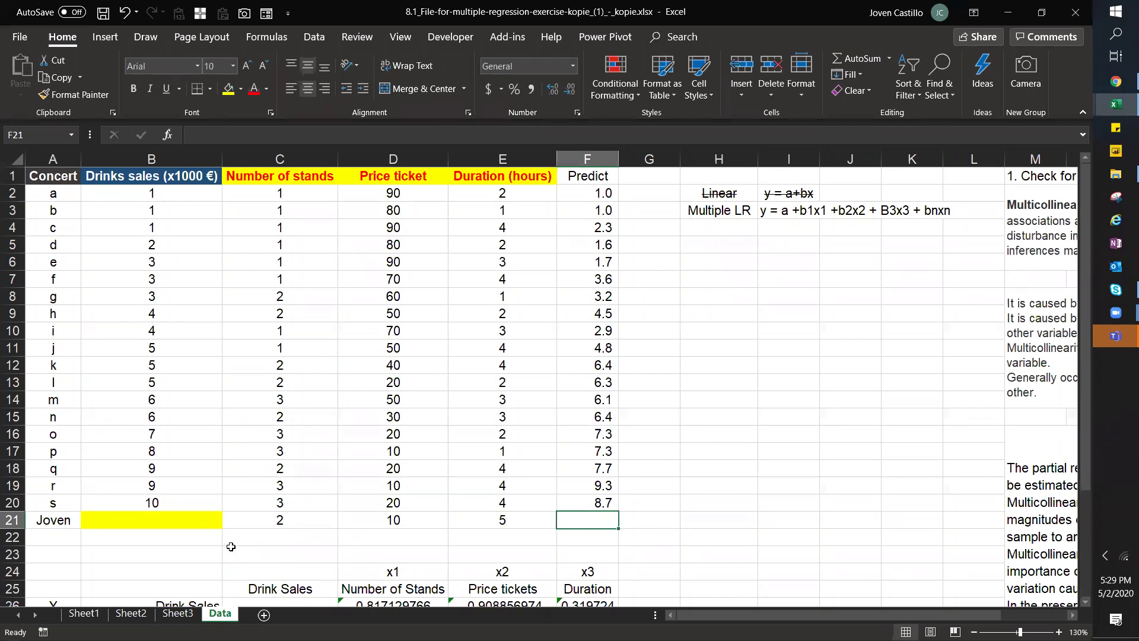
- Copy the prediction formula from F20 to F21 for the new concert and check its cell references
{"action": "left_click", "coordinate": [599, 502]}
{"action": "key", "text": "ctrl+c"}
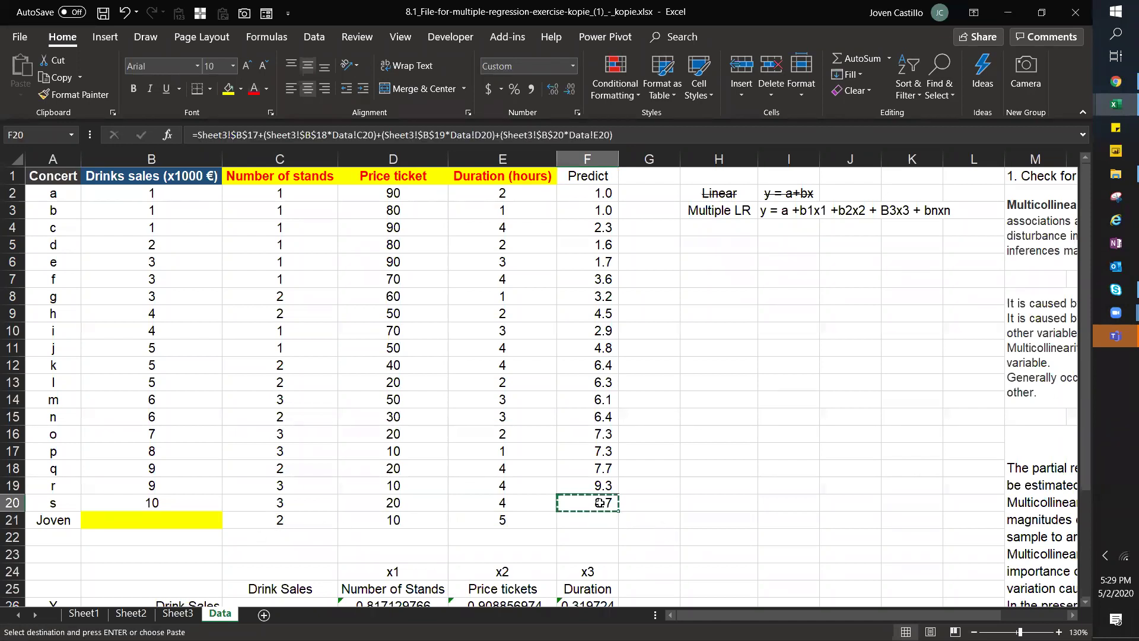
{"action": "key", "text": "Down"}
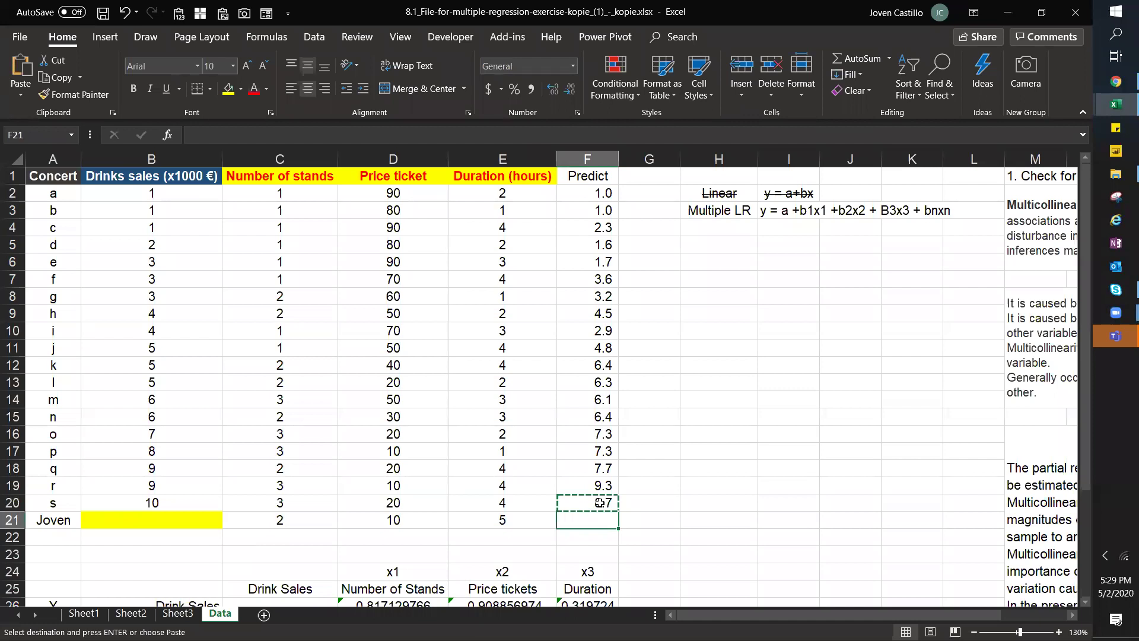
{"action": "key", "text": "ctrl+v"}
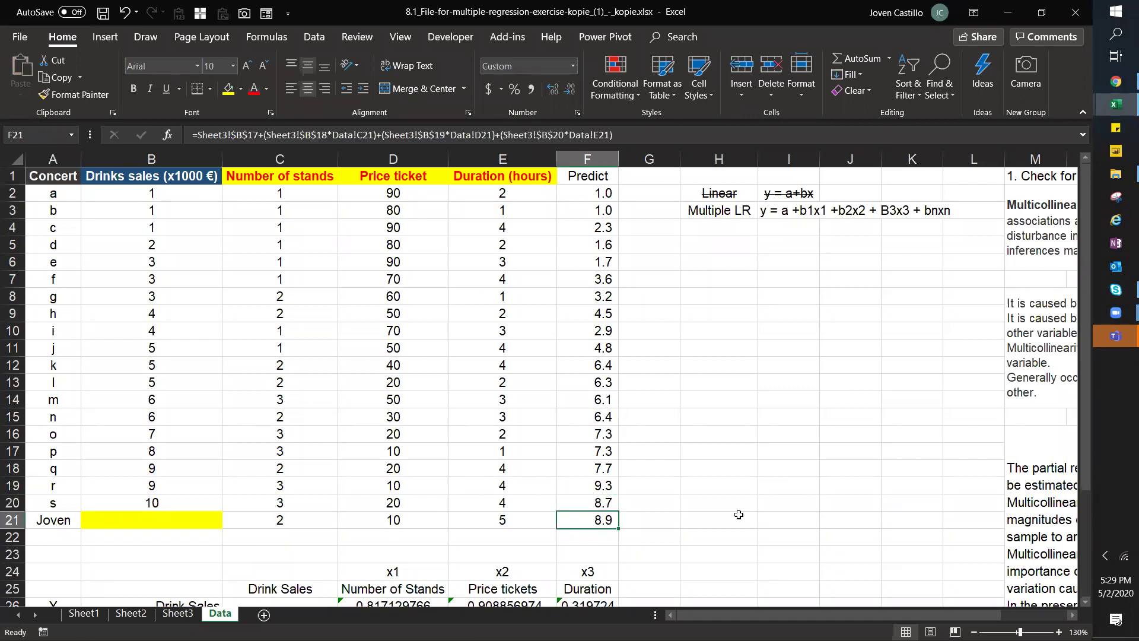
{"action": "key", "text": "F2"}
{"action": "key", "text": "Escape"}
{"action": "left_click", "coordinate": [620, 529]}
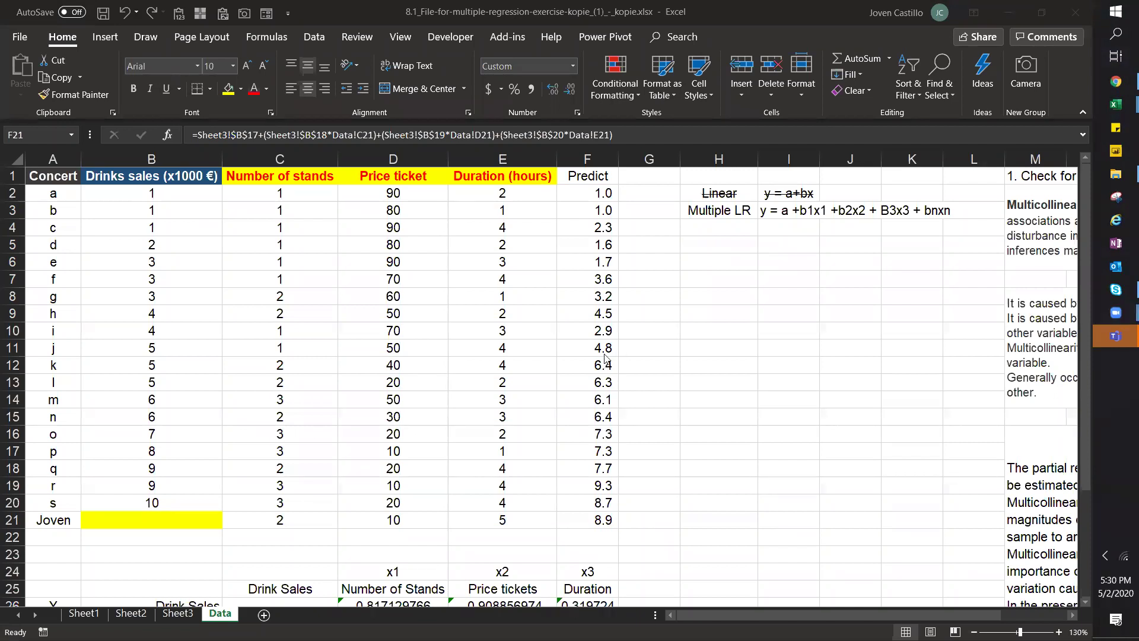
- Switch to the course site in Chrome and open class 2A's to-grade list for EXERCISE Multiple OLS regression
{"action": "left_click", "coordinate": [593, 189]}
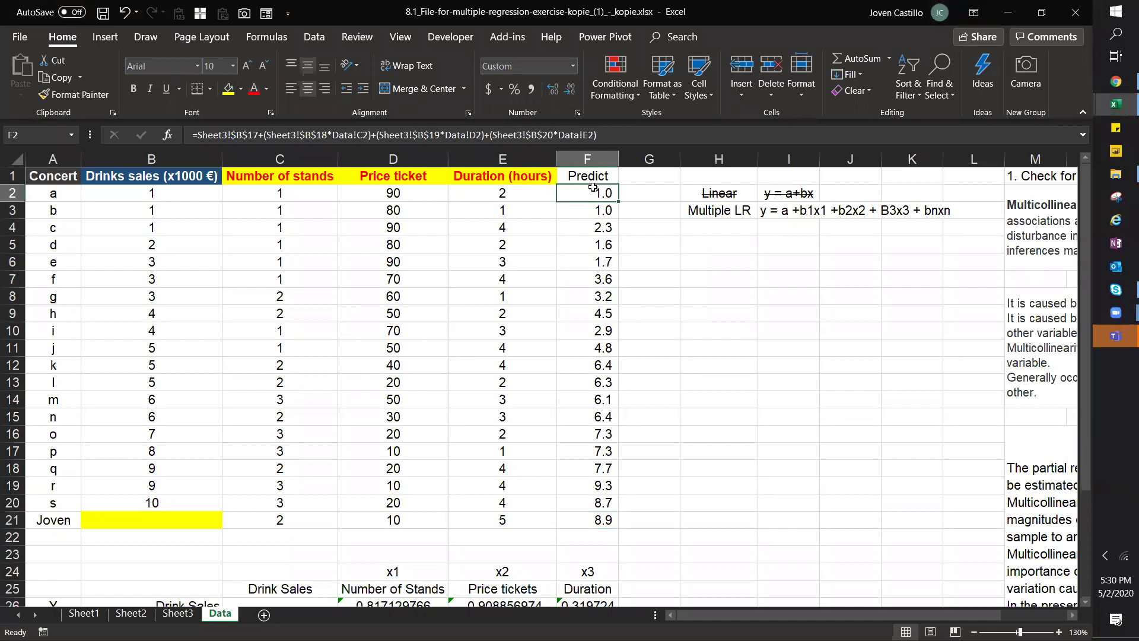
{"action": "key", "text": "alt+Tab"}
{"action": "key", "text": "alt+Tab"}
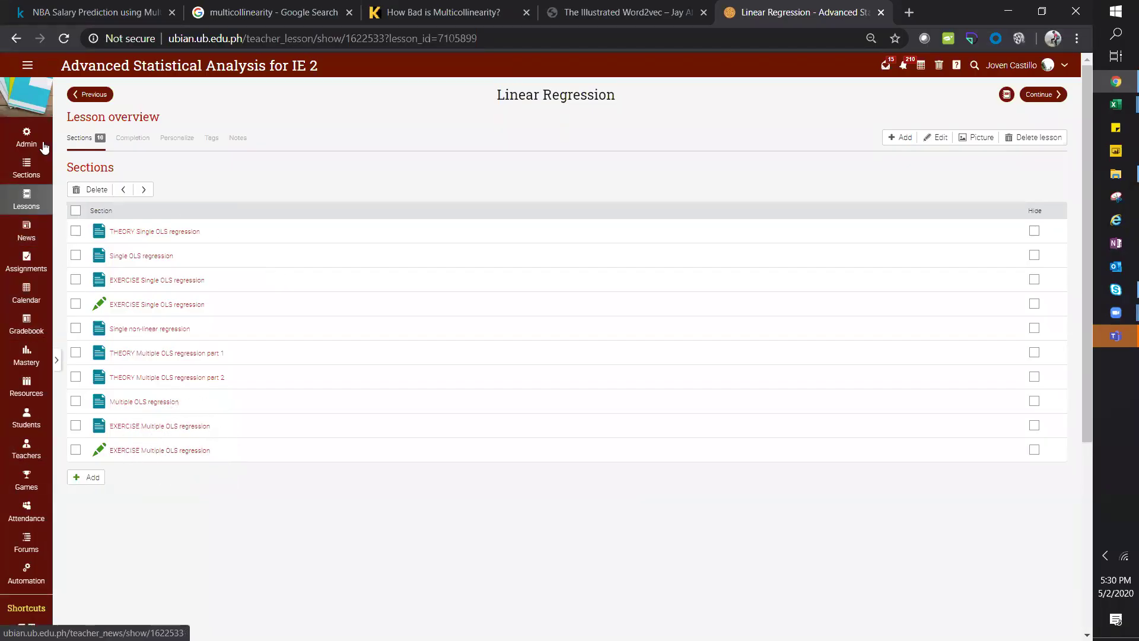
{"action": "mouse_move", "coordinate": [25, 174]}
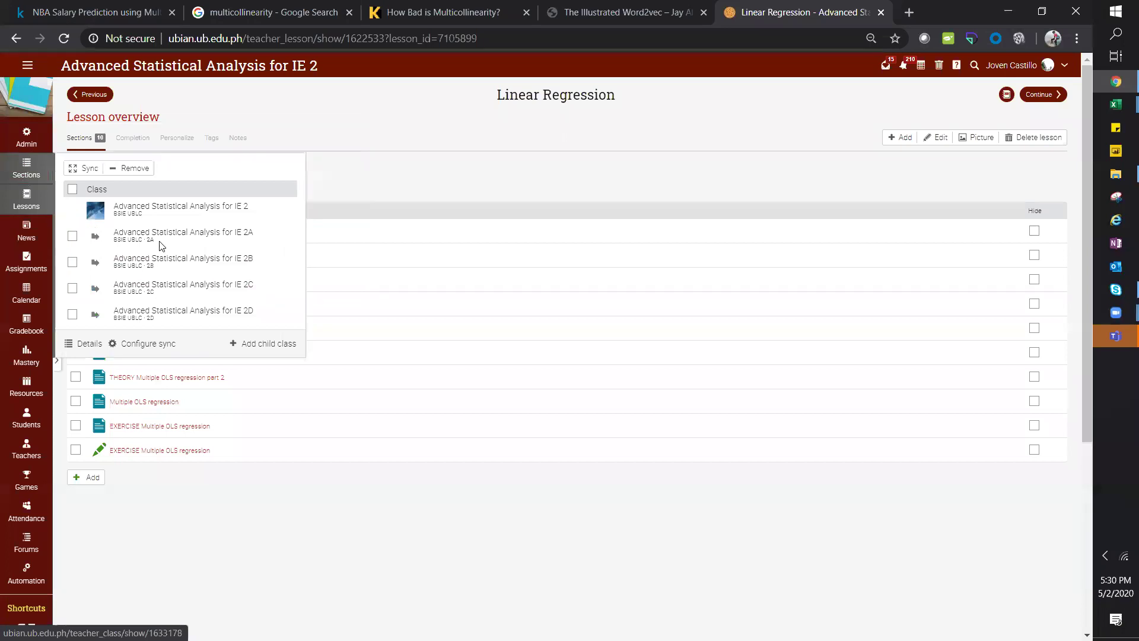
{"action": "left_click", "coordinate": [217, 232]}
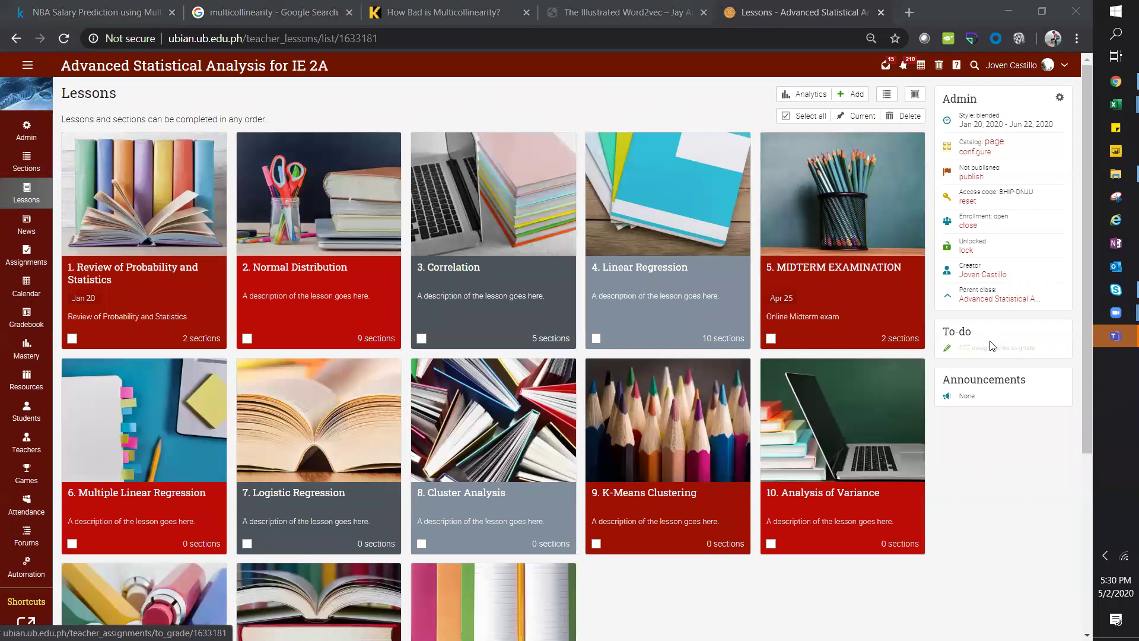
{"action": "left_click", "coordinate": [992, 346]}
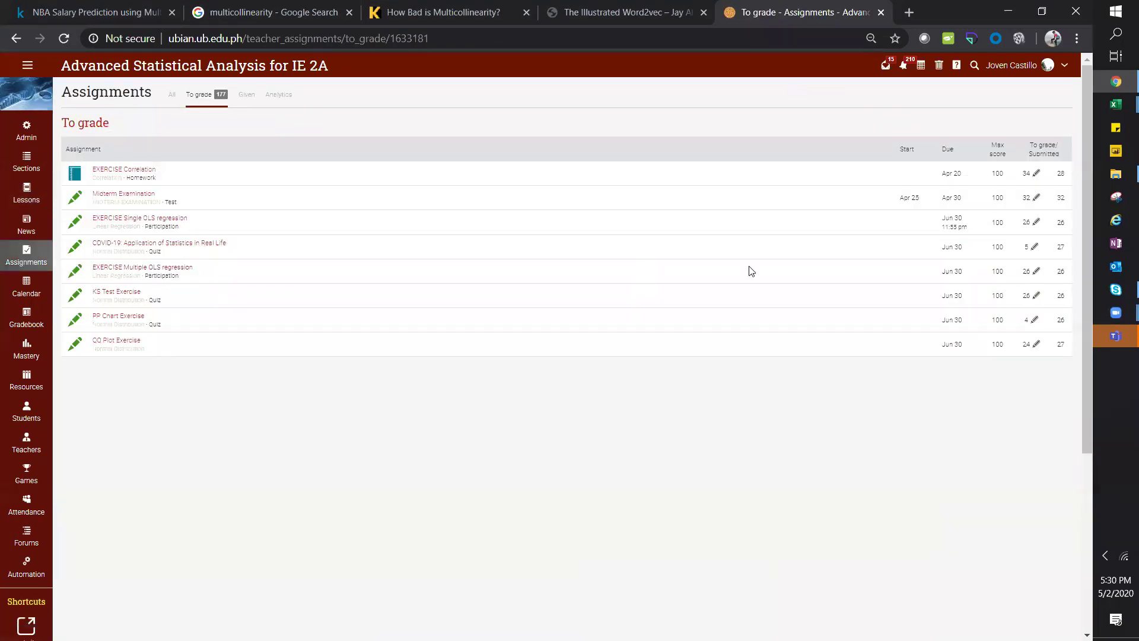
{"action": "left_click", "coordinate": [1036, 272]}
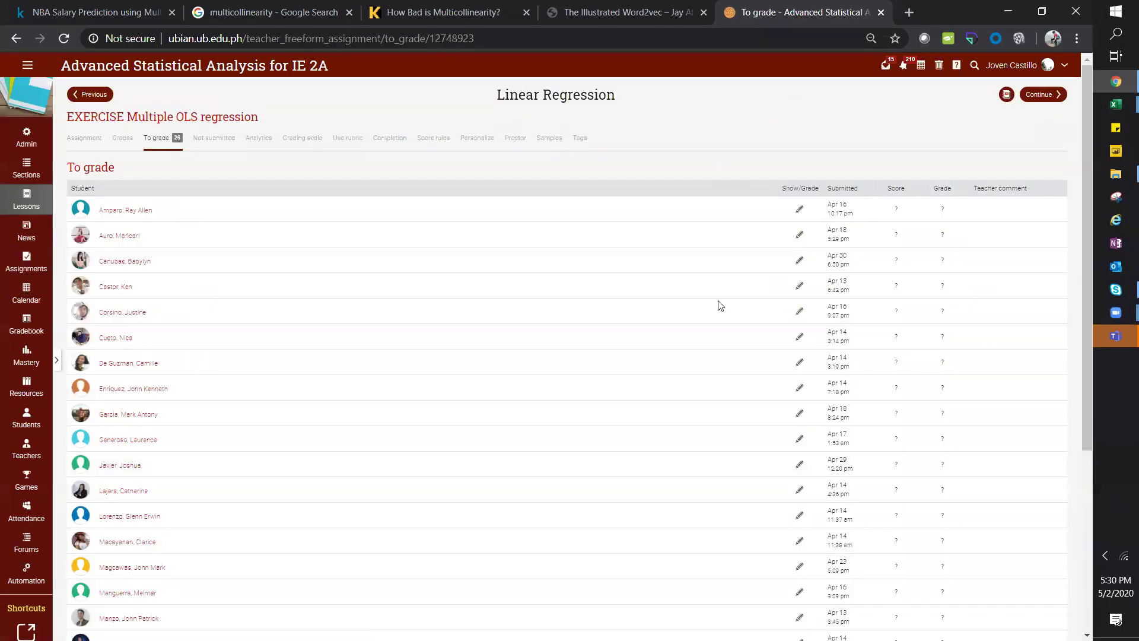
- Open the student submission dated Apr 13, 6:42 pm, download its attached workbook and open it in Excel
{"action": "left_click", "coordinate": [799, 287]}
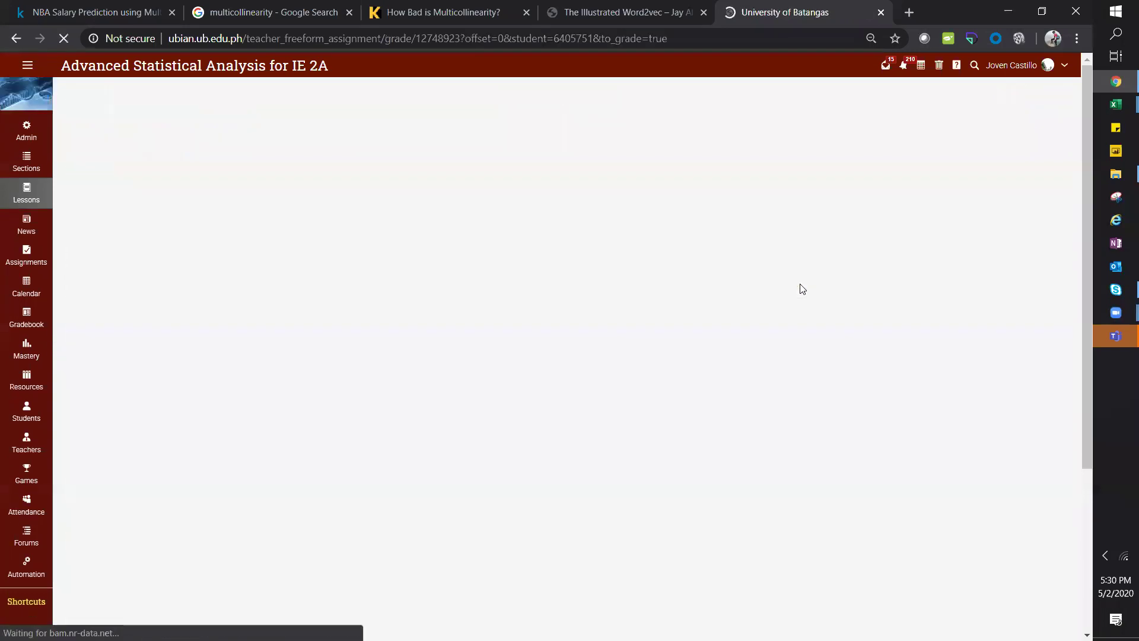
{"action": "left_click", "coordinate": [258, 201]}
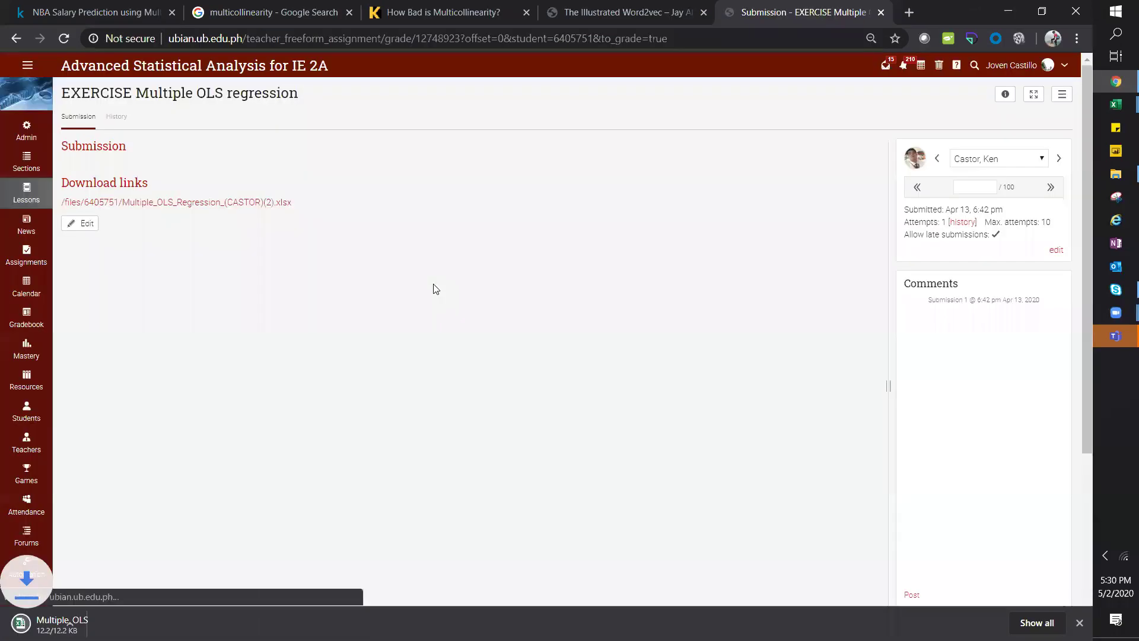
{"action": "left_click", "coordinate": [83, 623]}
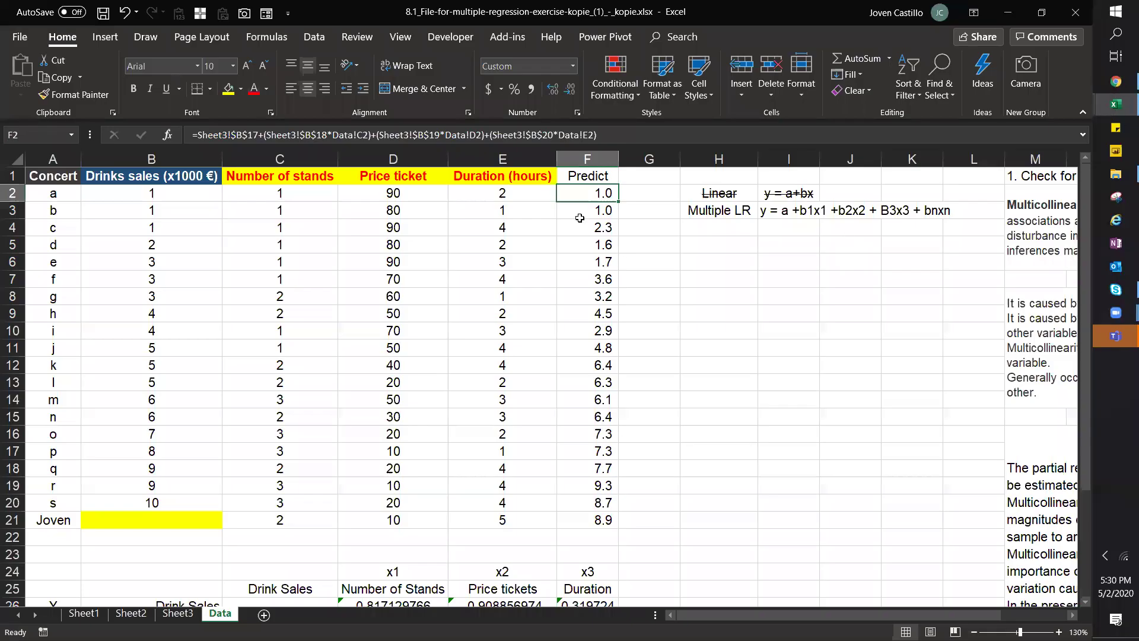
{"action": "left_click", "coordinate": [697, 215]}
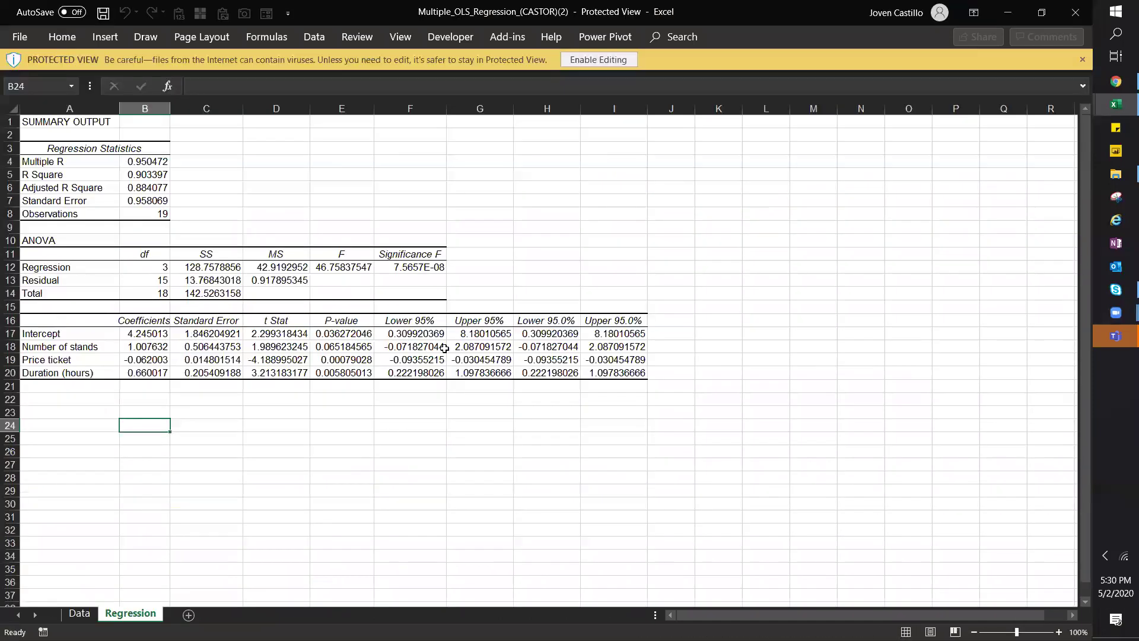
- Review the submission's Data and Regression sheets, including the column beside Duration (hours) and the summary output
{"action": "left_click", "coordinate": [86, 614]}
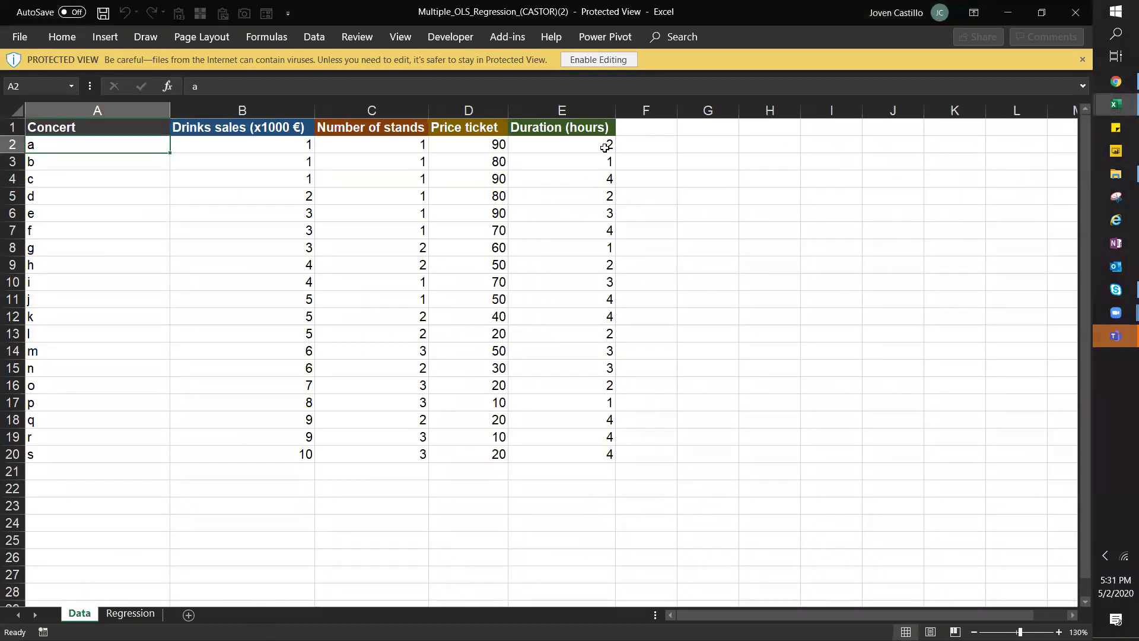
{"action": "left_click_drag", "start_coordinate": [593, 144], "coordinate": [653, 423]}
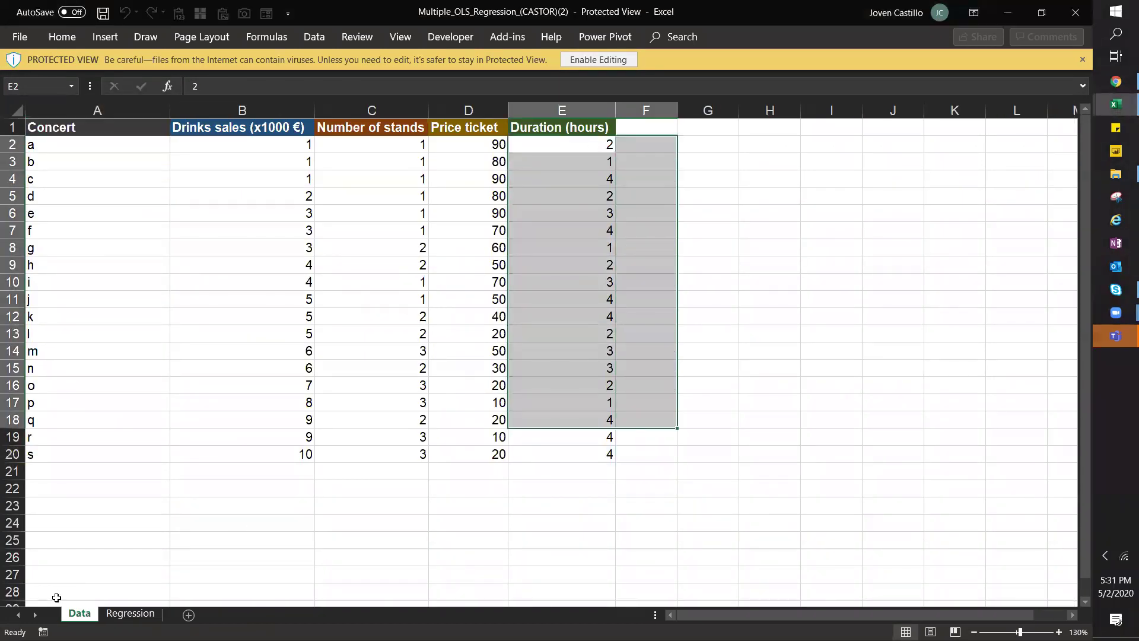
{"action": "key", "text": "ctrl+Page_Down"}
{"action": "left_click_drag", "start_coordinate": [576, 382], "coordinate": [41, 122]}
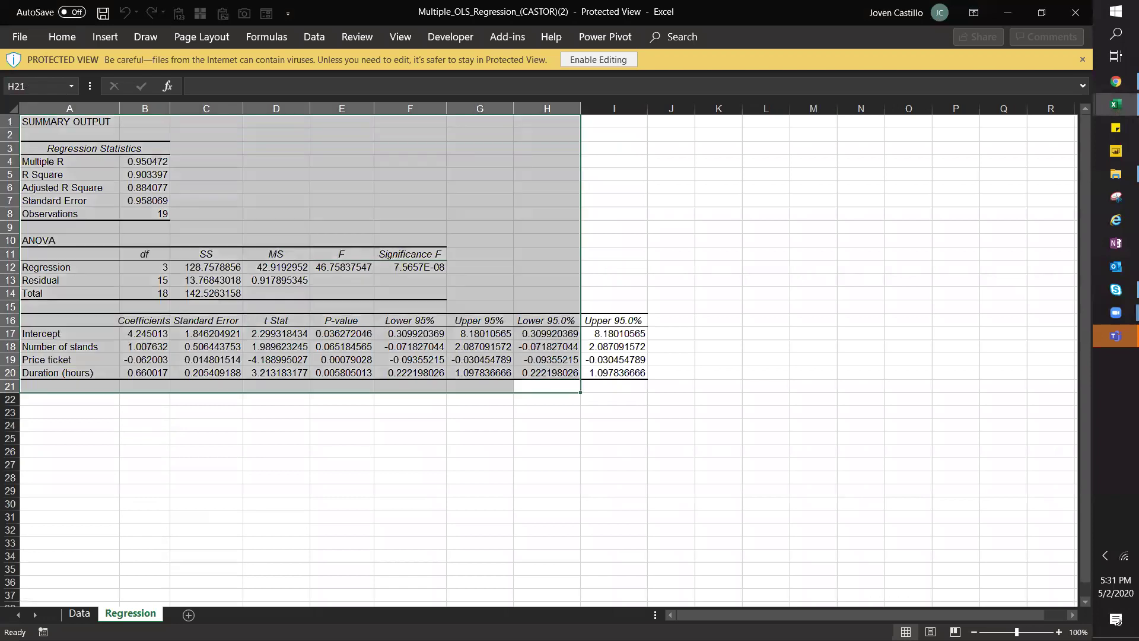
{"action": "left_click", "coordinate": [79, 613]}
{"action": "left_click", "coordinate": [637, 127]}
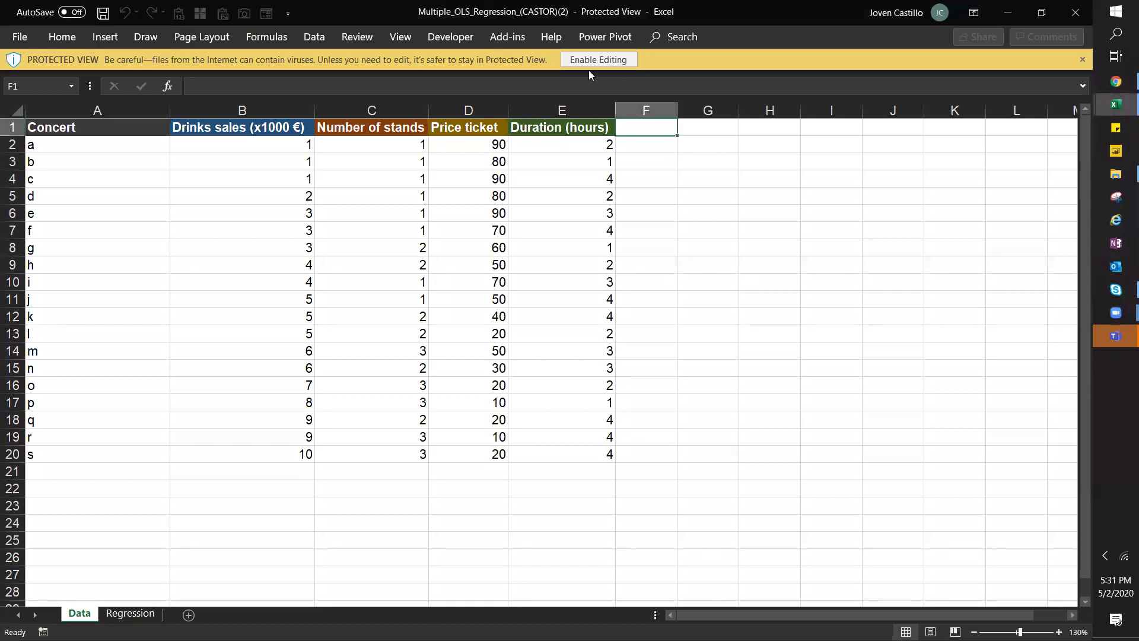
- Enable editing in the submitted workbook and add the heading PREDICTION in F1, autofitting column F to it
{"action": "left_click", "coordinate": [1042, 12]}
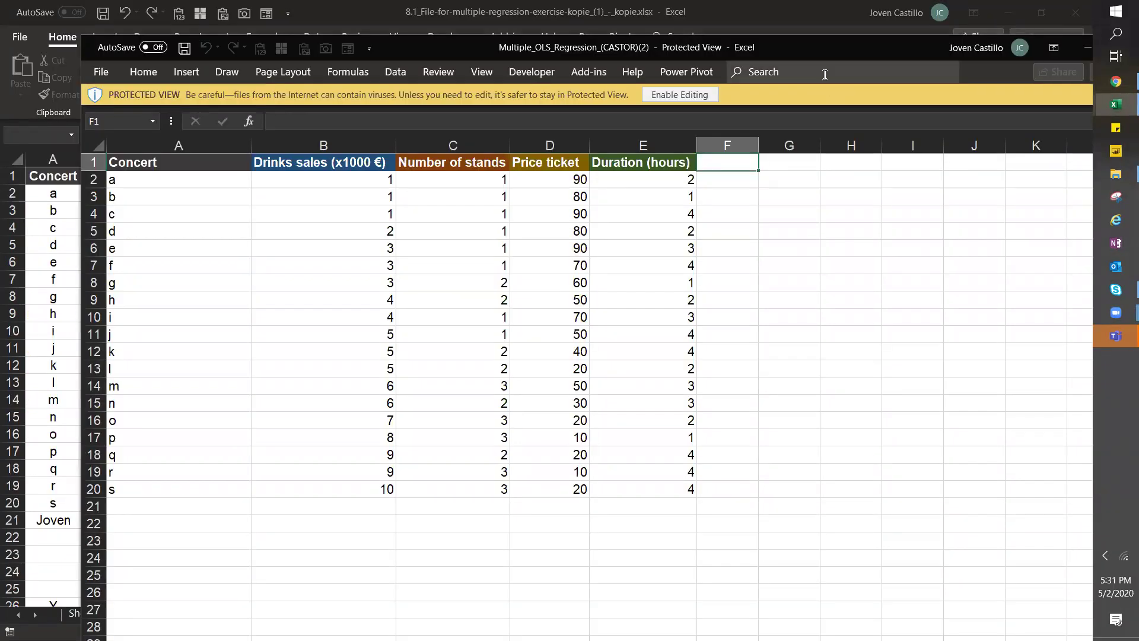
{"action": "left_click", "coordinate": [680, 95]}
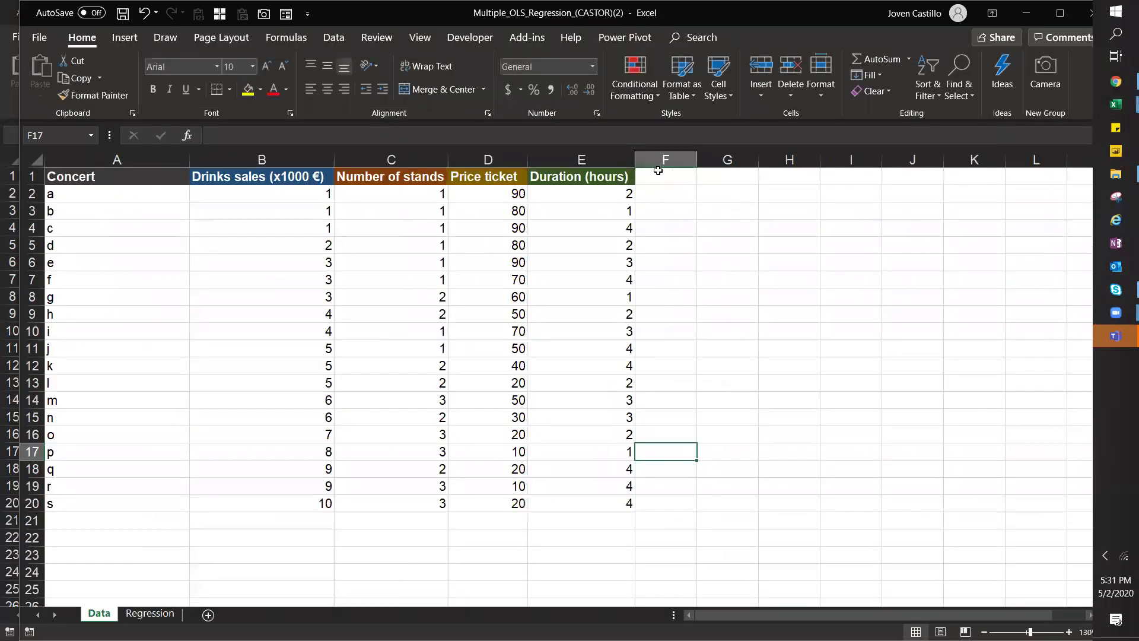
{"action": "left_click", "coordinate": [658, 170]}
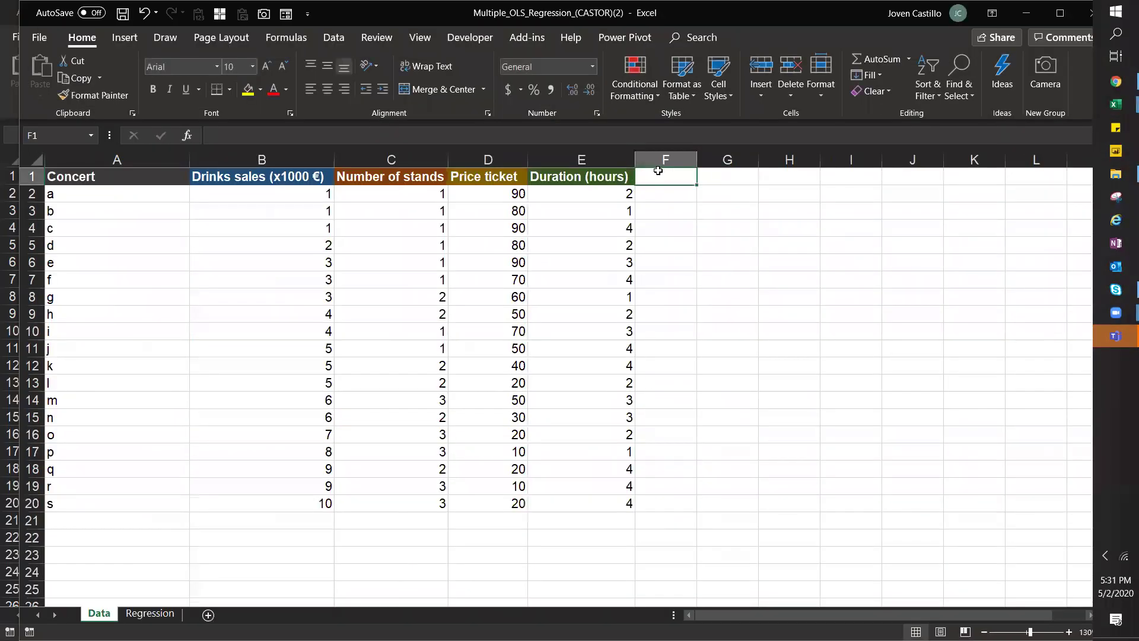
{"action": "type", "text": "PREDCI"}
{"action": "key", "text": "BackSpace"}
{"action": "key", "text": "BackSpace"}
{"action": "type", "text": "ICTION"}
{"action": "key", "text": "Return"}
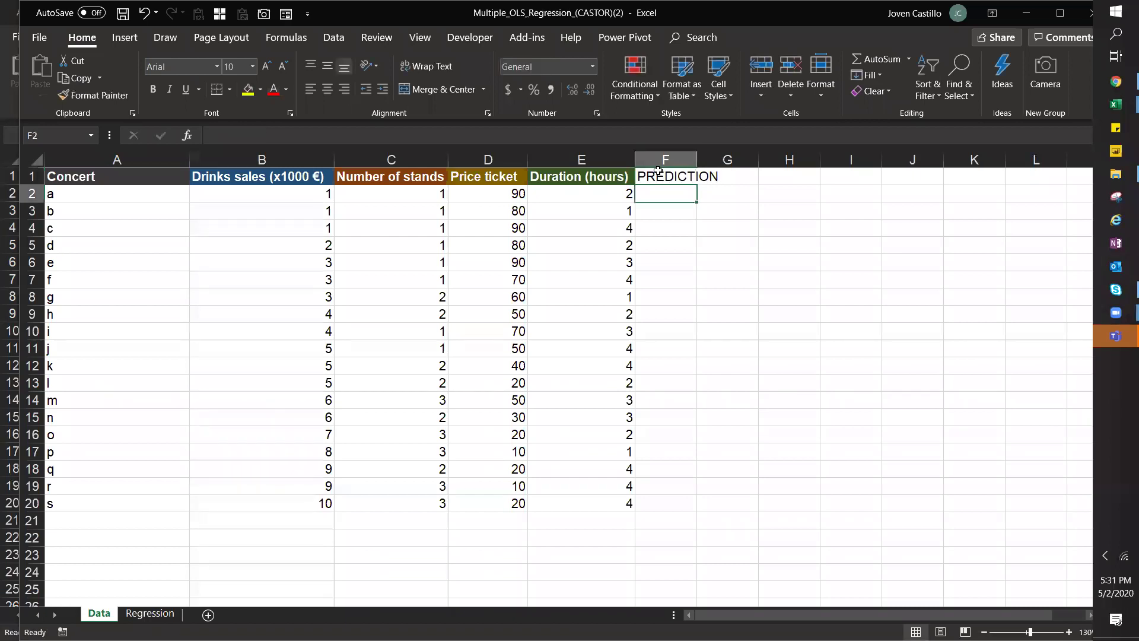
{"action": "left_click", "coordinate": [699, 163]}
{"action": "double_click", "coordinate": [697, 160]}
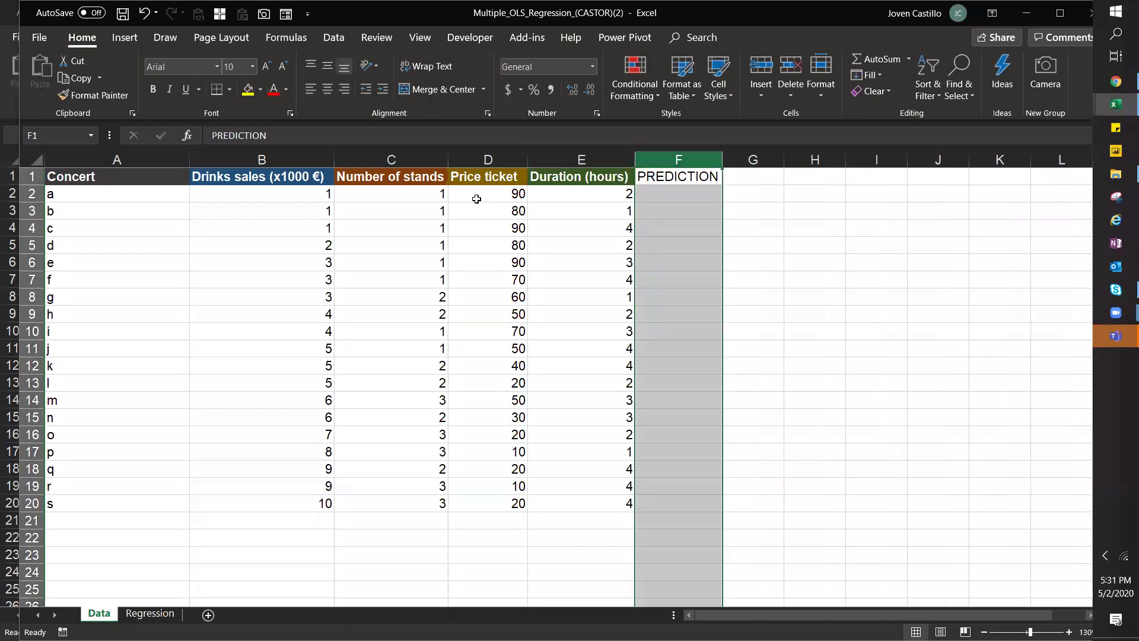
- Examine the regression summary output, the empty prediction range F2:F20 and the drinks sales values on the Data sheet
{"action": "left_click", "coordinate": [150, 613]}
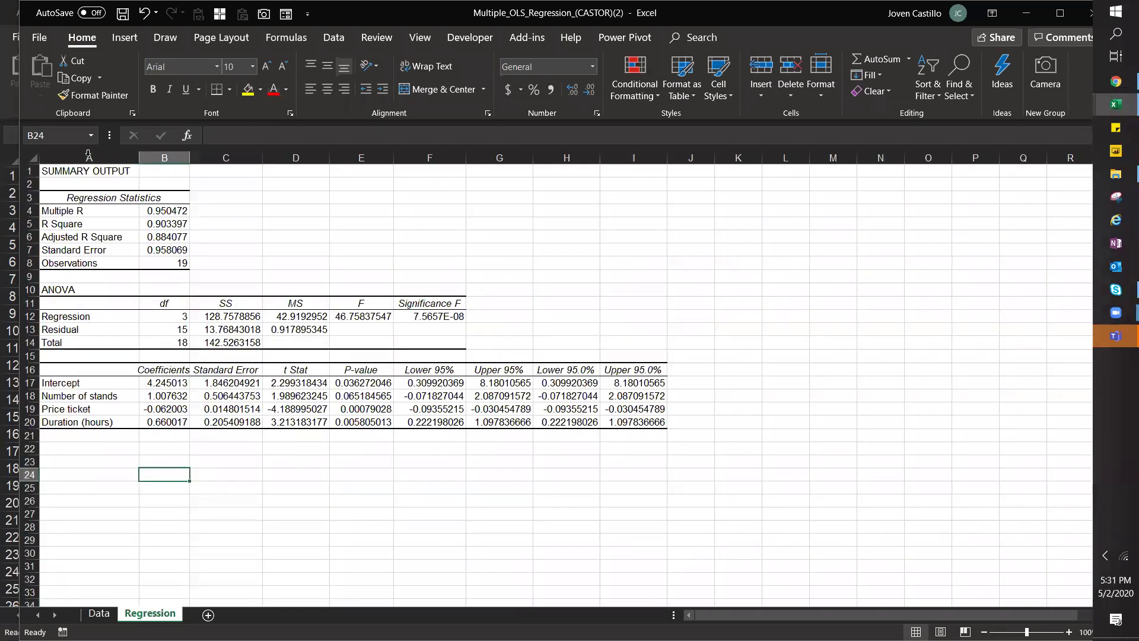
{"action": "left_click_drag", "start_coordinate": [85, 169], "coordinate": [706, 463]}
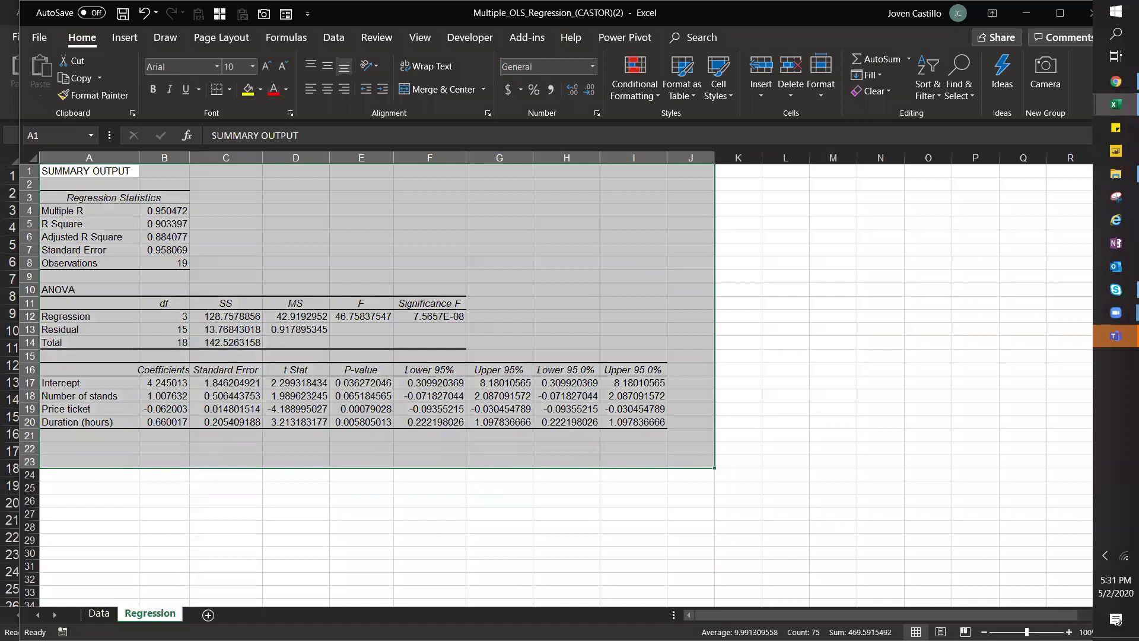
{"action": "left_click", "coordinate": [112, 613]}
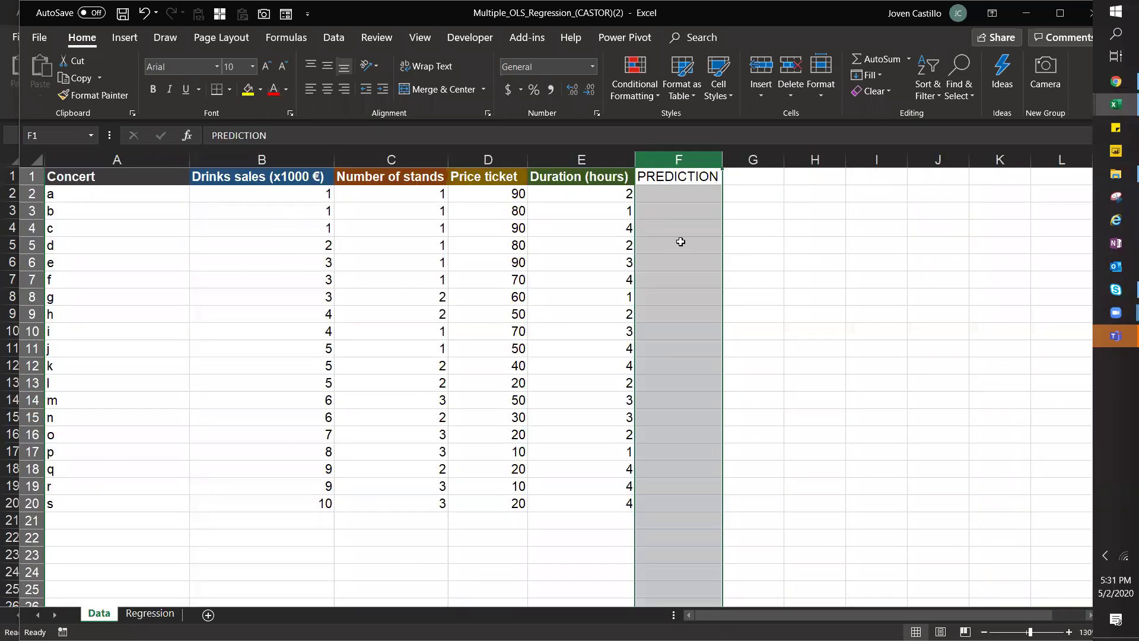
{"action": "left_click_drag", "start_coordinate": [694, 194], "coordinate": [691, 497]}
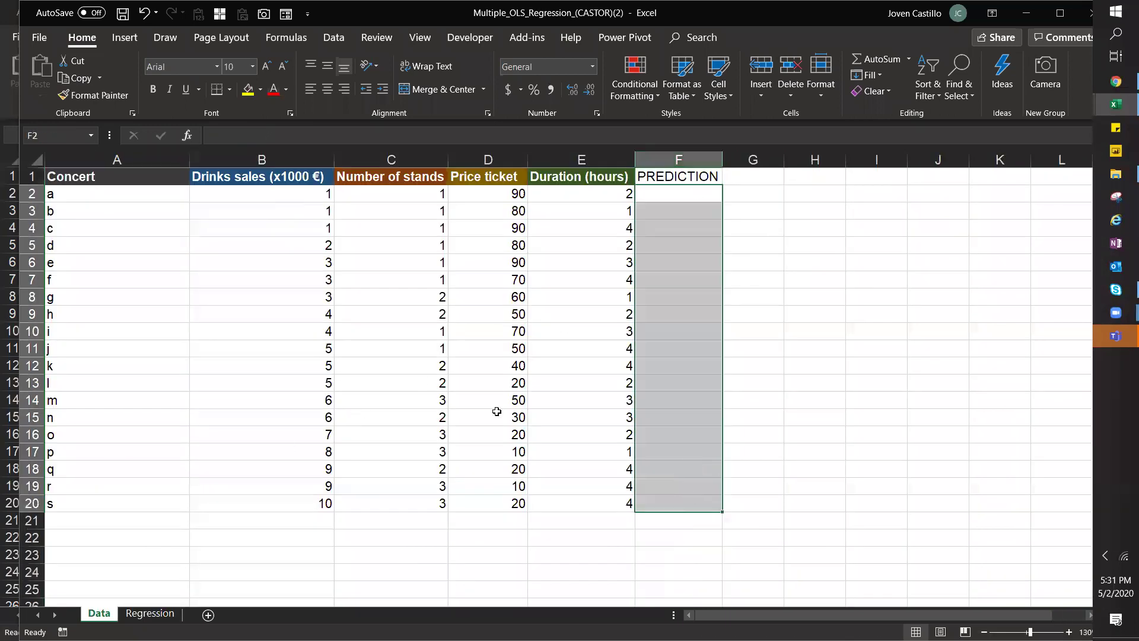
{"action": "left_click", "coordinate": [291, 189]}
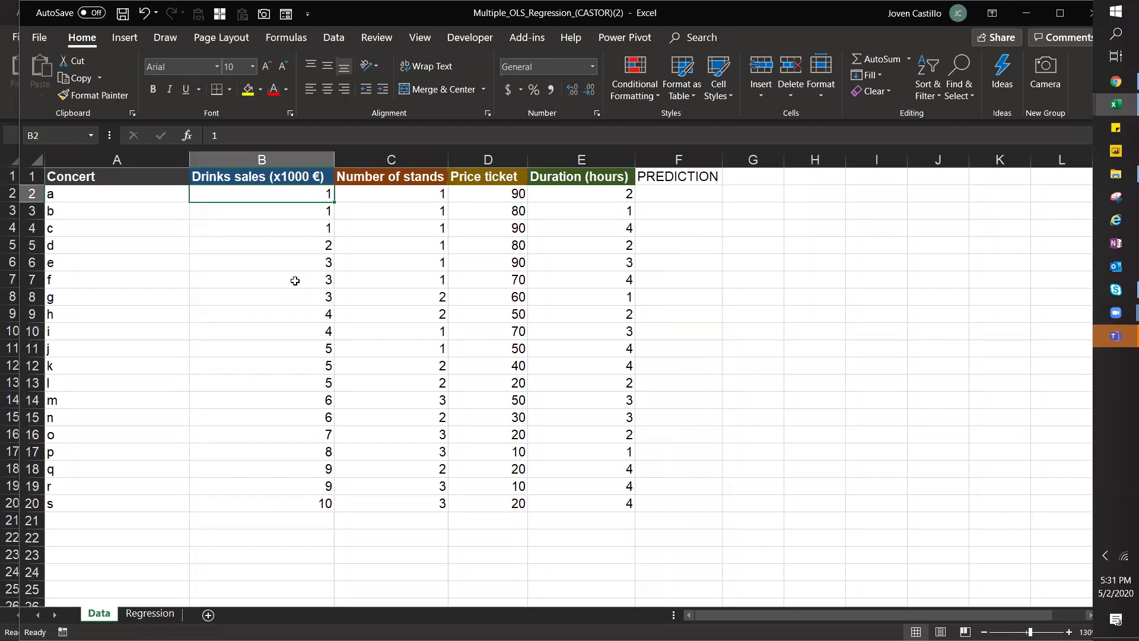
{"action": "key", "text": "ctrl+shift+Down"}
- Switch back to the 8.1 multiple regression exercise workbook and apply borders to the table in A1:F20
{"action": "key", "text": "alt+Tab"}
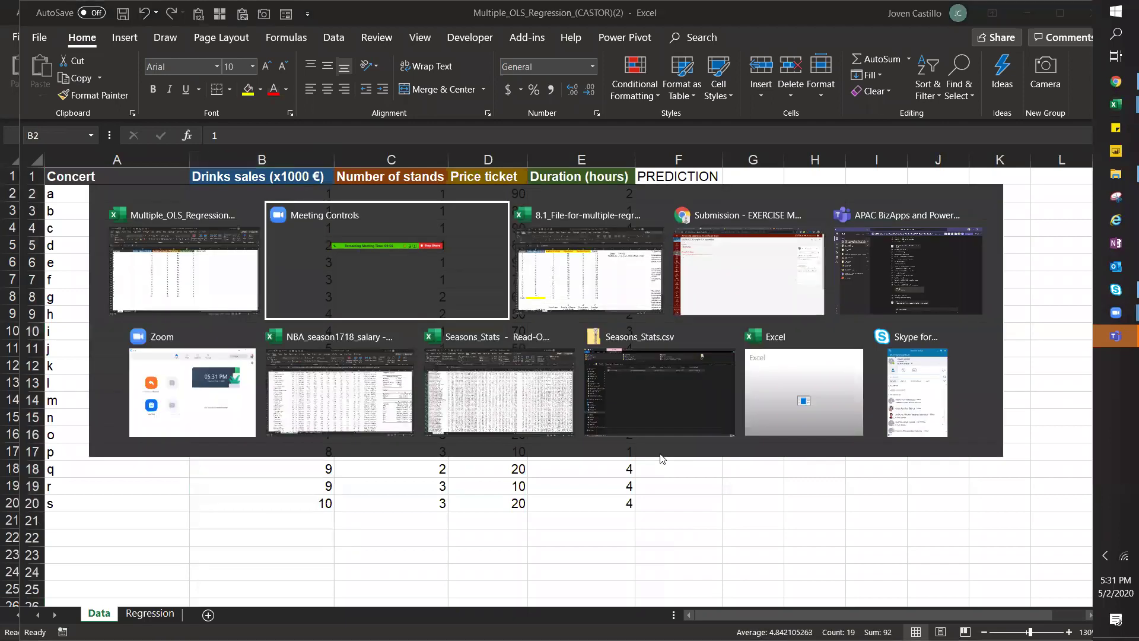
{"action": "left_click", "coordinate": [566, 211]}
{"action": "left_click_drag", "start_coordinate": [585, 179], "coordinate": [22, 503]}
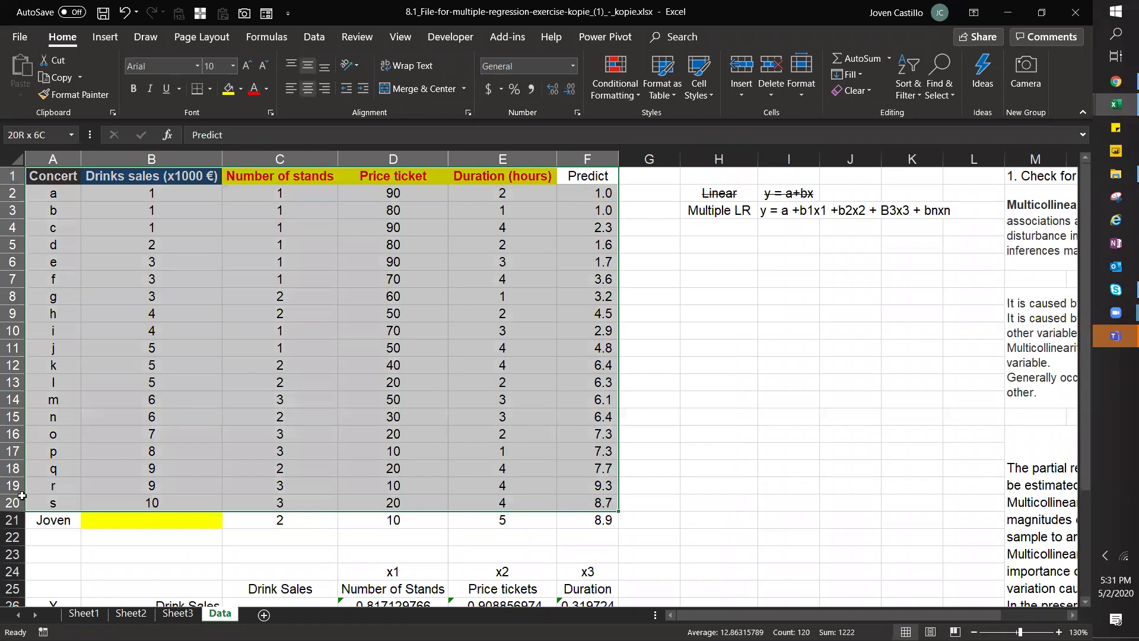
{"action": "left_click", "coordinate": [210, 89]}
{"action": "left_click", "coordinate": [200, 221]}
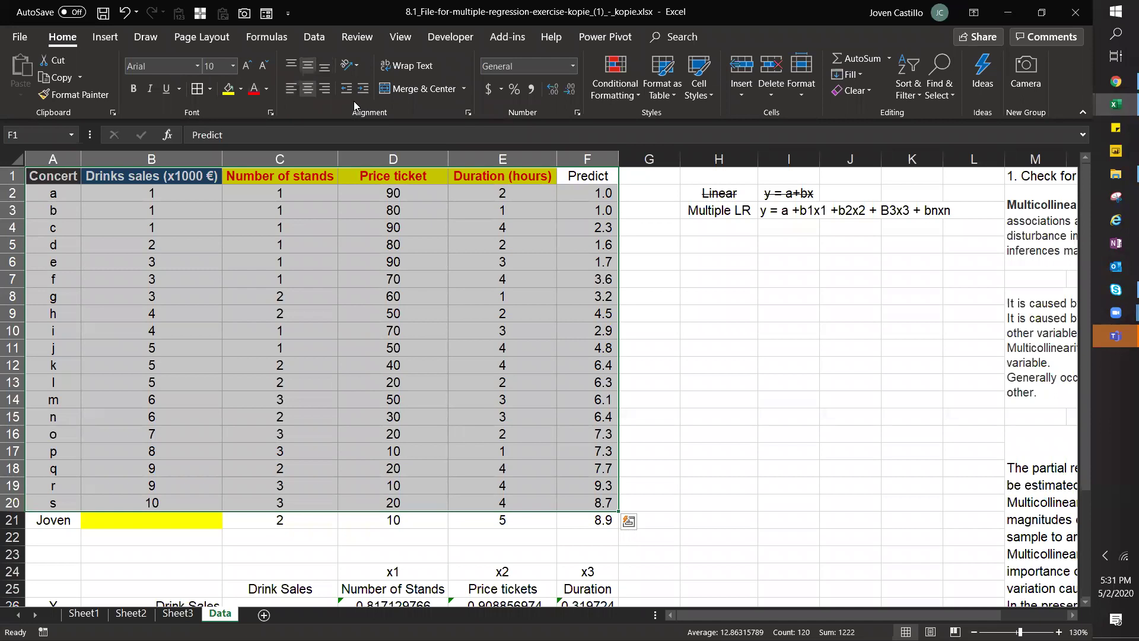
{"action": "left_click", "coordinate": [211, 89]}
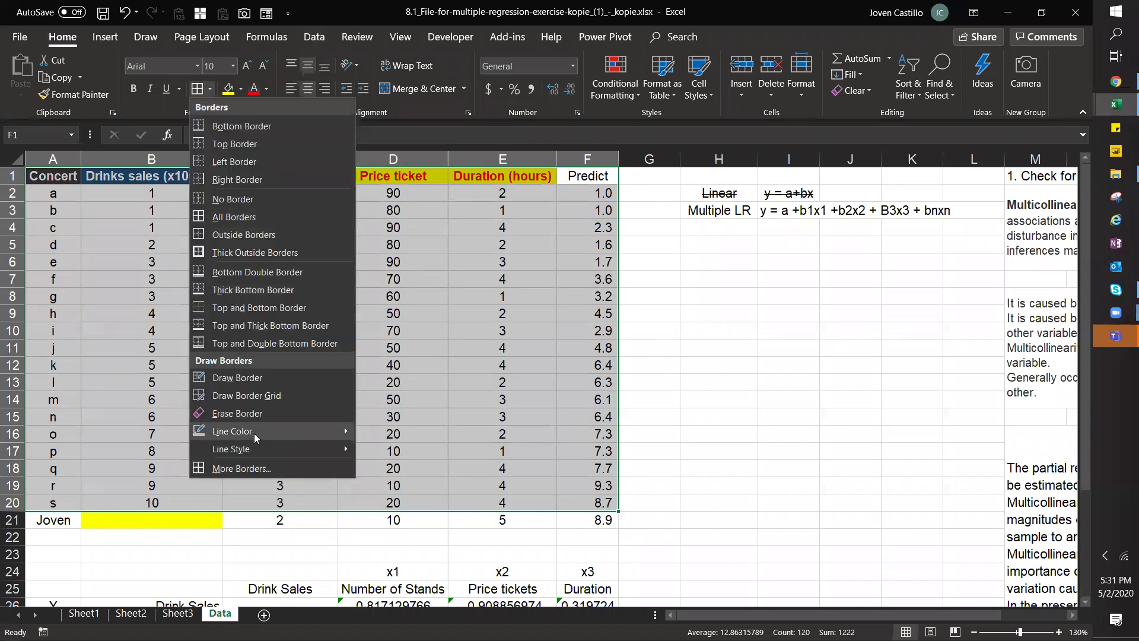
{"action": "mouse_move", "coordinate": [254, 433]}
{"action": "left_click", "coordinate": [358, 396]}
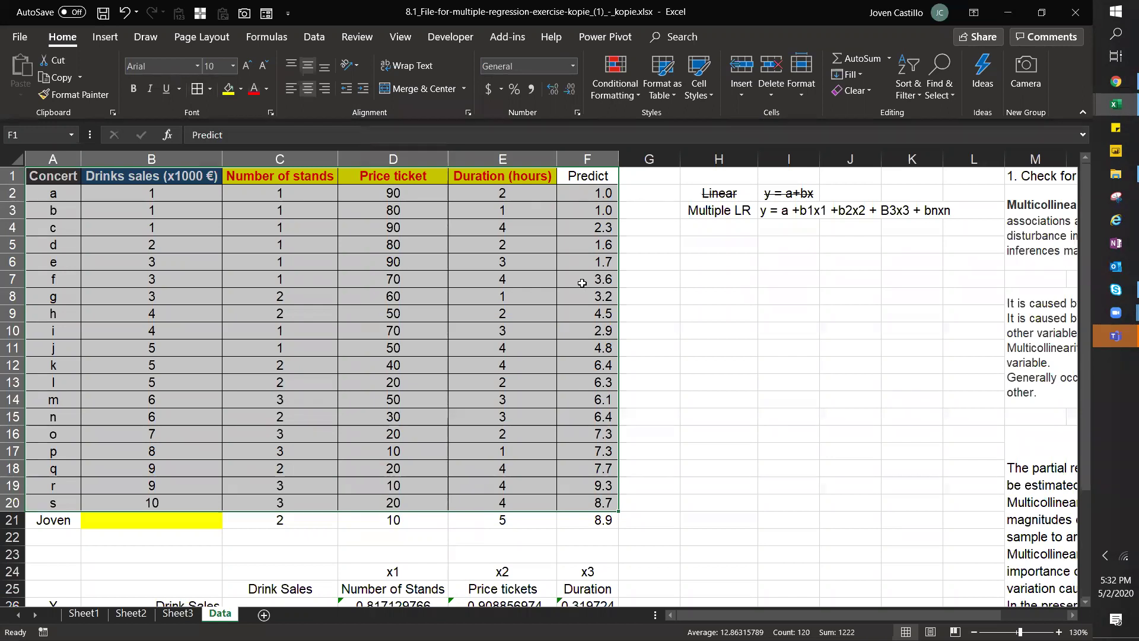
- Review the regression summary output in A1:I20 of Sheet3, and return to the Data sheet
{"action": "left_click", "coordinate": [177, 614]}
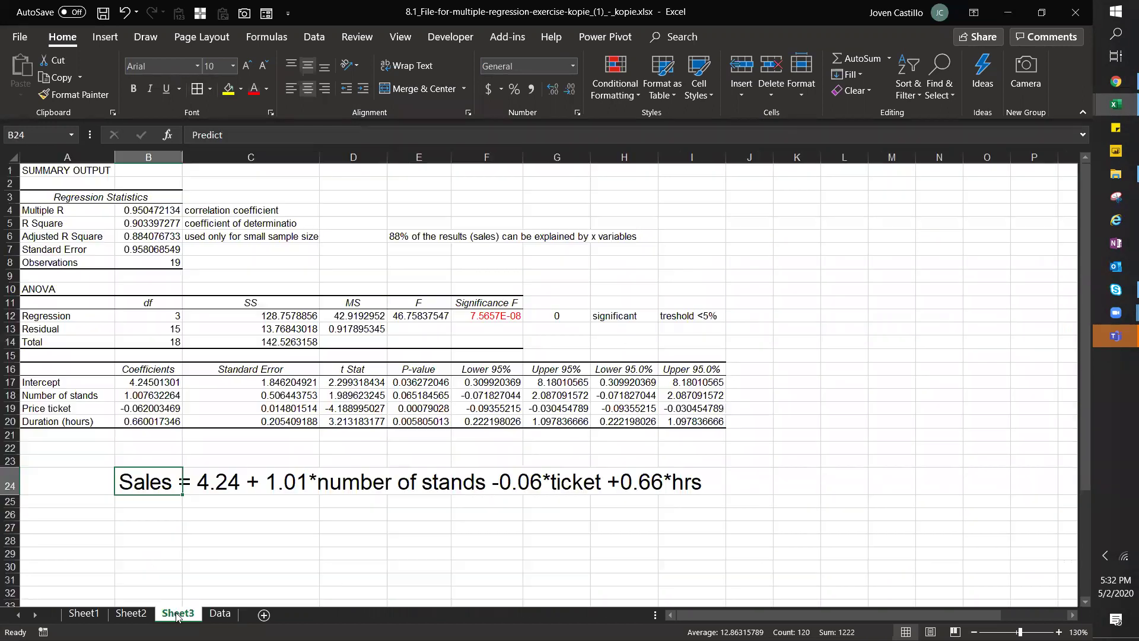
{"action": "left_click_drag", "start_coordinate": [707, 418], "coordinate": [36, 166]}
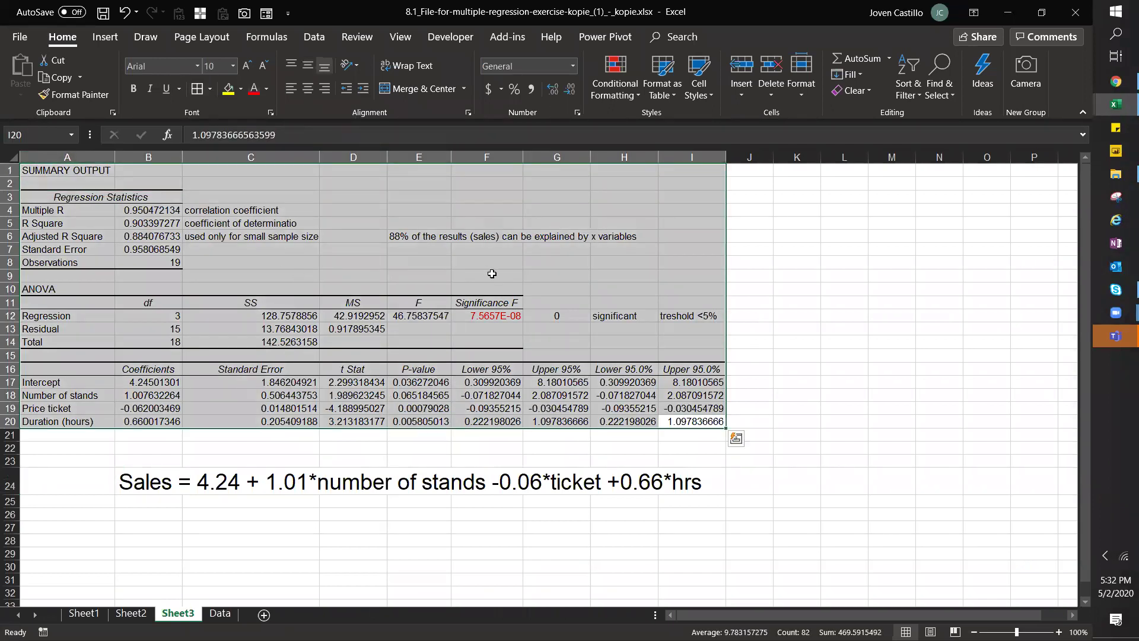
{"action": "left_click", "coordinate": [214, 619]}
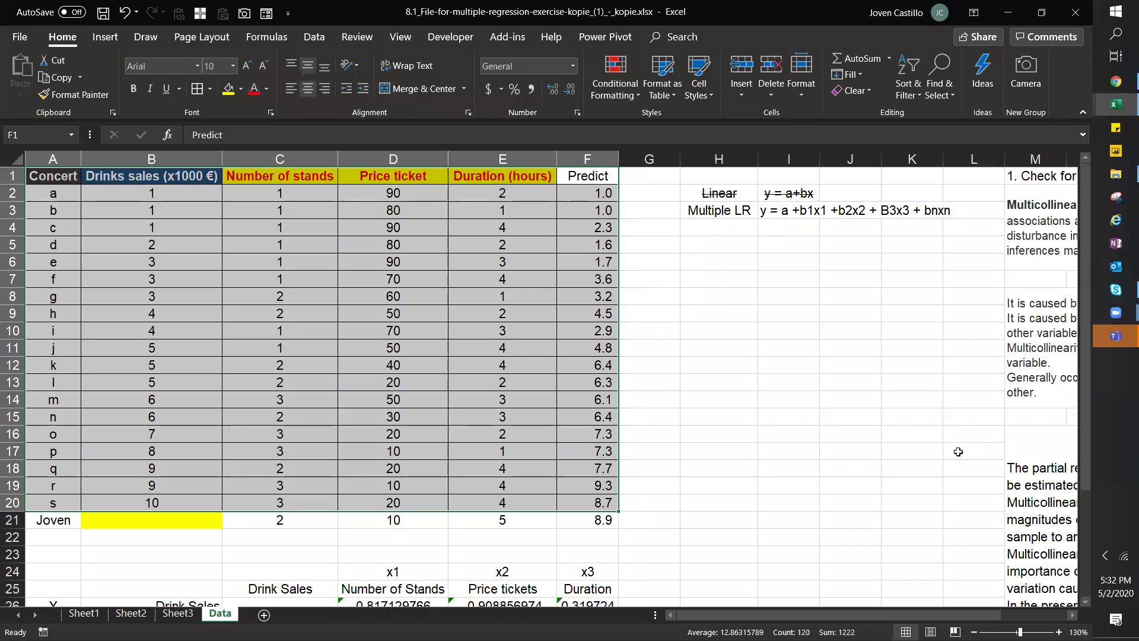
- Switch to the NBA_season1718_salary workbook and examine its player names, season17_18 salaries, and the MPG and PPG columns
{"action": "left_click", "coordinate": [1115, 106]}
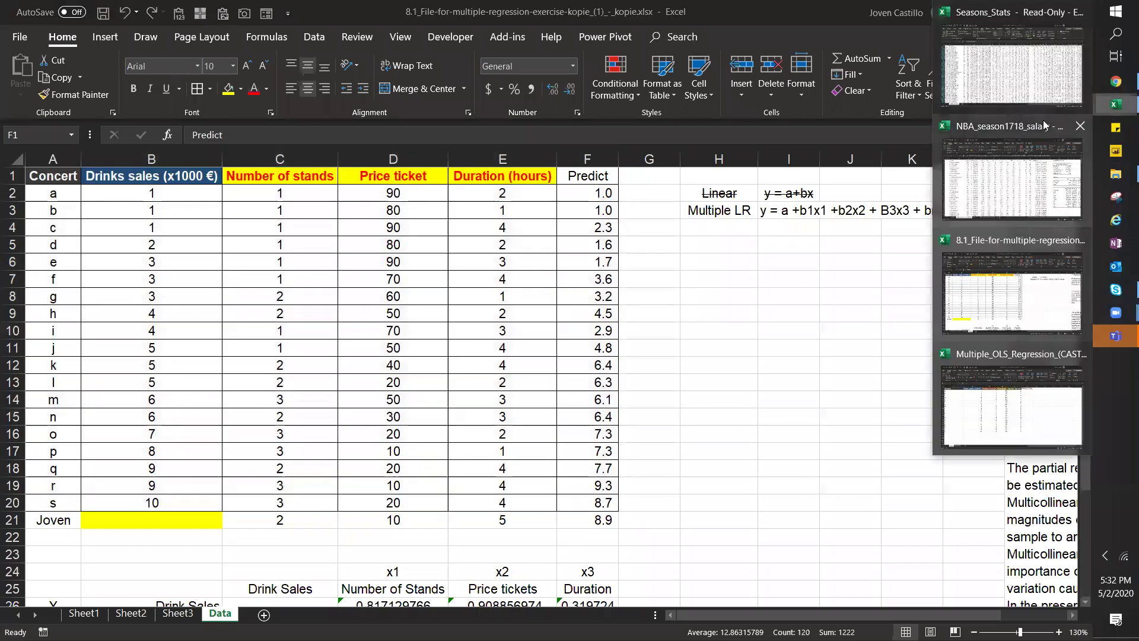
{"action": "left_click", "coordinate": [1008, 141]}
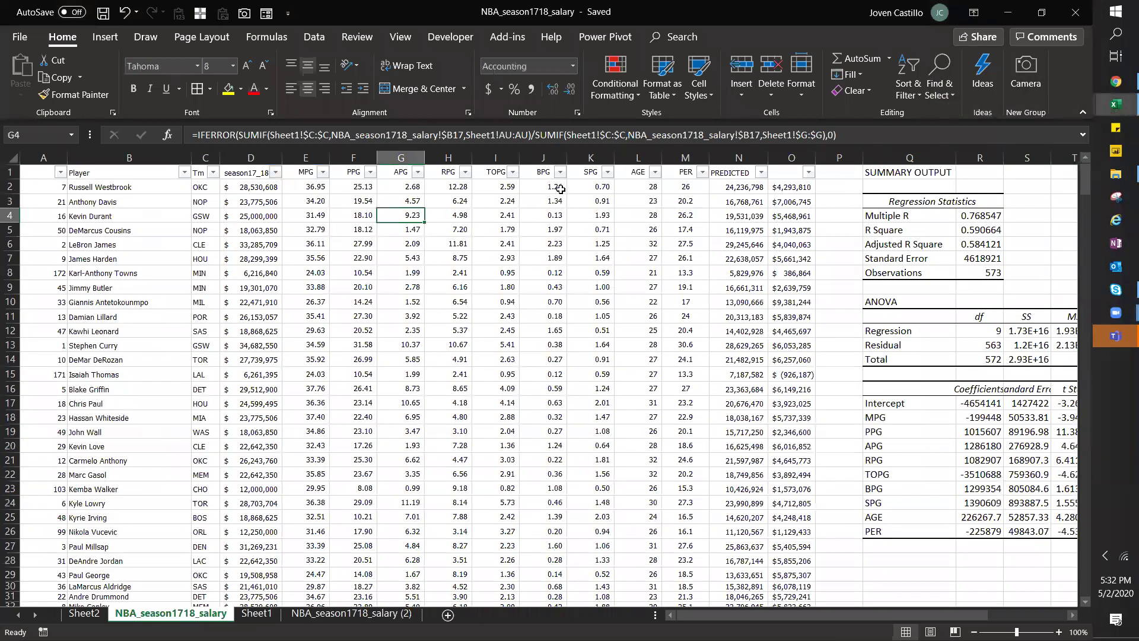
{"action": "left_click", "coordinate": [241, 205]}
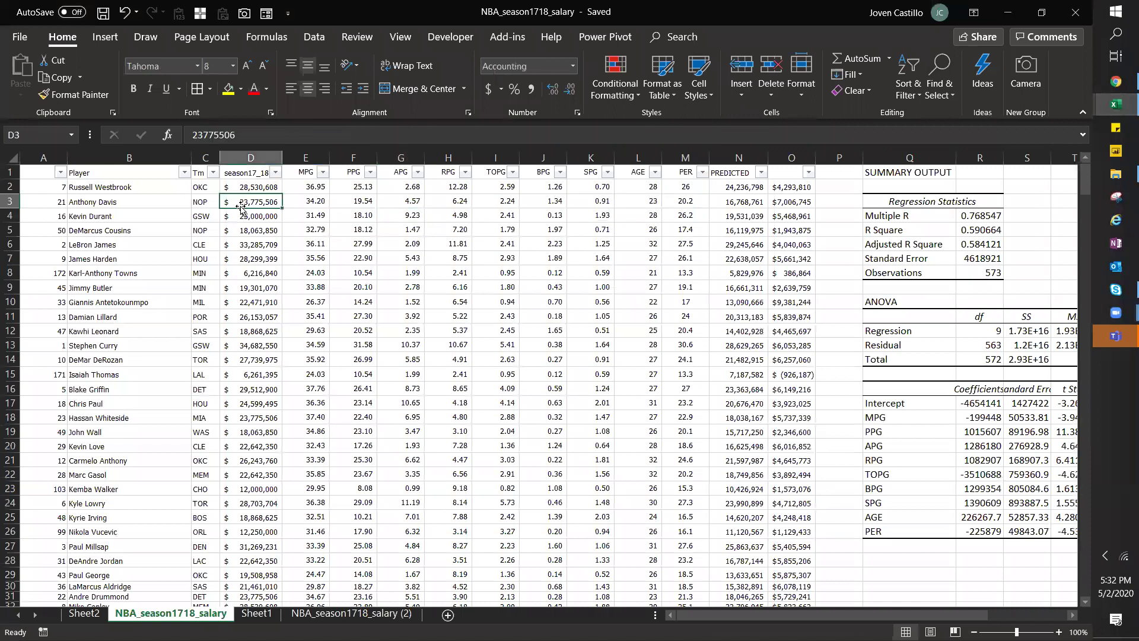
{"action": "left_click", "coordinate": [249, 177]}
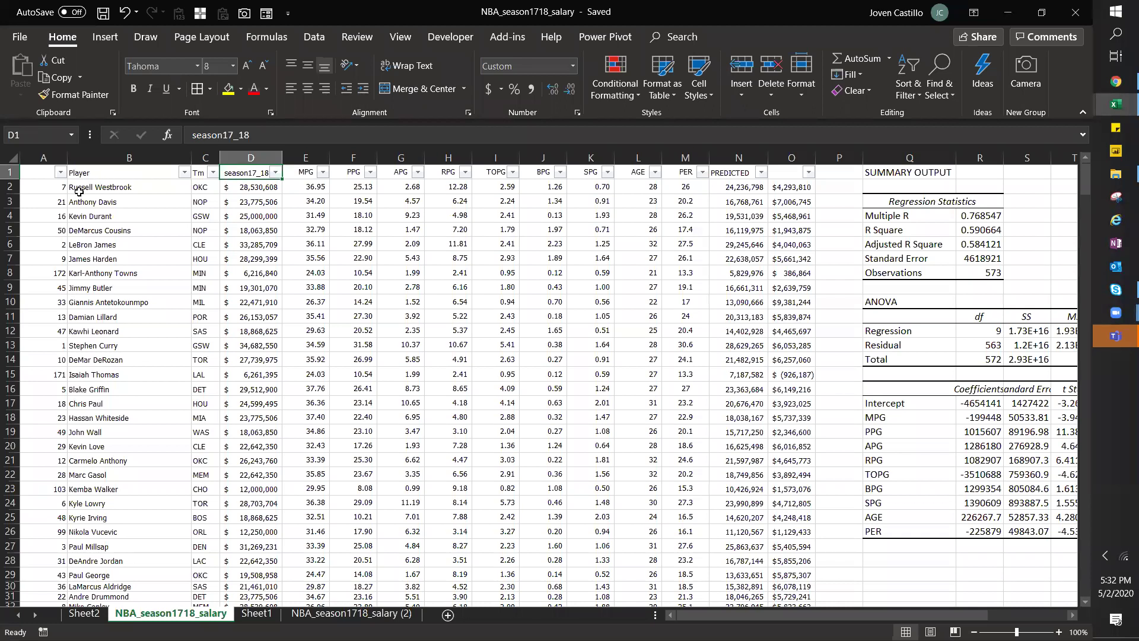
{"action": "left_click_drag", "start_coordinate": [88, 189], "coordinate": [178, 432]}
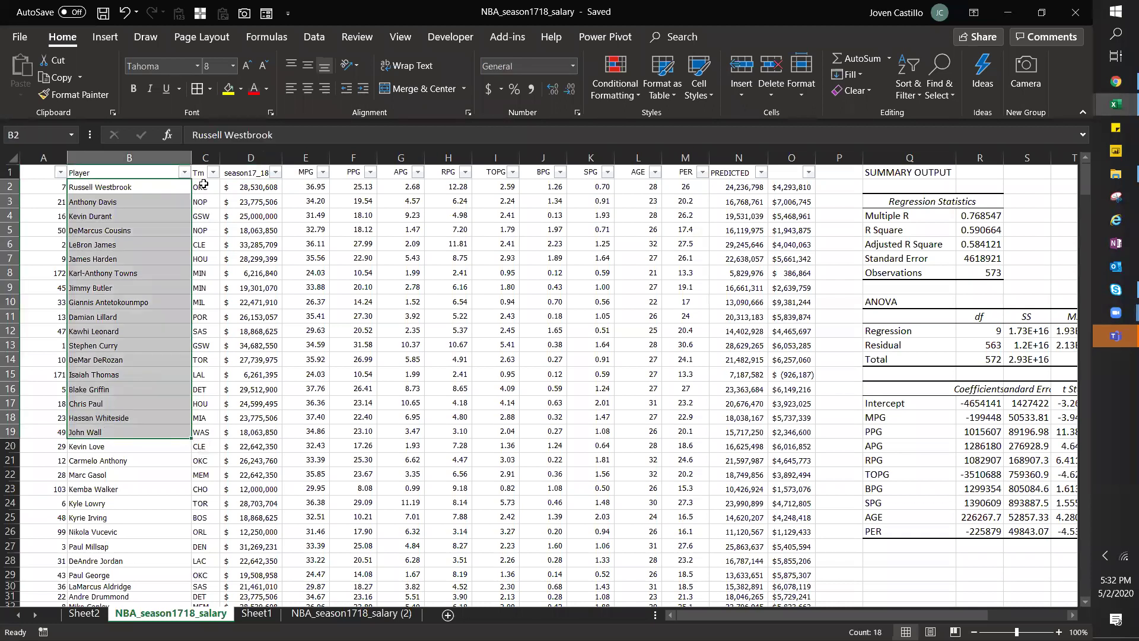
{"action": "left_click_drag", "start_coordinate": [254, 187], "coordinate": [239, 461]}
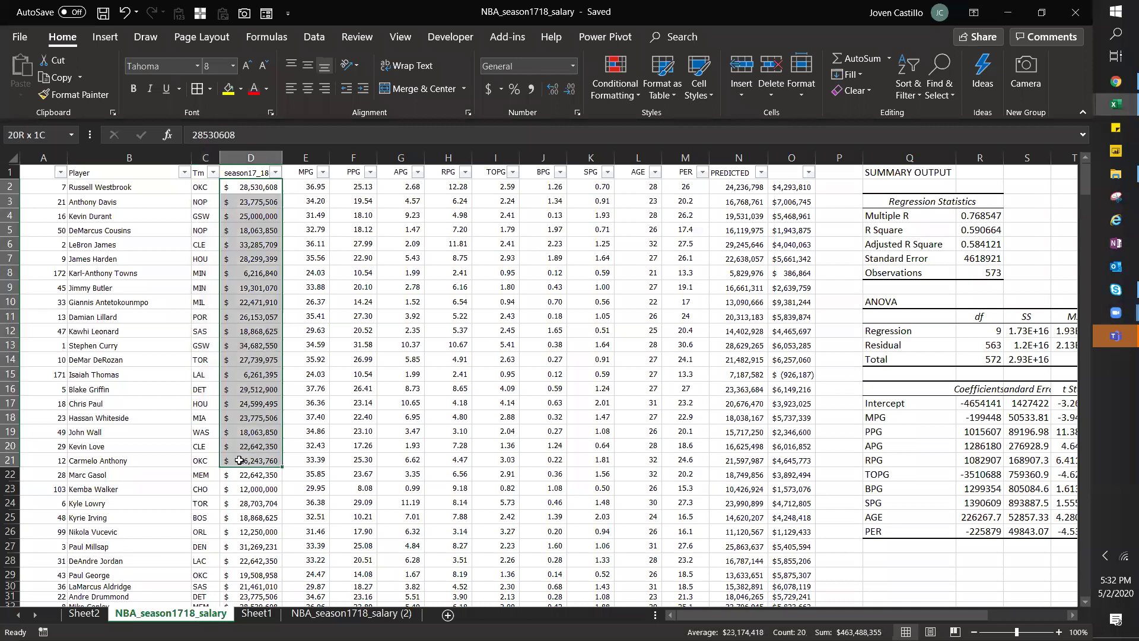
{"action": "left_click_drag", "start_coordinate": [251, 189], "coordinate": [249, 390]}
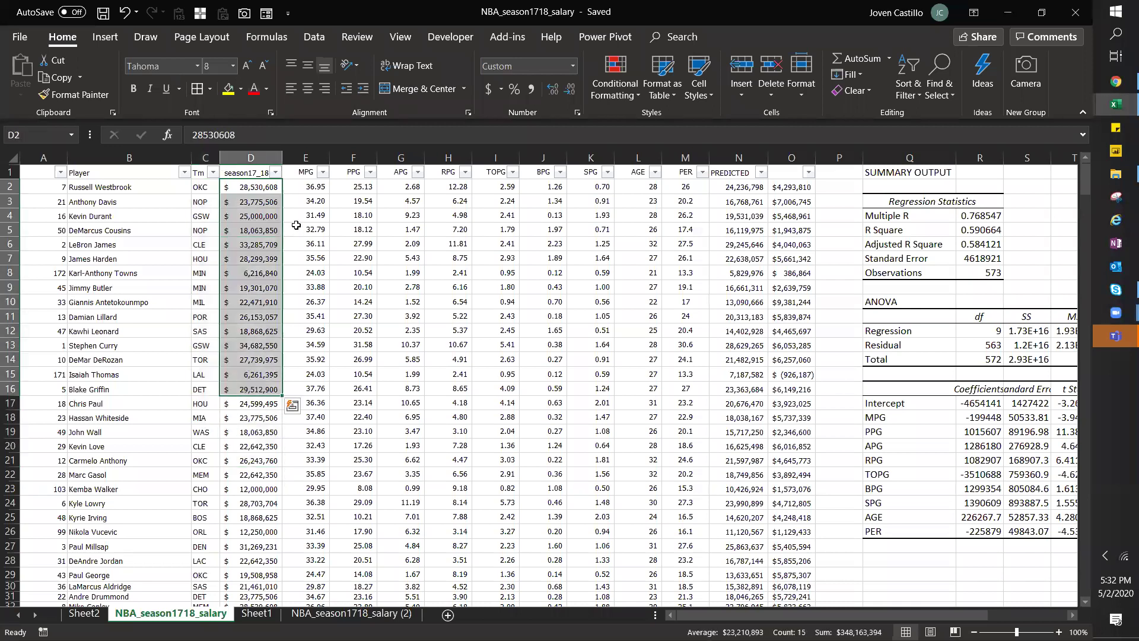
{"action": "left_click_drag", "start_coordinate": [306, 186], "coordinate": [306, 403]}
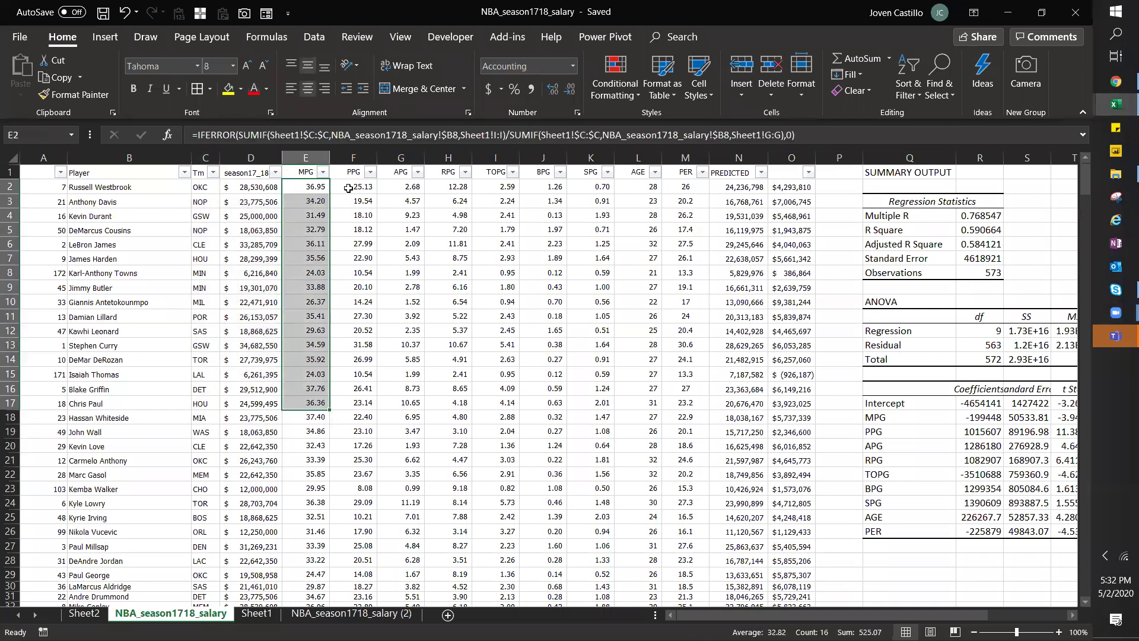
{"action": "left_click_drag", "start_coordinate": [348, 188], "coordinate": [362, 418]}
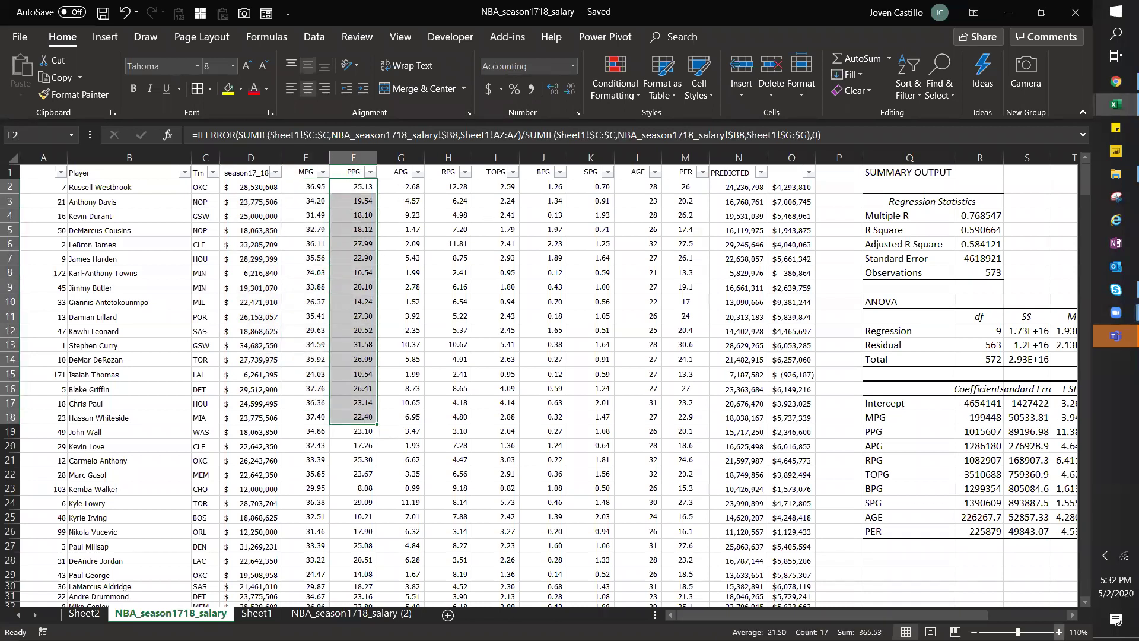
- Examine the headings APG, RPG, TOPG, BPG, SPG, AGE and PER, and the whole PREDICTED column
{"action": "left_click", "coordinate": [1059, 632]}
{"action": "left_click", "coordinate": [1059, 632]}
{"action": "left_click", "coordinate": [1059, 632]}
{"action": "left_click", "coordinate": [1058, 631]}
{"action": "key", "text": "ctrl+Home"}
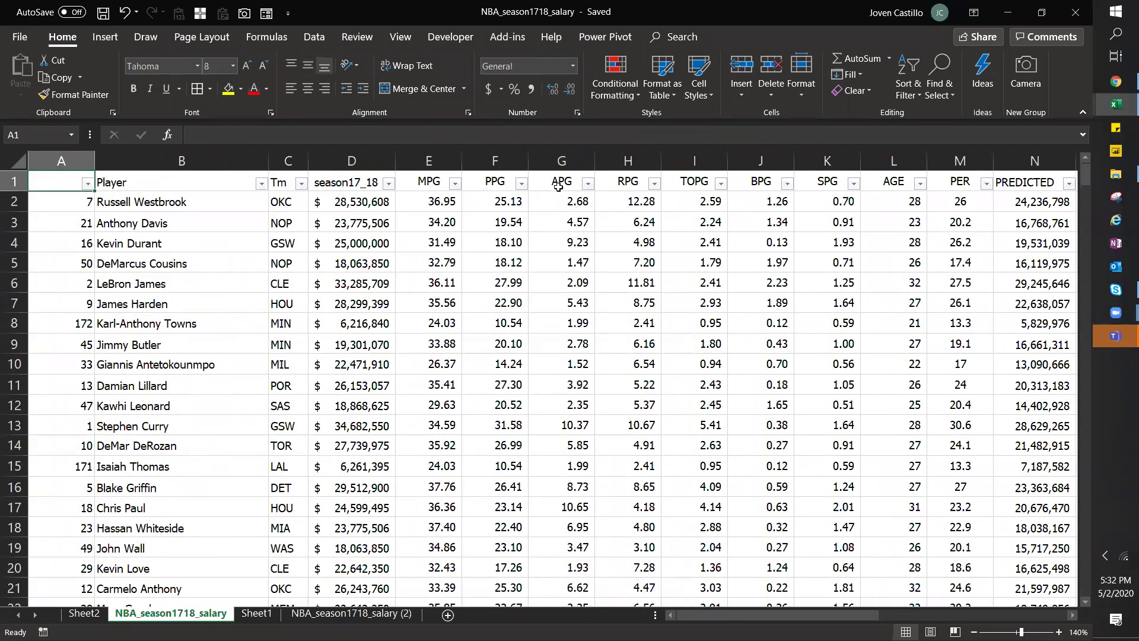
{"action": "left_click", "coordinate": [558, 187]}
{"action": "left_click", "coordinate": [625, 179]}
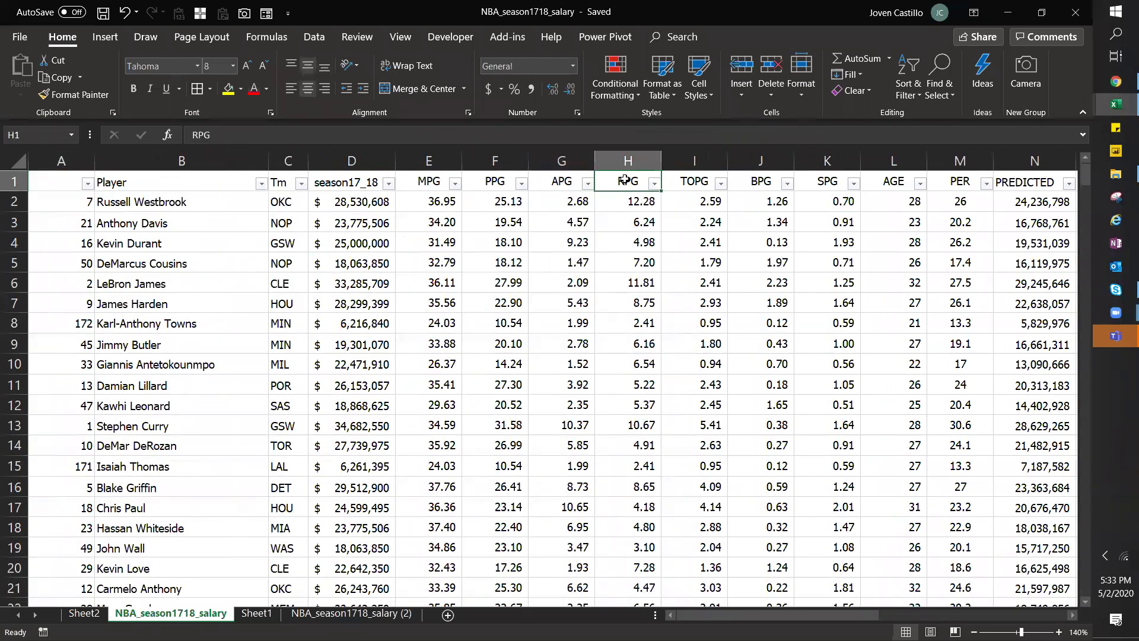
{"action": "left_click", "coordinate": [672, 185]}
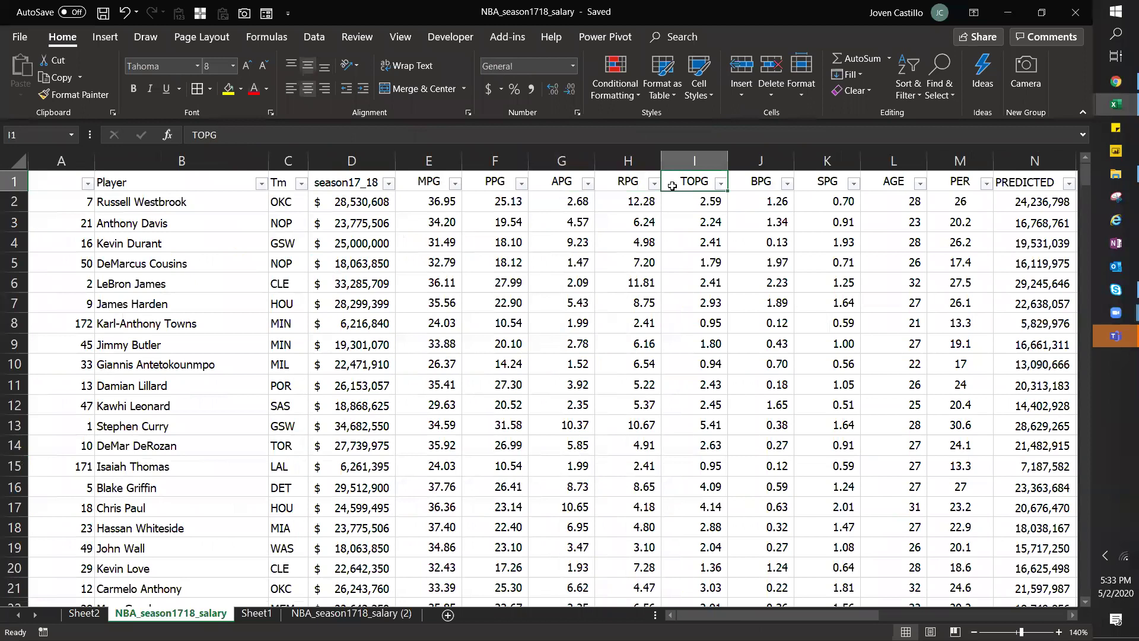
{"action": "left_click", "coordinate": [760, 182]}
{"action": "left_click", "coordinate": [829, 189]}
{"action": "left_click", "coordinate": [897, 184]}
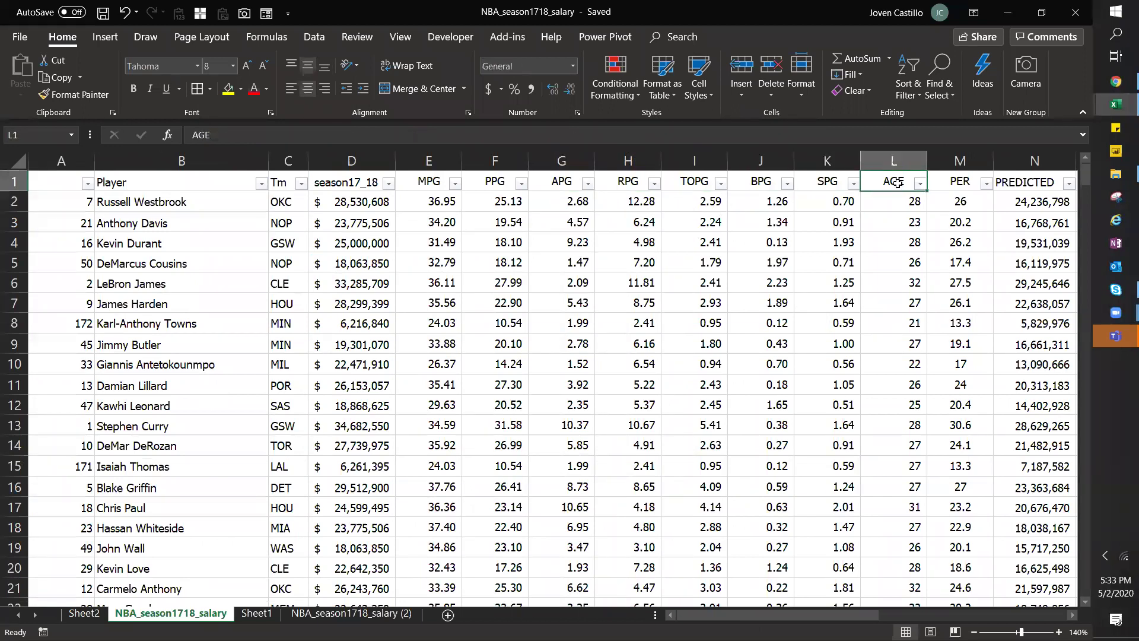
{"action": "left_click", "coordinate": [947, 181]}
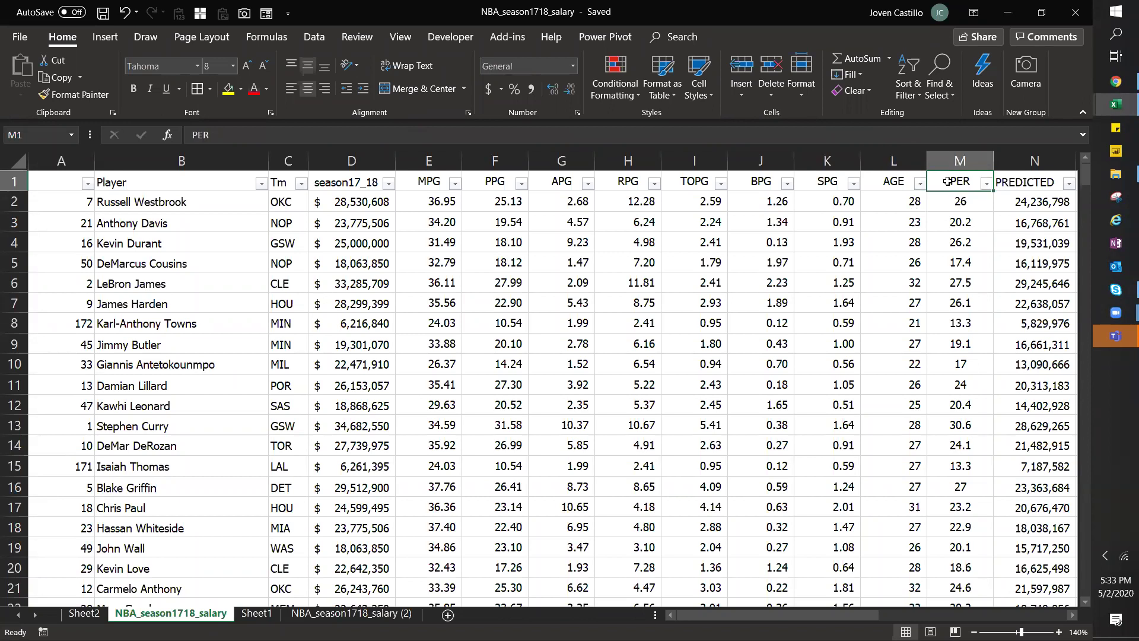
{"action": "left_click", "coordinate": [1021, 182]}
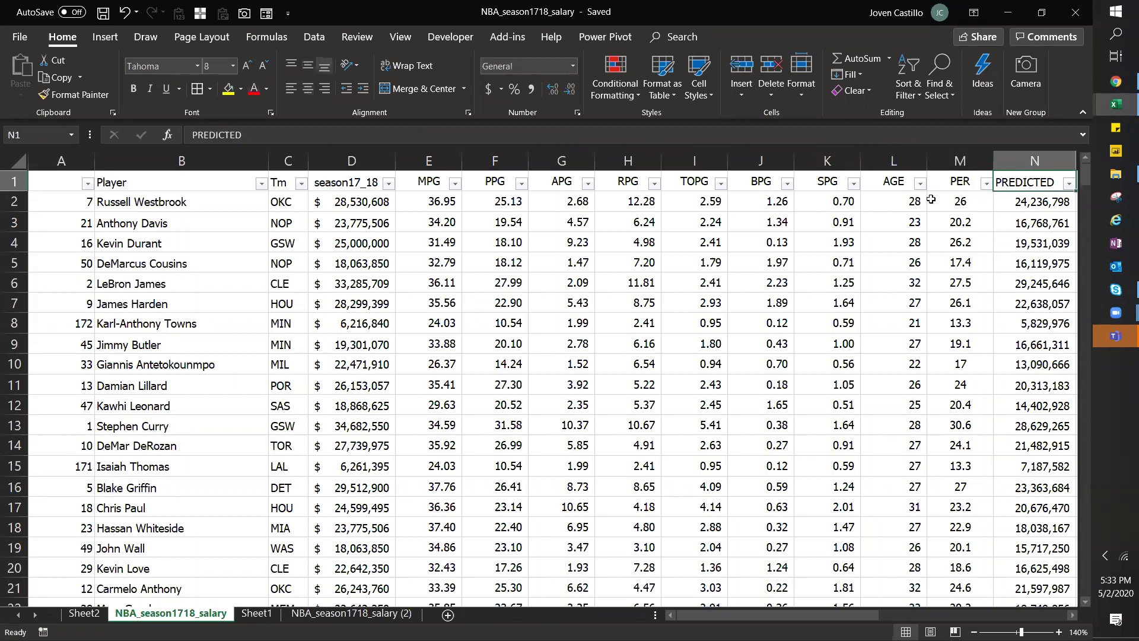
{"action": "left_click", "coordinate": [1031, 158]}
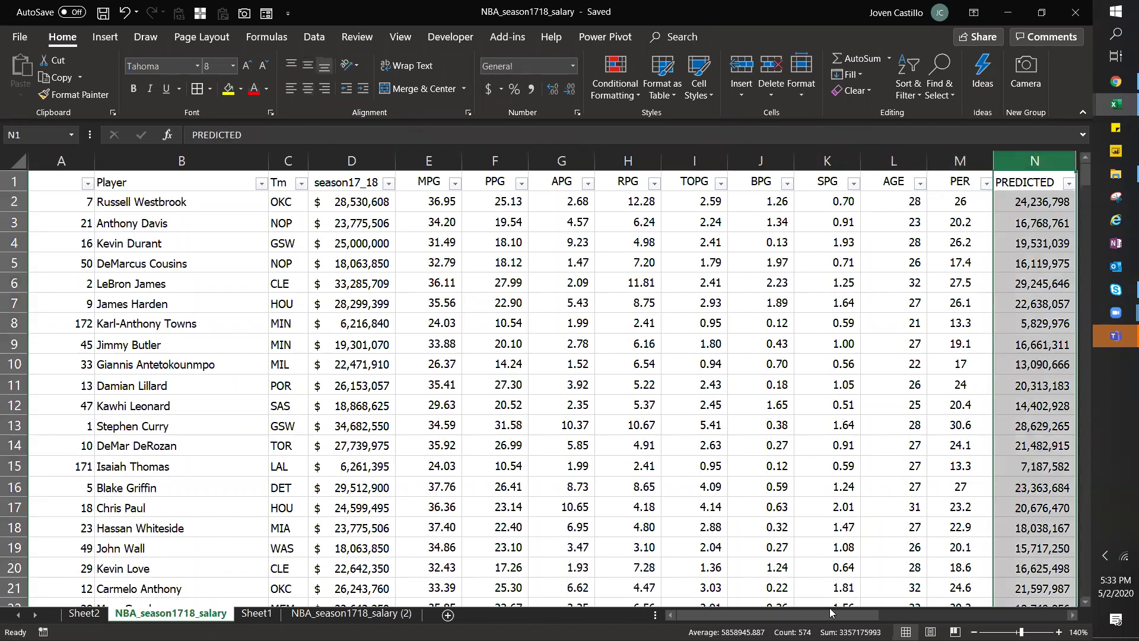
- Autofit column O beside PREDICTED and select the predicted salaries in N2:N14
{"action": "left_click_drag", "start_coordinate": [827, 617], "coordinate": [872, 614]}
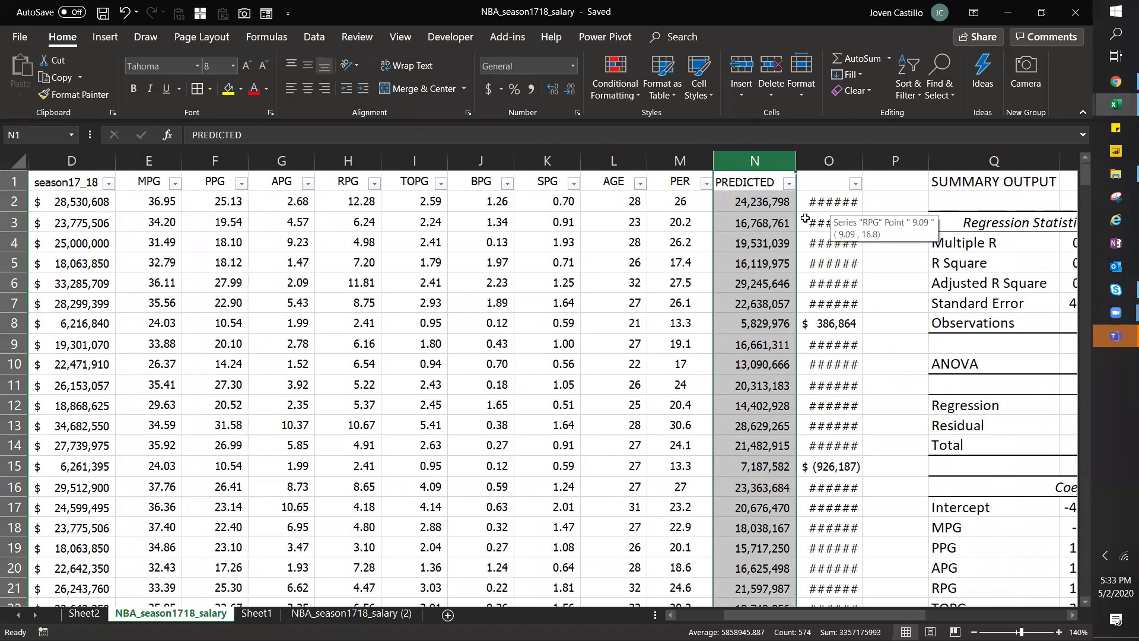
{"action": "double_click", "coordinate": [863, 159]}
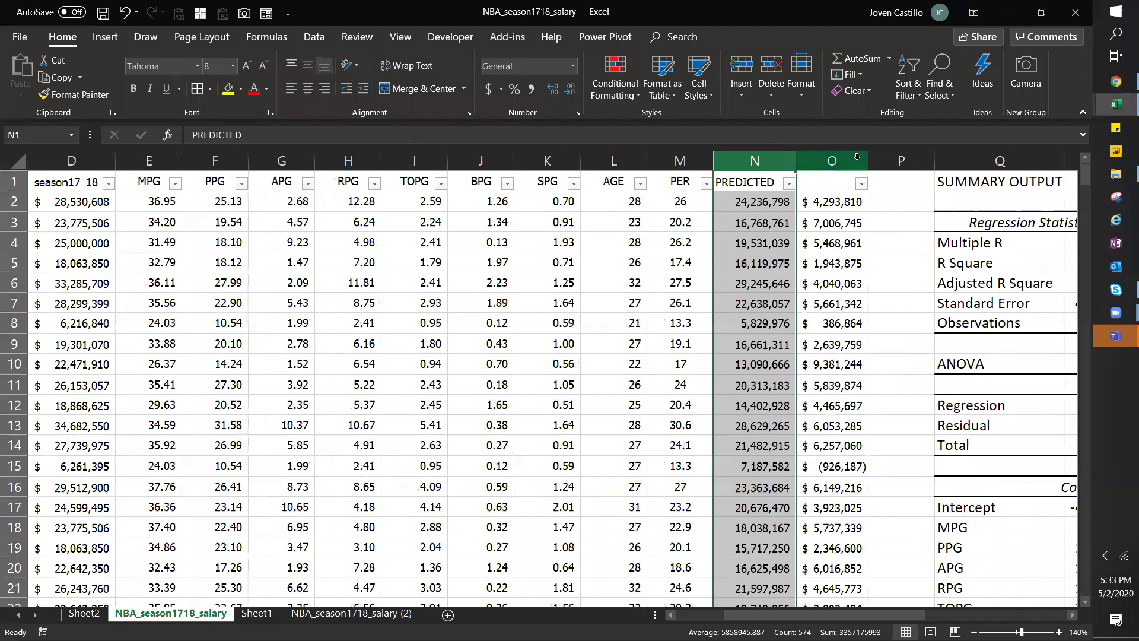
{"action": "left_click_drag", "start_coordinate": [741, 194], "coordinate": [751, 445]}
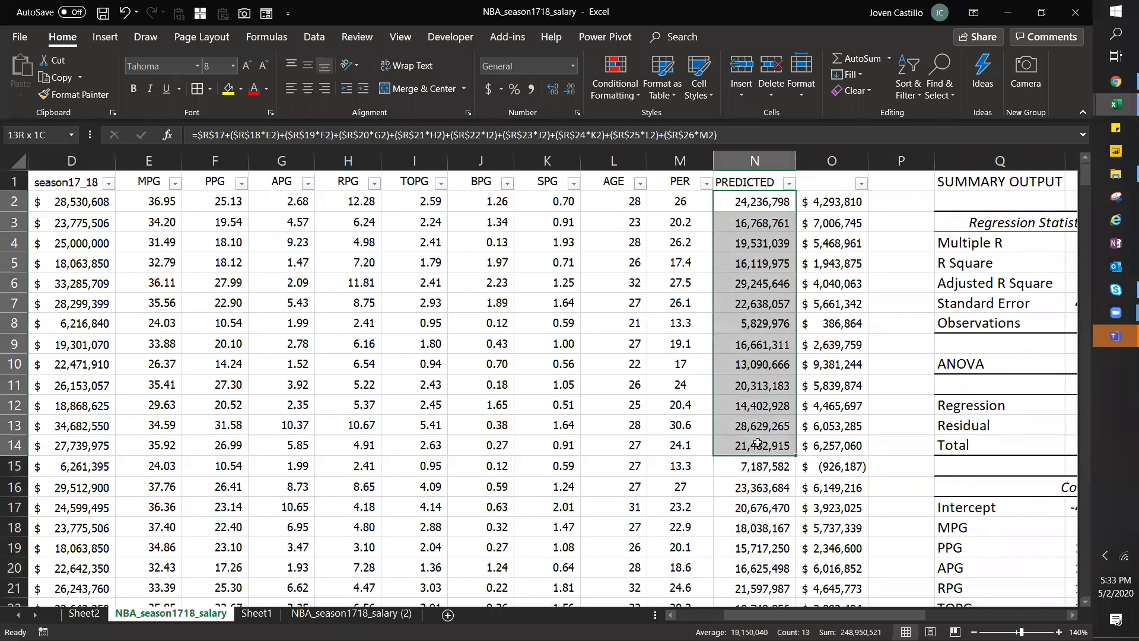
- Compare the actual season17_18 salaries in D2:D13 with the predicted salaries and the column beside them
{"action": "left_click_drag", "start_coordinate": [765, 613], "coordinate": [715, 615]}
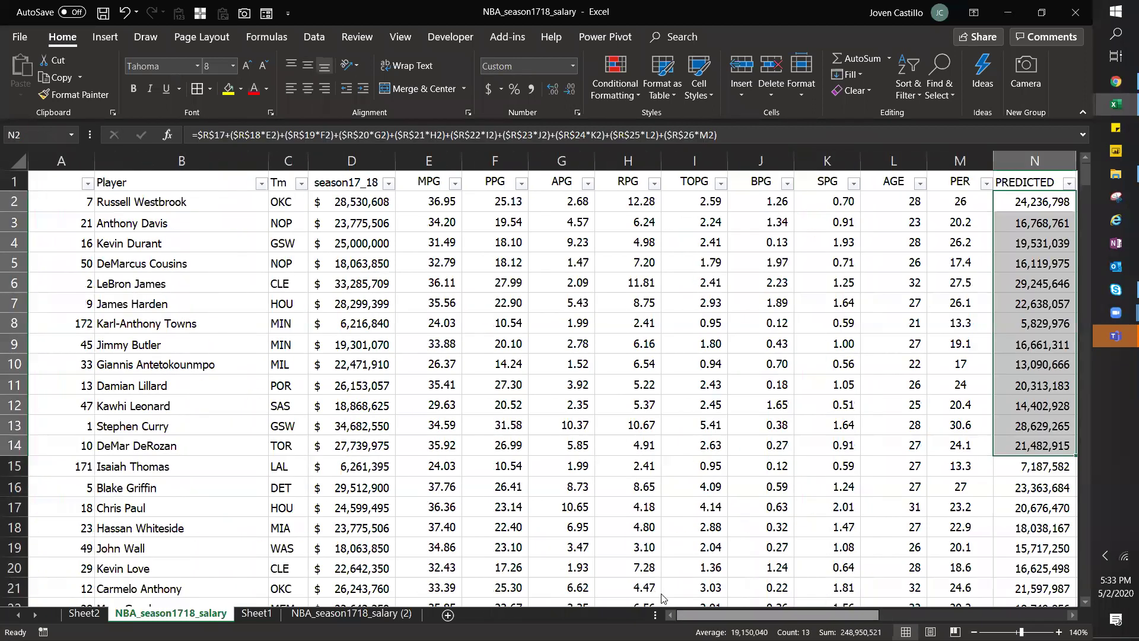
{"action": "left_click_drag", "start_coordinate": [364, 202], "coordinate": [362, 425]}
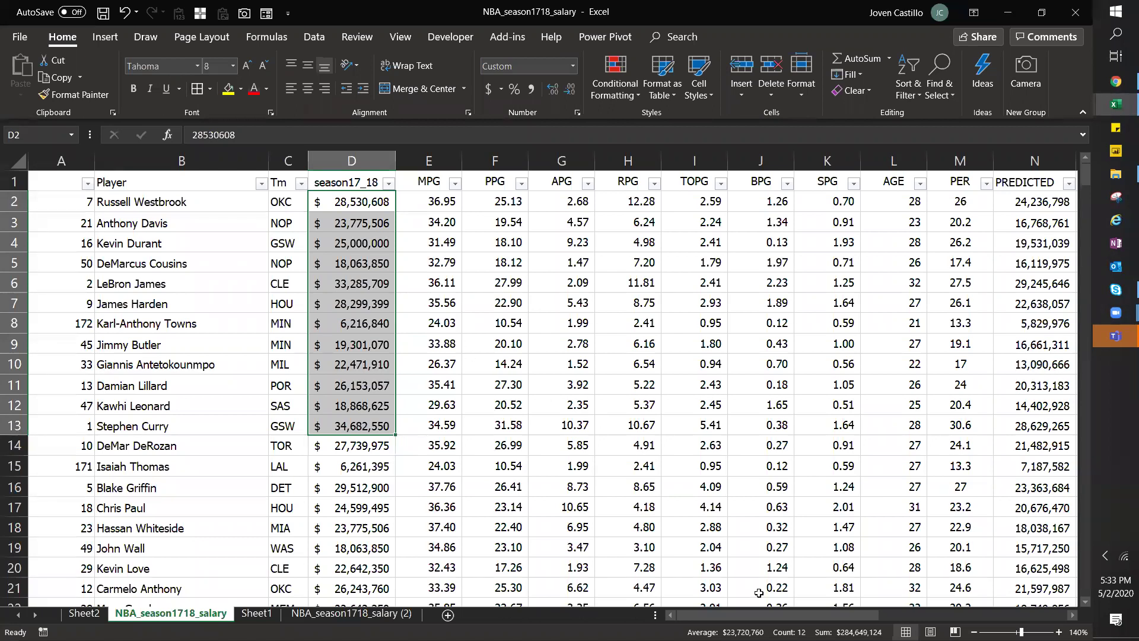
{"action": "left_click_drag", "start_coordinate": [748, 614], "coordinate": [795, 613]}
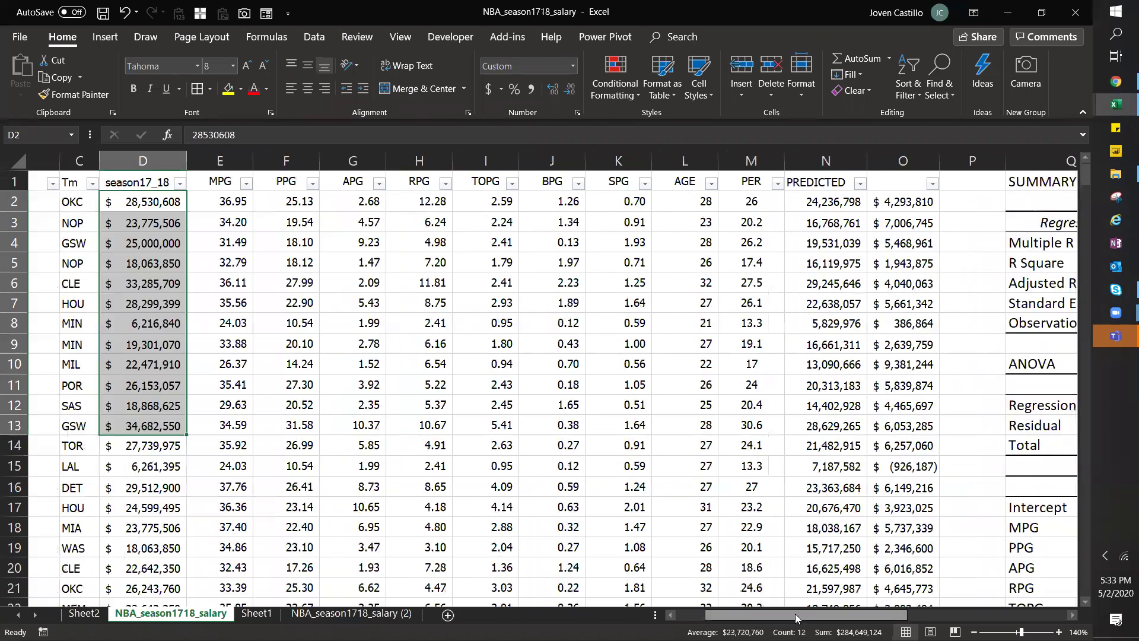
{"action": "left_click", "coordinate": [714, 611]}
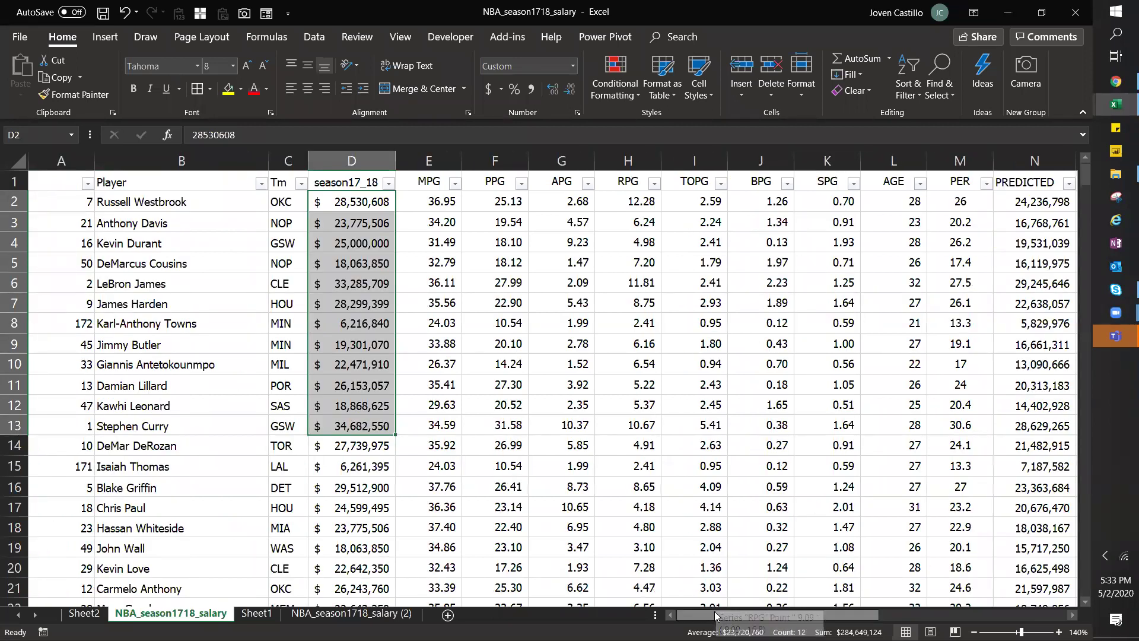
{"action": "left_click_drag", "start_coordinate": [714, 608], "coordinate": [733, 615]}
{"action": "left_click", "coordinate": [671, 614]}
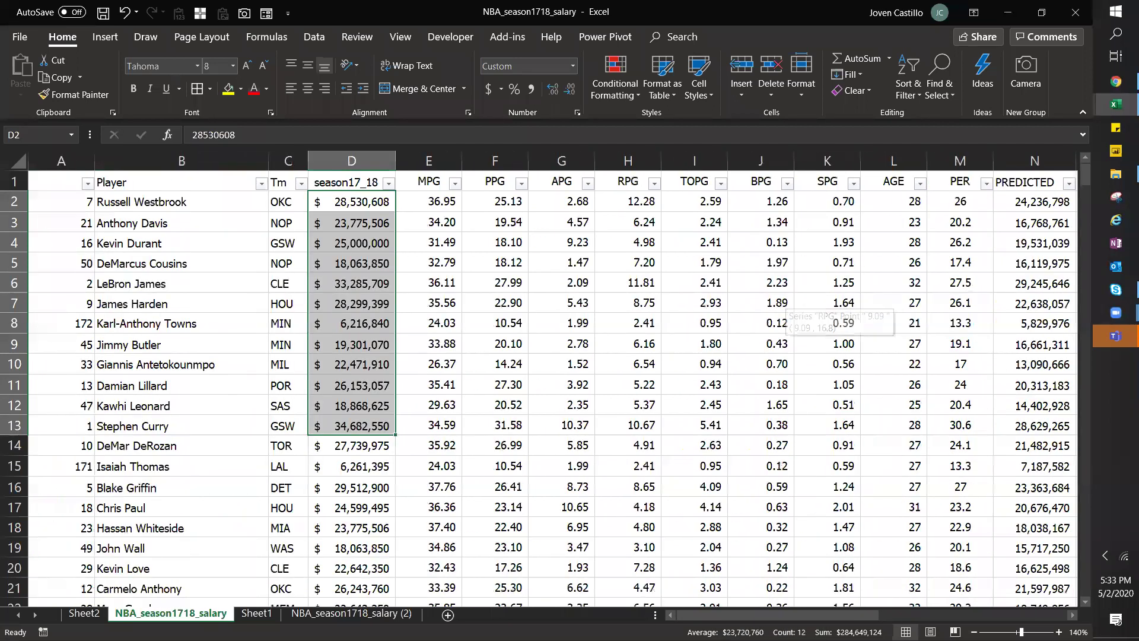
{"action": "left_click_drag", "start_coordinate": [804, 621], "coordinate": [646, 618]}
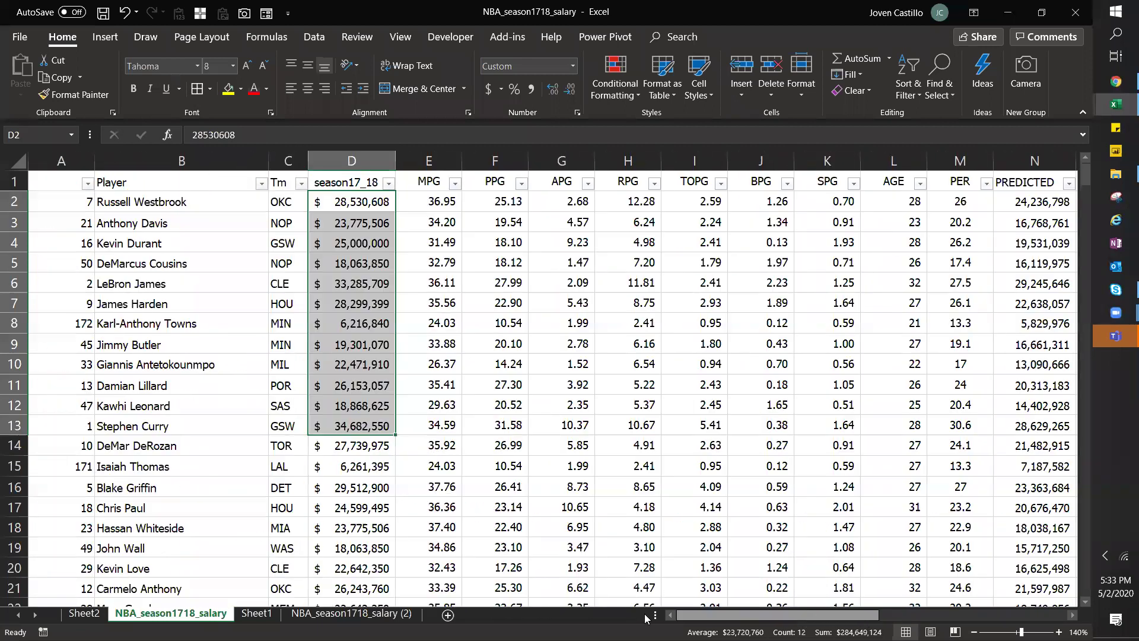
- Examine the correlation matrix with scatter plots on Sheet2, covering season17_18 through PER
{"action": "left_click", "coordinate": [84, 613]}
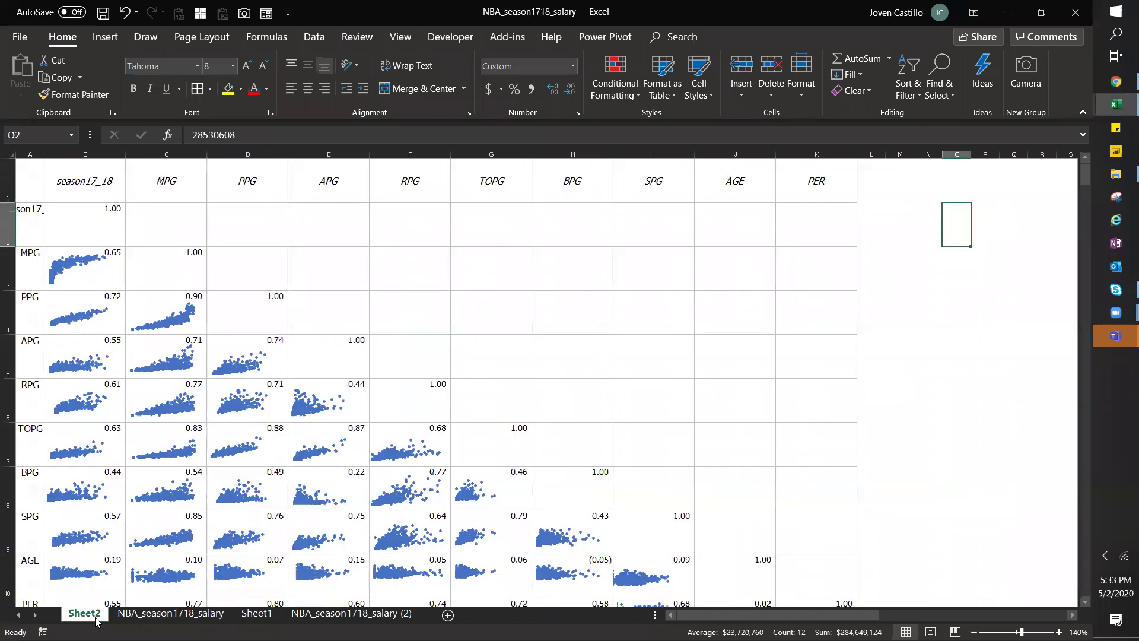
{"action": "left_click", "coordinate": [890, 323]}
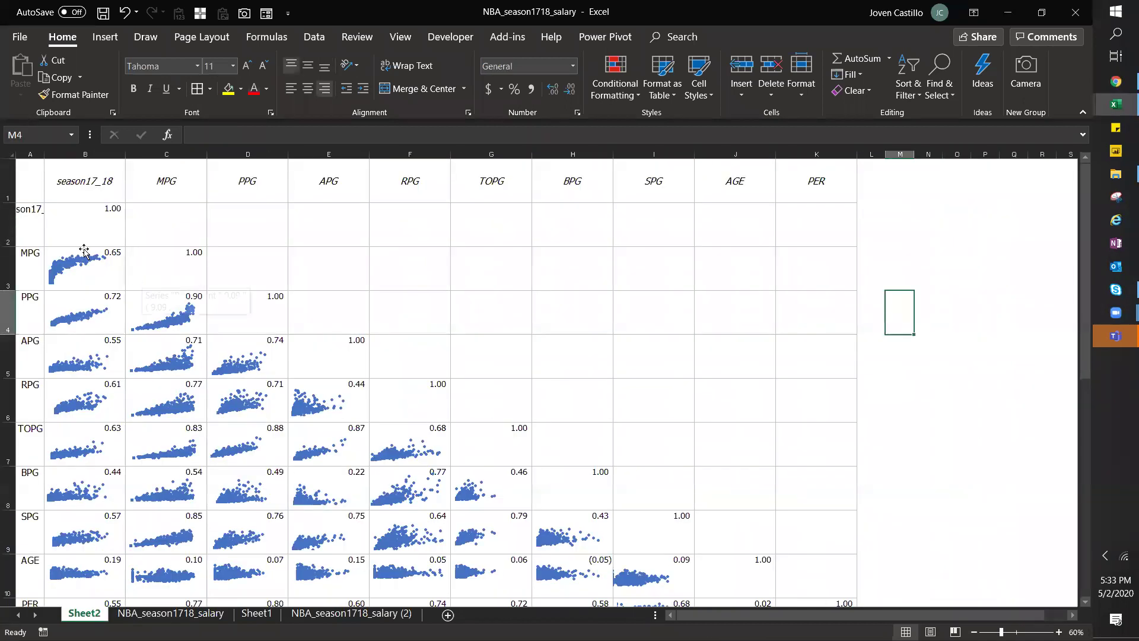
{"action": "left_click", "coordinate": [787, 234]}
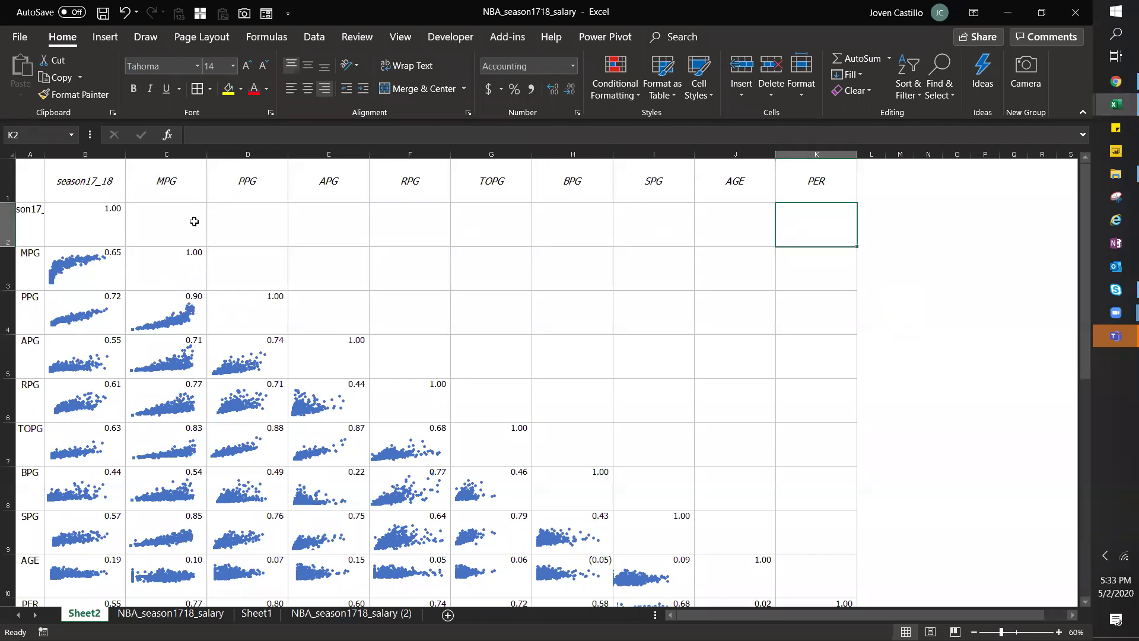
{"action": "left_click_drag", "start_coordinate": [98, 209], "coordinate": [852, 564]}
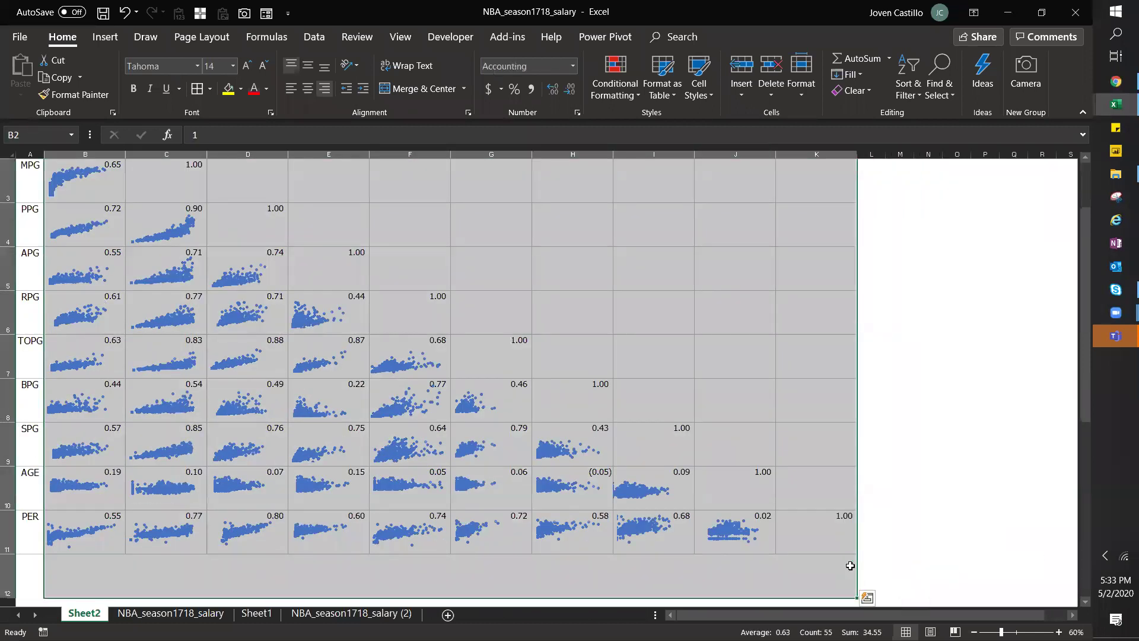
- Switch back to the Data sheet of the 8.1 multiple regression exercise workbook
{"action": "key", "text": "alt+Tab"}
{"action": "key", "text": "alt+Tab"}
{"action": "key", "text": "alt+Tab"}
{"action": "key", "text": "Tab"}
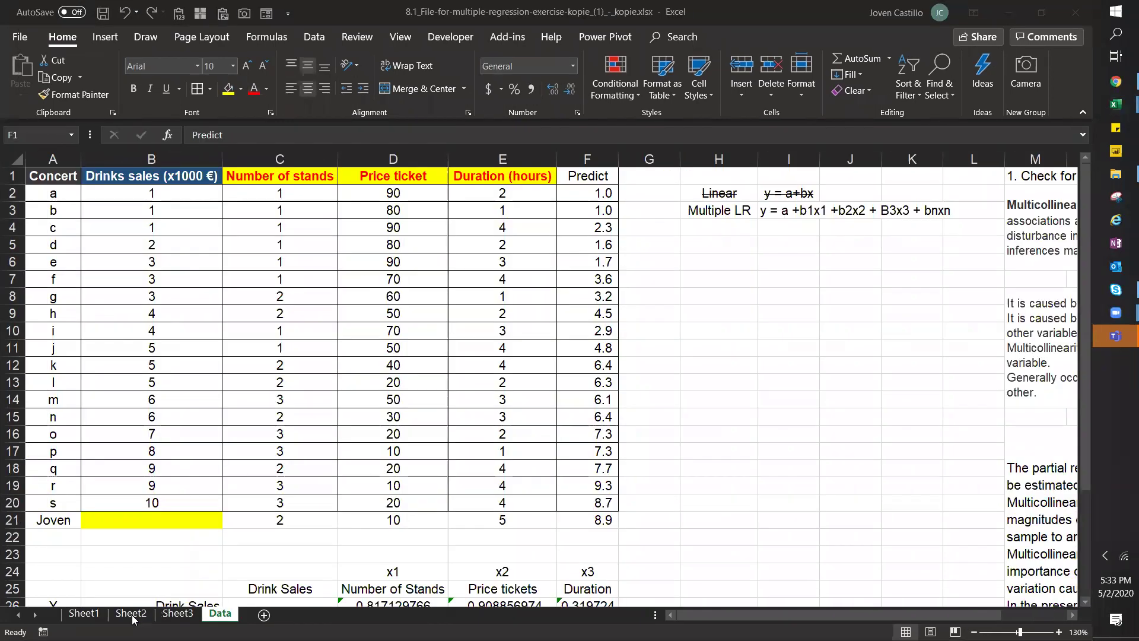
- Format the correlation matrix in A1:E5 of Sheet1 with comma style and two decimal places
{"action": "left_click", "coordinate": [98, 615]}
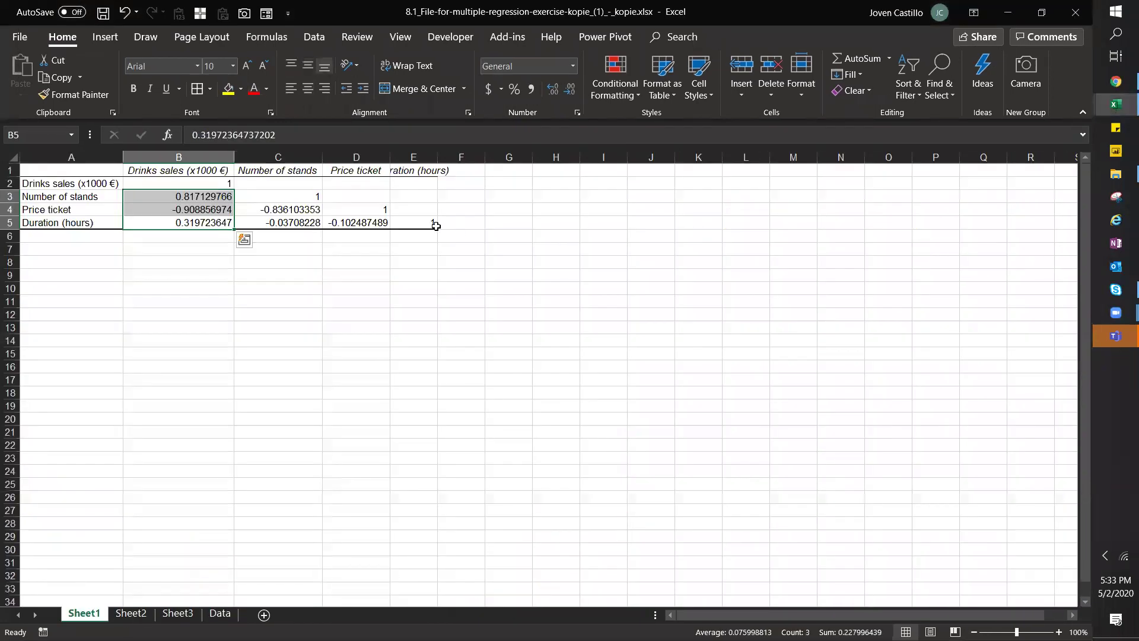
{"action": "left_click_drag", "start_coordinate": [437, 223], "coordinate": [60, 172]}
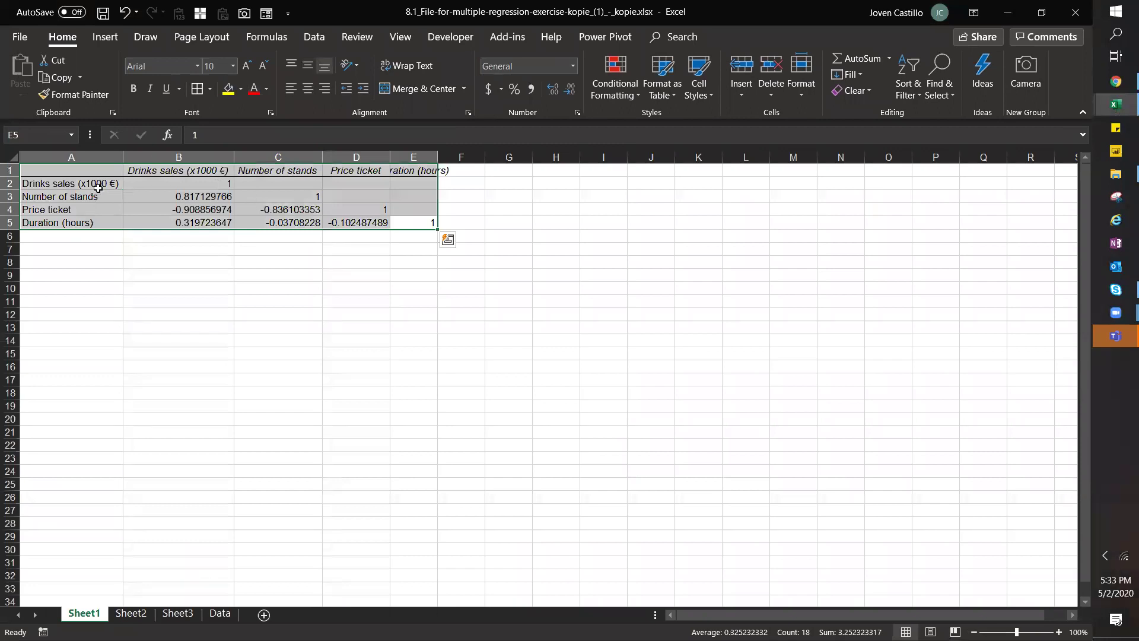
{"action": "left_click", "coordinate": [532, 89]}
{"action": "left_click", "coordinate": [570, 89]}
{"action": "left_click", "coordinate": [553, 89]}
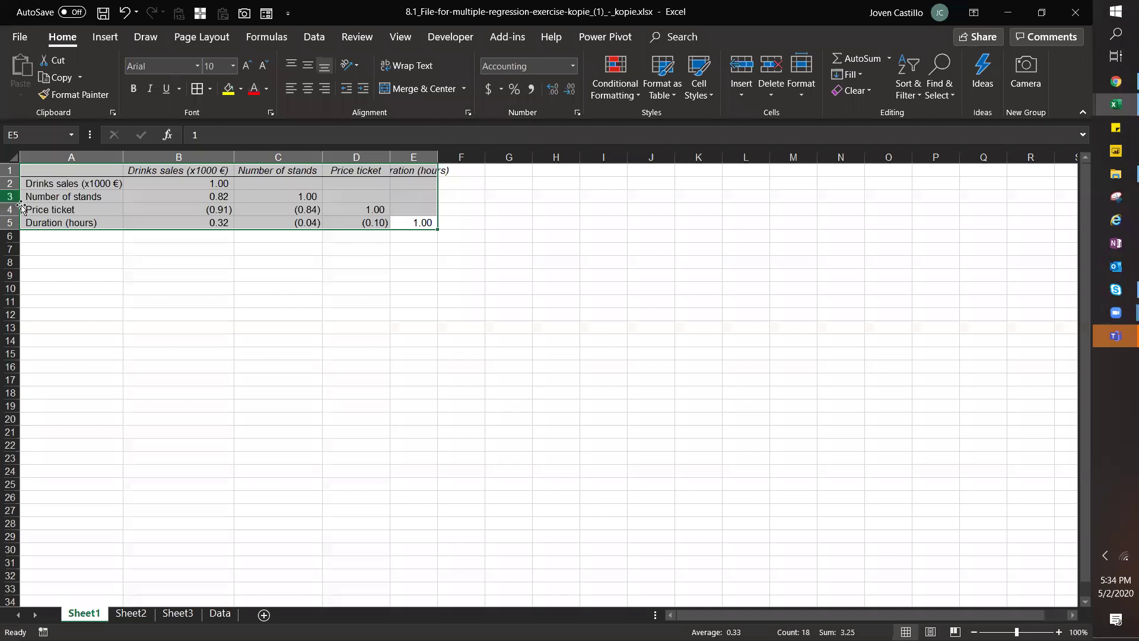
- Enlarge rows 1 to 5 to an equal, much taller height to make room for charts inside the matrix cells
{"action": "left_click_drag", "start_coordinate": [10, 229], "coordinate": [15, 376]}
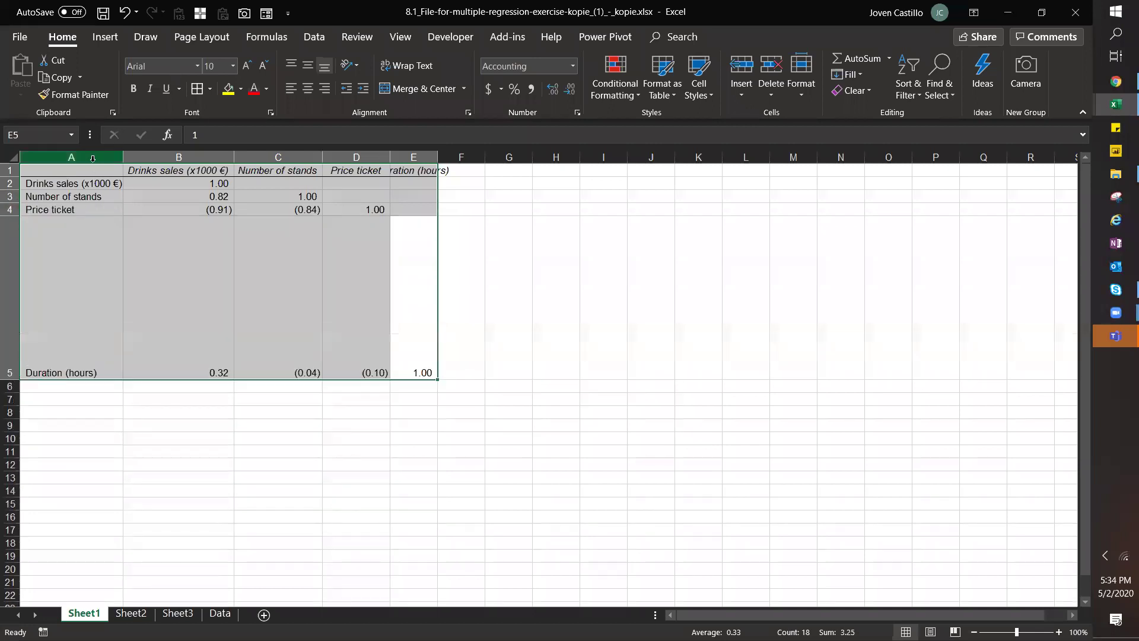
{"action": "key", "text": "ctrl+z"}
{"action": "left_click_drag", "start_coordinate": [9, 170], "coordinate": [5, 223]}
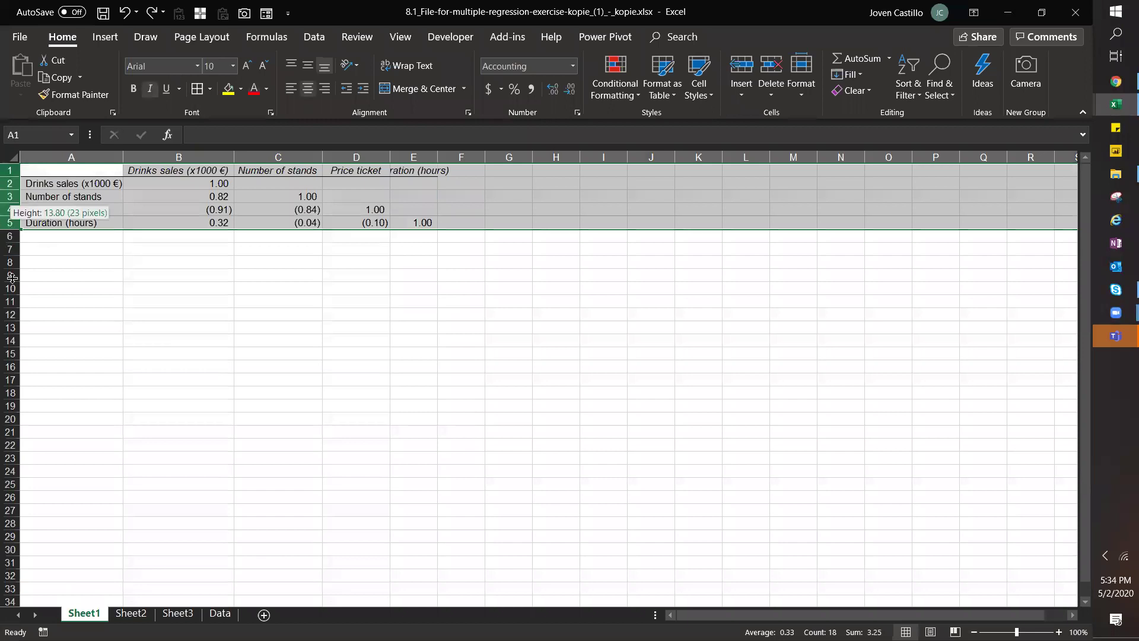
{"action": "left_click_drag", "start_coordinate": [10, 177], "coordinate": [52, 246]}
- Widen columns B through E of the correlation matrix so that each cell can hold a small chart
{"action": "left_click_drag", "start_coordinate": [234, 157], "coordinate": [264, 157]}
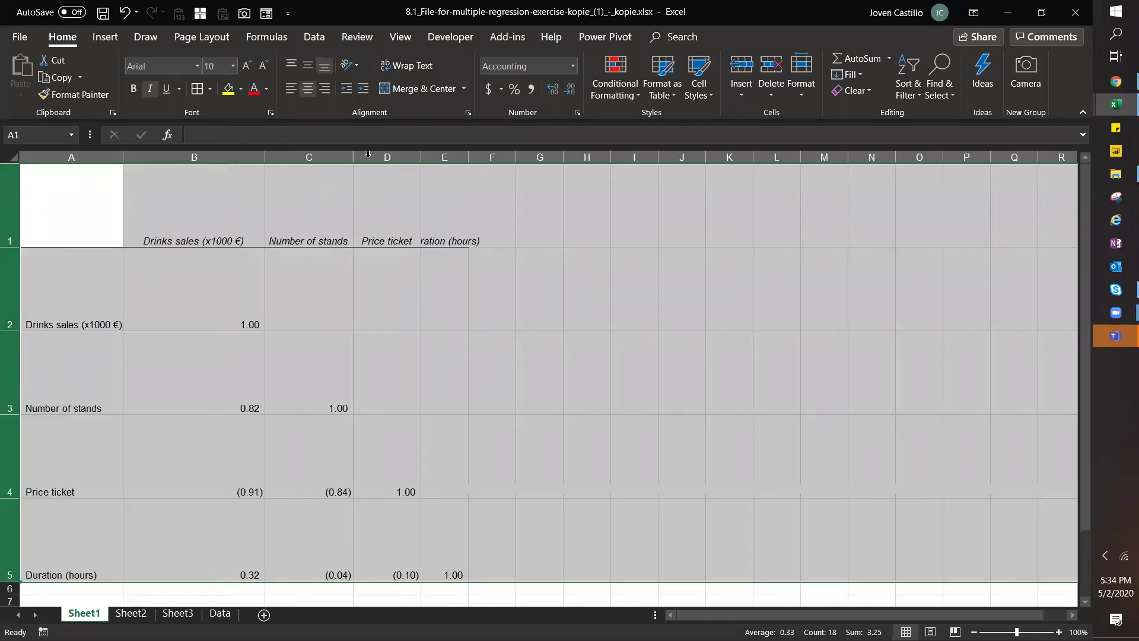
{"action": "left_click_drag", "start_coordinate": [353, 157], "coordinate": [403, 156]}
{"action": "left_click_drag", "start_coordinate": [472, 162], "coordinate": [680, 196]}
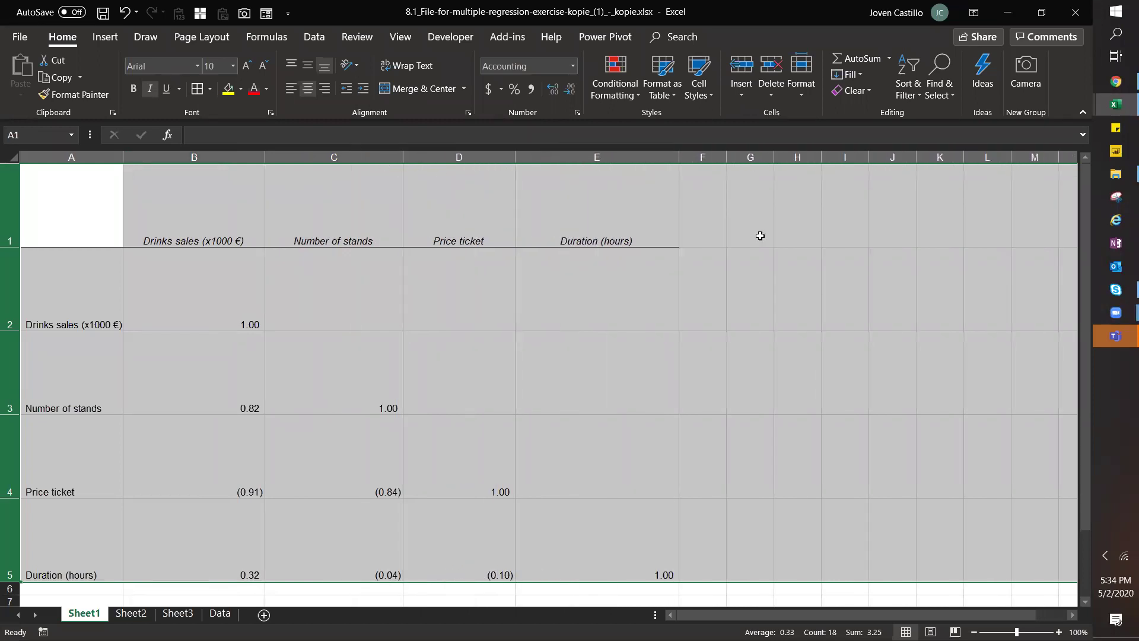
{"action": "left_click", "coordinate": [813, 290]}
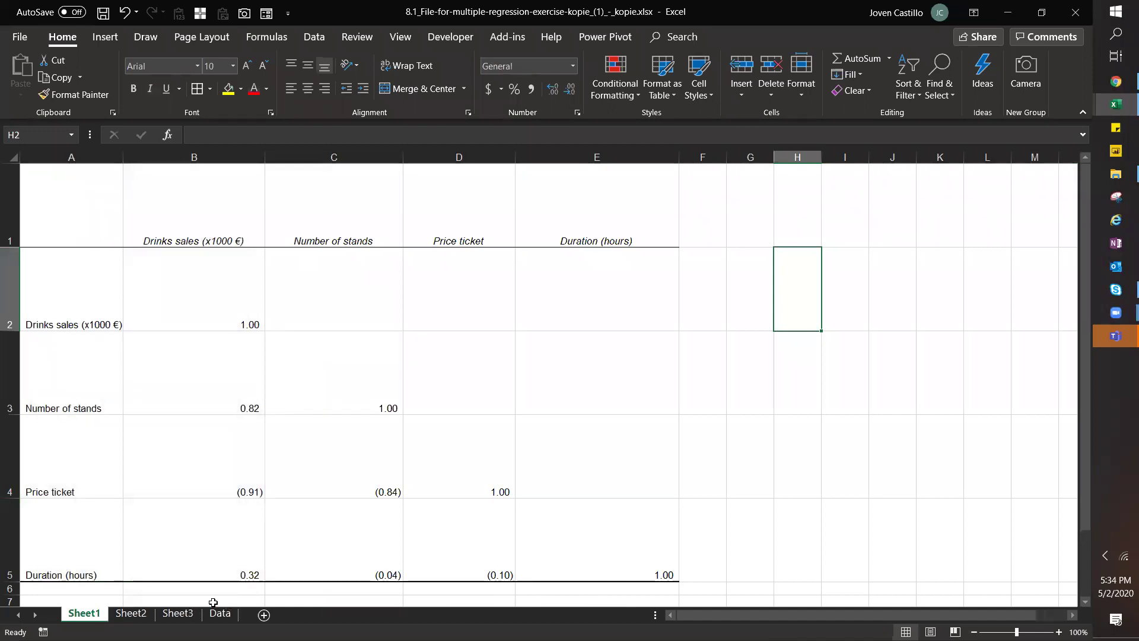
- Insert a markers-only scatter plot of Drinks sales against Number of stands from B2:C20 on the Data sheet
{"action": "left_click", "coordinate": [181, 614]}
{"action": "left_click", "coordinate": [222, 614]}
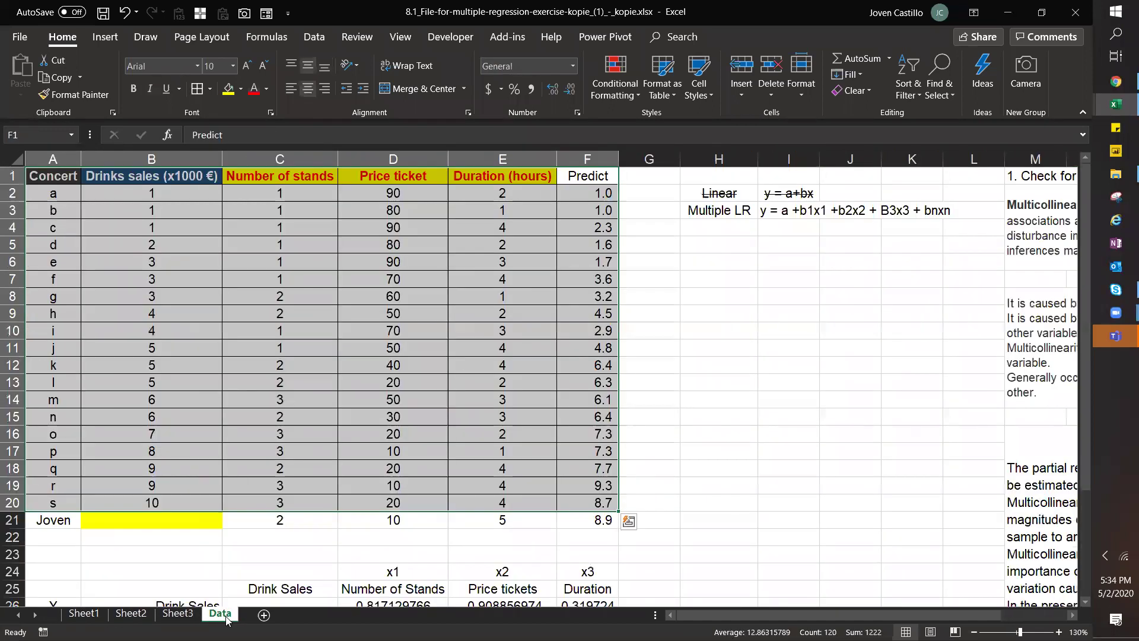
{"action": "left_click_drag", "start_coordinate": [207, 200], "coordinate": [304, 499]}
{"action": "left_click", "coordinate": [105, 37]}
{"action": "left_click", "coordinate": [410, 90]}
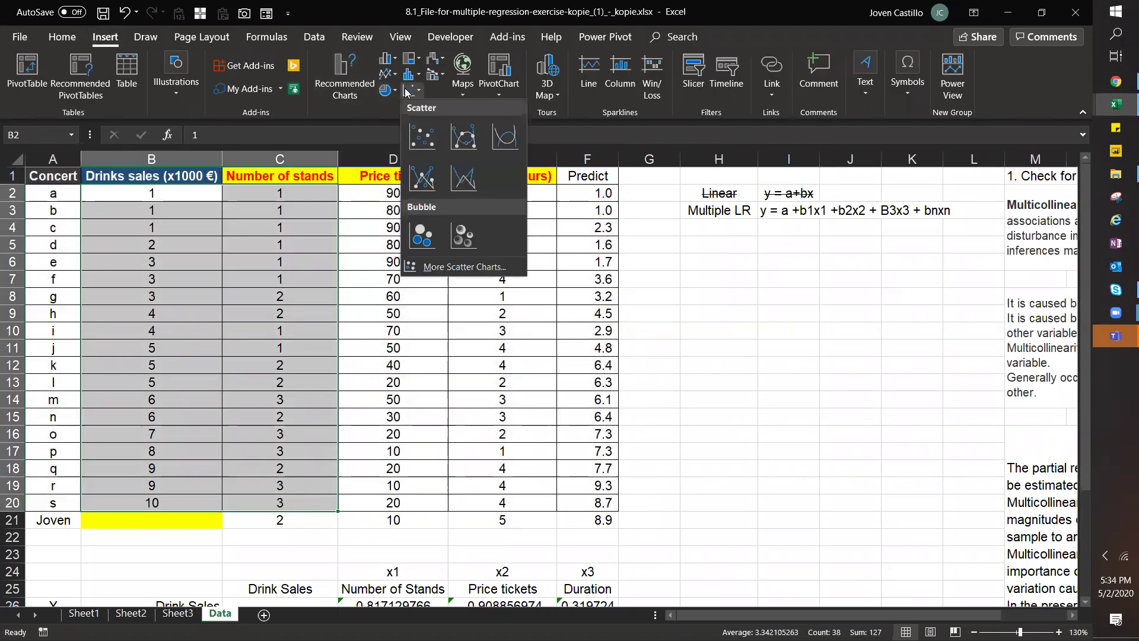
{"action": "left_click", "coordinate": [422, 129]}
- Delete the scatter plot's title, gridlines and both axes, leaving only the data points
{"action": "left_click", "coordinate": [558, 314]}
{"action": "key", "text": "Delete"}
{"action": "left_click", "coordinate": [342, 389]}
{"action": "key", "text": "Delete"}
{"action": "left_click", "coordinate": [406, 510]}
{"action": "key", "text": "Delete"}
{"action": "left_click", "coordinate": [542, 270]}
{"action": "key", "text": "Delete"}
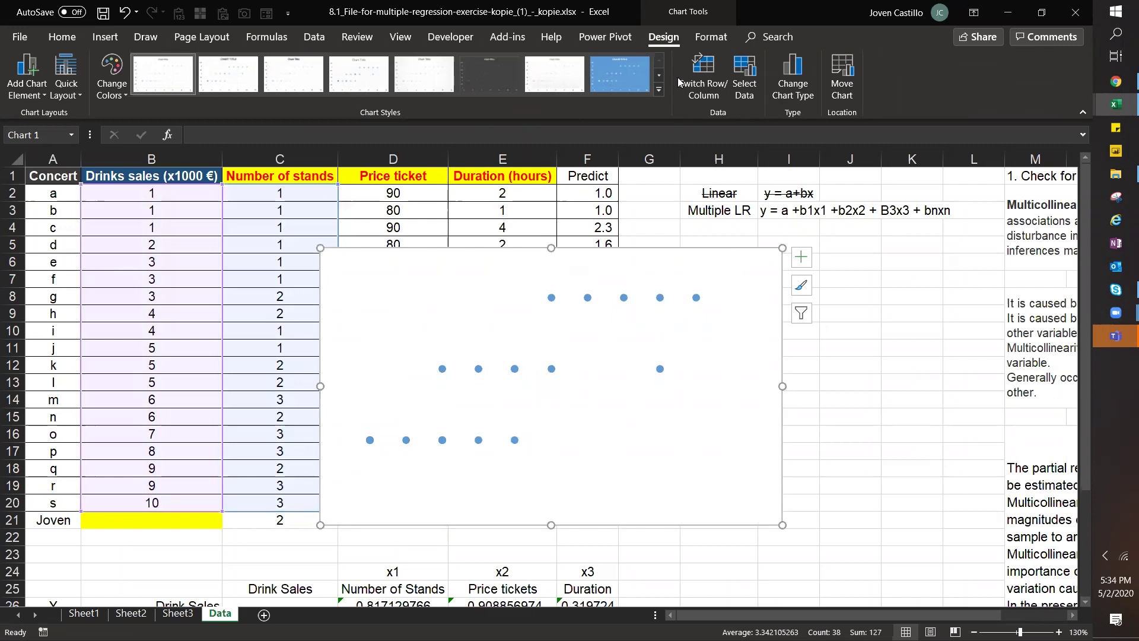
- Restore the workbook window to a smaller size and remove the scatter plot's background fill and outline
{"action": "left_click", "coordinate": [710, 37]}
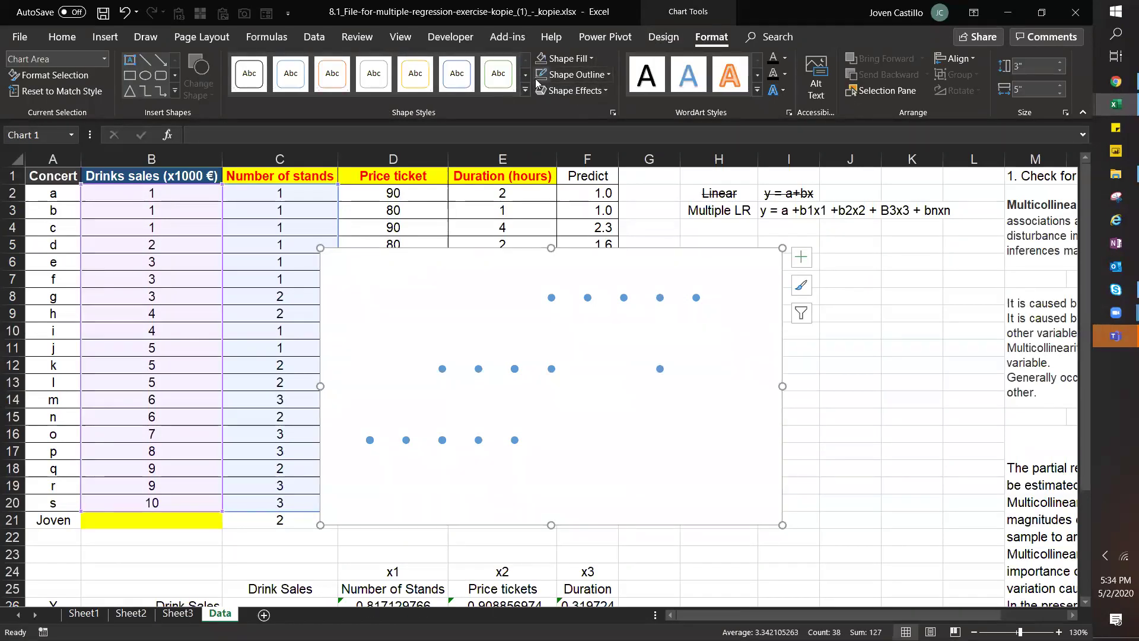
{"action": "left_click", "coordinate": [748, 267]}
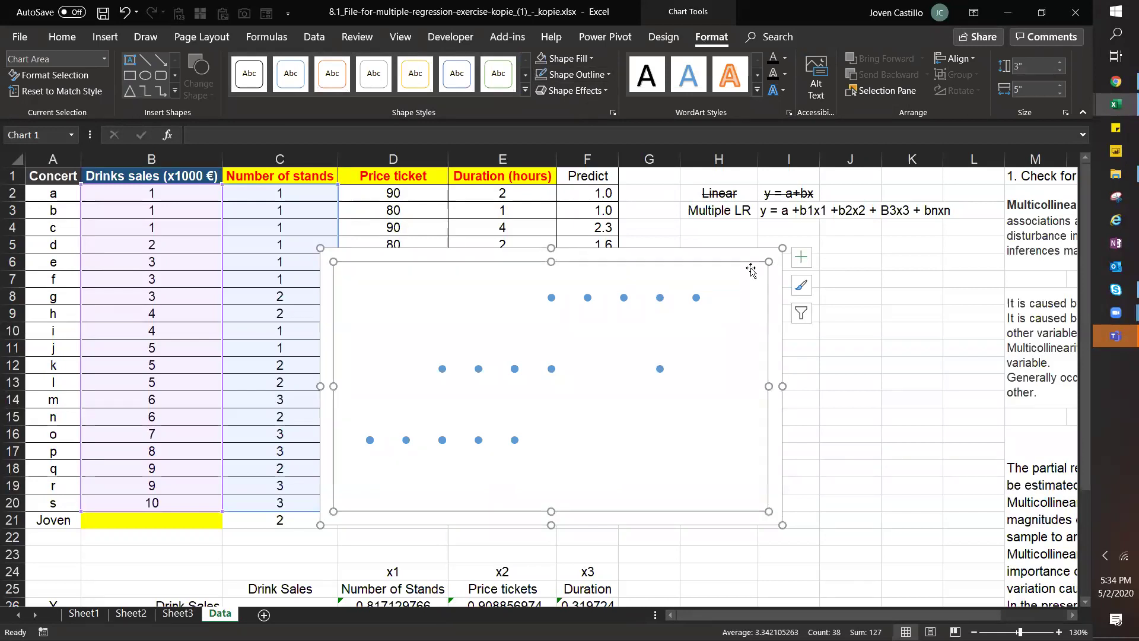
{"action": "left_click", "coordinate": [1032, 13]}
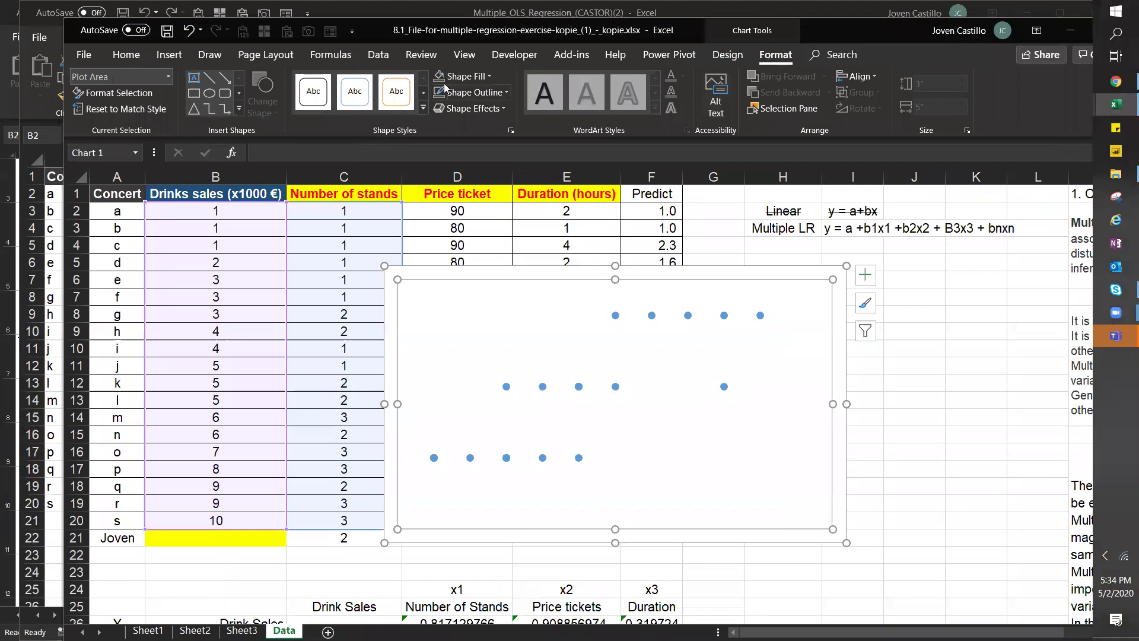
{"action": "left_click", "coordinate": [417, 272]}
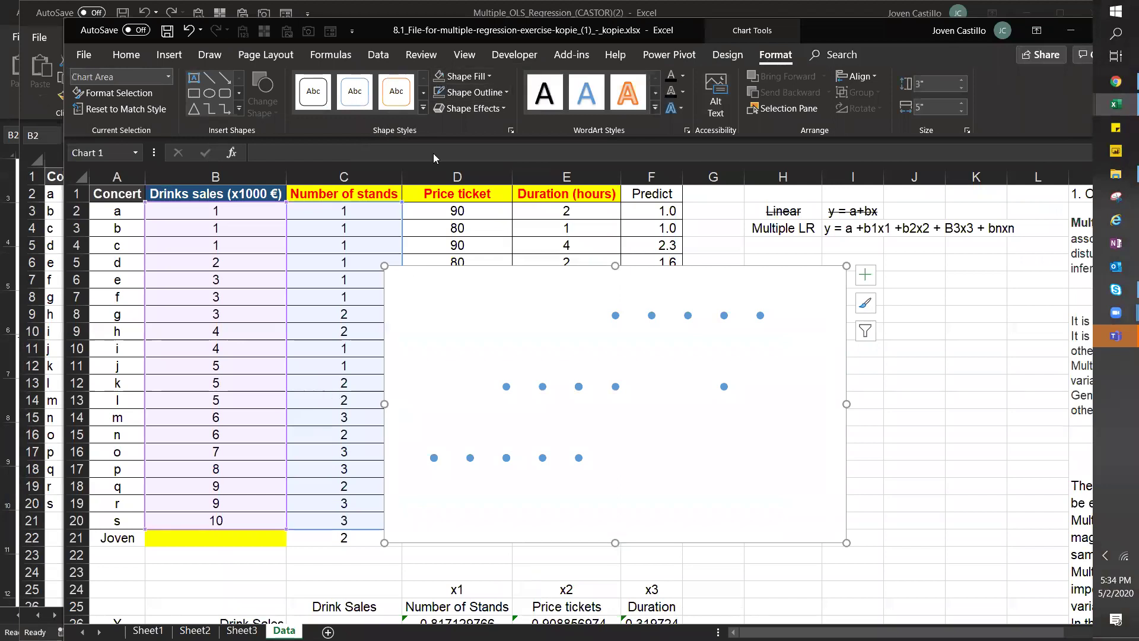
{"action": "left_click", "coordinate": [439, 75]}
- Move the scatter plot from the Data sheet to cell B2 of Sheet1 and shrink it to fit the cell
{"action": "key", "text": "ctrl+x"}
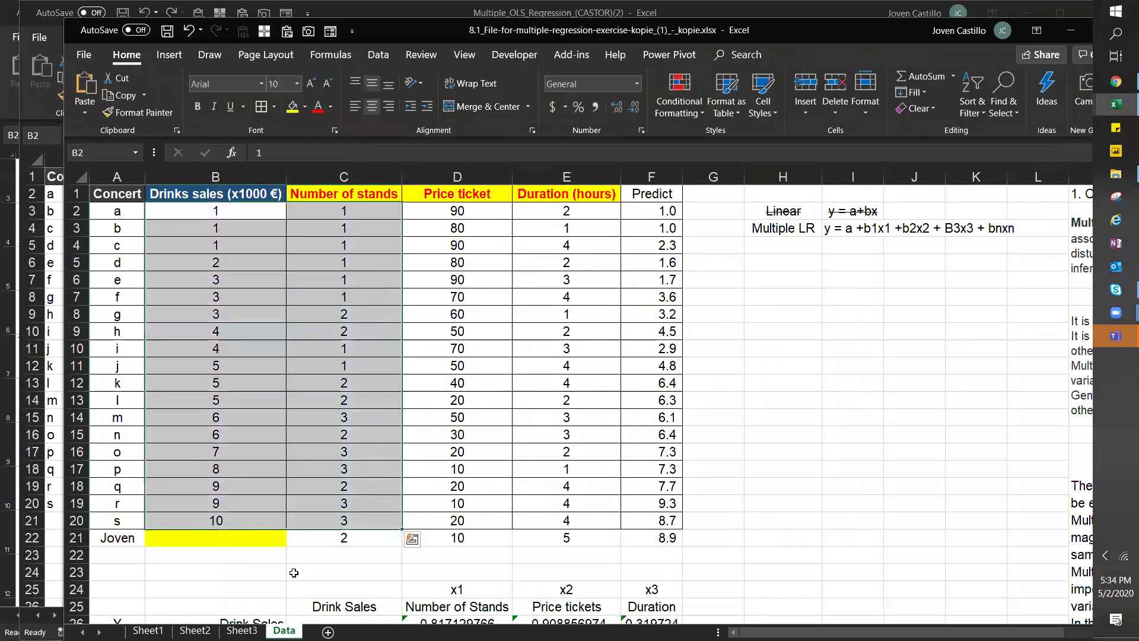
{"action": "left_click", "coordinate": [148, 630]}
{"action": "left_click", "coordinate": [237, 292]}
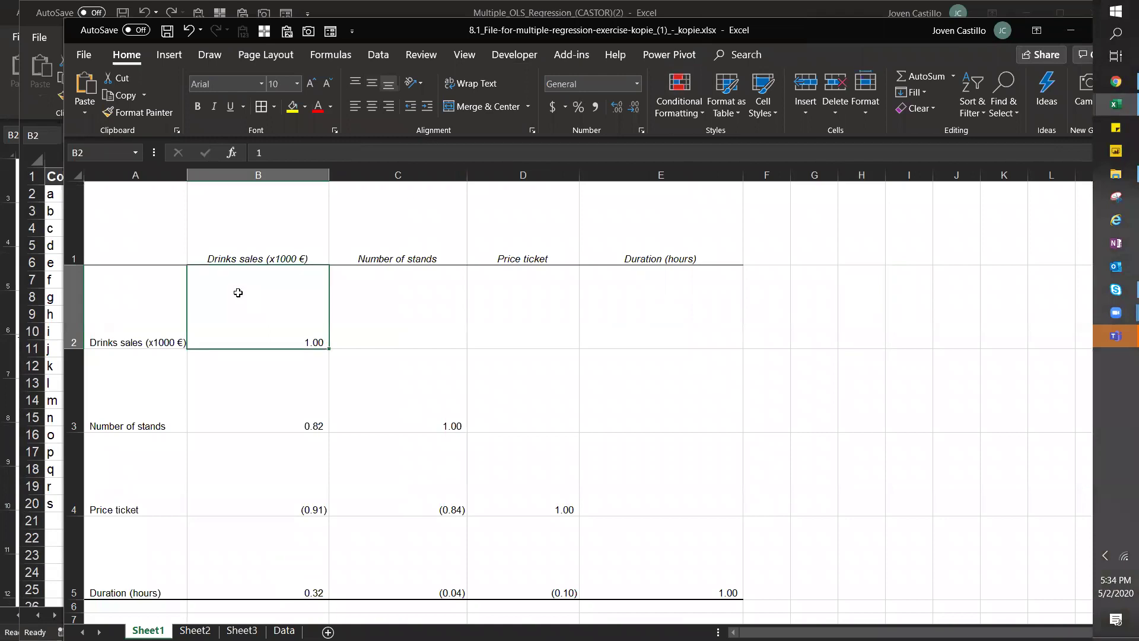
{"action": "key", "text": "ctrl+v"}
{"action": "left_click_drag", "start_coordinate": [545, 478], "coordinate": [326, 348]}
{"action": "left_click", "coordinate": [716, 347]}
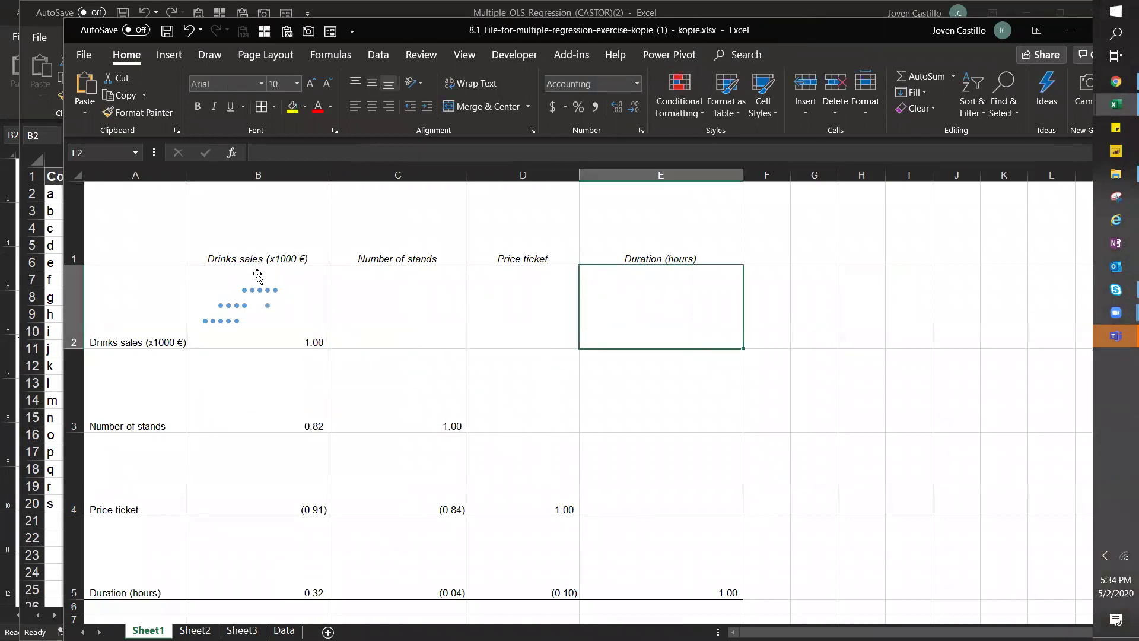
- Align the correlation coefficients in B2:E5 to the top of their cells
{"action": "left_click_drag", "start_coordinate": [671, 282], "coordinate": [256, 339]}
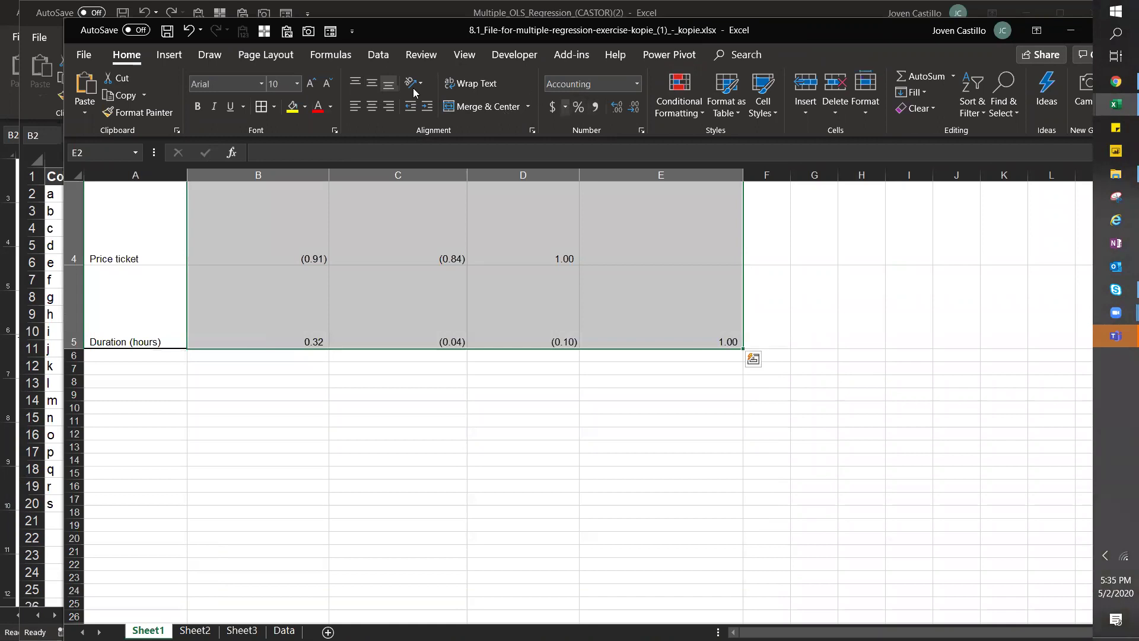
{"action": "left_click", "coordinate": [360, 83]}
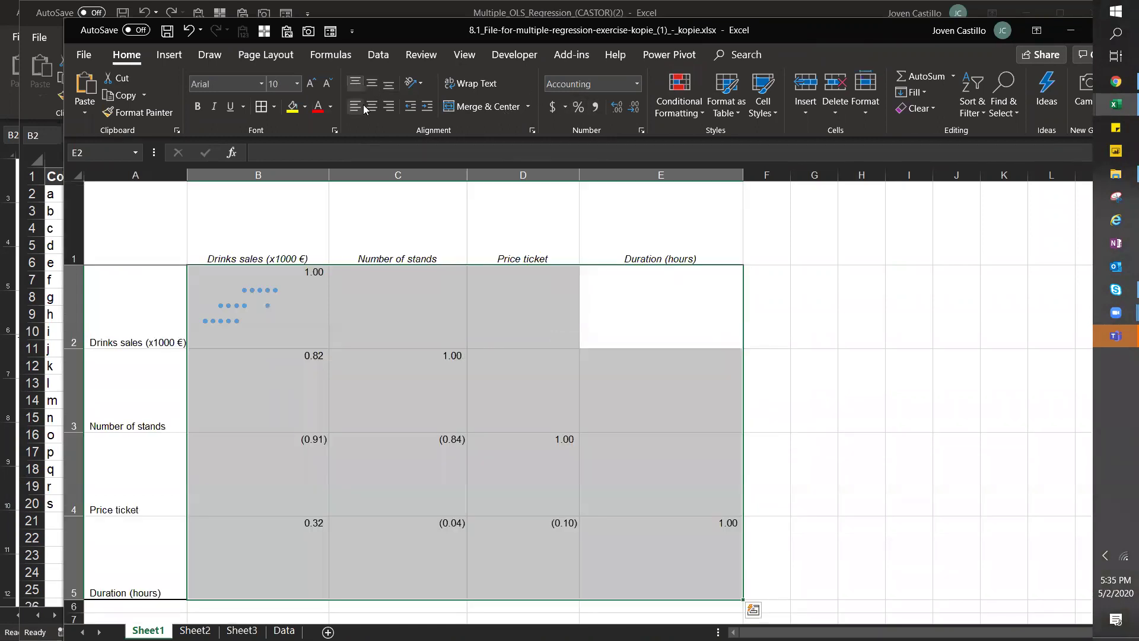
{"action": "left_click", "coordinate": [880, 426]}
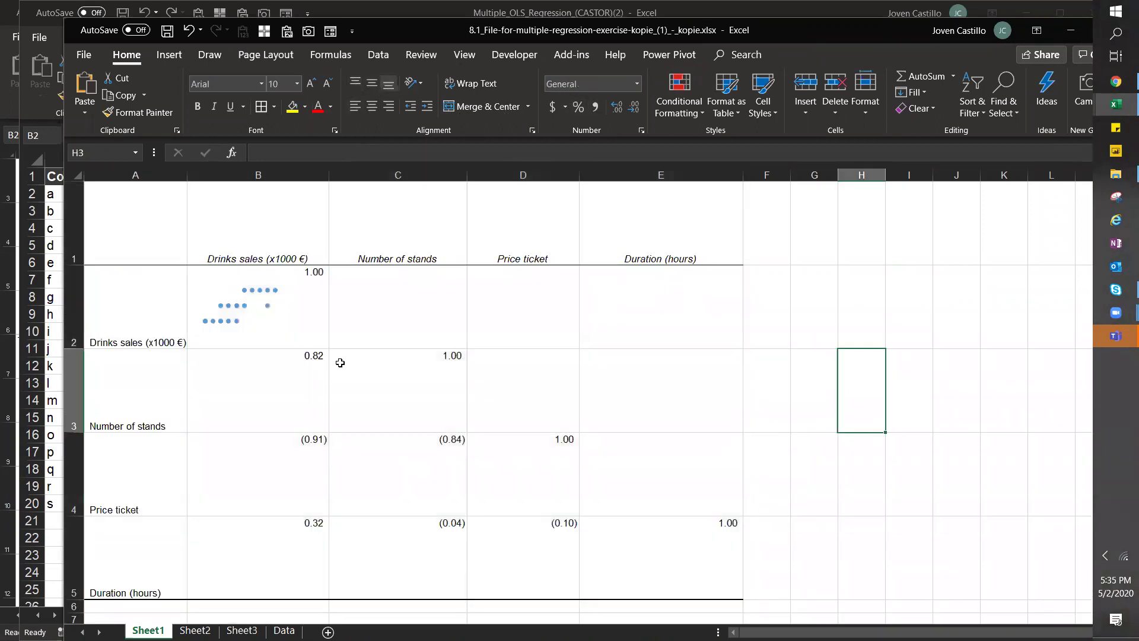
- Move the small scatter plot down into cell B3, in the Number of stands row
{"action": "left_click", "coordinate": [270, 319]}
{"action": "left_click_drag", "start_coordinate": [284, 350], "coordinate": [286, 435]}
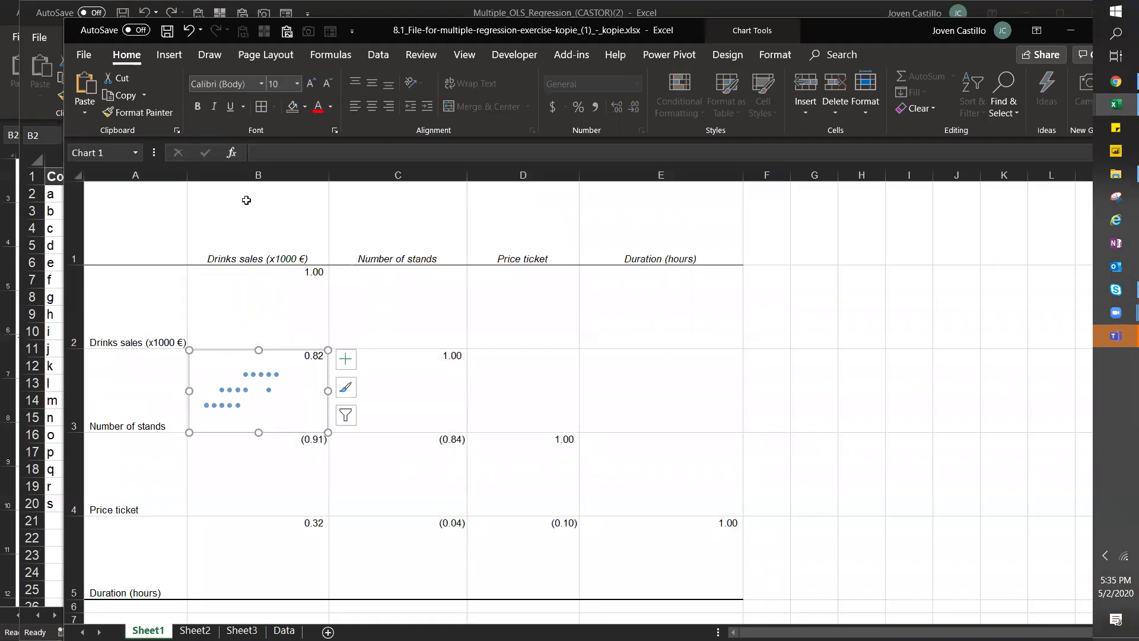
{"action": "left_click", "coordinate": [250, 234]}
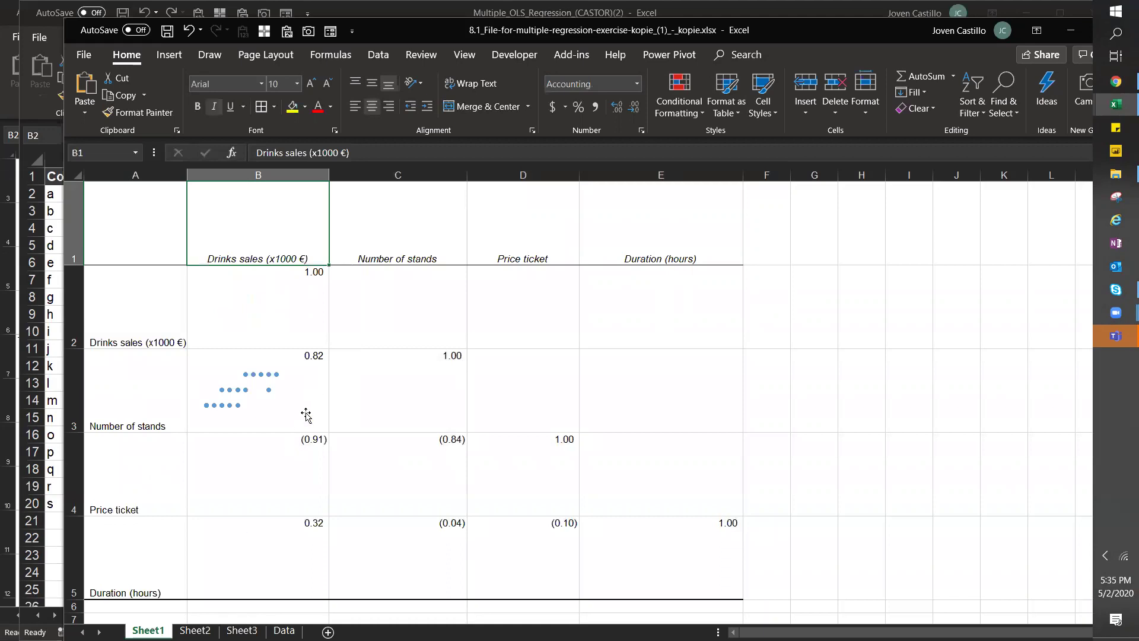
- Copy the Number of stands scatter plot into cell B4, in the Price ticket row
{"action": "left_click", "coordinate": [306, 416]}
{"action": "left_click", "coordinate": [285, 435]}
{"action": "key", "text": "ctrl+c"}
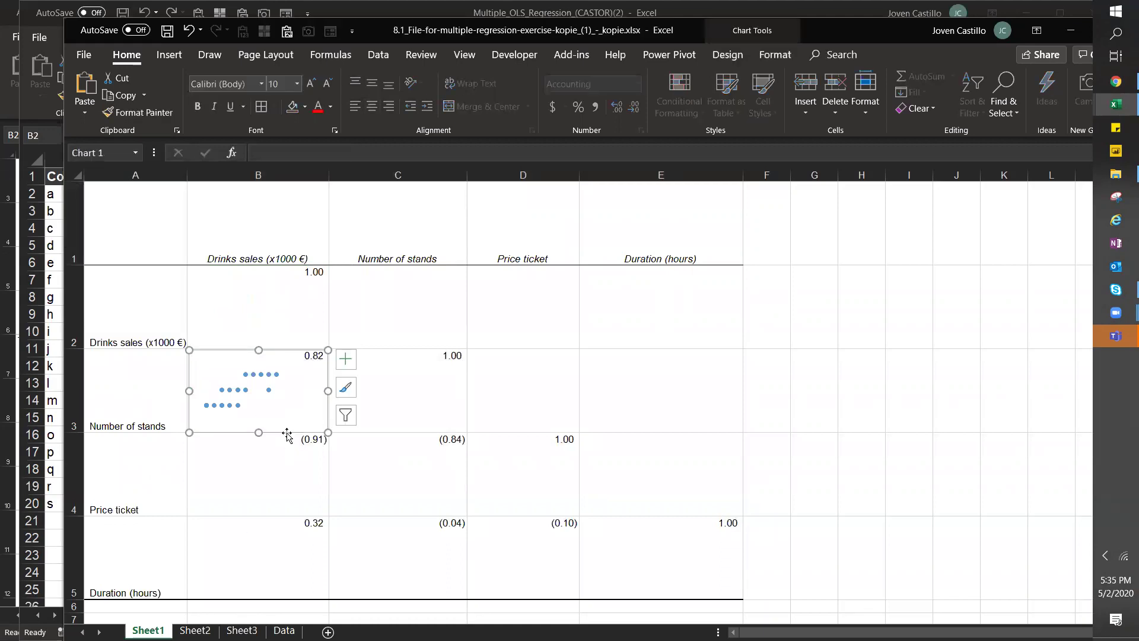
{"action": "left_click", "coordinate": [254, 456]}
{"action": "key", "text": "ctrl+v"}
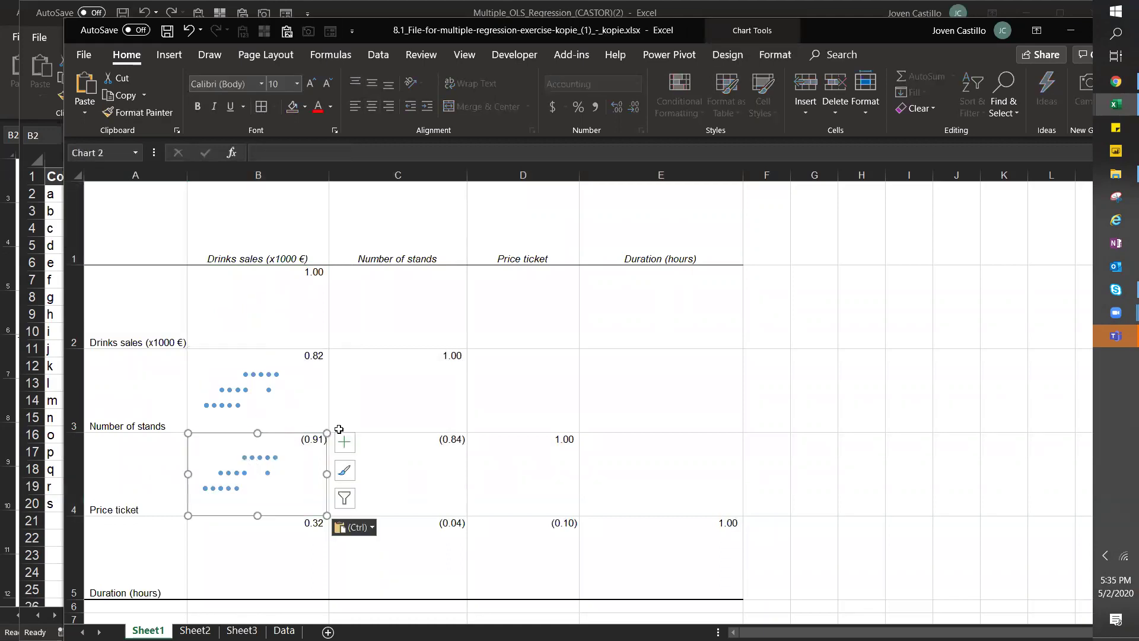
- Change the Y values of the series in the Price ticket row's chart to Data!$D$2:$D$20
{"action": "left_click", "coordinate": [265, 455]}
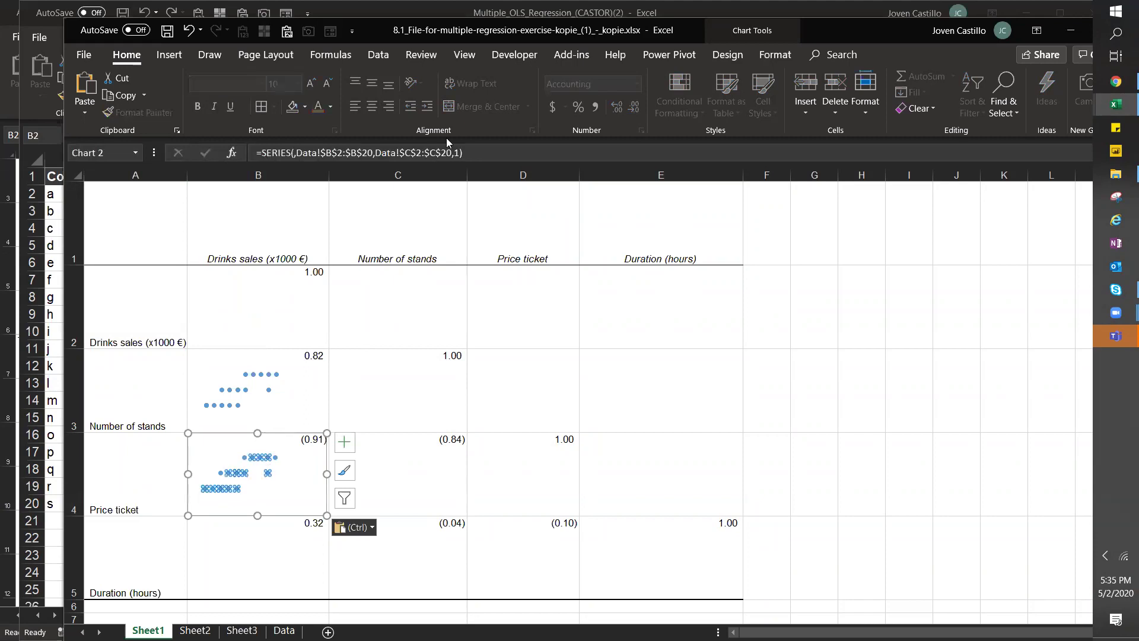
{"action": "left_click", "coordinate": [415, 152]}
{"action": "key", "text": "BackSpace"}
{"action": "type", "text": "D"}
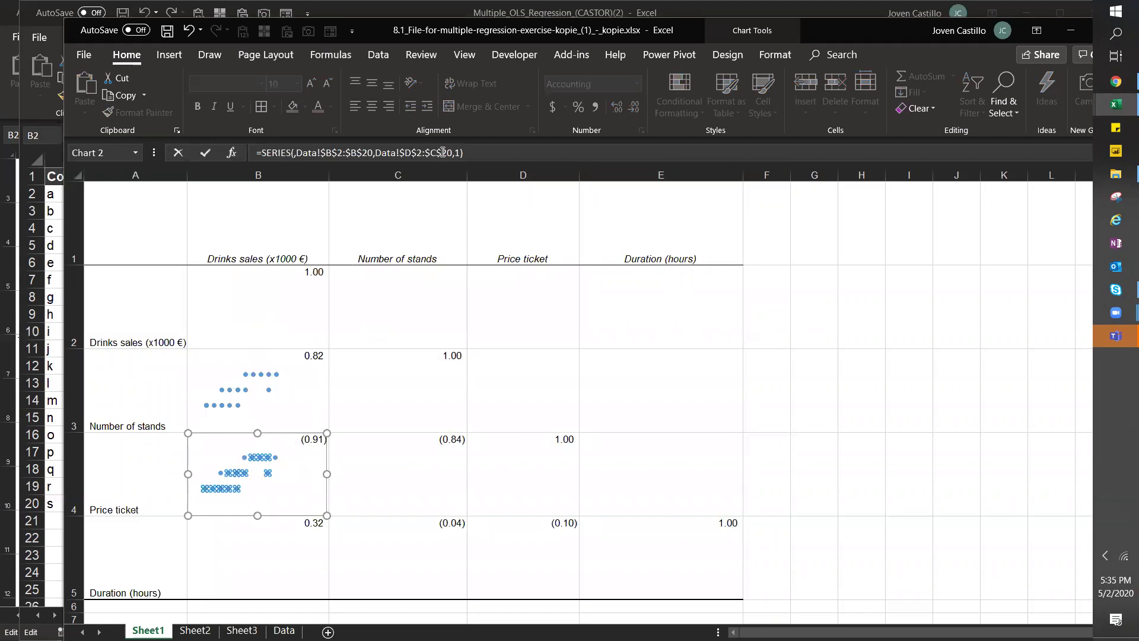
{"action": "left_click", "coordinate": [437, 153]}
{"action": "key", "text": "BackSpace"}
{"action": "type", "text": "D"}
{"action": "key", "text": "Return"}
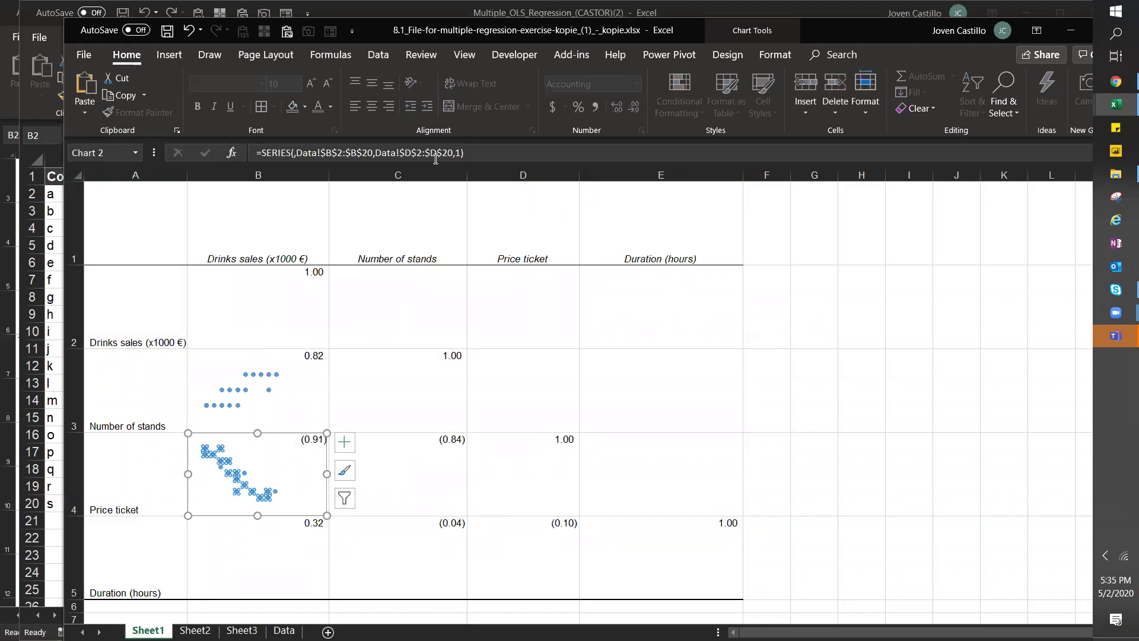
{"action": "left_click", "coordinate": [434, 442]}
{"action": "left_click", "coordinate": [315, 483]}
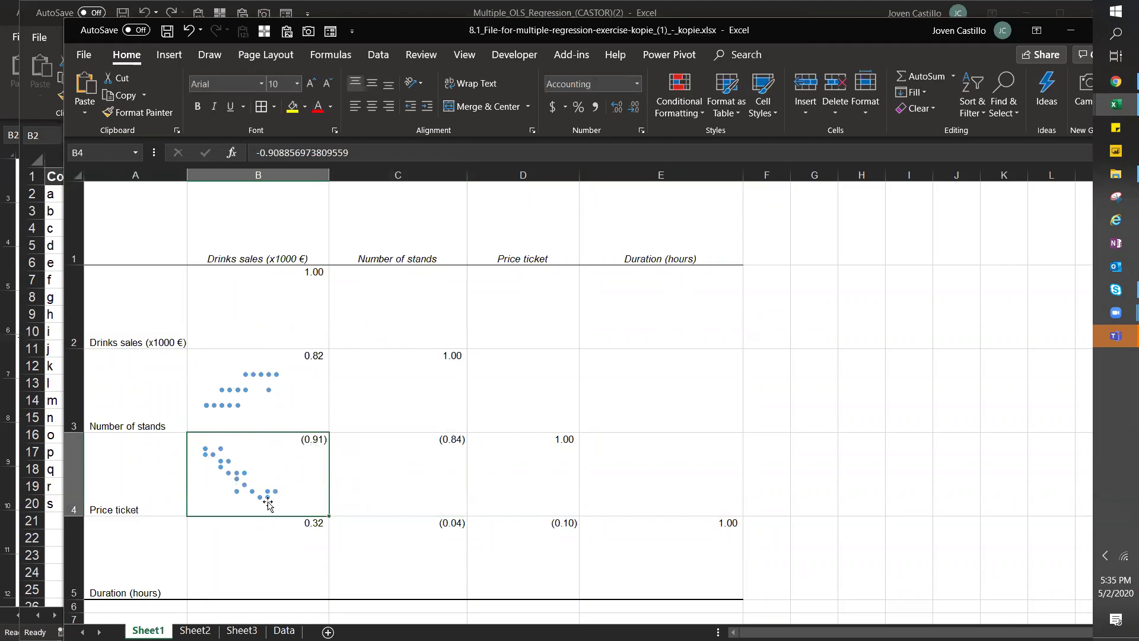
{"action": "key", "text": "ctrl+c"}
{"action": "left_click", "coordinate": [259, 541]}
{"action": "key", "text": "ctrl+v"}
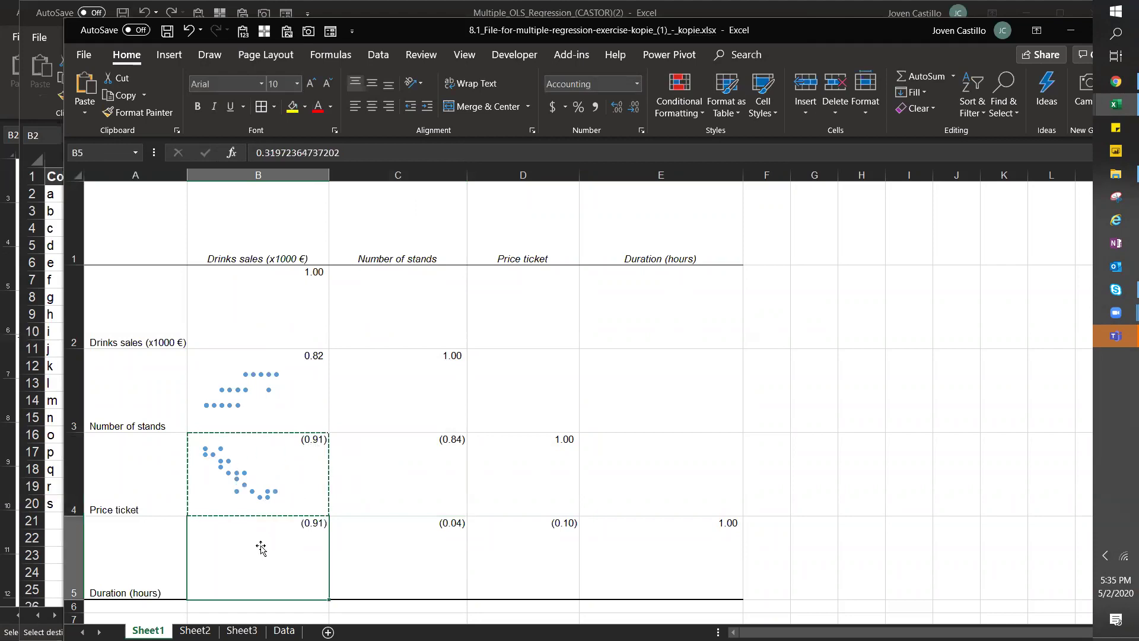
{"action": "key", "text": "ctrl+z"}
- Copy the Price ticket scatter plot into cell B5, in the Duration (hours) row
{"action": "left_click", "coordinate": [261, 499]}
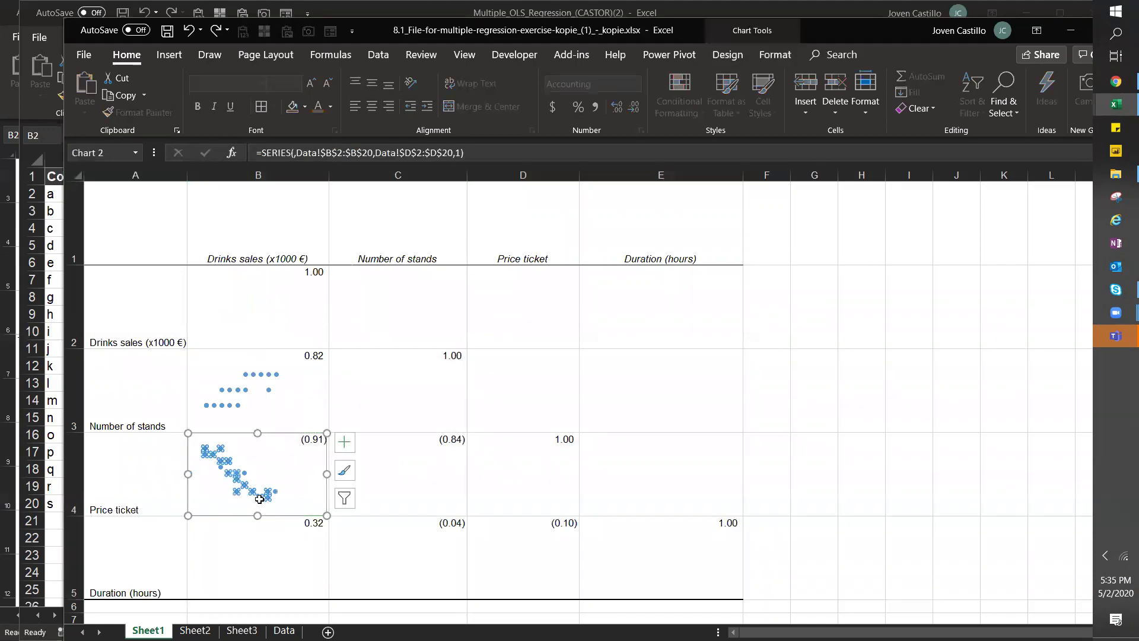
{"action": "left_click", "coordinate": [254, 527]}
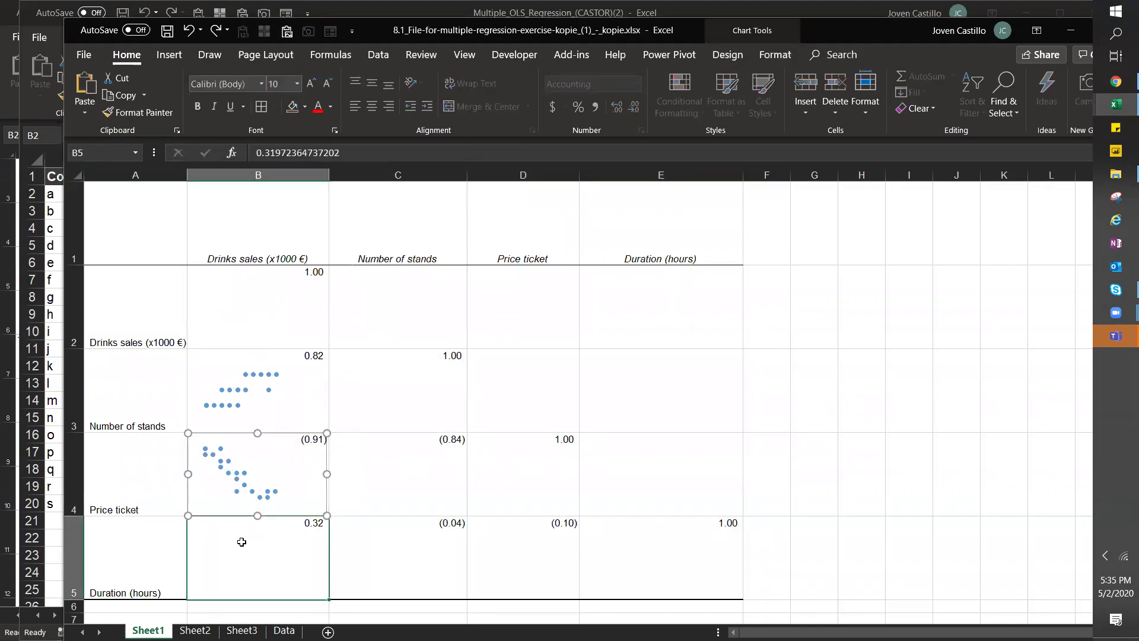
{"action": "key", "text": "ctrl+v"}
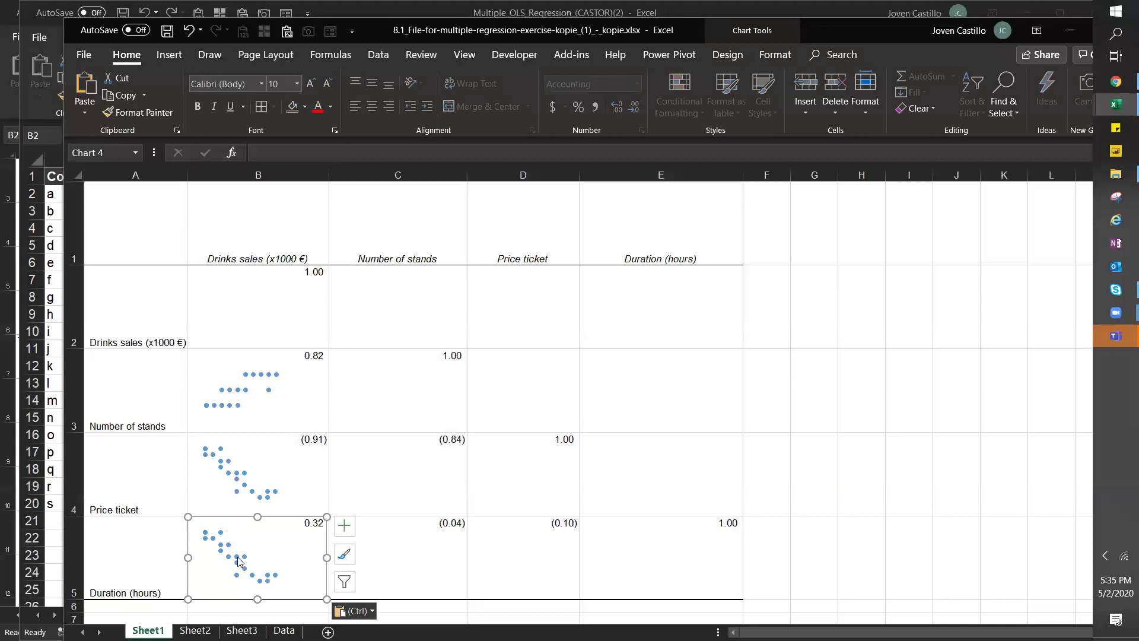
- Change the Y values of the series in the Duration (hours) row's chart to Data!$E$2:$E$20
{"action": "left_click", "coordinate": [239, 561]}
{"action": "left_click", "coordinate": [440, 153]}
{"action": "key", "text": "BackSpace"}
{"action": "type", "text": "E"}
{"action": "left_click", "coordinate": [411, 153]}
{"action": "key", "text": "BackSpace"}
{"action": "type", "text": "E"}
{"action": "key", "text": "Return"}
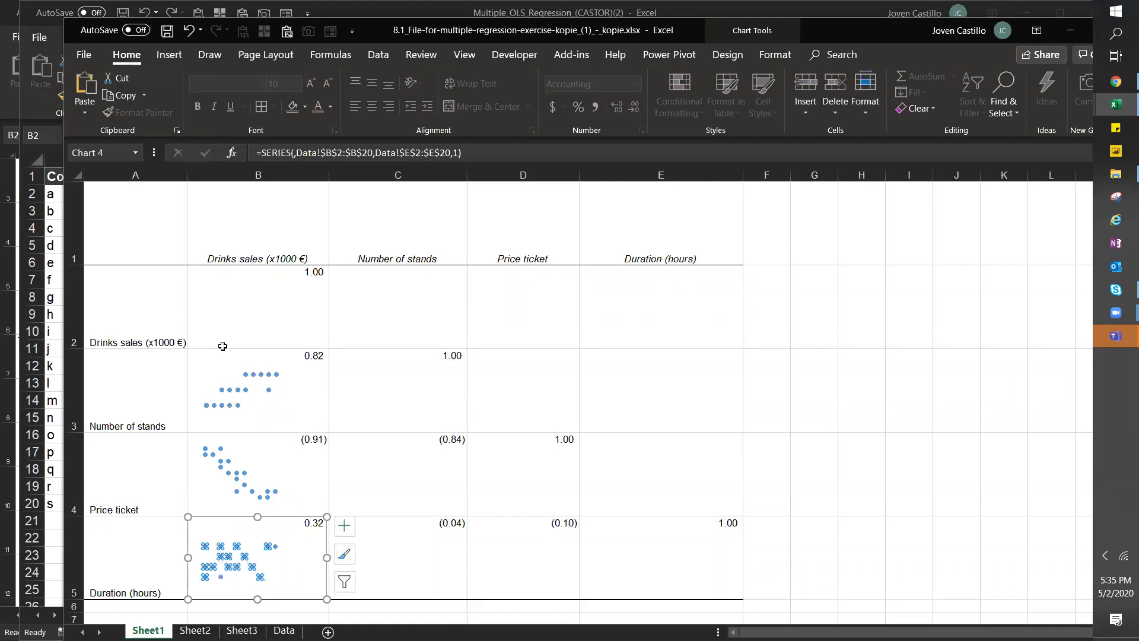
{"action": "left_click", "coordinate": [140, 544]}
{"action": "left_click", "coordinate": [285, 630]}
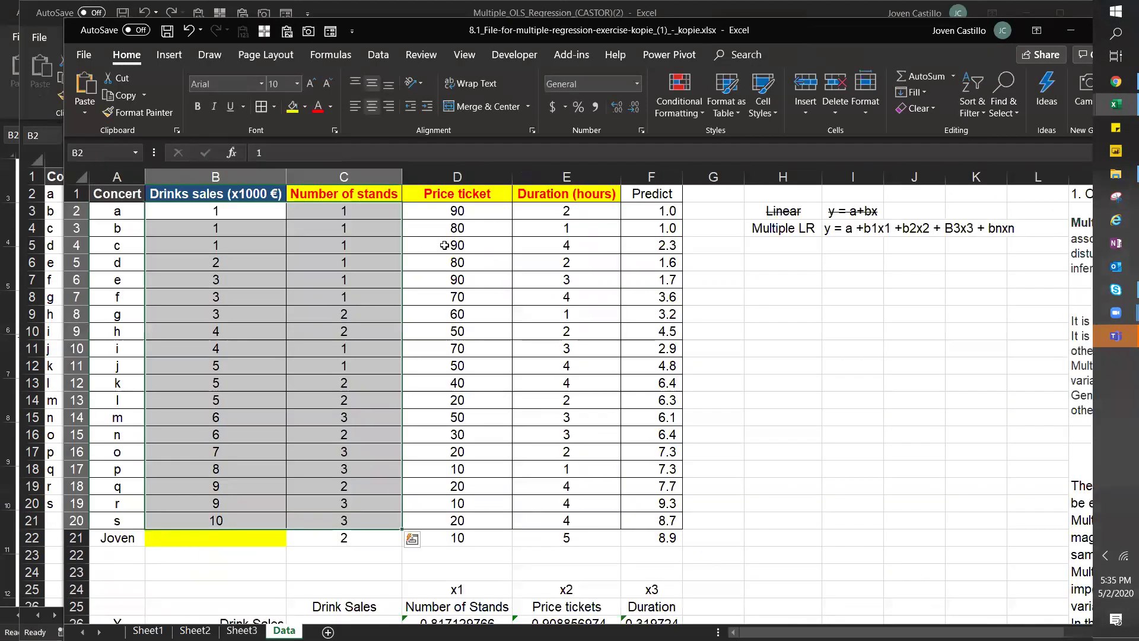
{"action": "left_click", "coordinate": [570, 177]}
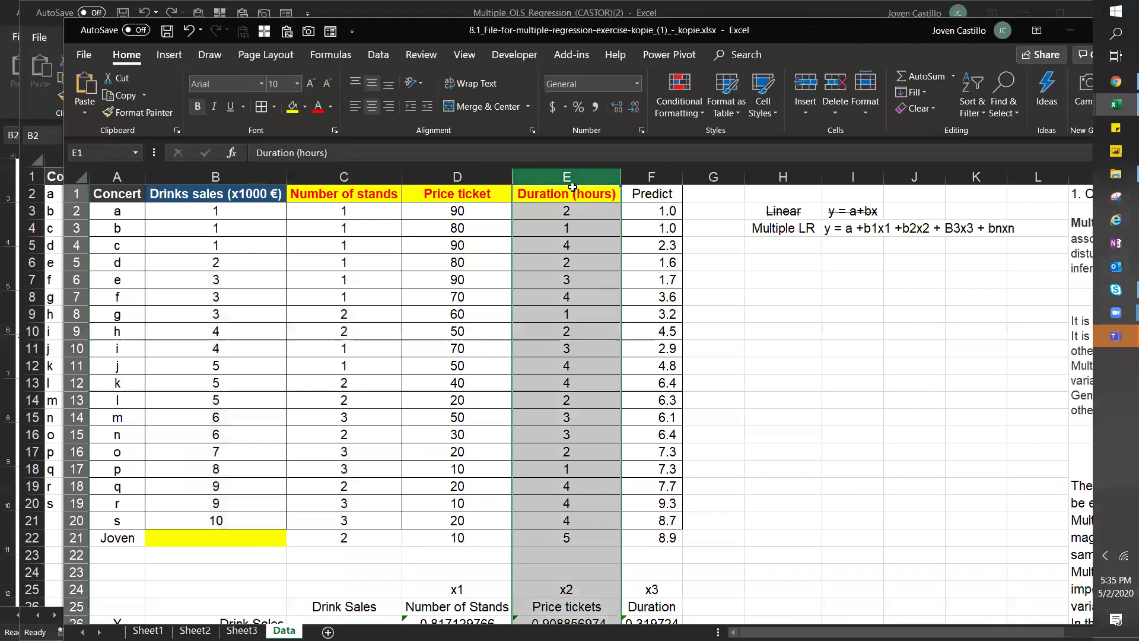
{"action": "left_click", "coordinate": [583, 320]}
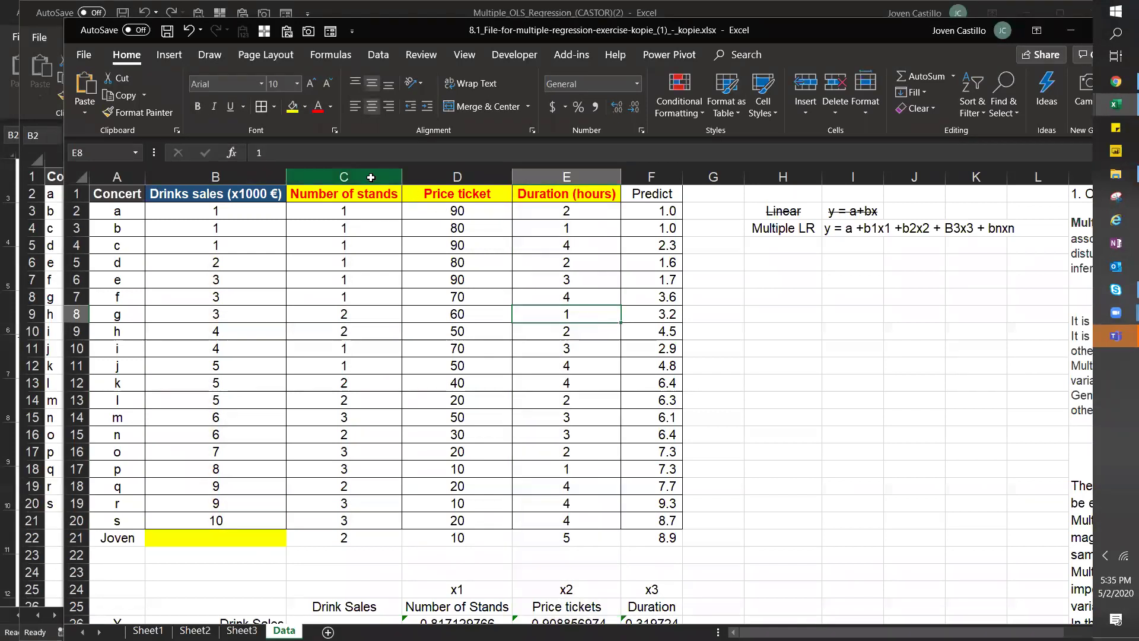
{"action": "left_click_drag", "start_coordinate": [371, 178], "coordinate": [457, 177]}
{"action": "left_click", "coordinate": [169, 54]}
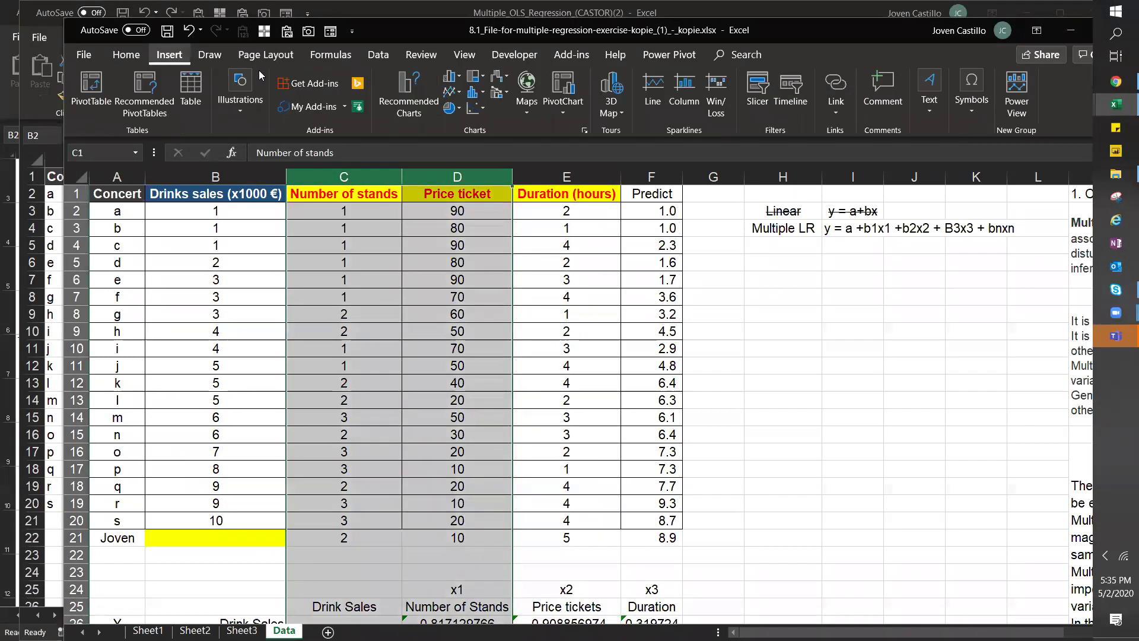
{"action": "left_click", "coordinate": [475, 114]}
{"action": "left_click", "coordinate": [484, 151]}
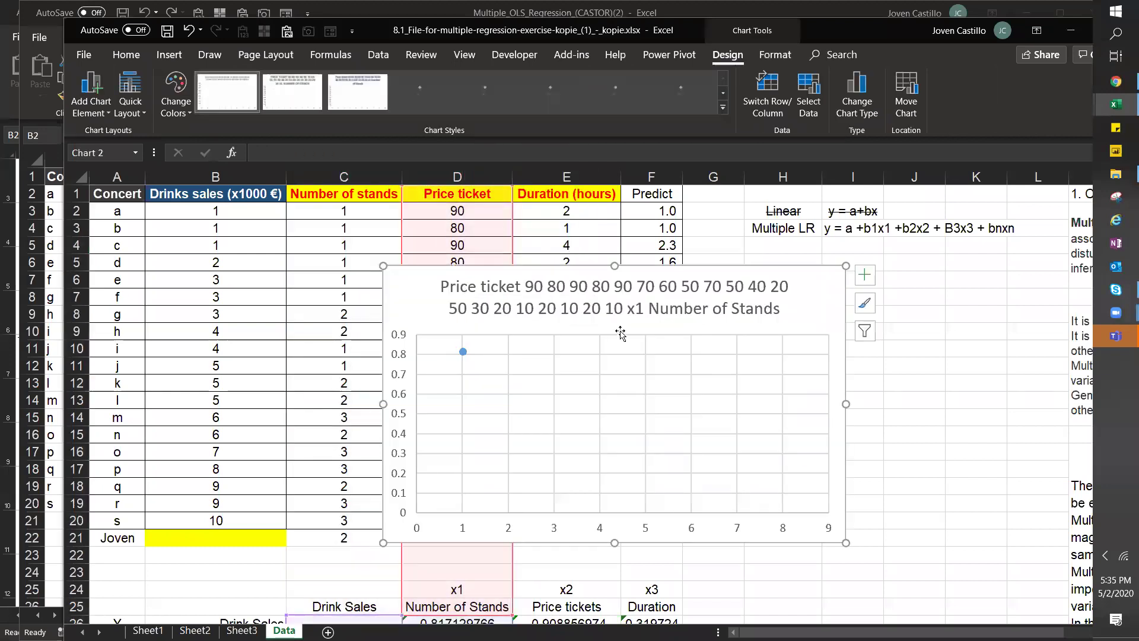
{"action": "left_click", "coordinate": [830, 528]}
{"action": "key", "text": "Delete"}
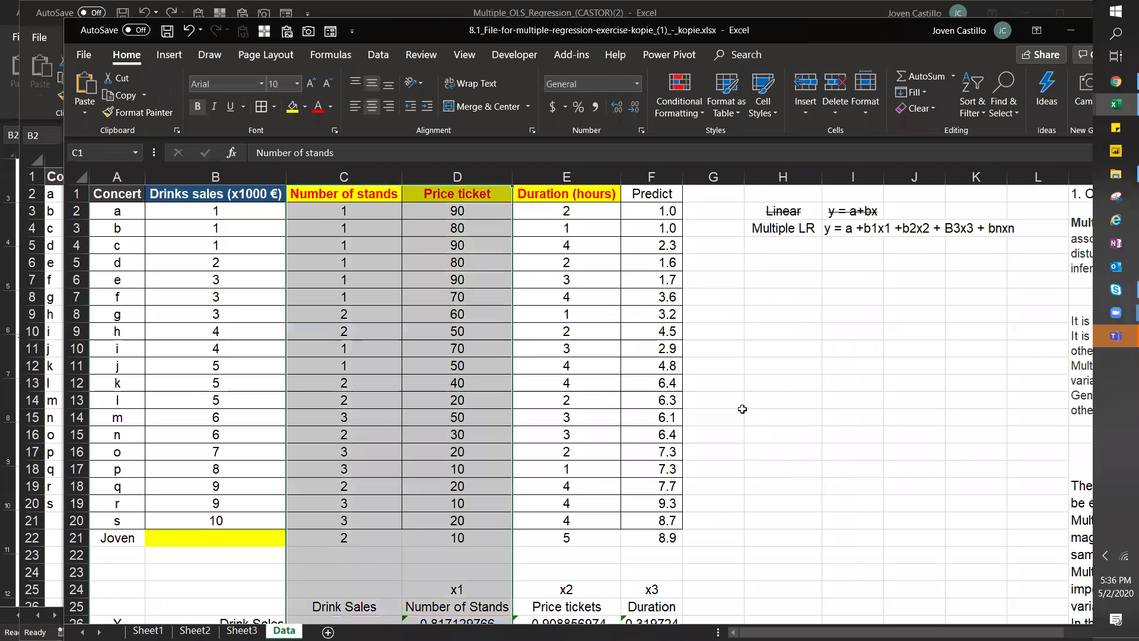
- Insert a scatter chart of Price ticket against Number of stands from range C1:D20 of the Data sheet
{"action": "left_click_drag", "start_coordinate": [349, 197], "coordinate": [439, 488]}
{"action": "left_click", "coordinate": [169, 54]}
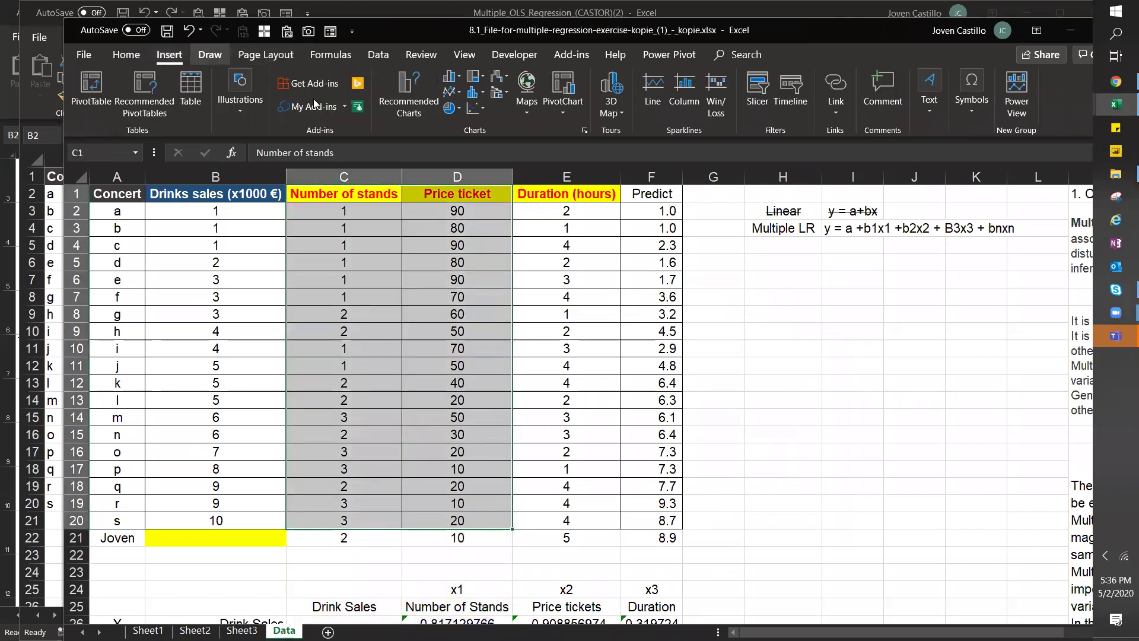
{"action": "left_click", "coordinate": [462, 108]}
{"action": "left_click", "coordinate": [481, 155]}
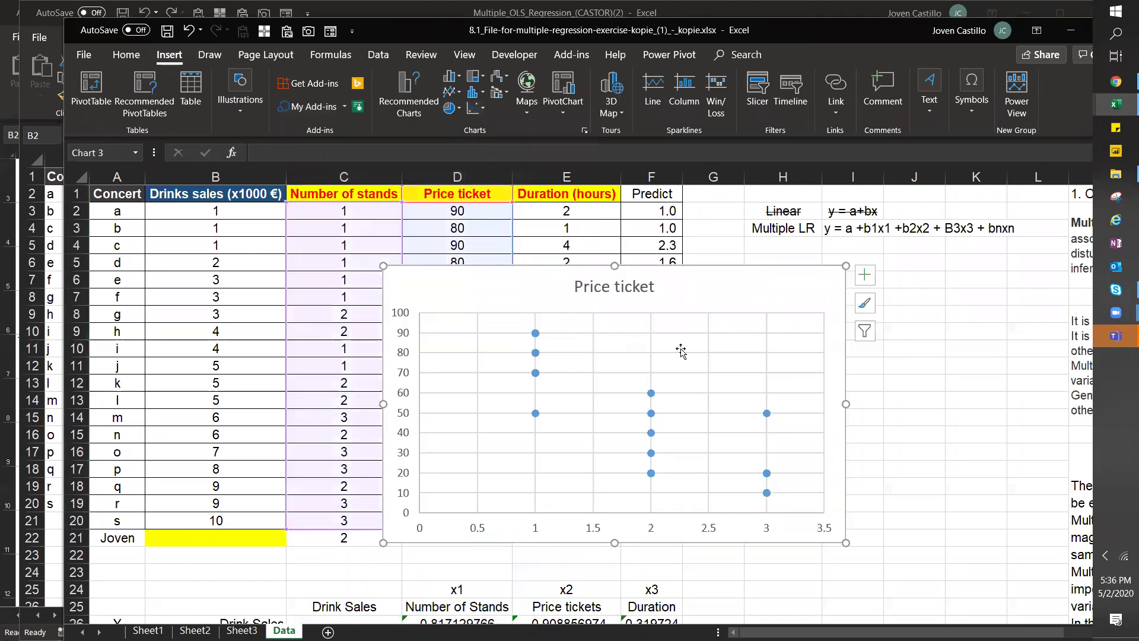
- Remove the horizontal and vertical gridlines from the Price ticket scatter chart
{"action": "left_click", "coordinate": [636, 352]}
{"action": "key", "text": "Delete"}
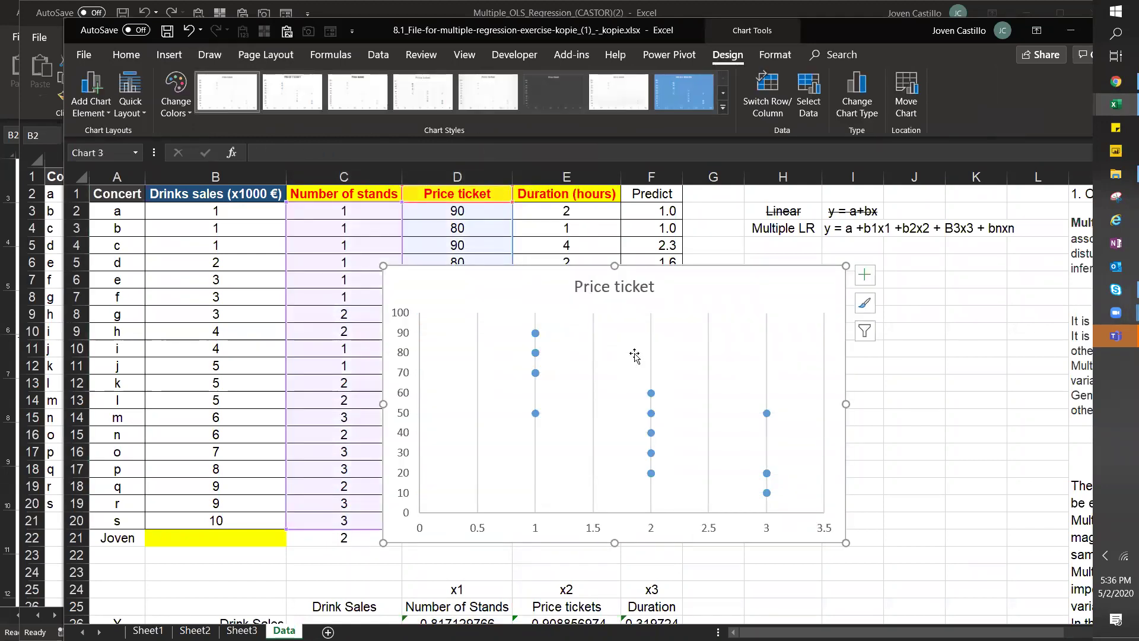
{"action": "left_click", "coordinate": [535, 325]}
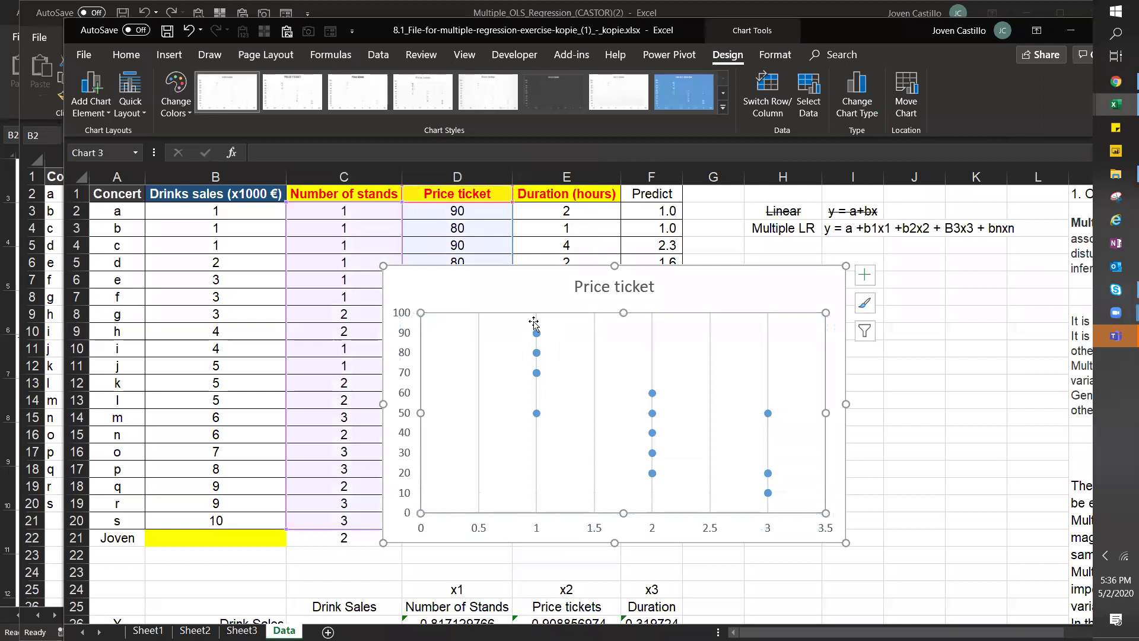
{"action": "left_click", "coordinate": [536, 326]}
{"action": "key", "text": "Delete"}
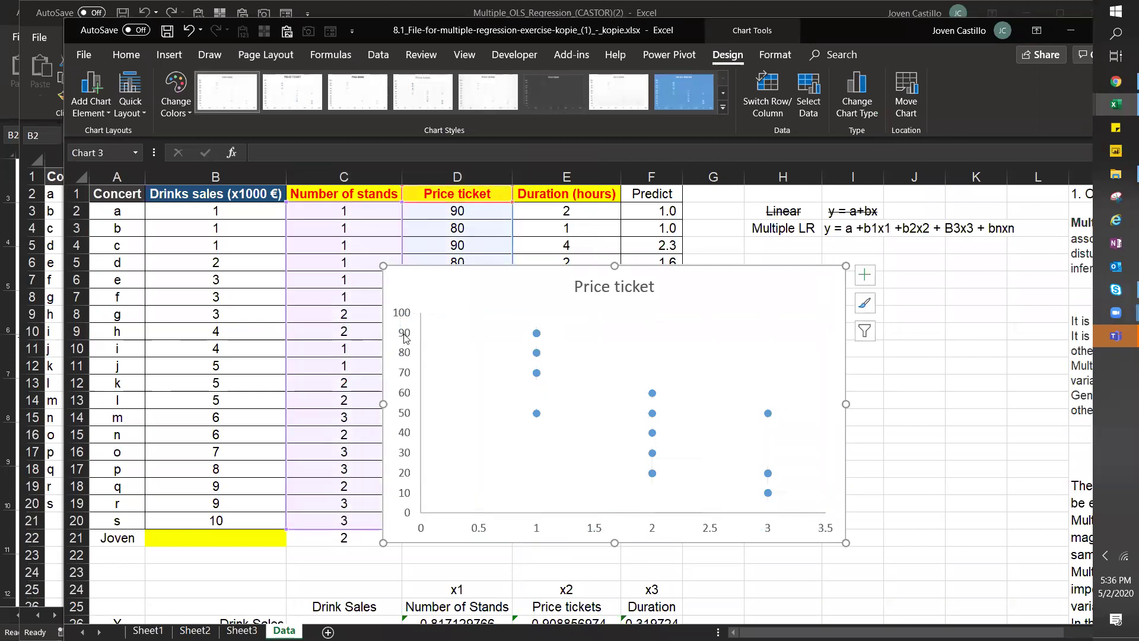
{"action": "key", "text": "Delete"}
{"action": "key", "text": "ctrl+z"}
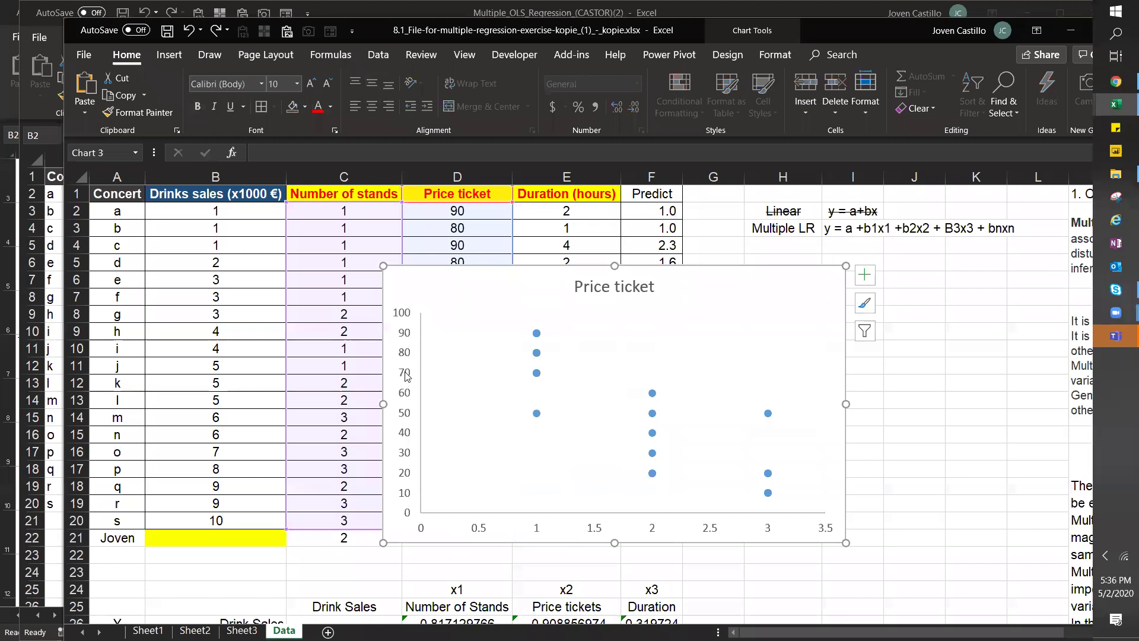
- Move the scatter chart clear of the Price ticket column and delete both its axes and its title
{"action": "left_click_drag", "start_coordinate": [742, 269], "coordinate": [872, 241]}
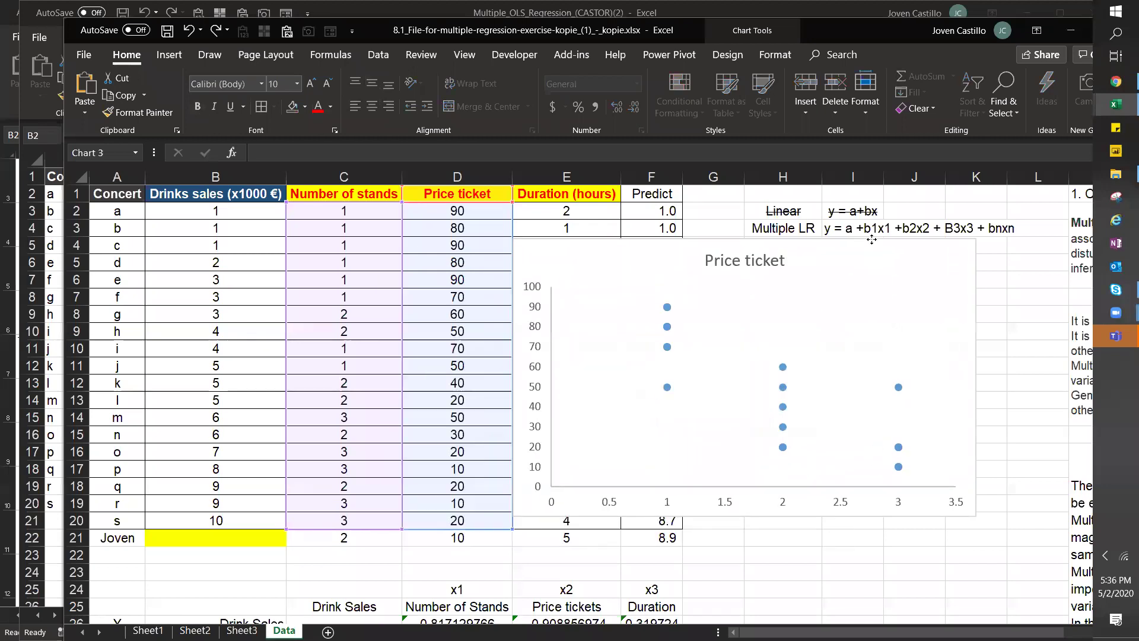
{"action": "left_click", "coordinate": [946, 358]}
{"action": "left_click", "coordinate": [537, 300]}
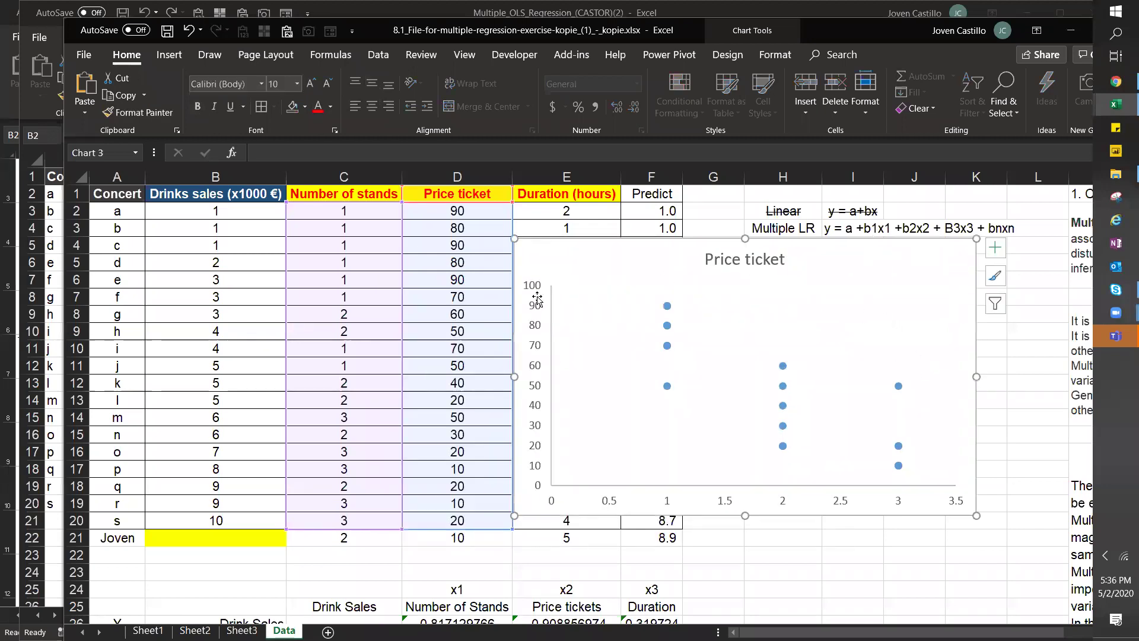
{"action": "key", "text": "Delete"}
{"action": "left_click", "coordinate": [552, 501]}
{"action": "key", "text": "Delete"}
{"action": "left_click", "coordinate": [732, 264]}
{"action": "key", "text": "Delete"}
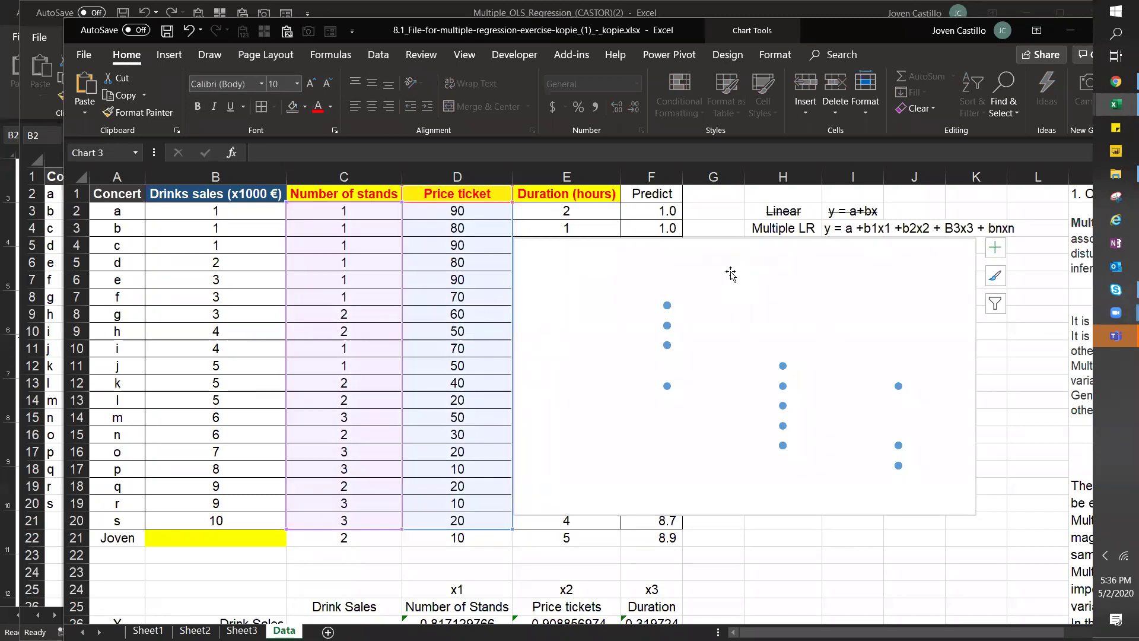
- Make the chart area's background transparent and cut the chart from the Data sheet
{"action": "left_click", "coordinate": [775, 55]}
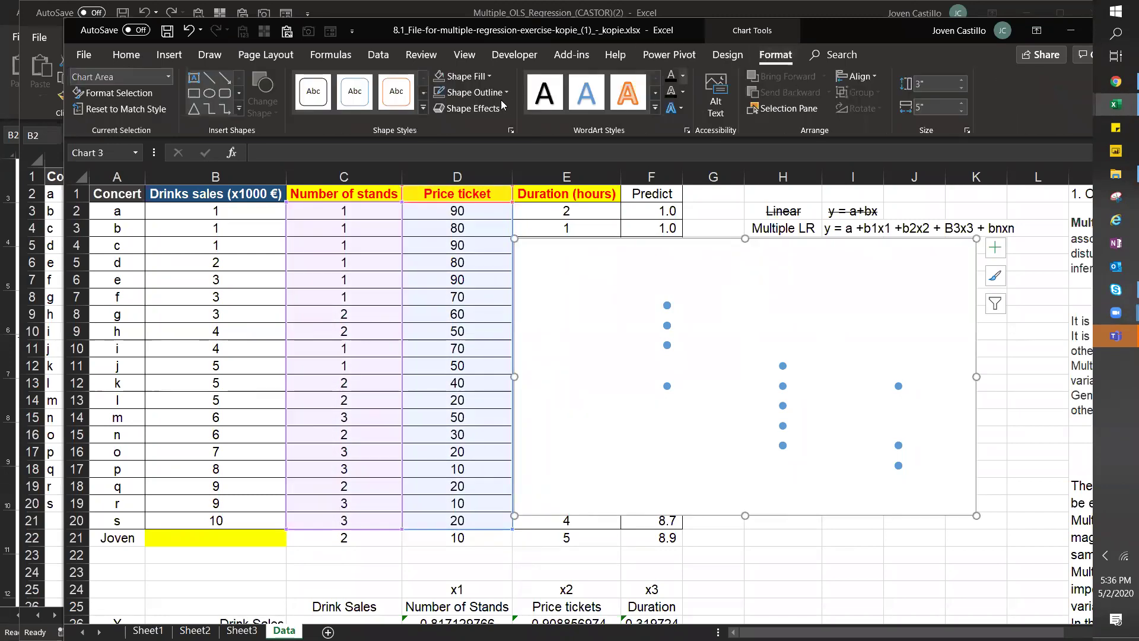
{"action": "left_click", "coordinate": [439, 76]}
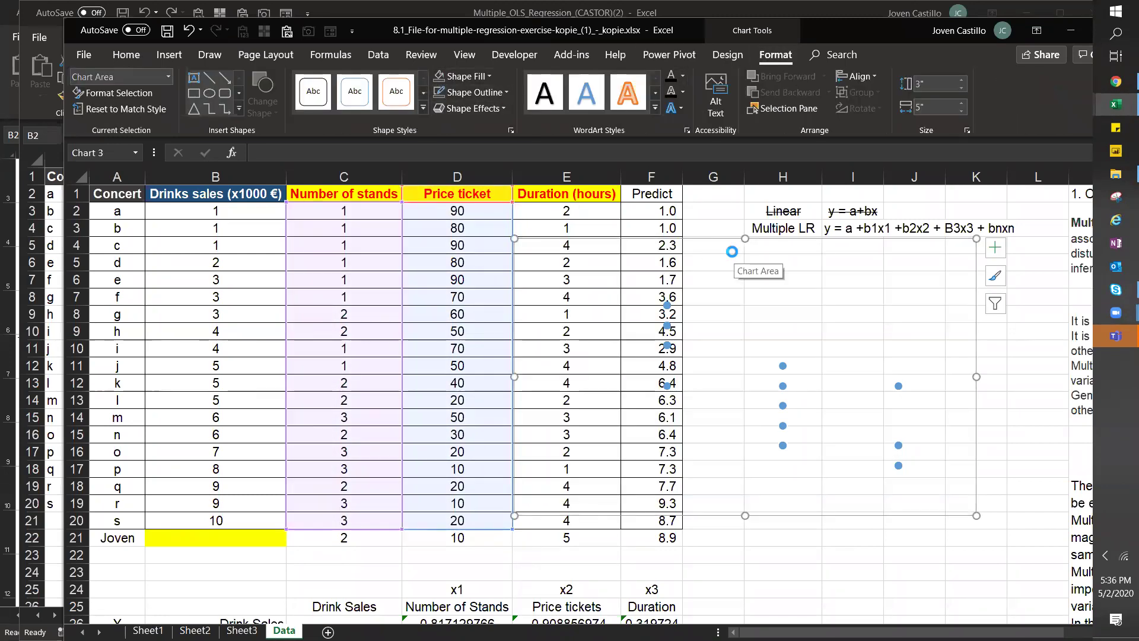
{"action": "key", "text": "Delete"}
- Paste the chart into cell C4 of Sheet1, where the Price ticket row meets the Number of stands column
{"action": "left_click", "coordinate": [148, 630]}
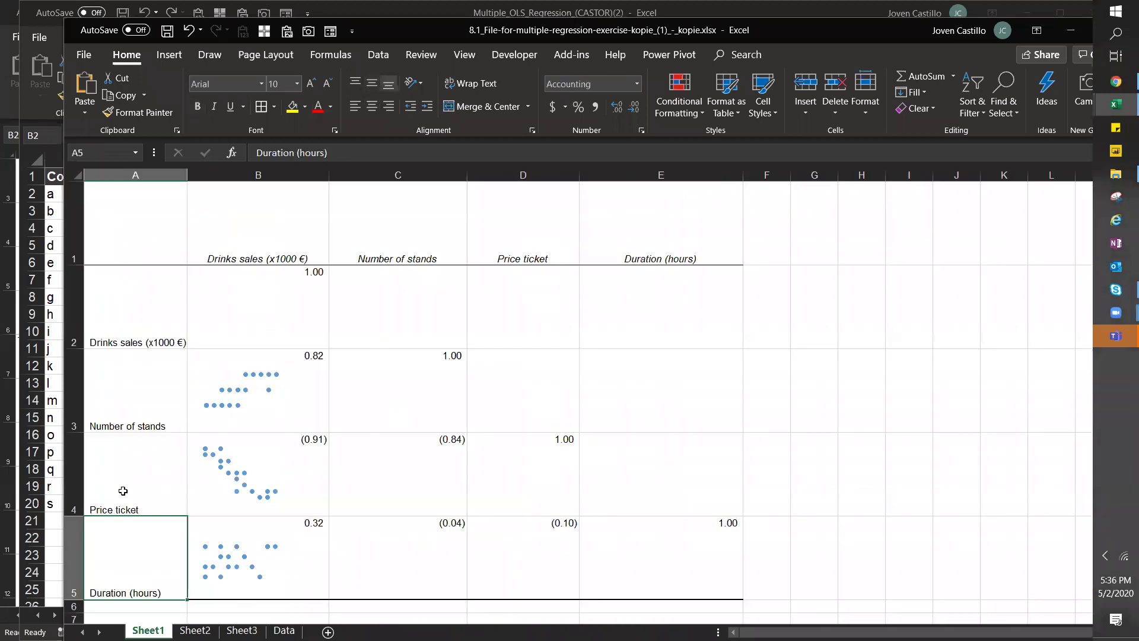
{"action": "left_click", "coordinate": [122, 490]}
{"action": "left_click", "coordinate": [439, 498], "text": "shift"}
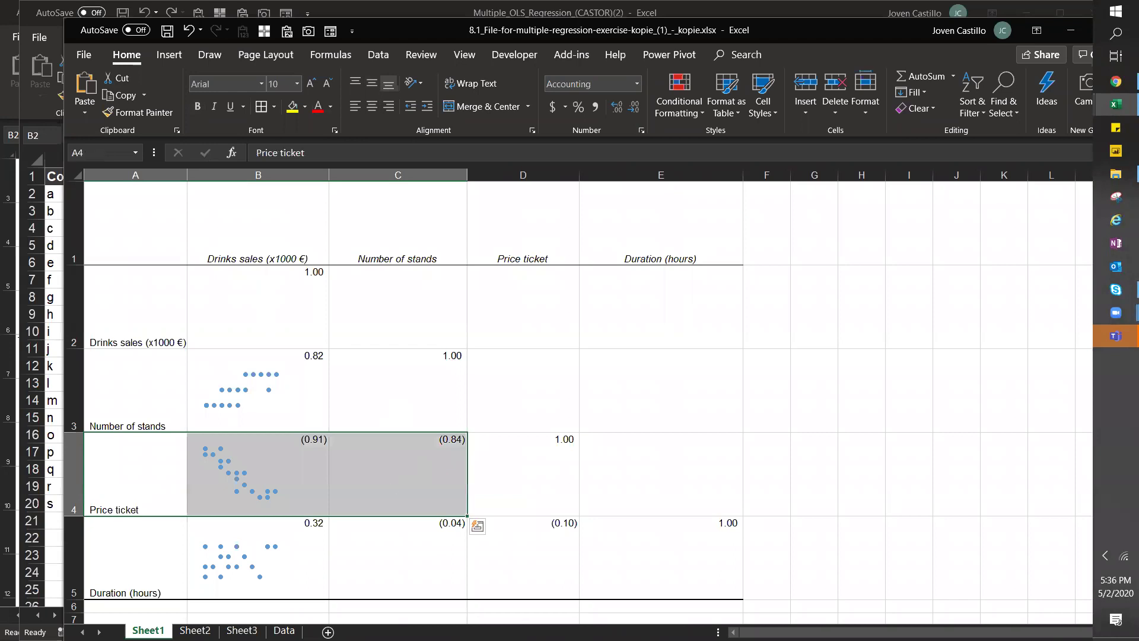
{"action": "left_click", "coordinate": [284, 630]}
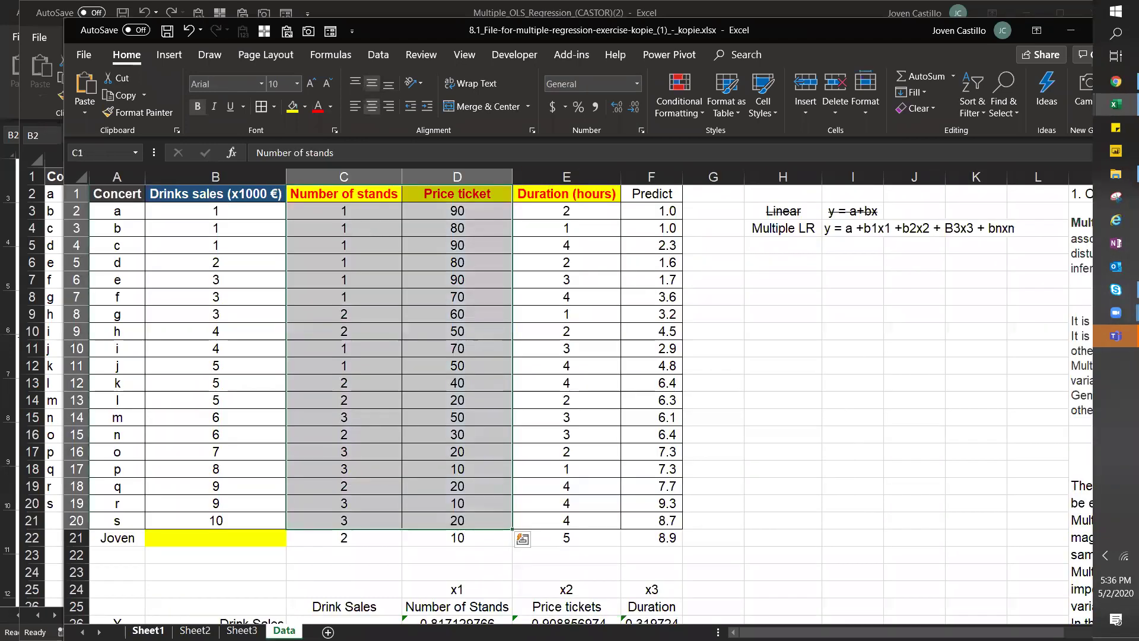
{"action": "left_click", "coordinate": [148, 630]}
{"action": "left_click_drag", "start_coordinate": [120, 392], "coordinate": [390, 412]}
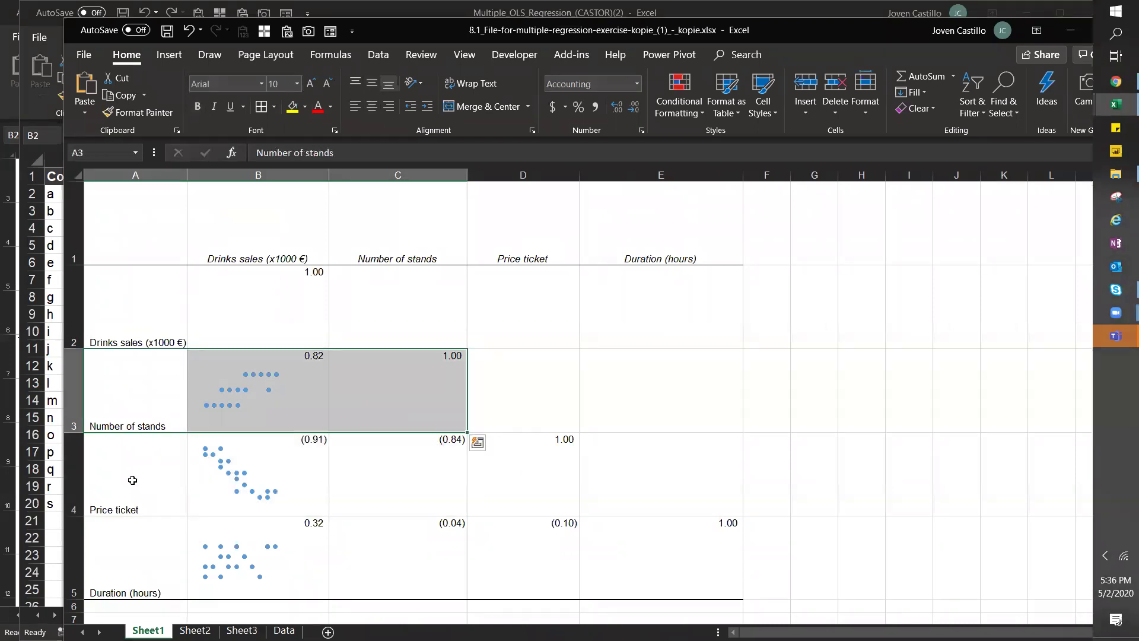
{"action": "left_click_drag", "start_coordinate": [394, 242], "coordinate": [406, 499]}
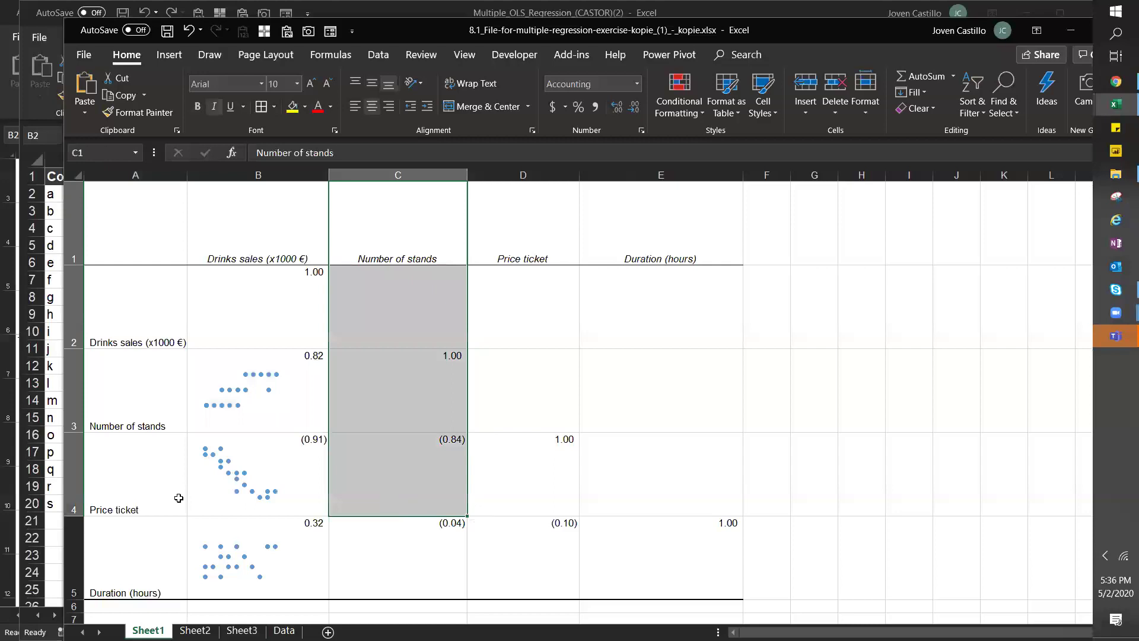
{"action": "left_click_drag", "start_coordinate": [114, 496], "coordinate": [407, 471]}
{"action": "left_click", "coordinate": [407, 470]}
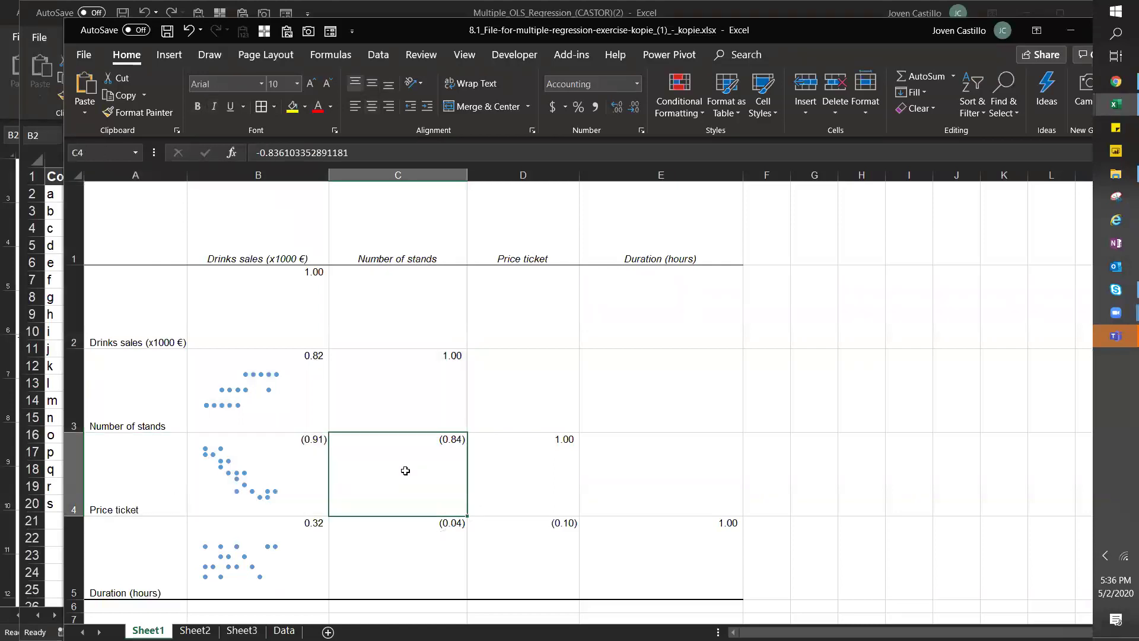
{"action": "key", "text": "ctrl+v"}
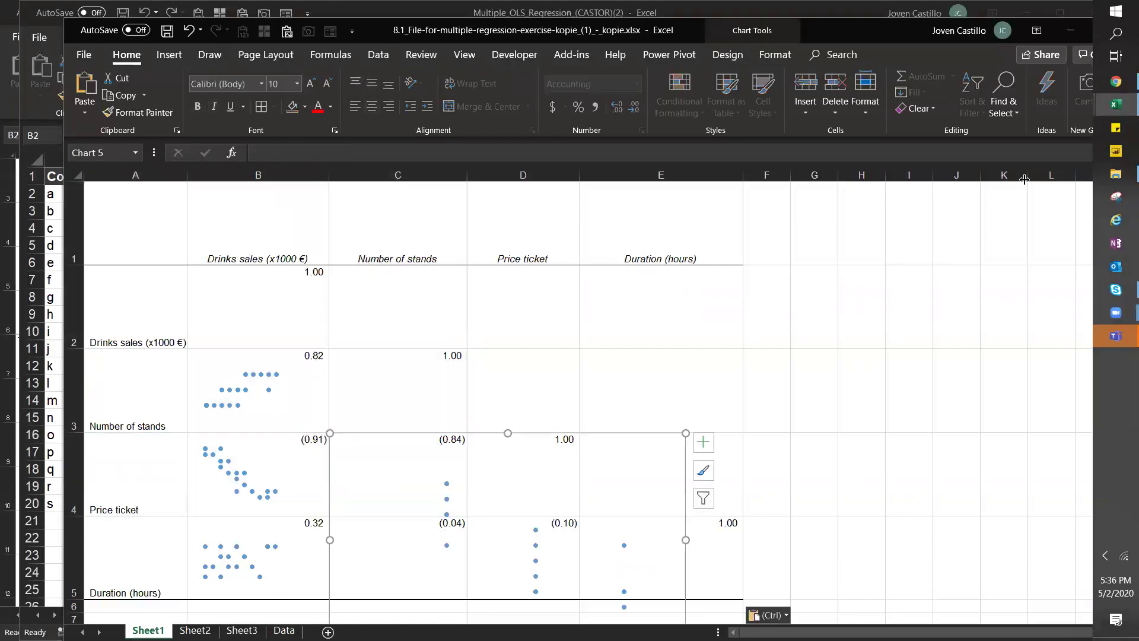
- Maximize the workbook window and resize the pasted scatter chart to fit inside cell C4
{"action": "left_click", "coordinate": [1090, 30]}
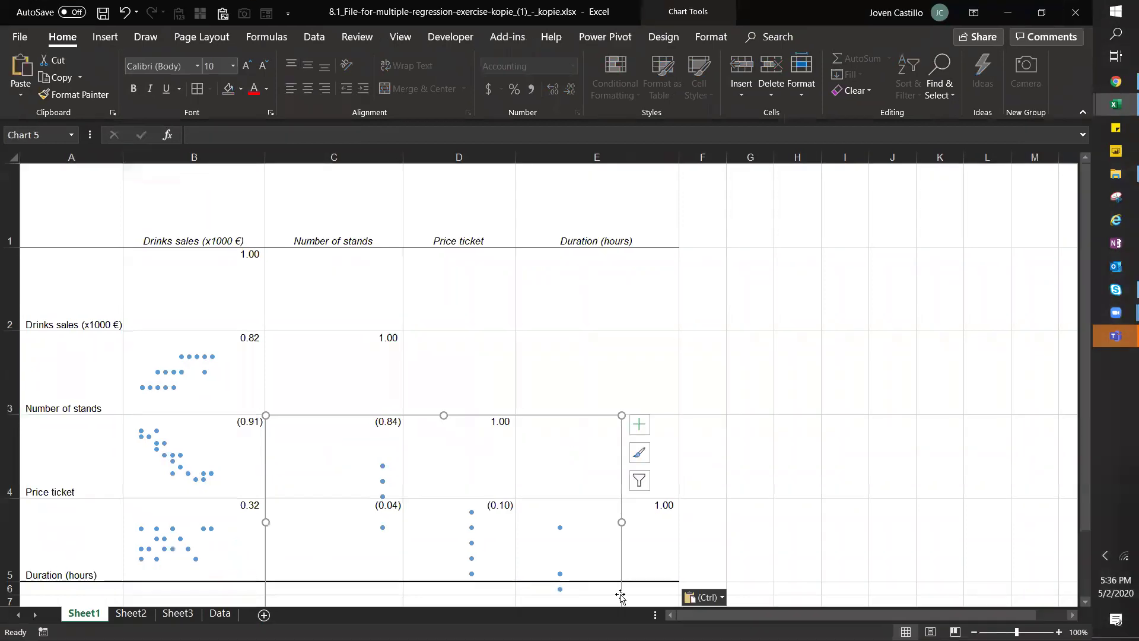
{"action": "left_click_drag", "start_coordinate": [621, 415], "coordinate": [402, 417]}
{"action": "left_click", "coordinate": [646, 376]}
{"action": "left_click", "coordinate": [326, 481]}
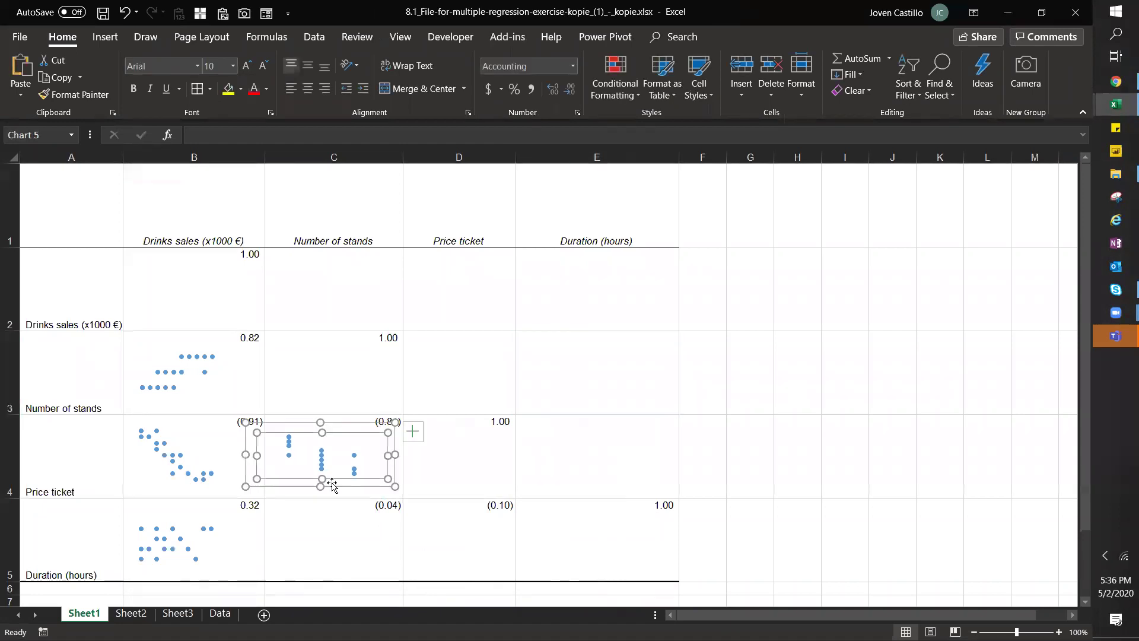
{"action": "left_click_drag", "start_coordinate": [245, 454], "coordinate": [274, 455]}
{"action": "left_click_drag", "start_coordinate": [335, 487], "coordinate": [337, 498]}
- Place a copy of the C4 scatter chart in cell C5, in the Duration (hours) row, and fit it to the cell
{"action": "left_click", "coordinate": [522, 506]}
{"action": "left_click", "coordinate": [336, 514]}
{"action": "key", "text": "ctrl+v"}
{"action": "left_click_drag", "start_coordinate": [364, 574], "coordinate": [375, 577]}
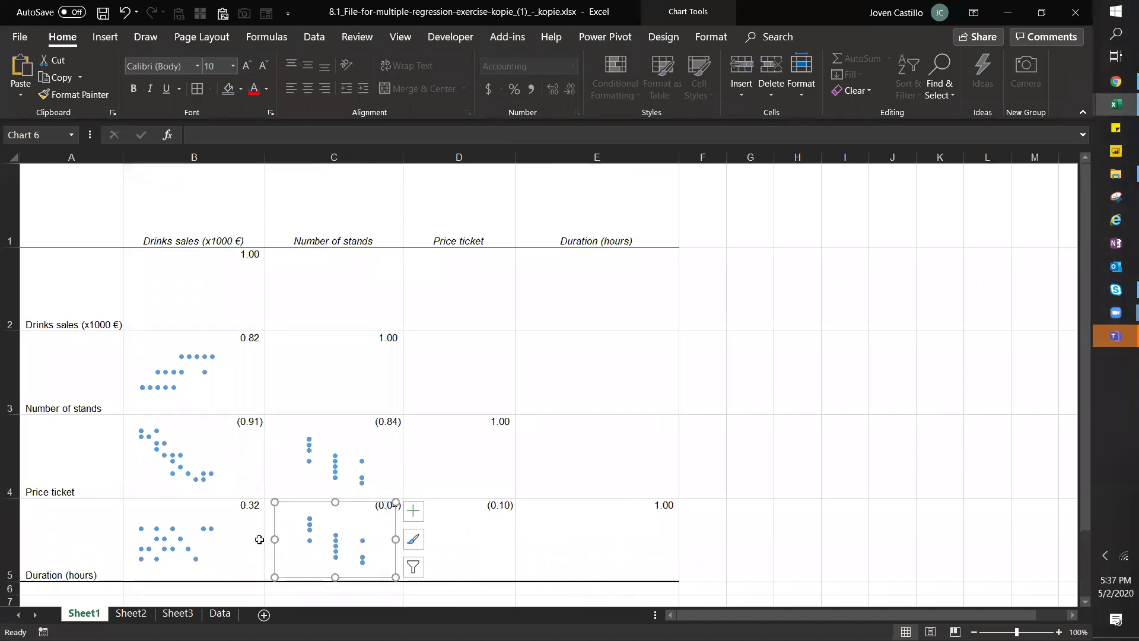
- Change the Y values of the series in cell C5's chart to Data!$E$2:$E$20
{"action": "left_click", "coordinate": [336, 543]}
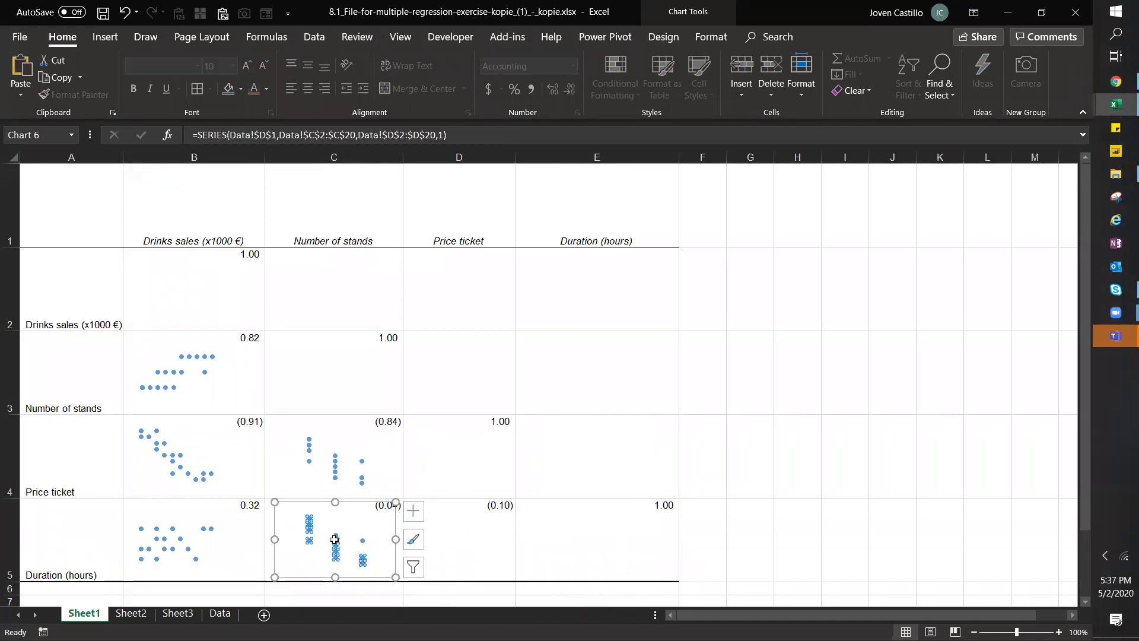
{"action": "left_click", "coordinate": [391, 136]}
{"action": "double_click", "coordinate": [417, 135]}
{"action": "type", "text": "E"}
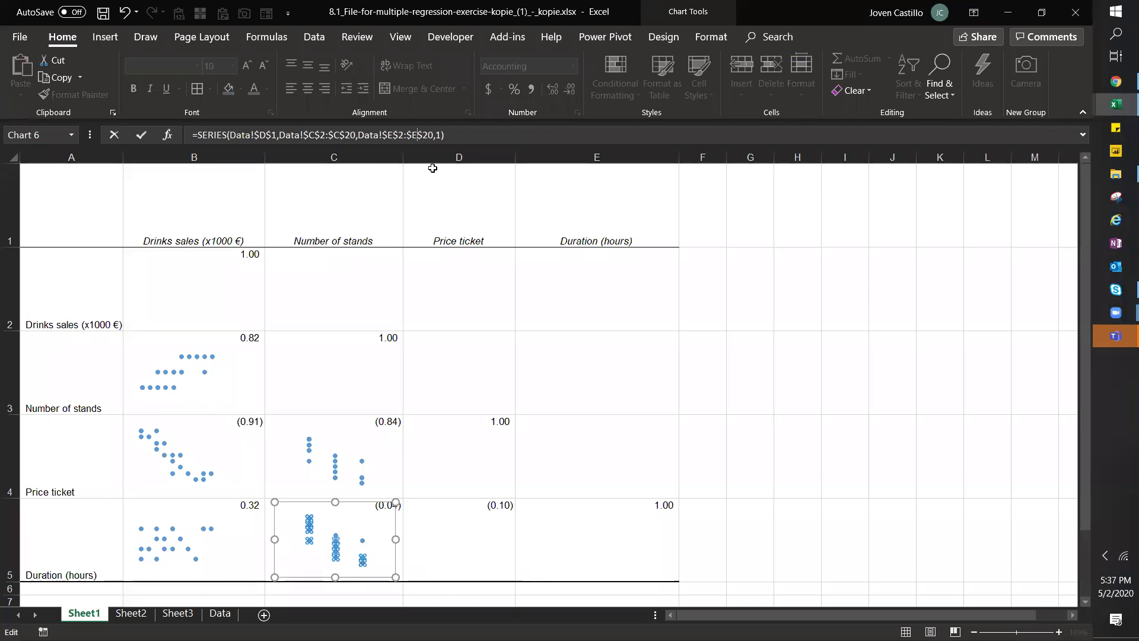
{"action": "key", "text": "Return"}
{"action": "left_click", "coordinate": [451, 390]}
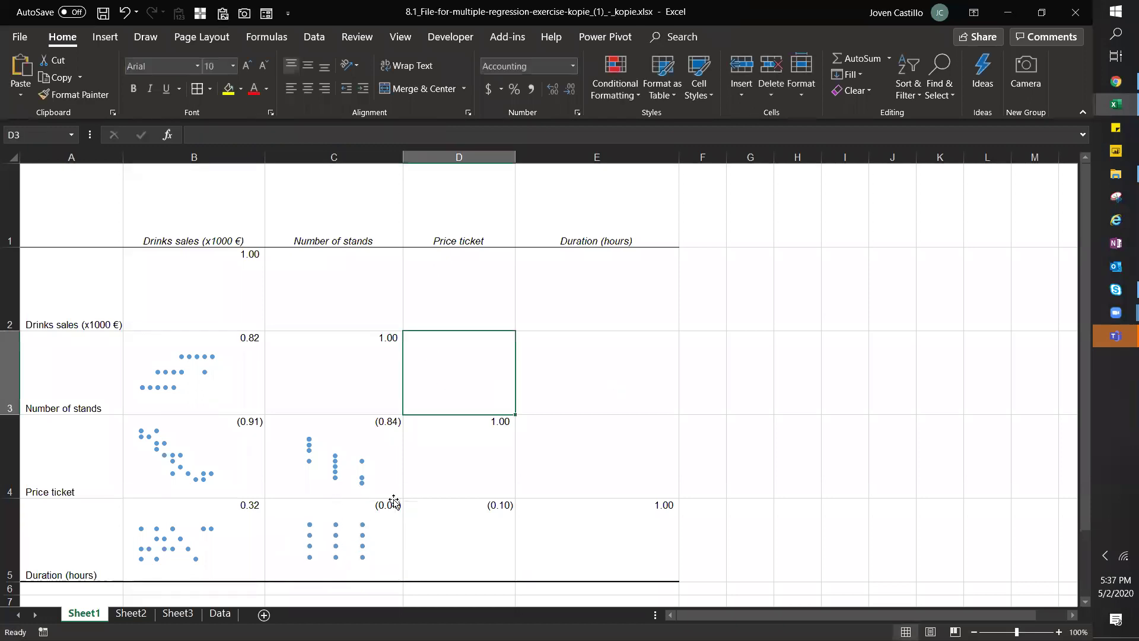
{"action": "left_click", "coordinate": [374, 546]}
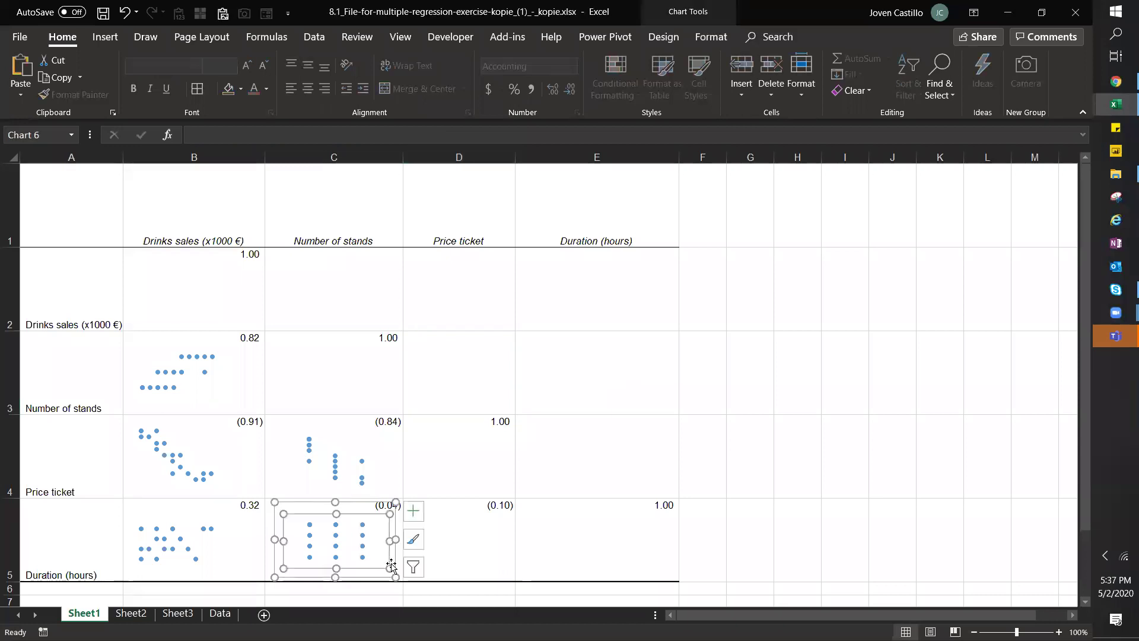
{"action": "left_click", "coordinate": [62, 552]}
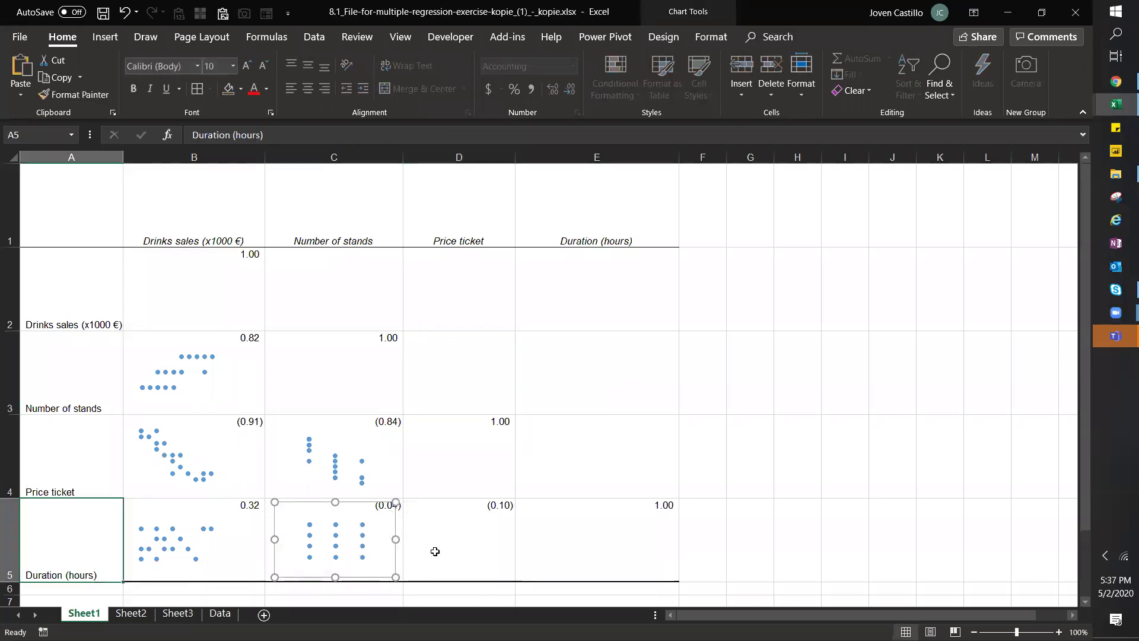
{"action": "left_click", "coordinate": [531, 541], "text": "shift"}
{"action": "left_click", "coordinate": [532, 541]}
{"action": "left_click_drag", "start_coordinate": [506, 243], "coordinate": [466, 576]}
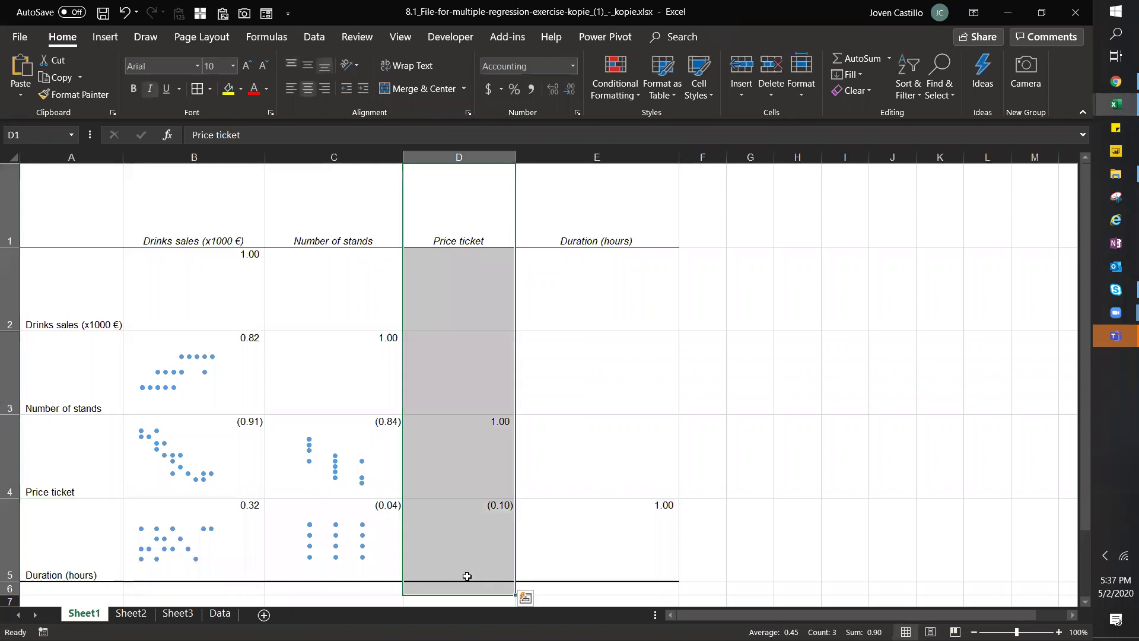
{"action": "left_click", "coordinate": [466, 576]}
- Insert a plain scatter chart of Price ticket against Duration (hours) from D1:E20 on the Data sheet
{"action": "left_click", "coordinate": [220, 612]}
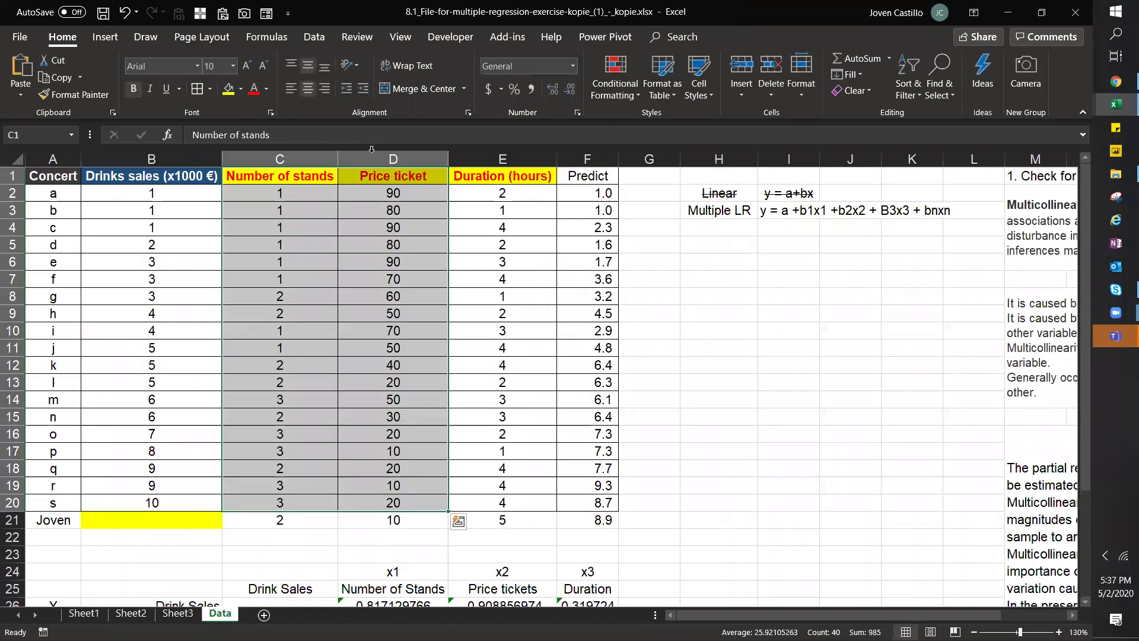
{"action": "left_click_drag", "start_coordinate": [394, 176], "coordinate": [511, 505]}
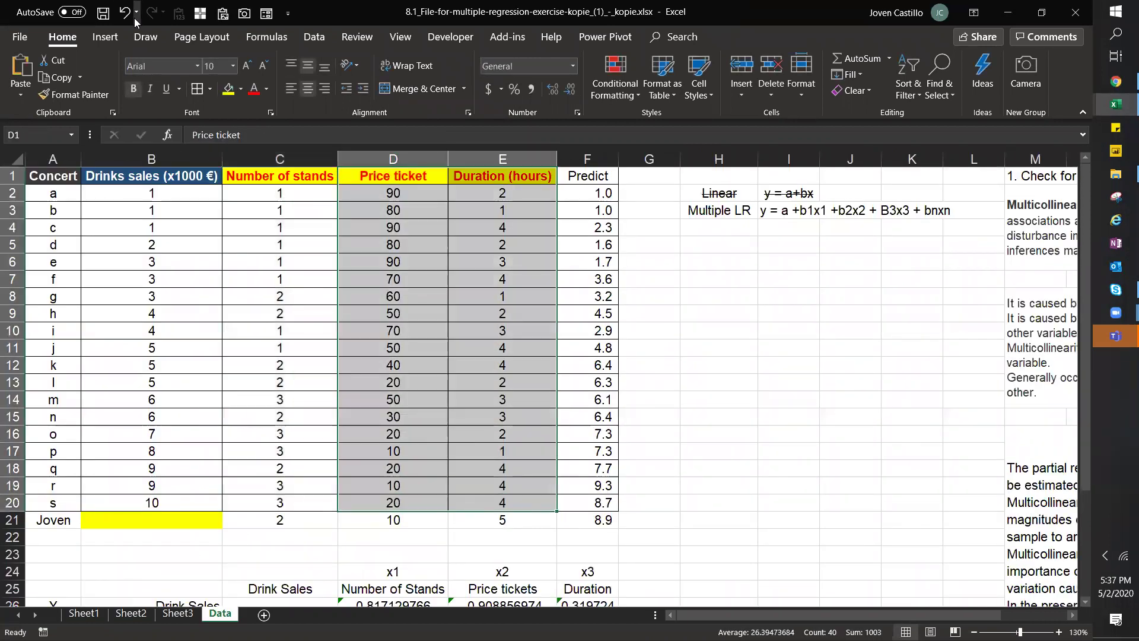
{"action": "left_click", "coordinate": [105, 37]}
{"action": "left_click", "coordinate": [410, 90]}
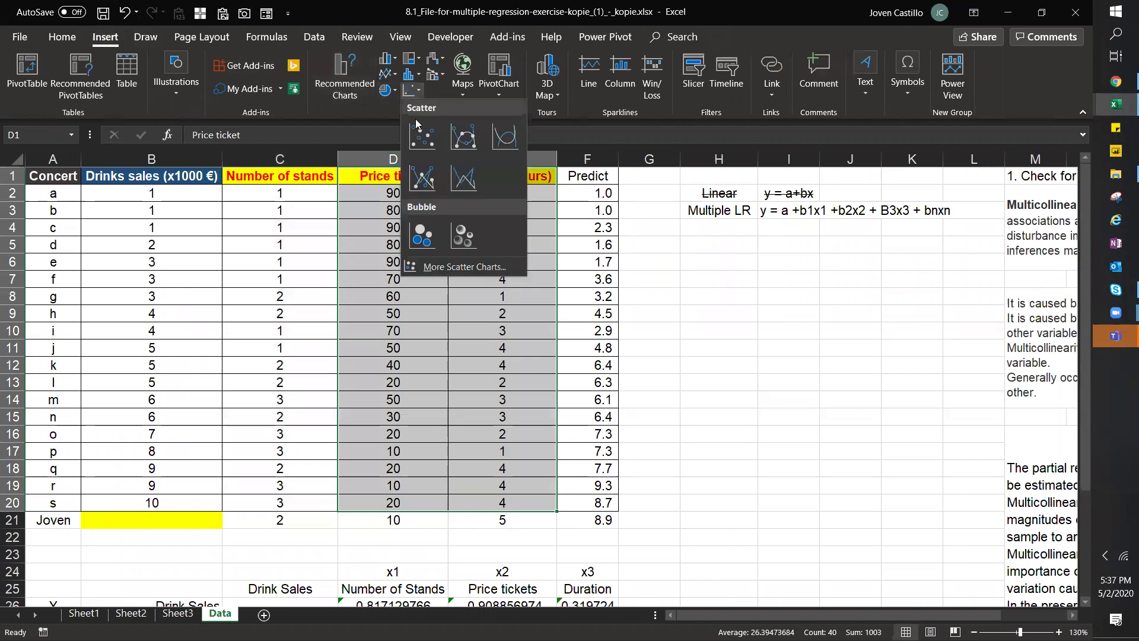
{"action": "left_click", "coordinate": [422, 135]}
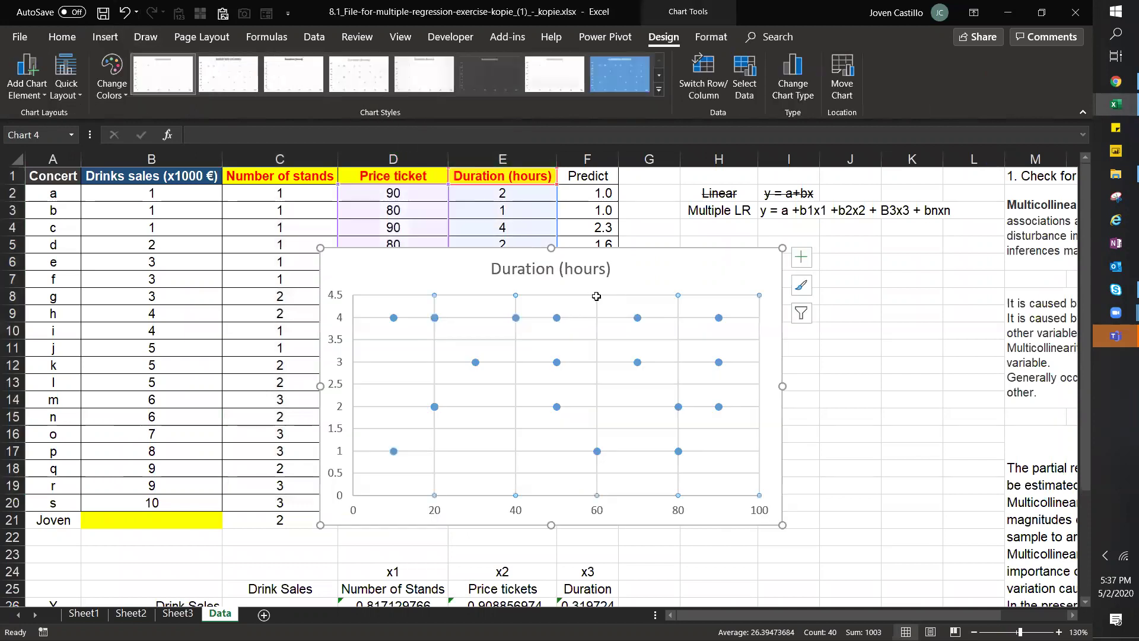
- Strip the new scatter chart of its gridlines, both axes and title so only the data points remain
{"action": "left_click", "coordinate": [535, 318]}
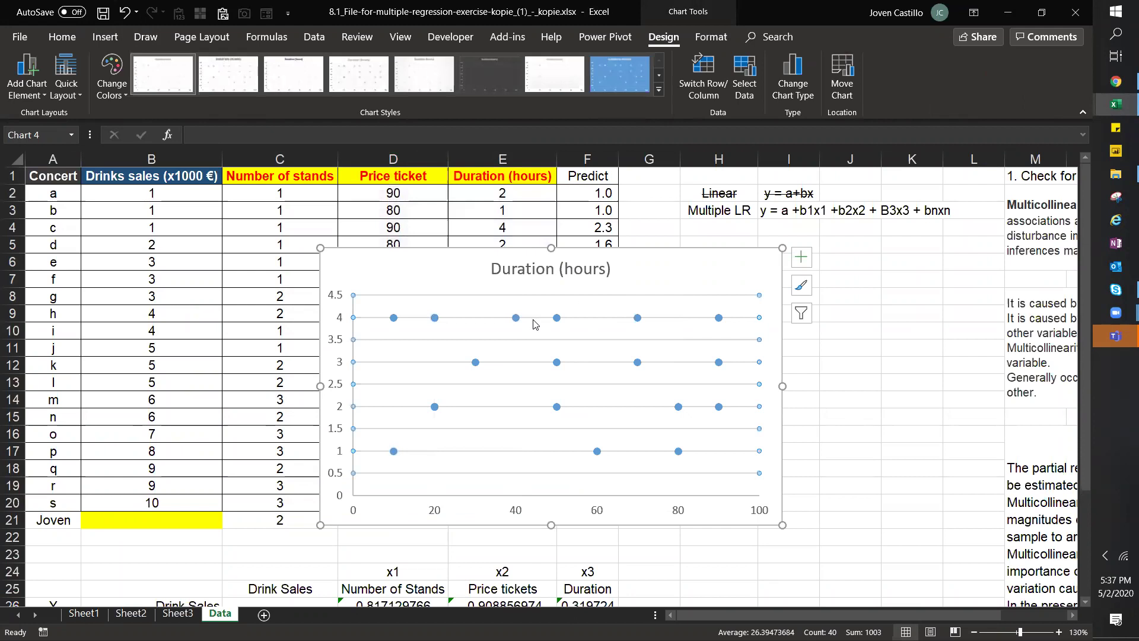
{"action": "key", "text": "Delete"}
{"action": "left_click", "coordinate": [340, 317]}
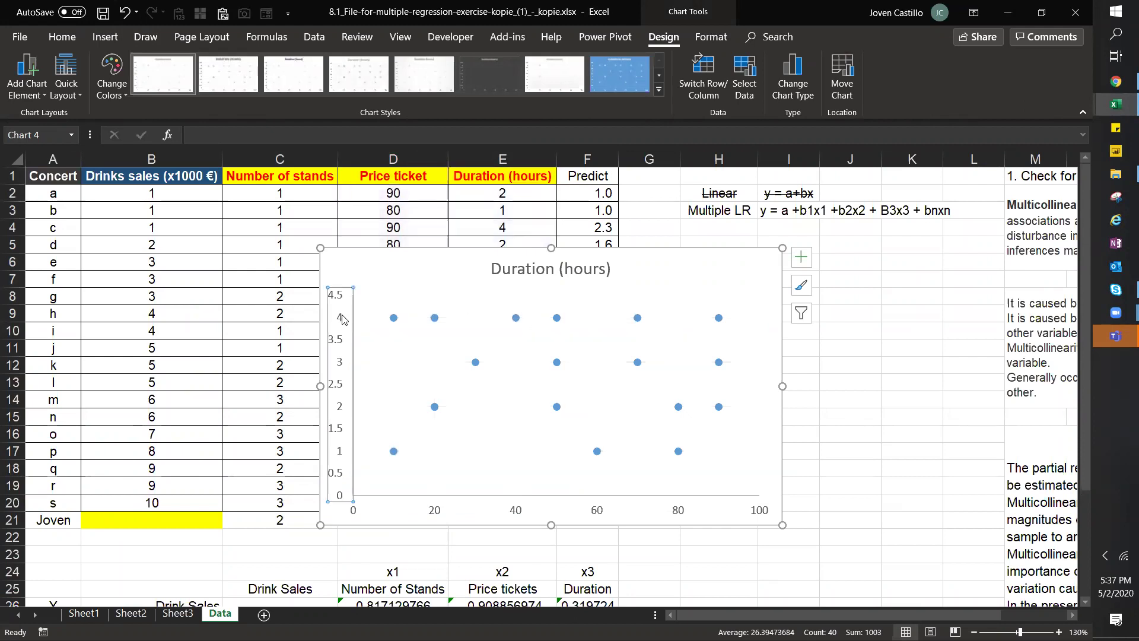
{"action": "key", "text": "Delete"}
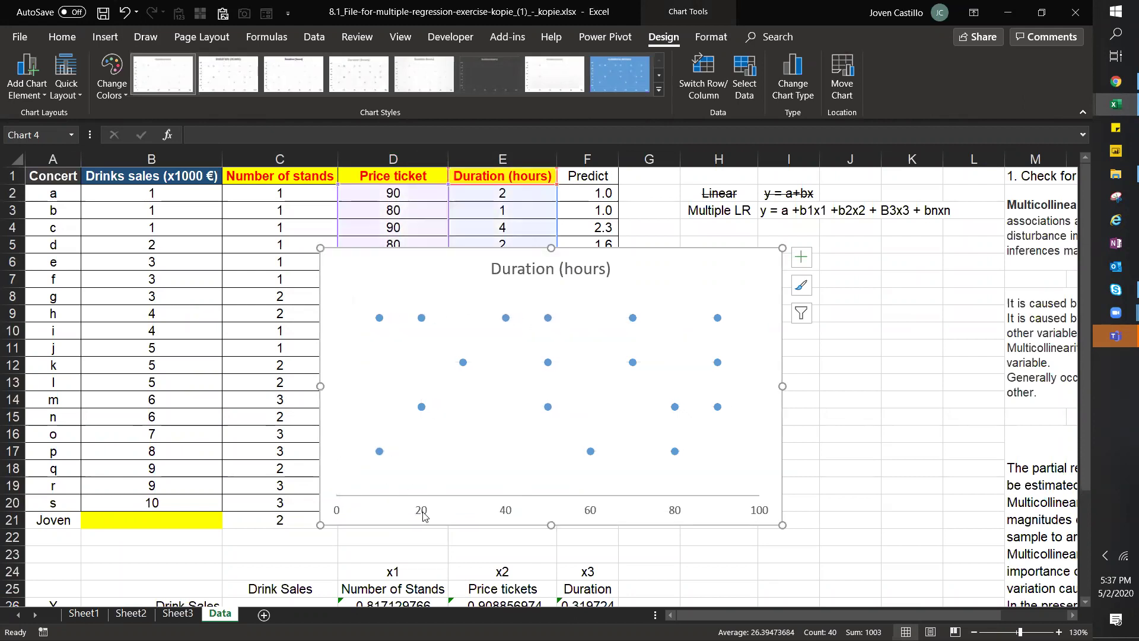
{"action": "left_click_drag", "start_coordinate": [729, 248], "coordinate": [937, 198]}
{"action": "left_click", "coordinate": [802, 461]}
{"action": "key", "text": "Delete"}
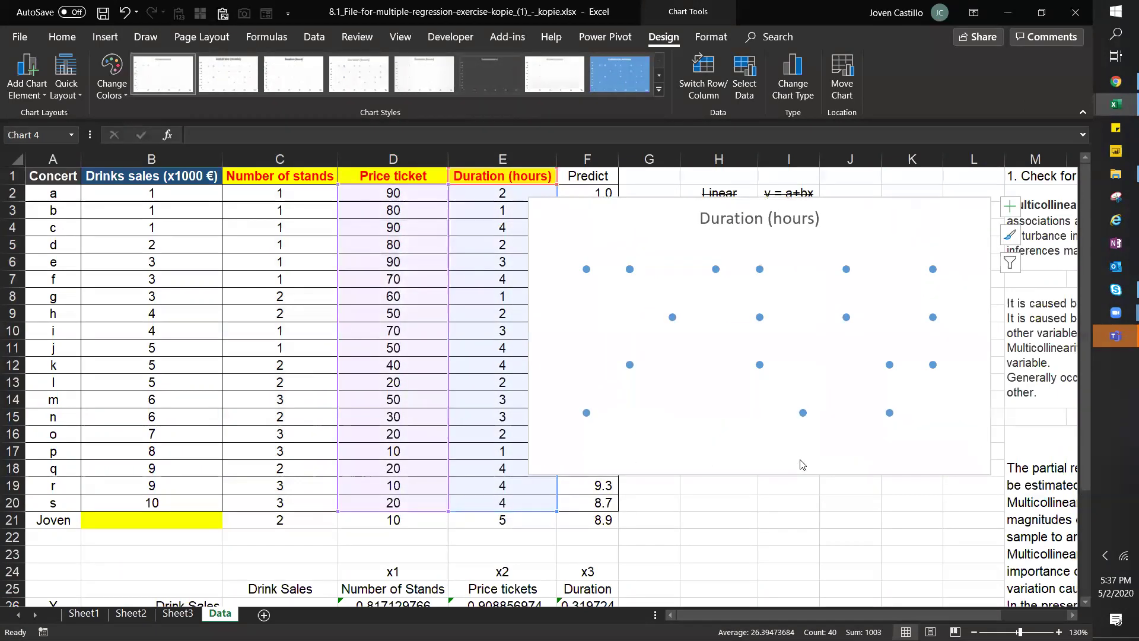
{"action": "left_click", "coordinate": [764, 227]}
{"action": "key", "text": "Delete"}
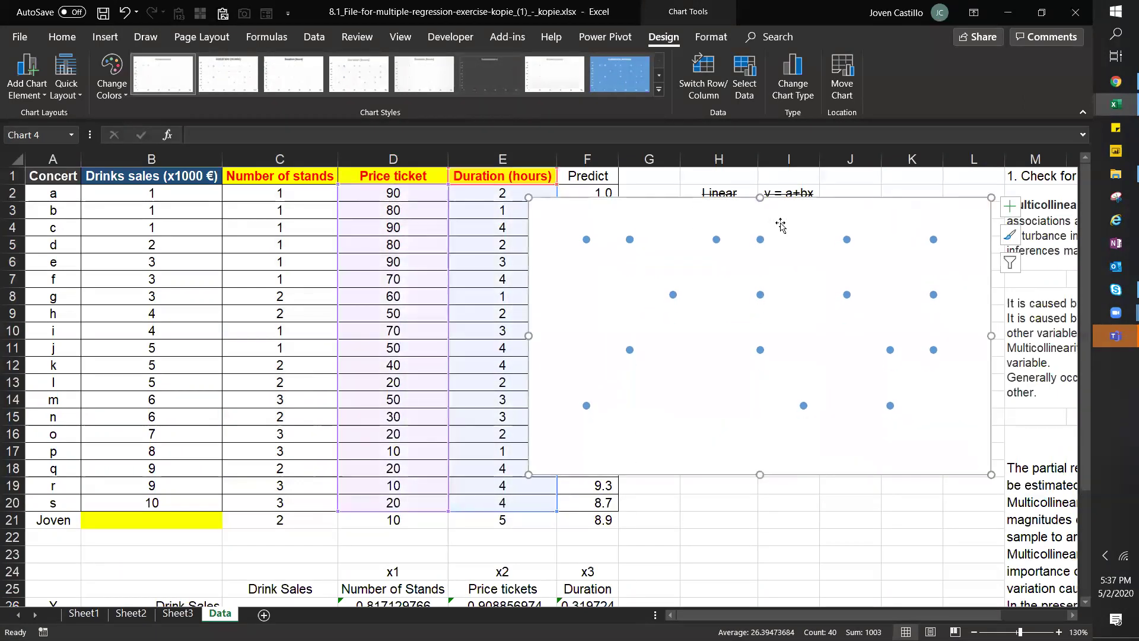
- Restore the workbook window to a smaller size and remove the scatter chart's fill and outline
{"action": "left_click", "coordinate": [711, 37]}
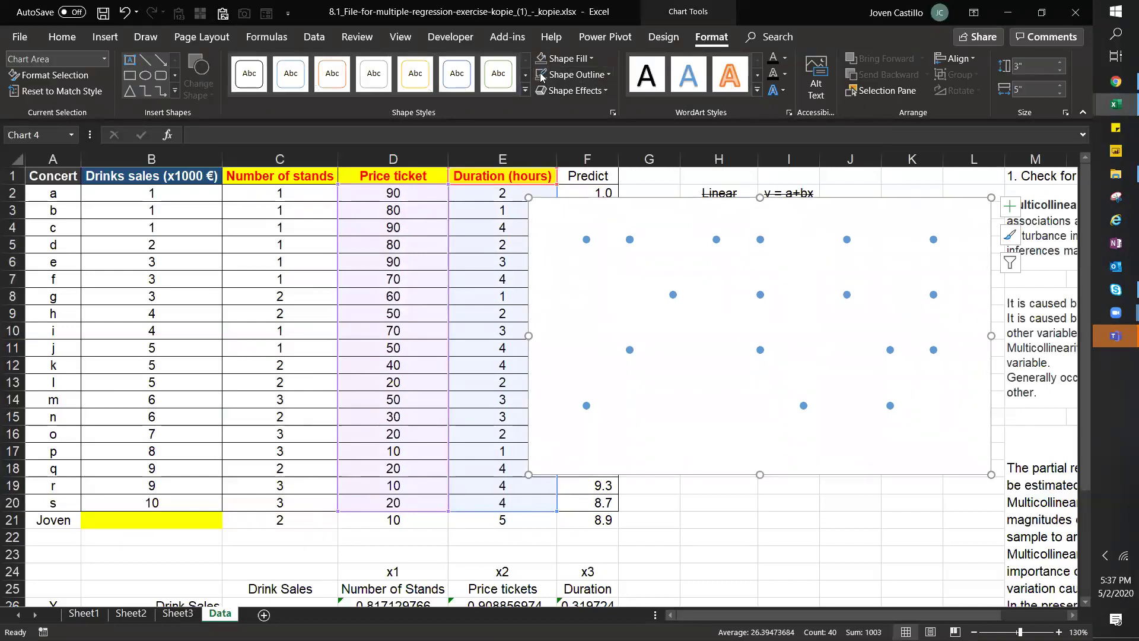
{"action": "left_click", "coordinate": [1041, 11]}
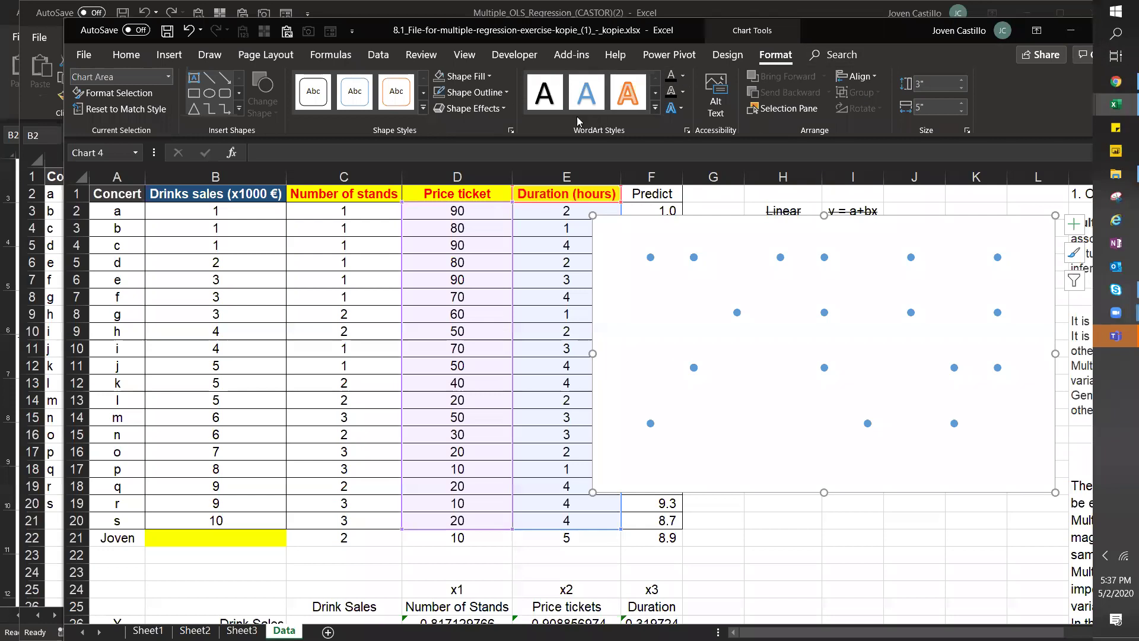
{"action": "left_click", "coordinate": [439, 76]}
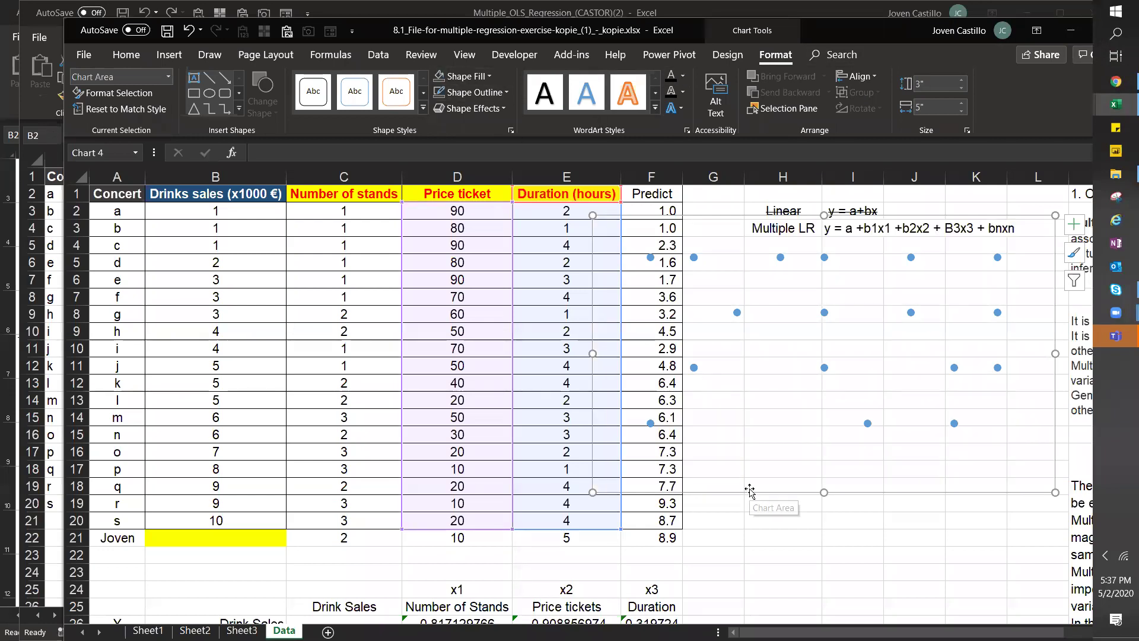
- Cut the scatter chart from the Data sheet and paste it onto Sheet1
{"action": "key", "text": "Delete"}
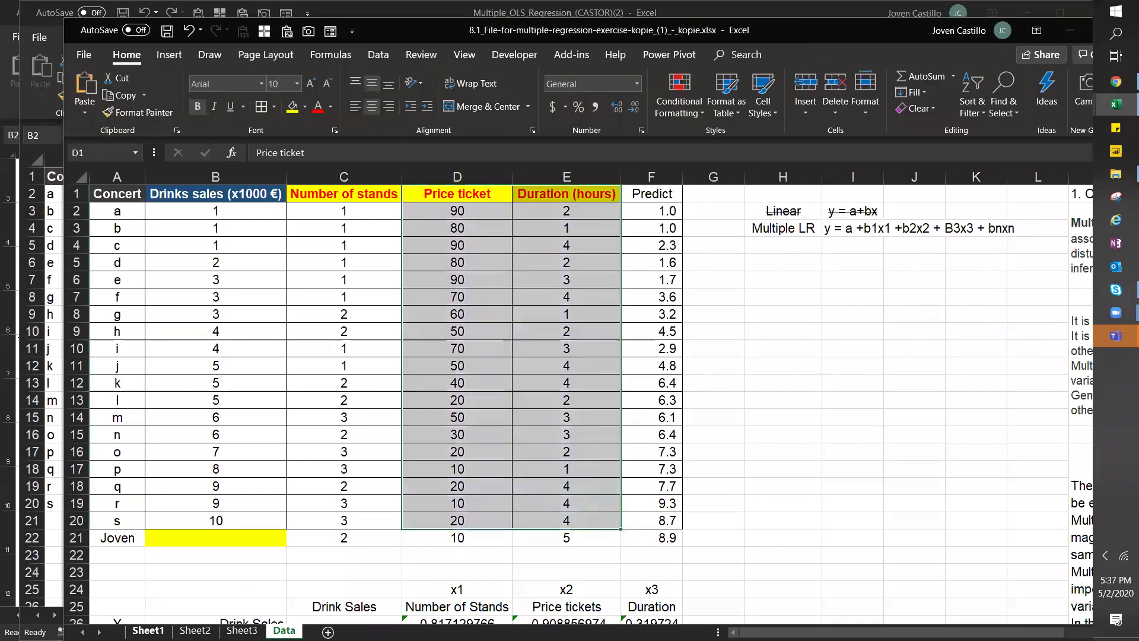
{"action": "left_click", "coordinate": [148, 630]}
{"action": "key", "text": "ctrl+v"}
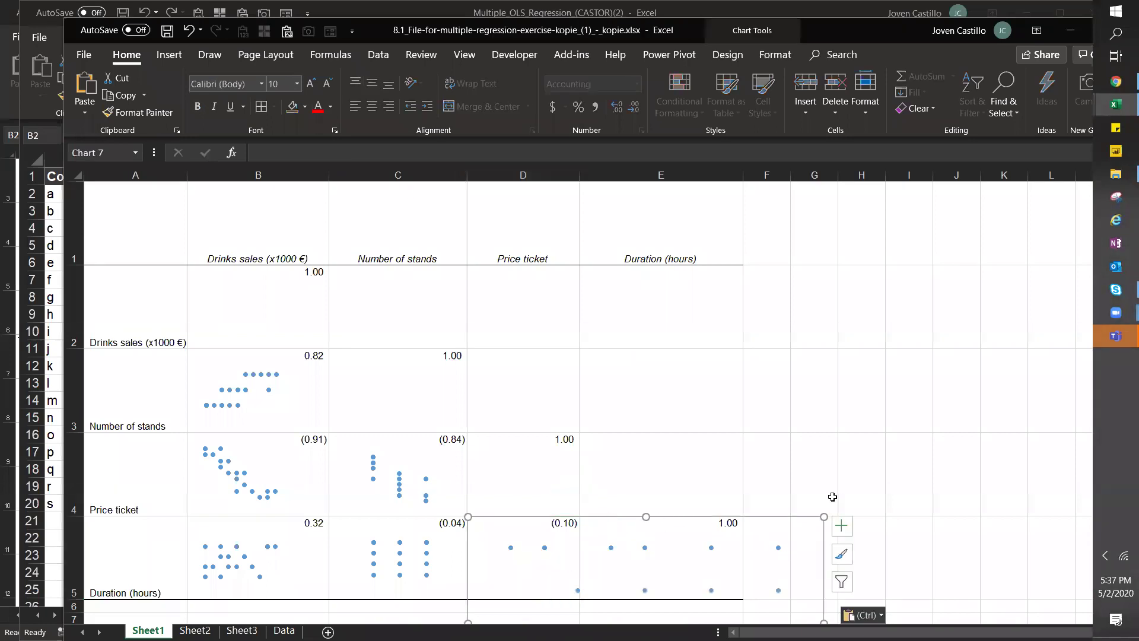
- Resize and position the pasted chart to fit inside cell D5, where Duration (hours) meets Price ticket
{"action": "left_click_drag", "start_coordinate": [604, 610], "coordinate": [563, 531]}
{"action": "left_click", "coordinate": [558, 500]}
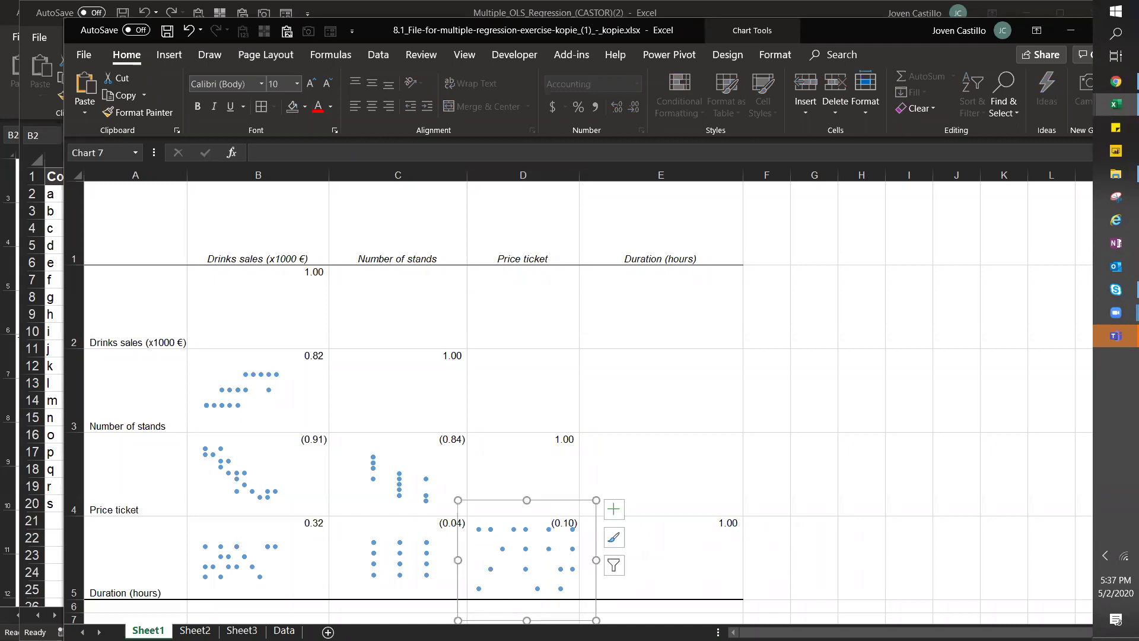
{"action": "left_click_drag", "start_coordinate": [599, 623], "coordinate": [553, 590]}
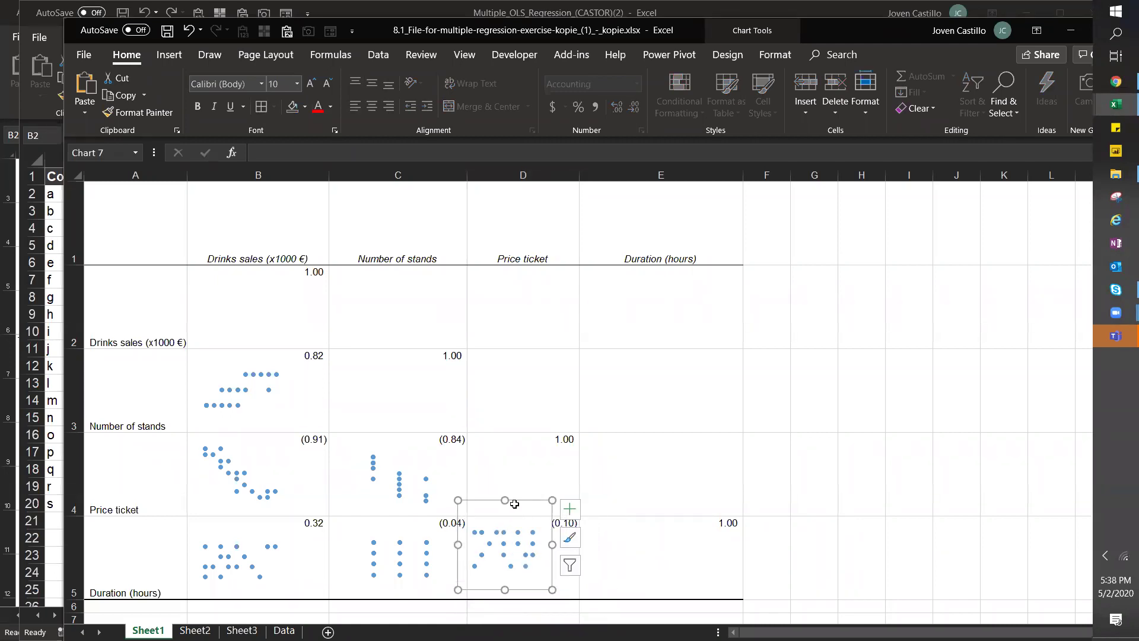
{"action": "left_click_drag", "start_coordinate": [505, 500], "coordinate": [505, 514]}
{"action": "left_click_drag", "start_coordinate": [526, 590], "coordinate": [544, 600]}
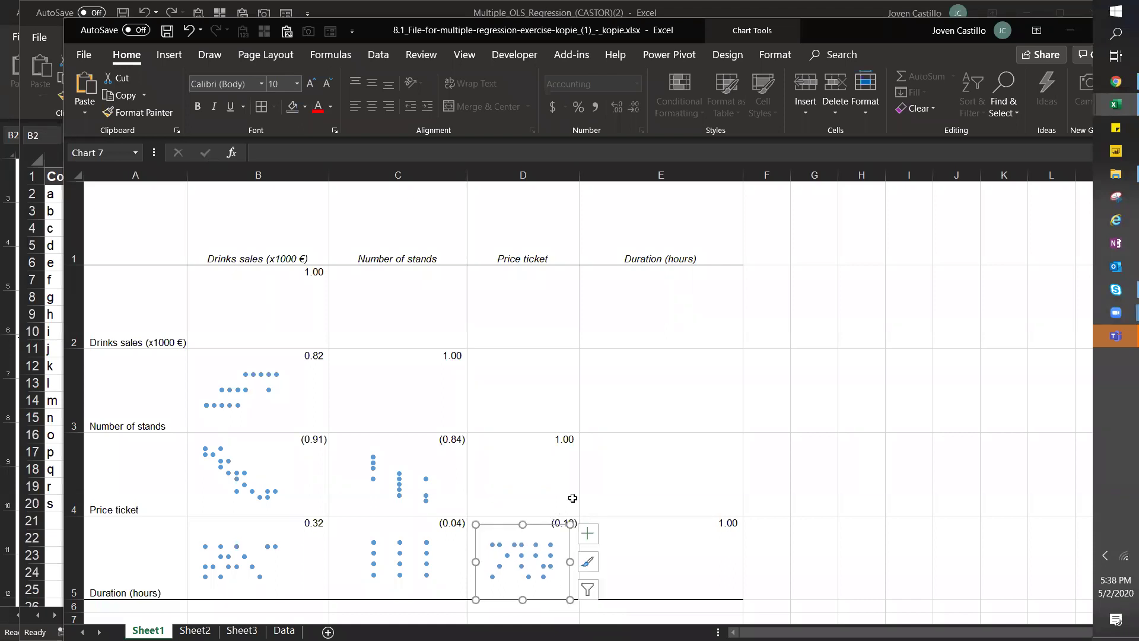
{"action": "left_click", "coordinate": [712, 475]}
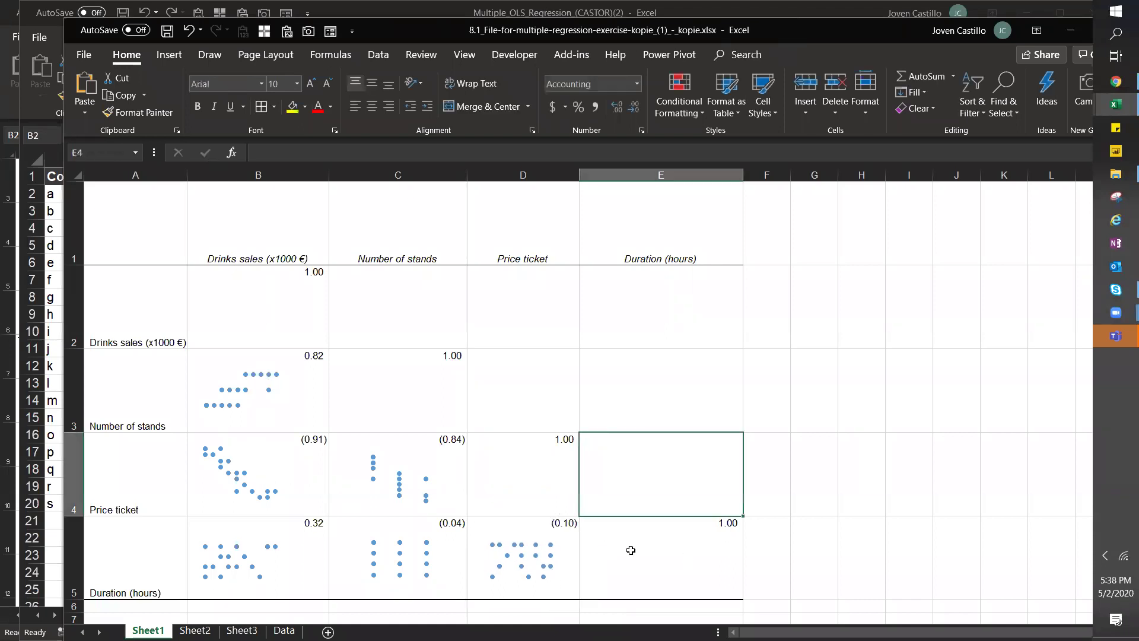
- Switch to the NBA_season1718_salary workbook and review the finished correlation matrix with scatter plots on Sheet2
{"action": "key", "text": "alt+Tab"}
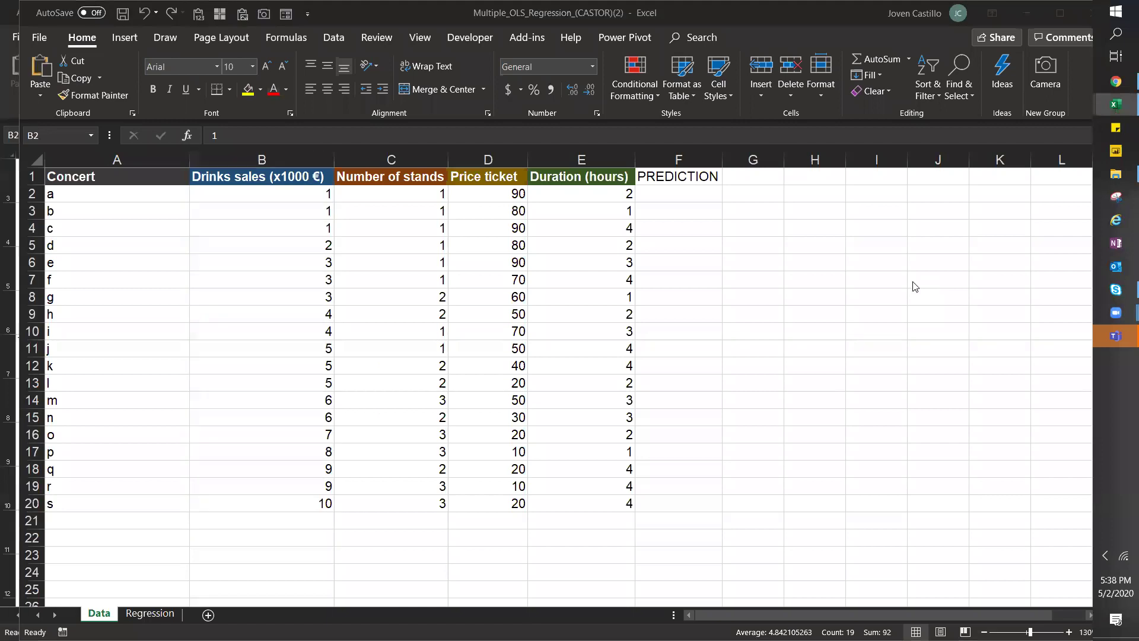
{"action": "key", "text": "alt+Tab"}
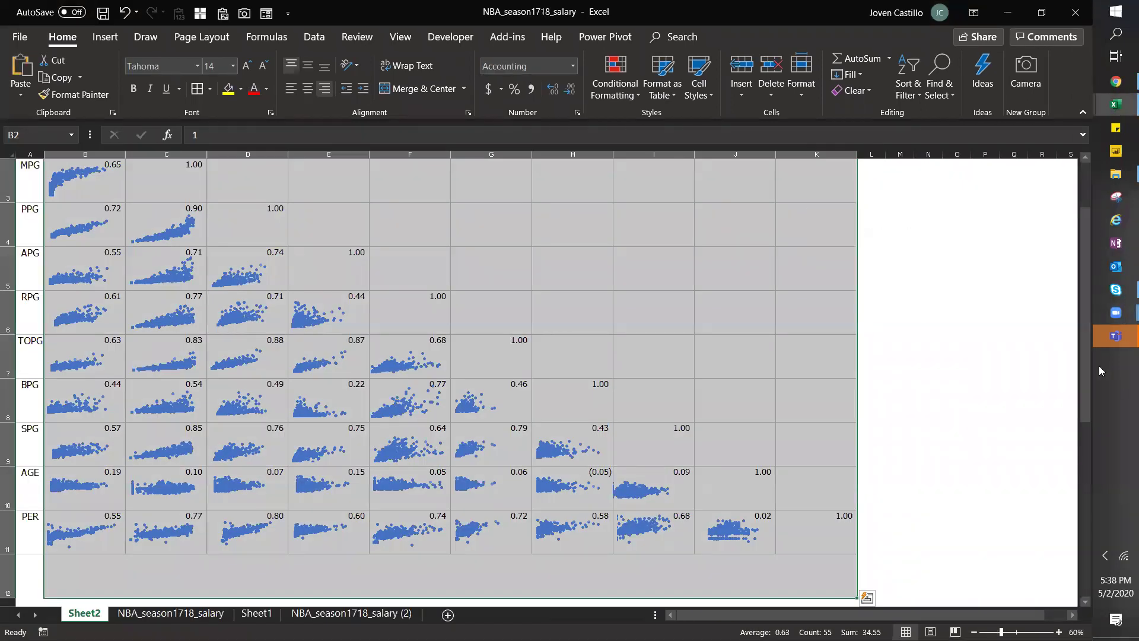
{"action": "left_click_drag", "start_coordinate": [1086, 366], "coordinate": [1077, 308]}
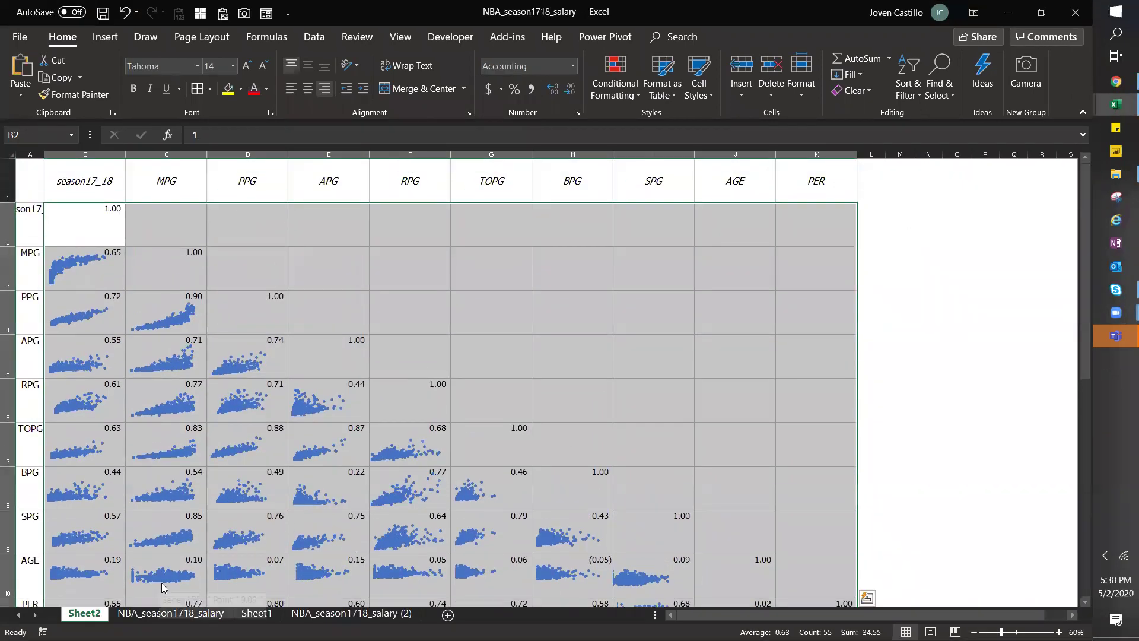
- Open the NBA_season1718_salary sheet and check how far down its player data extends
{"action": "left_click", "coordinate": [170, 613]}
{"action": "key", "text": "Home"}
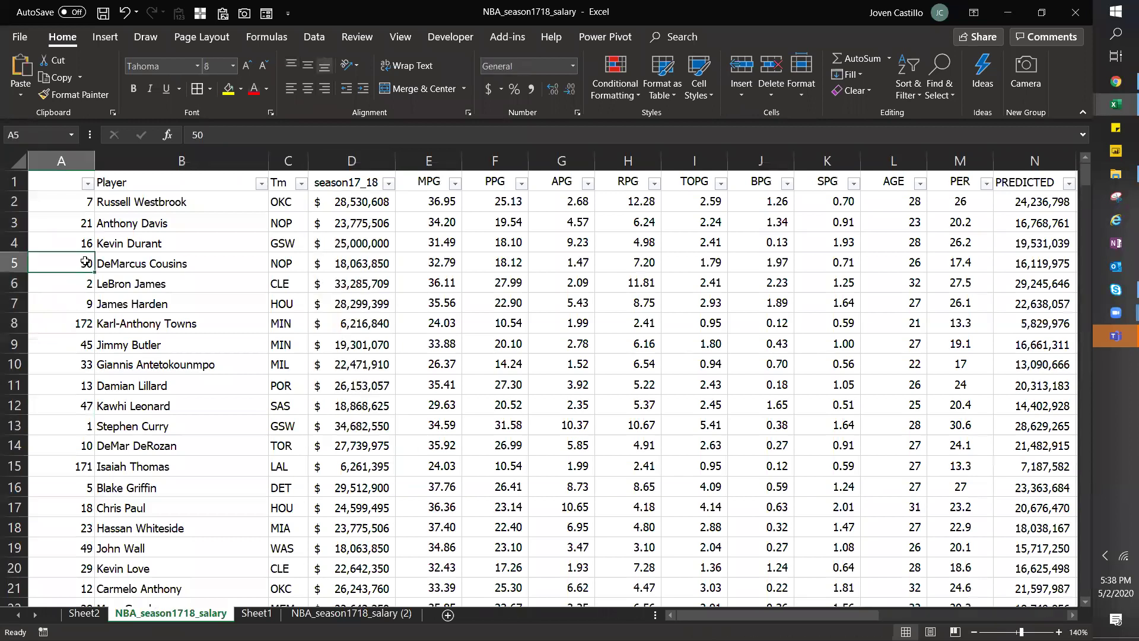
{"action": "key", "text": "ctrl+Down"}
{"action": "key", "text": "Up"}
{"action": "key", "text": "Up"}
{"action": "key", "text": "ctrl+Up"}
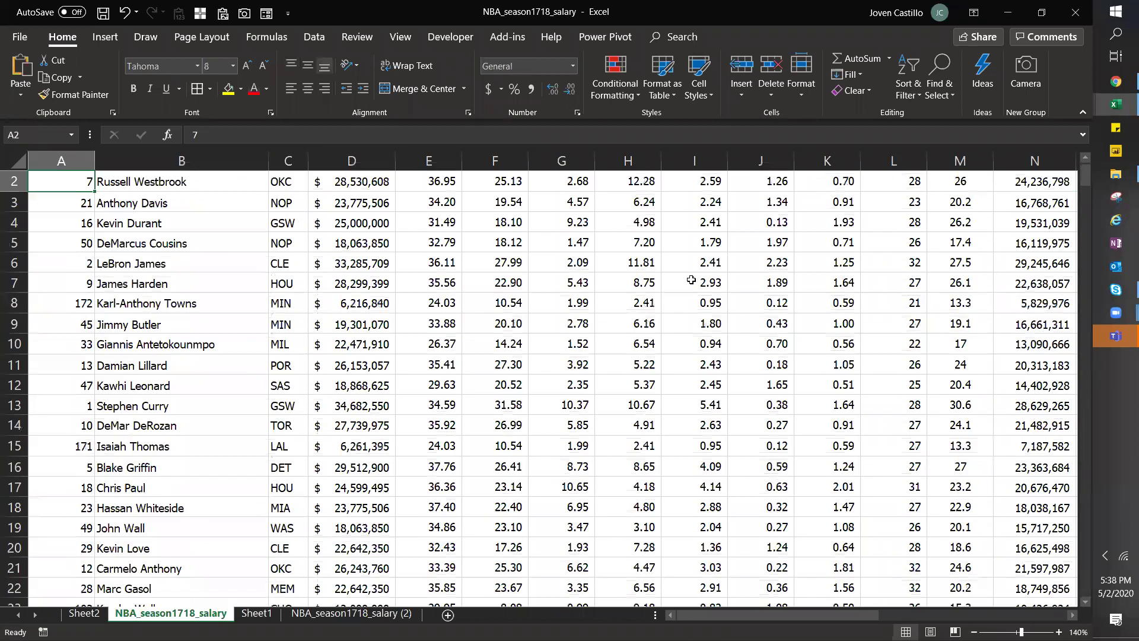
- Examine the PREDICTED column's regression formula and the adjacent column's actual-minus-predicted formula in row 2, beside the summary output
{"action": "left_click", "coordinate": [1083, 160]}
{"action": "left_click", "coordinate": [1039, 180]}
{"action": "key", "text": "Down"}
{"action": "key", "text": "Down"}
{"action": "key", "text": "Down"}
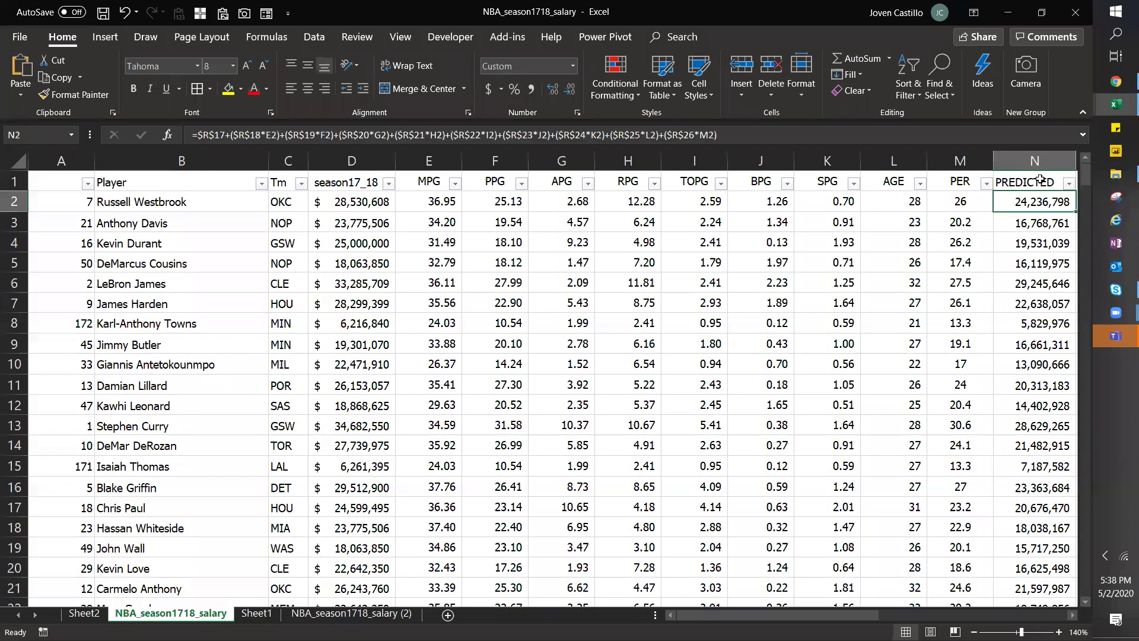
{"action": "key", "text": "Up"}
{"action": "key", "text": "Up"}
{"action": "key", "text": "Up"}
{"action": "key", "text": "Right"}
{"action": "key", "text": "Right"}
{"action": "key", "text": "Right"}
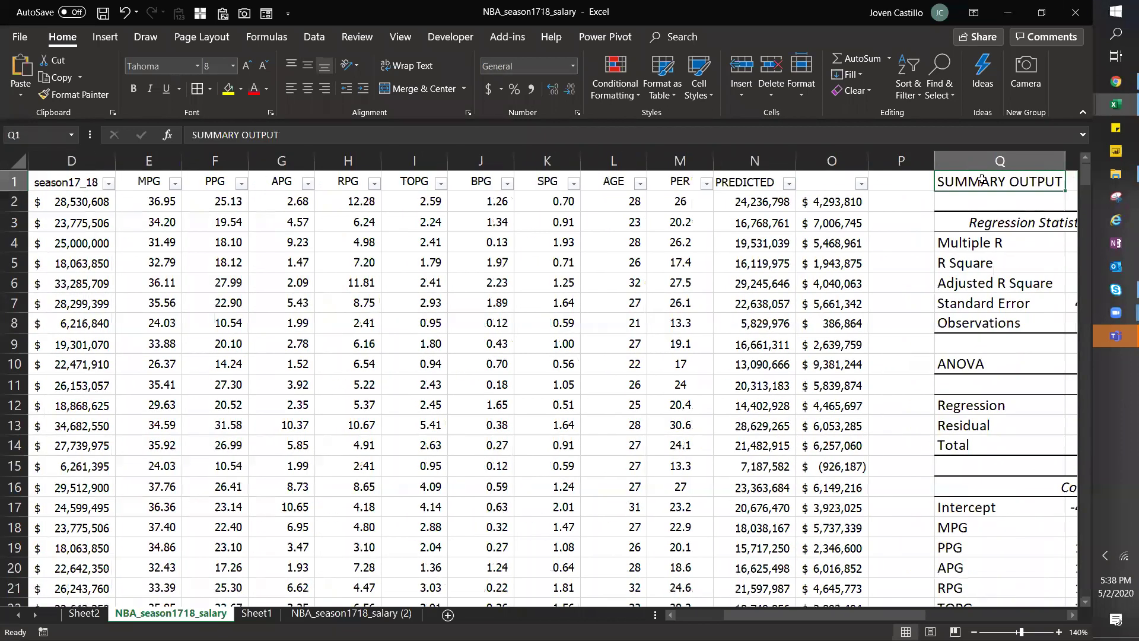
{"action": "left_click_drag", "start_coordinate": [828, 201], "coordinate": [830, 305]}
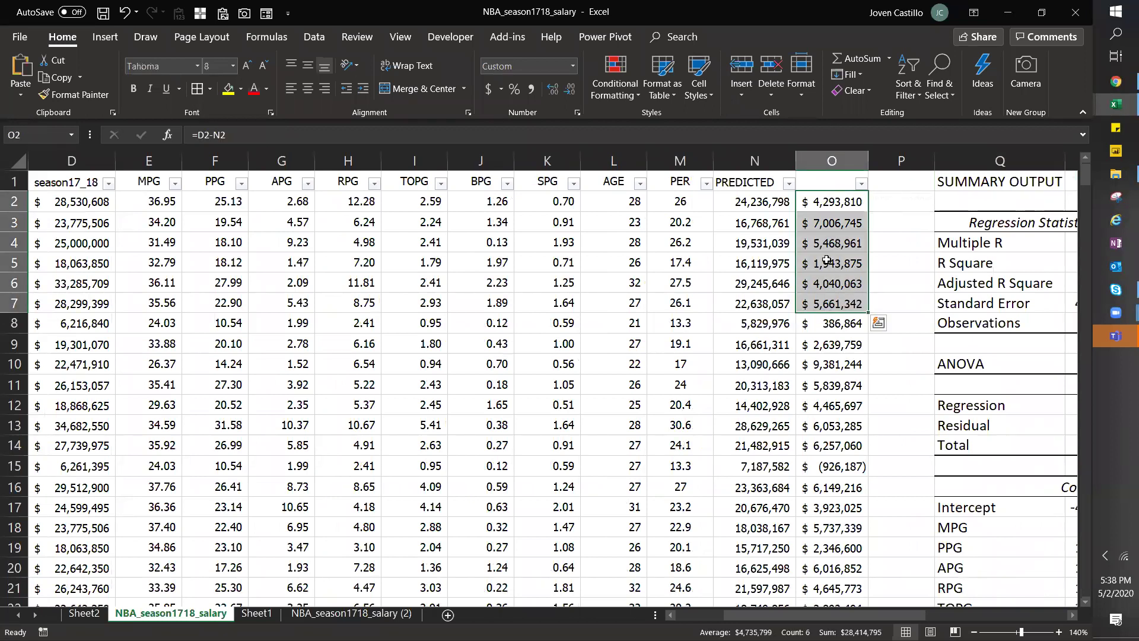
{"action": "left_click", "coordinate": [827, 210]}
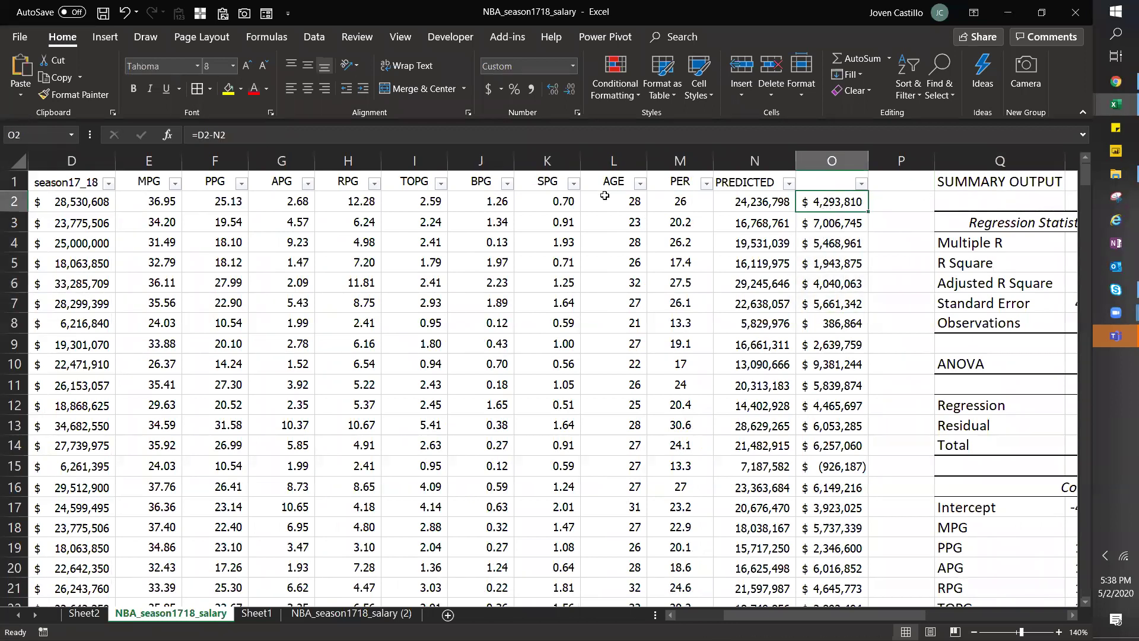
- Inspect the player statistics formulas, the season17_18 salary values and the Tm column on the NBA_season1718_salary sheet
{"action": "left_click_drag", "start_coordinate": [681, 201], "coordinate": [4, 237]}
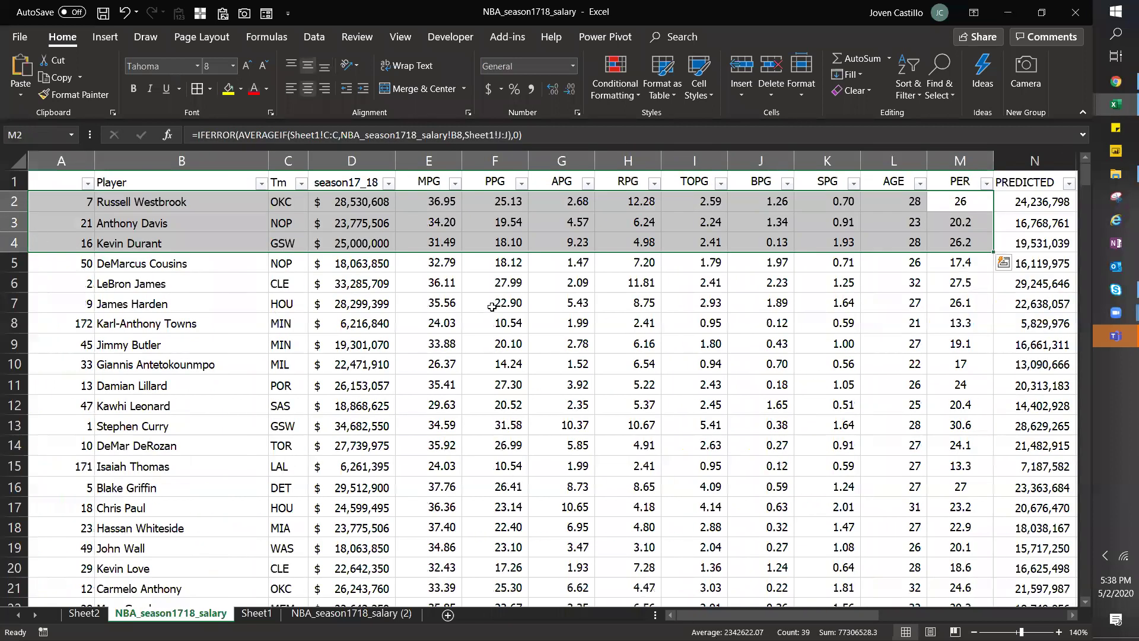
{"action": "left_click", "coordinate": [492, 306]}
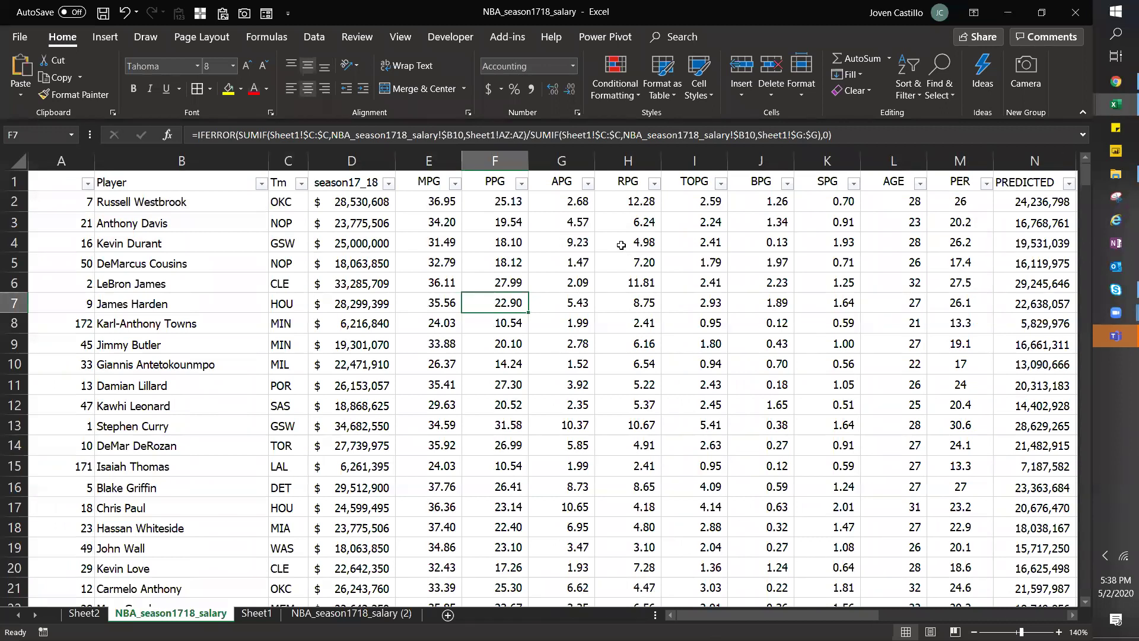
{"action": "left_click", "coordinate": [574, 226]}
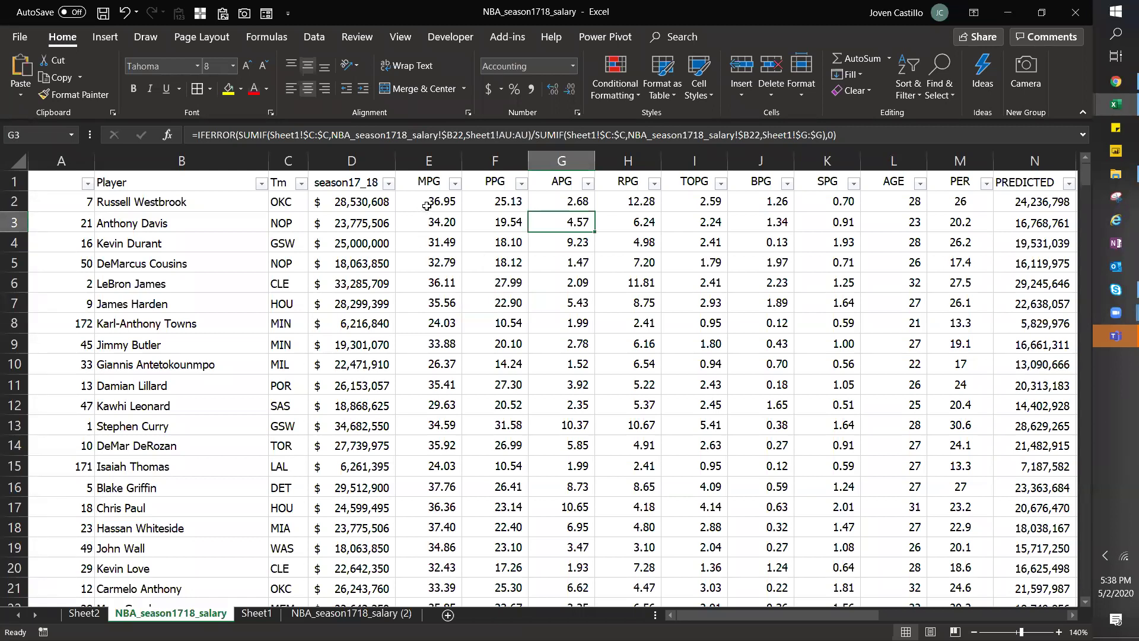
{"action": "left_click", "coordinate": [350, 202]}
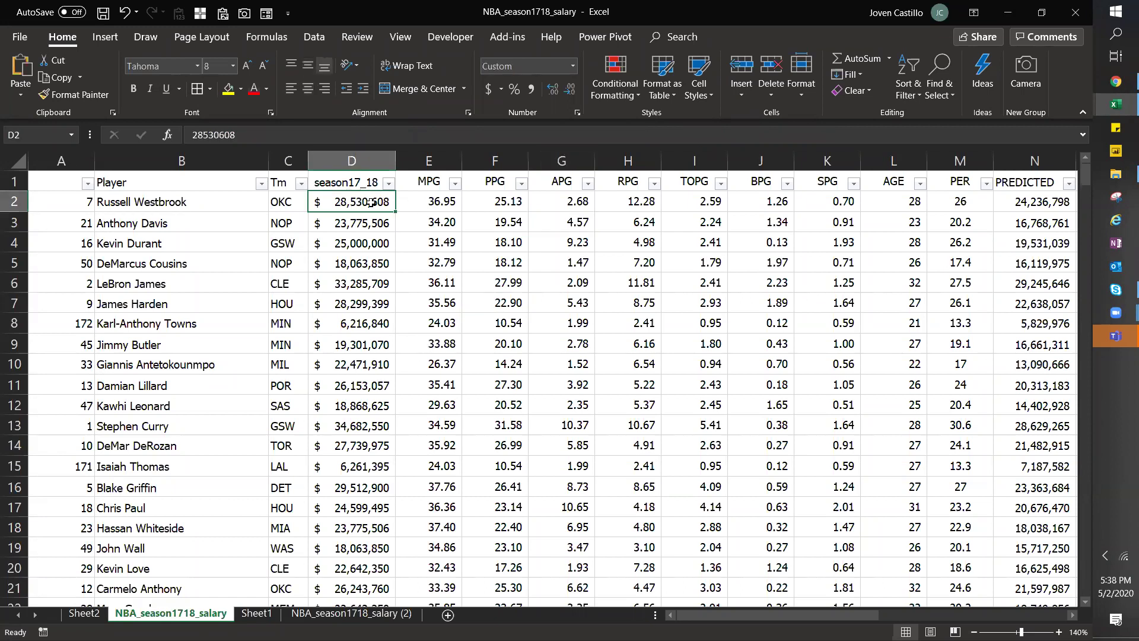
{"action": "left_click_drag", "start_coordinate": [285, 199], "coordinate": [270, 446]}
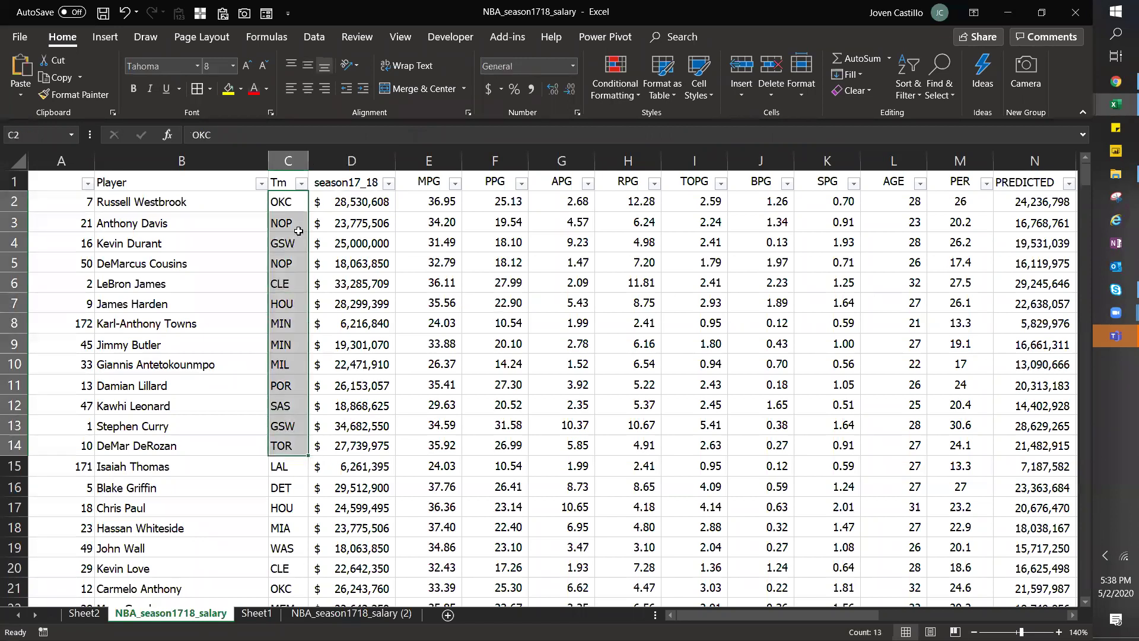
- Examine the Tm column, the MPG to PER statistics in the player rows, and the headers from Player to PER
{"action": "left_click_drag", "start_coordinate": [289, 219], "coordinate": [283, 324]}
{"action": "left_click_drag", "start_coordinate": [285, 242], "coordinate": [284, 407]}
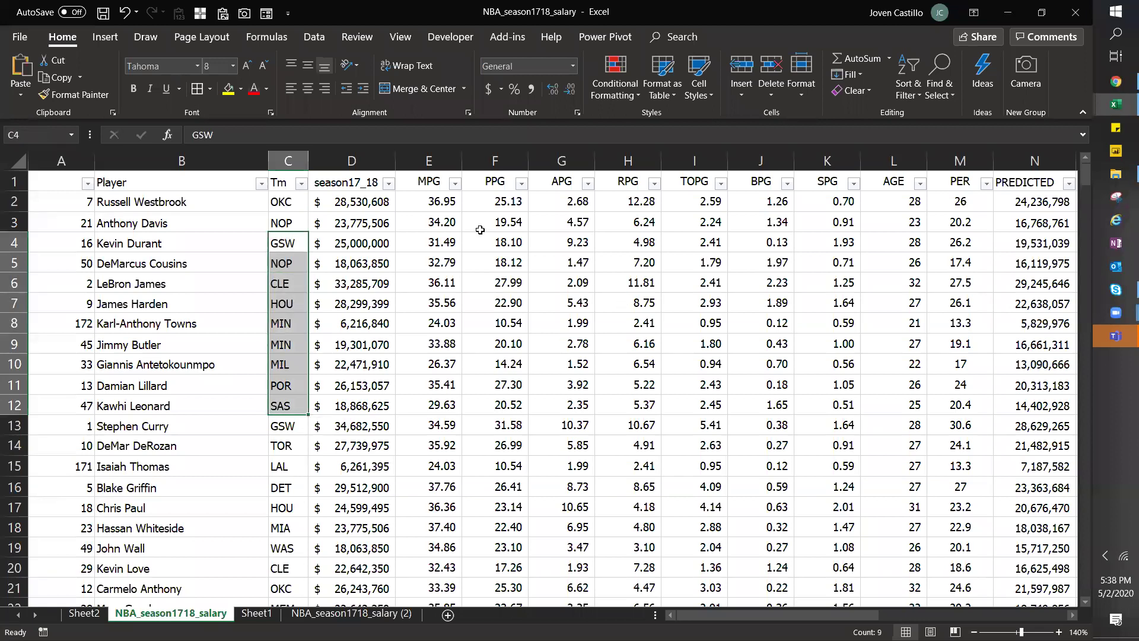
{"action": "left_click", "coordinate": [435, 200]}
{"action": "left_click", "coordinate": [431, 179]}
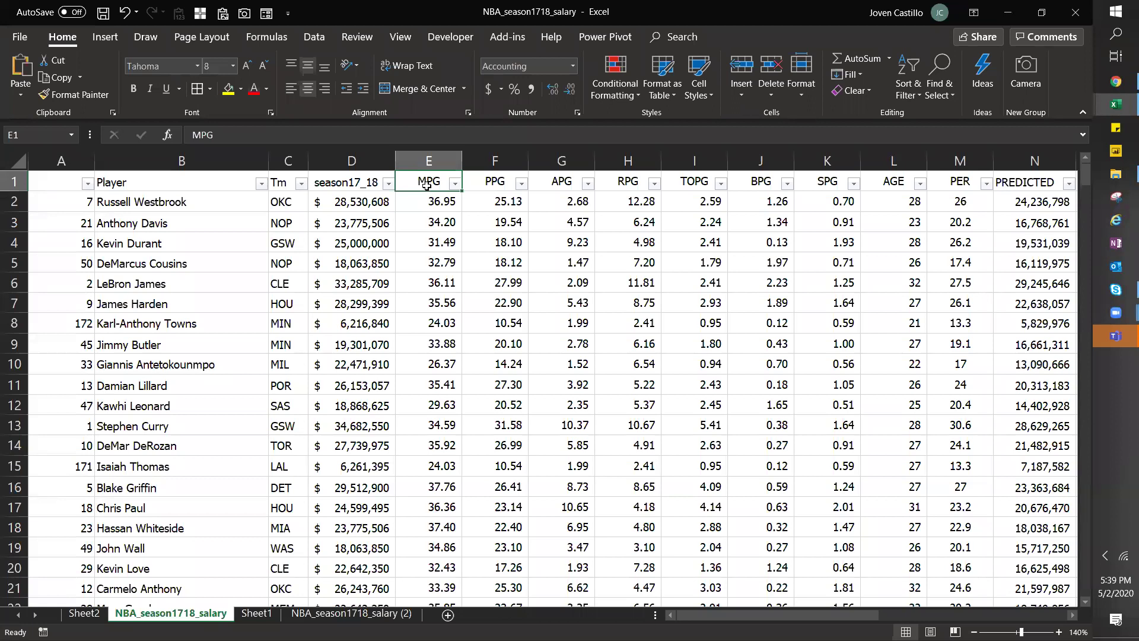
{"action": "left_click_drag", "start_coordinate": [422, 201], "coordinate": [949, 200]}
{"action": "left_click_drag", "start_coordinate": [448, 204], "coordinate": [944, 202]}
{"action": "left_click_drag", "start_coordinate": [423, 303], "coordinate": [969, 298]}
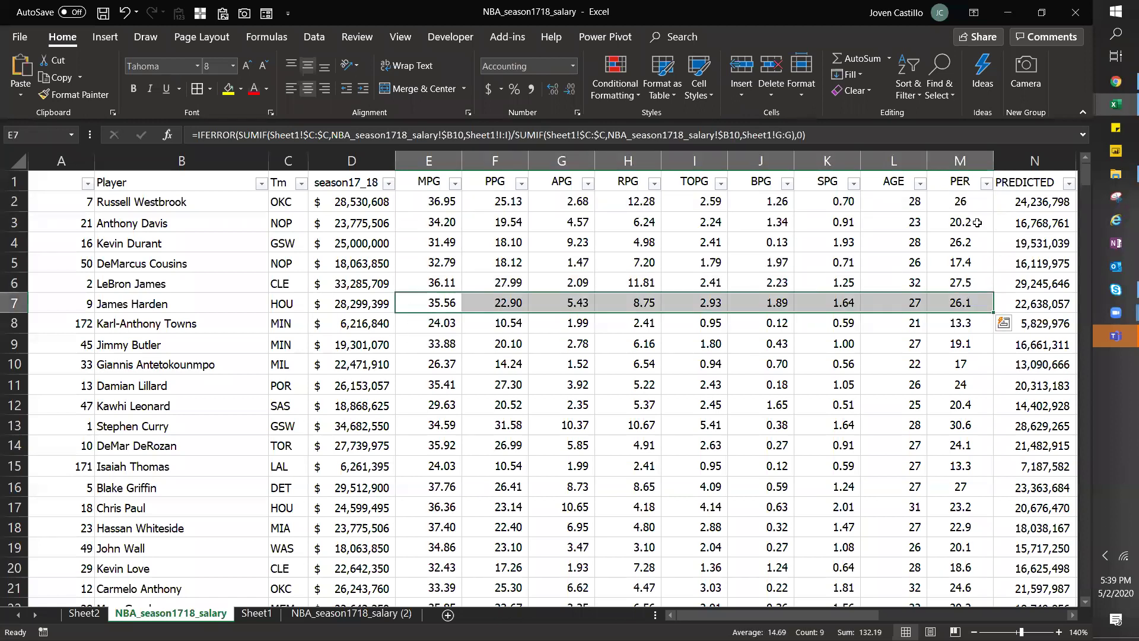
{"action": "left_click", "coordinate": [968, 181]}
{"action": "left_click", "coordinate": [119, 181], "text": "shift"}
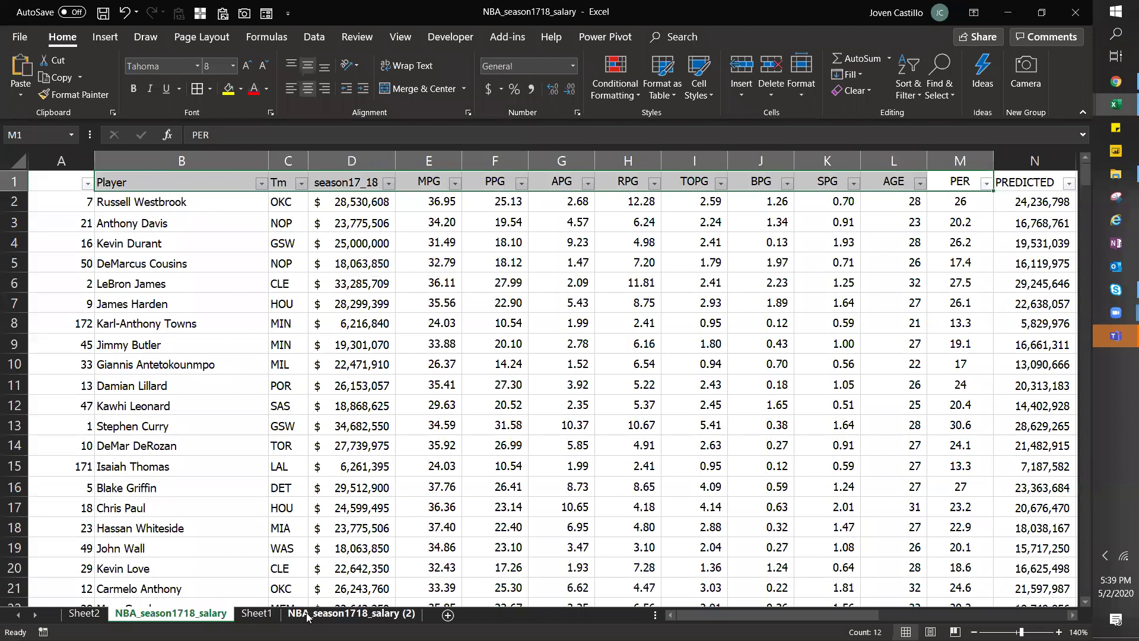
- On the NBA_season1718_salary (2) sheet, clear the PREDICTED column and all columns after it, including the regression summary output
{"action": "left_click", "coordinate": [307, 614]}
{"action": "left_click", "coordinate": [683, 286]}
{"action": "key", "text": "ctrl+Up"}
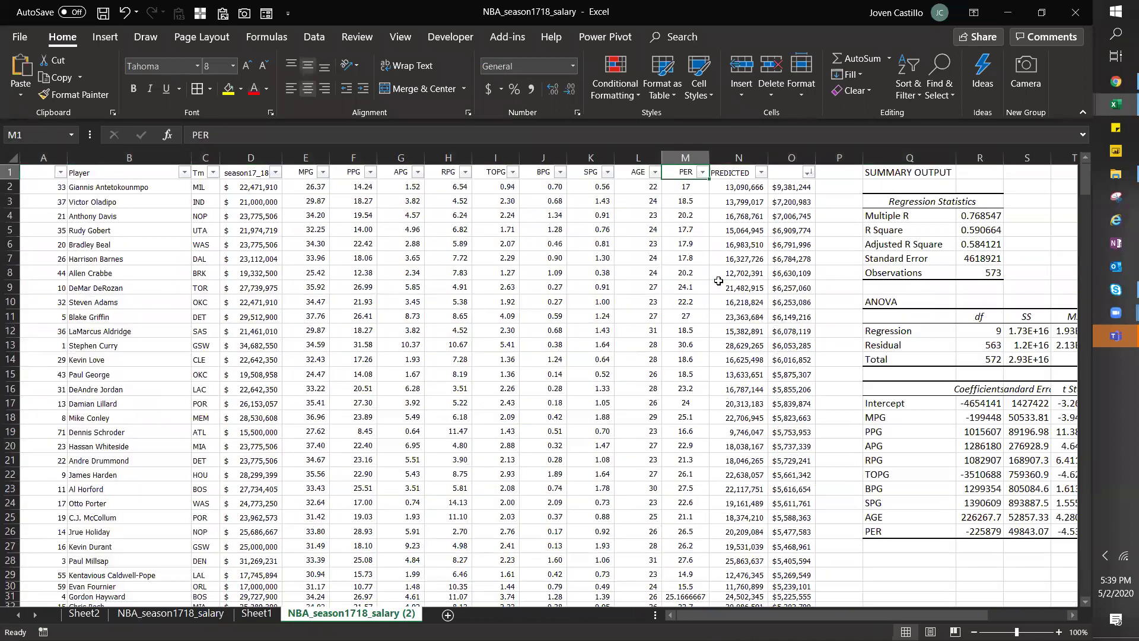
{"action": "left_click", "coordinate": [740, 159]}
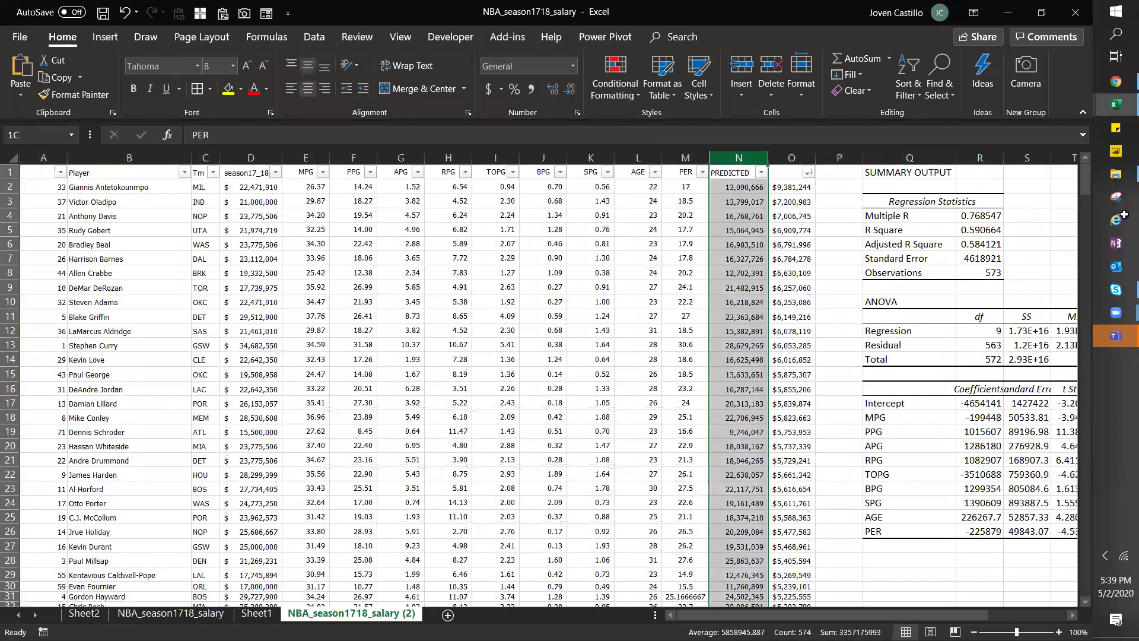
{"action": "key", "text": "ctrl+shift+Right"}
{"action": "key", "text": "Delete"}
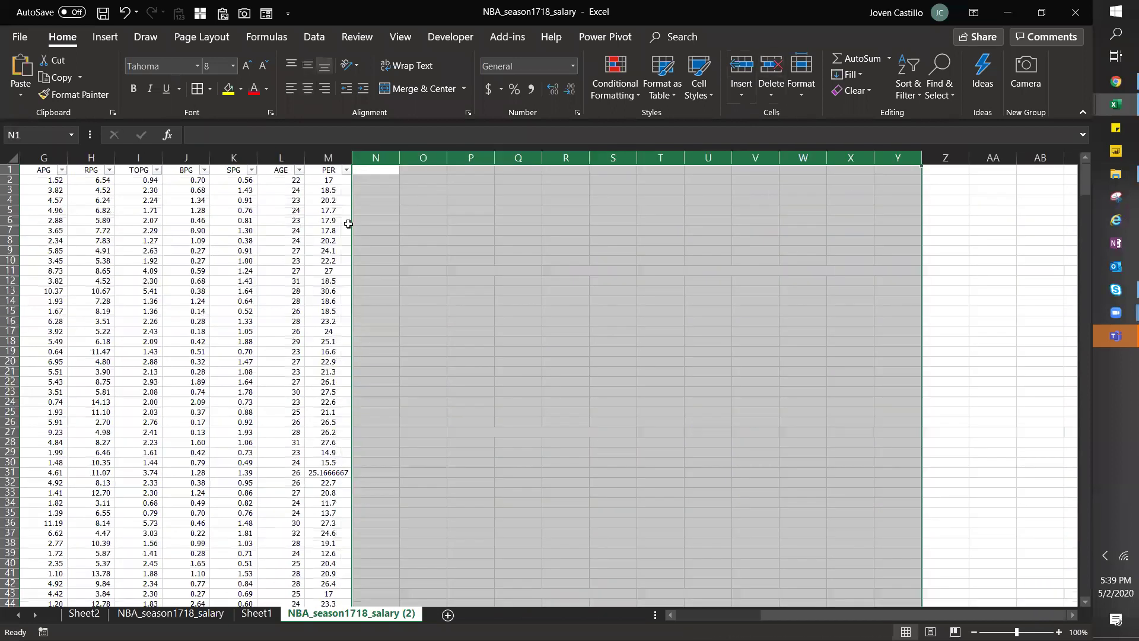
- Sort the player table by the unlabelled number column A from smallest to largest and check its last row
{"action": "left_click", "coordinate": [297, 243]}
{"action": "key", "text": "Home"}
{"action": "key", "text": "ctrl+Up"}
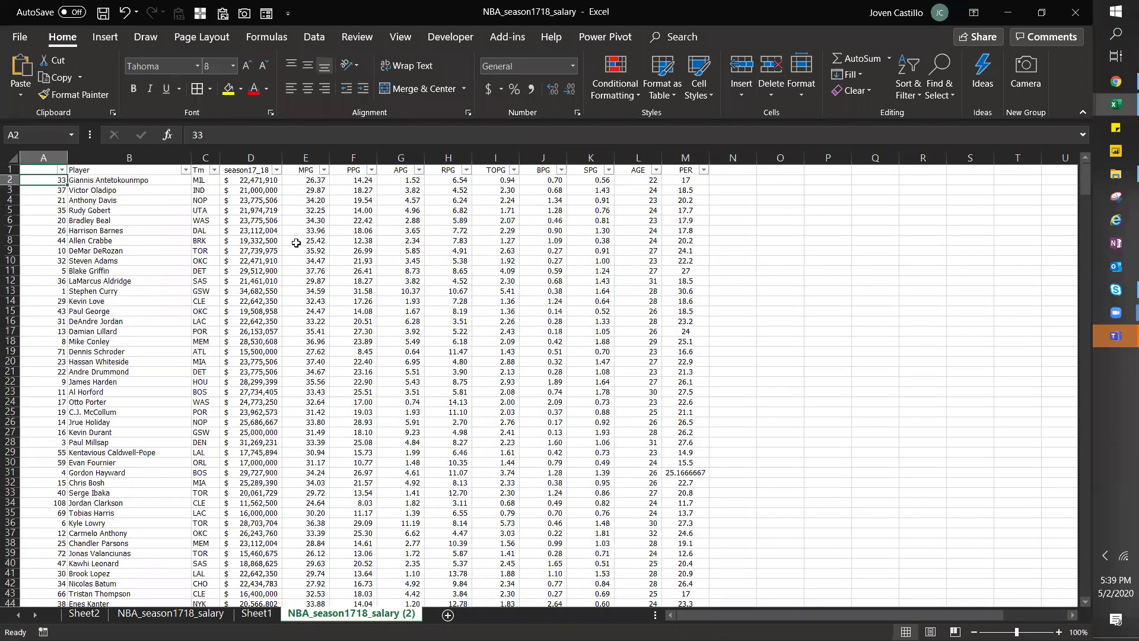
{"action": "left_click", "coordinate": [62, 169]}
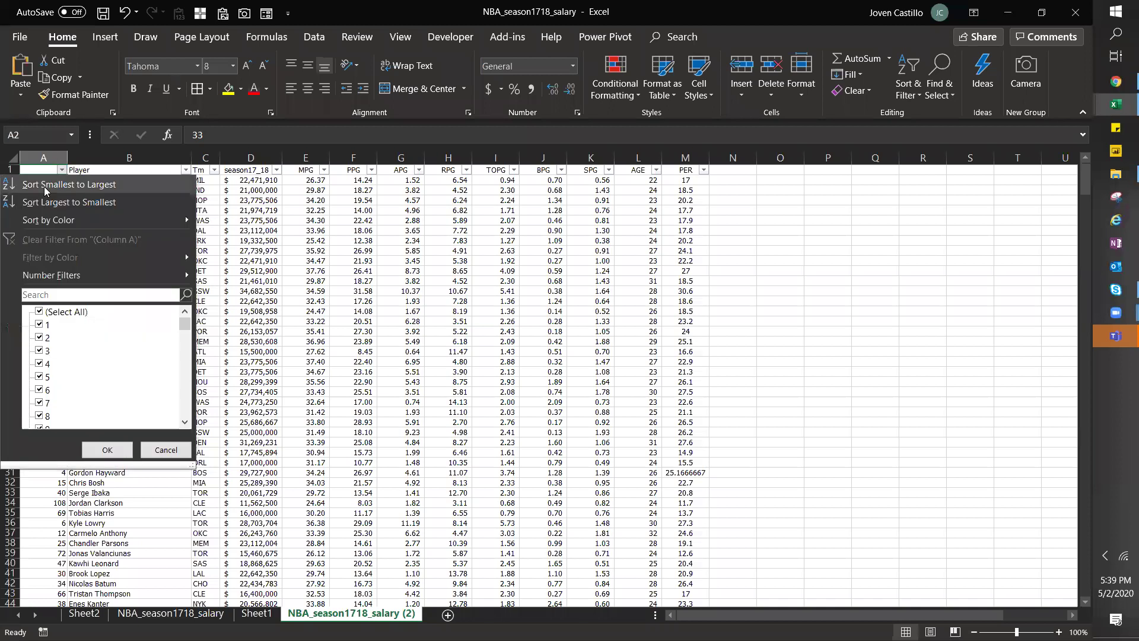
{"action": "left_click", "coordinate": [46, 195]}
{"action": "left_click", "coordinate": [61, 170]}
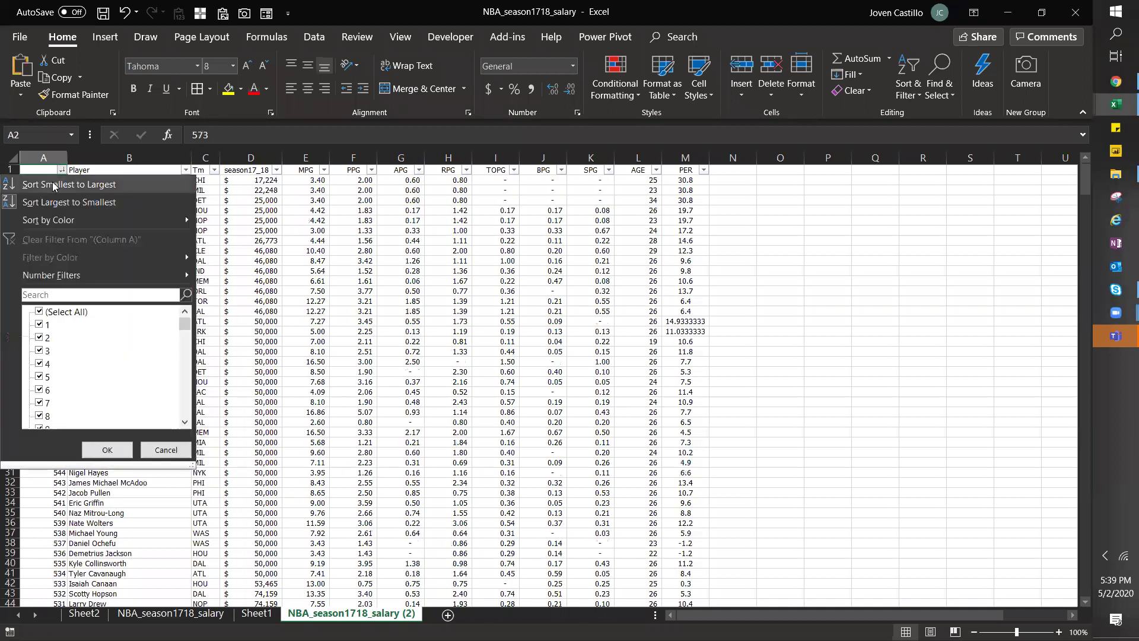
{"action": "left_click", "coordinate": [106, 179]}
{"action": "left_click", "coordinate": [413, 200]}
{"action": "key", "text": "ctrl+Down"}
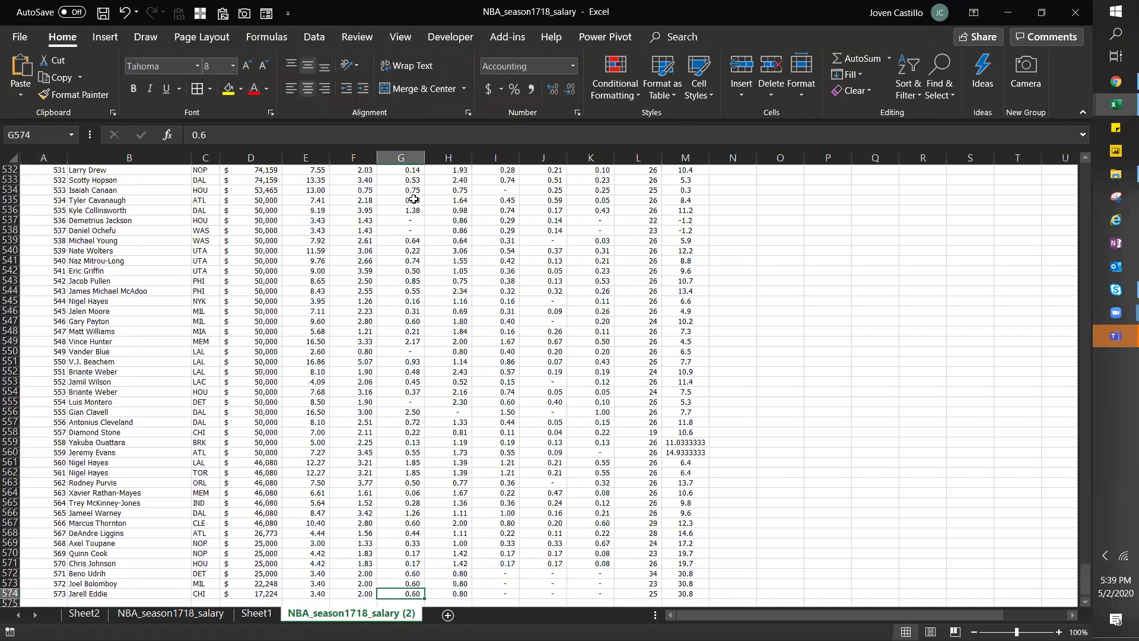
{"action": "key", "text": "ctrl+Up"}
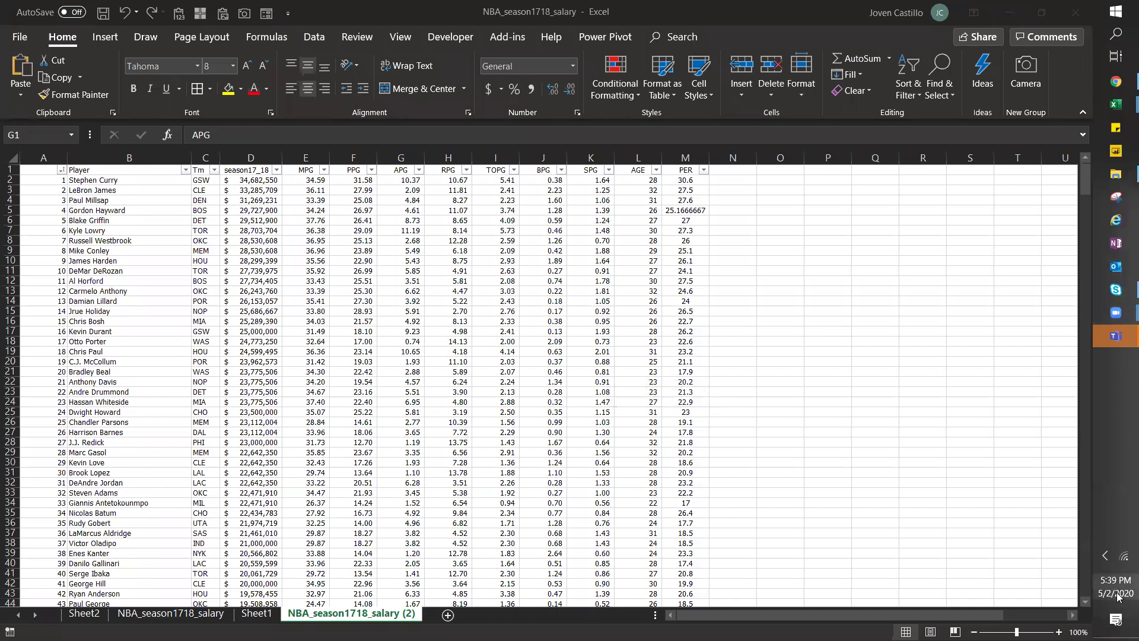
- Switch to Chrome and open the list of assignments to grade for Advanced Statistical Analysis for IE 2A
{"action": "mouse_move", "coordinate": [1117, 596]}
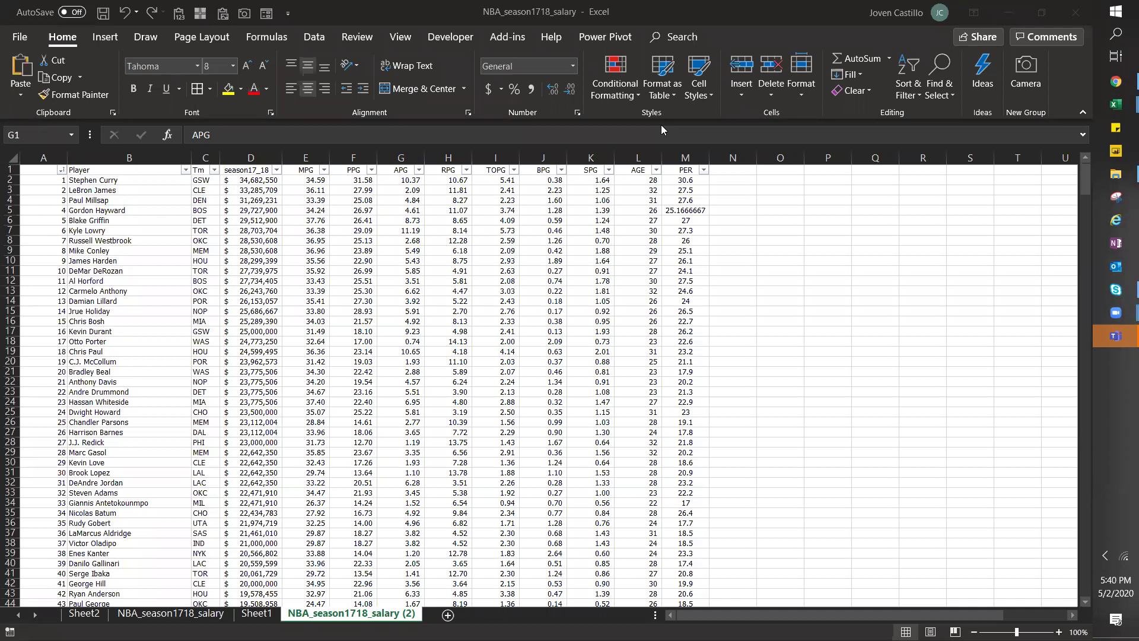
{"action": "mouse_move", "coordinate": [663, 248]}
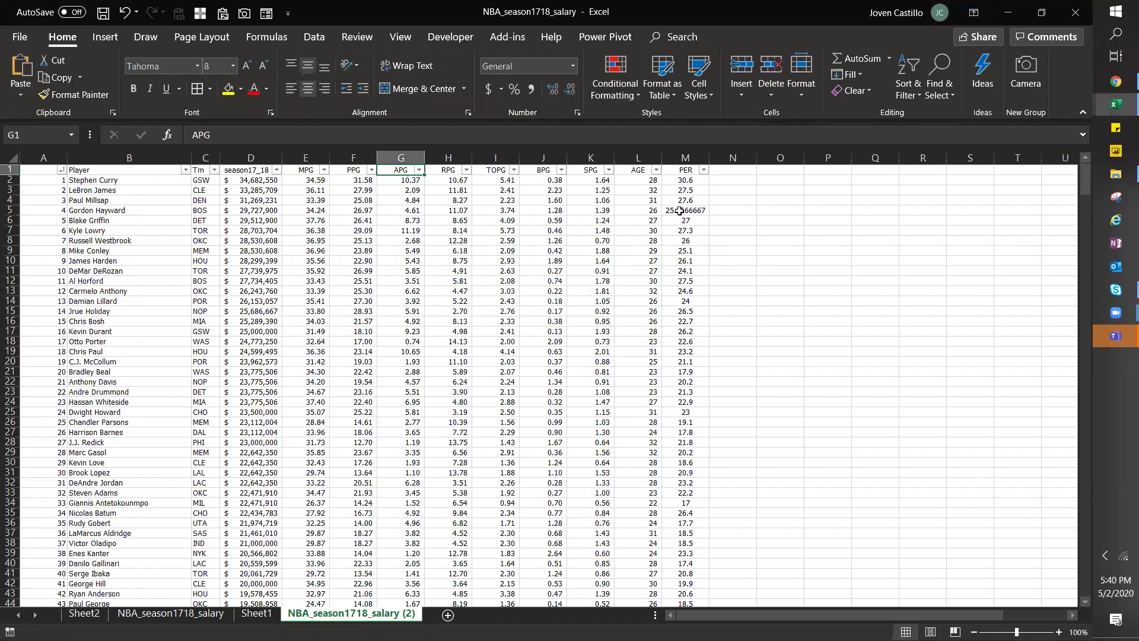
{"action": "key", "text": "alt+Tab"}
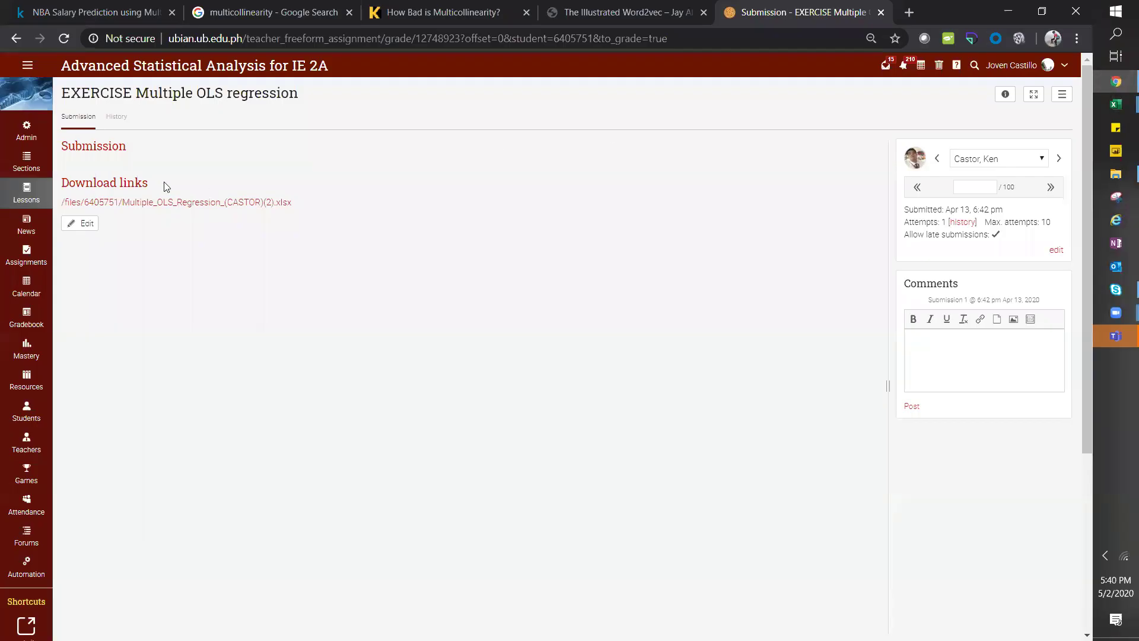
{"action": "left_click", "coordinate": [26, 161]}
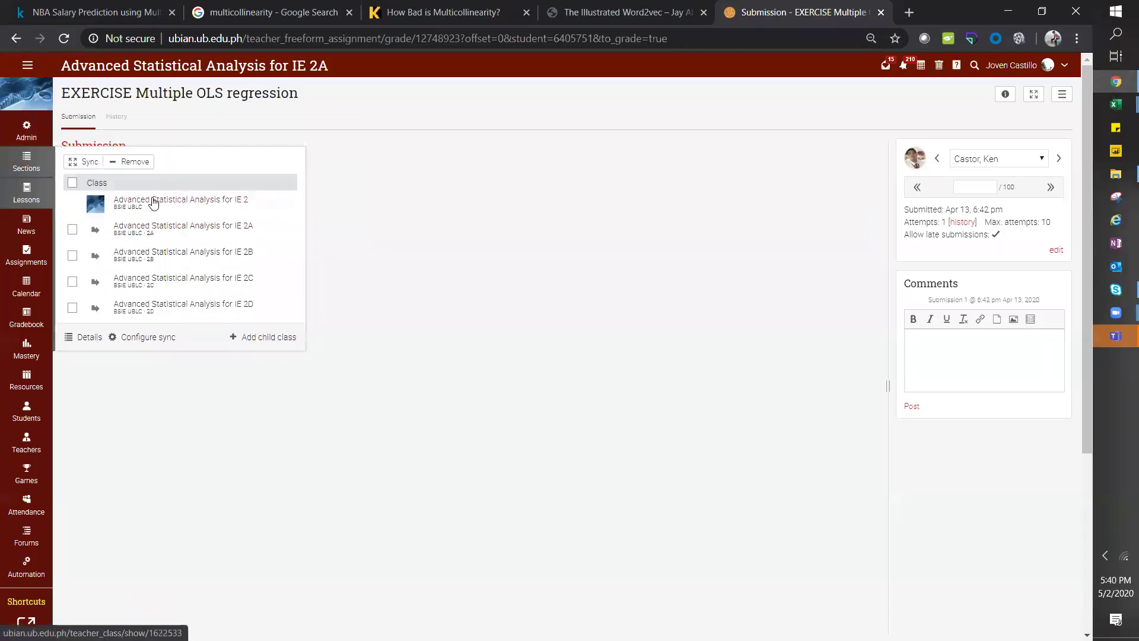
{"action": "left_click", "coordinate": [153, 232]}
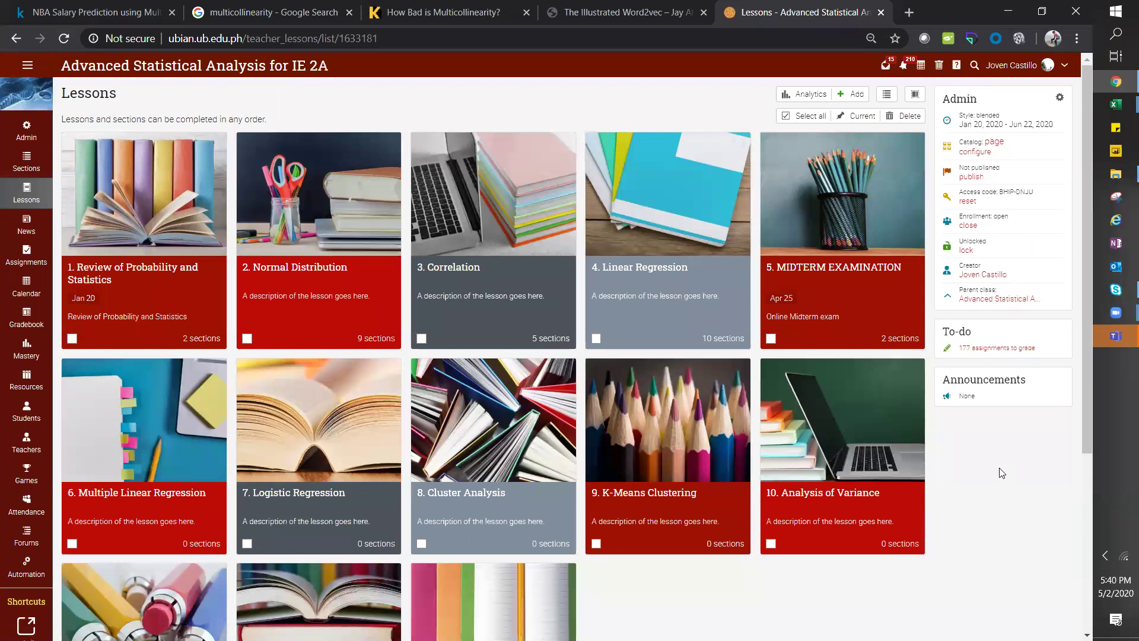
{"action": "left_click", "coordinate": [999, 353]}
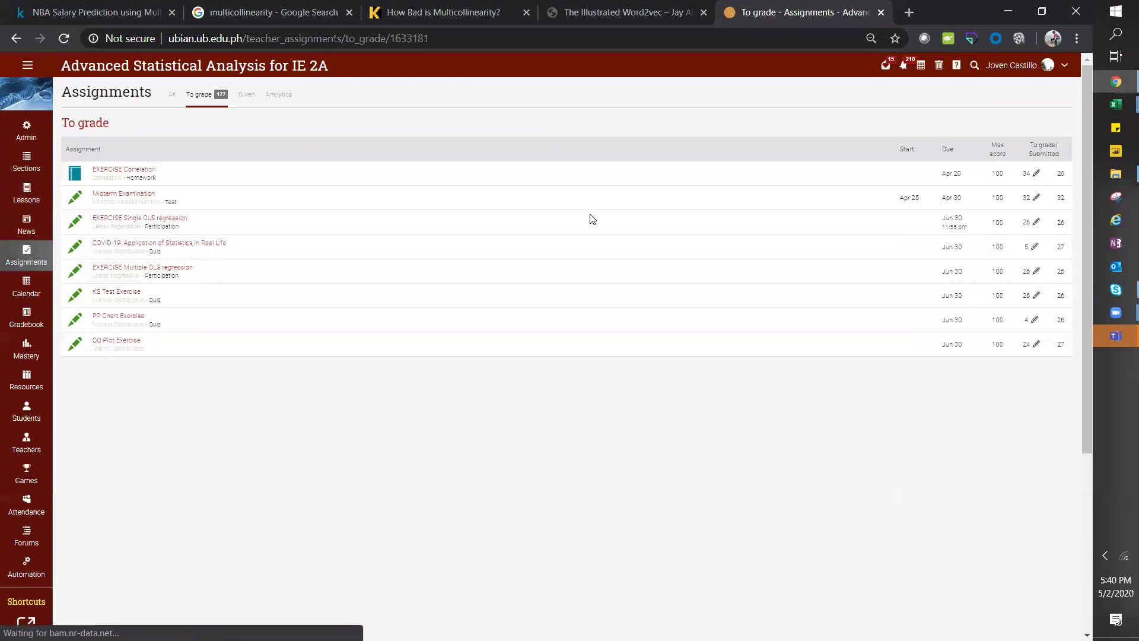
- Open a student's submission from the Midterm Examination's to-grade list and download the attached FINAL workbook into Excel
{"action": "left_click", "coordinate": [131, 198]}
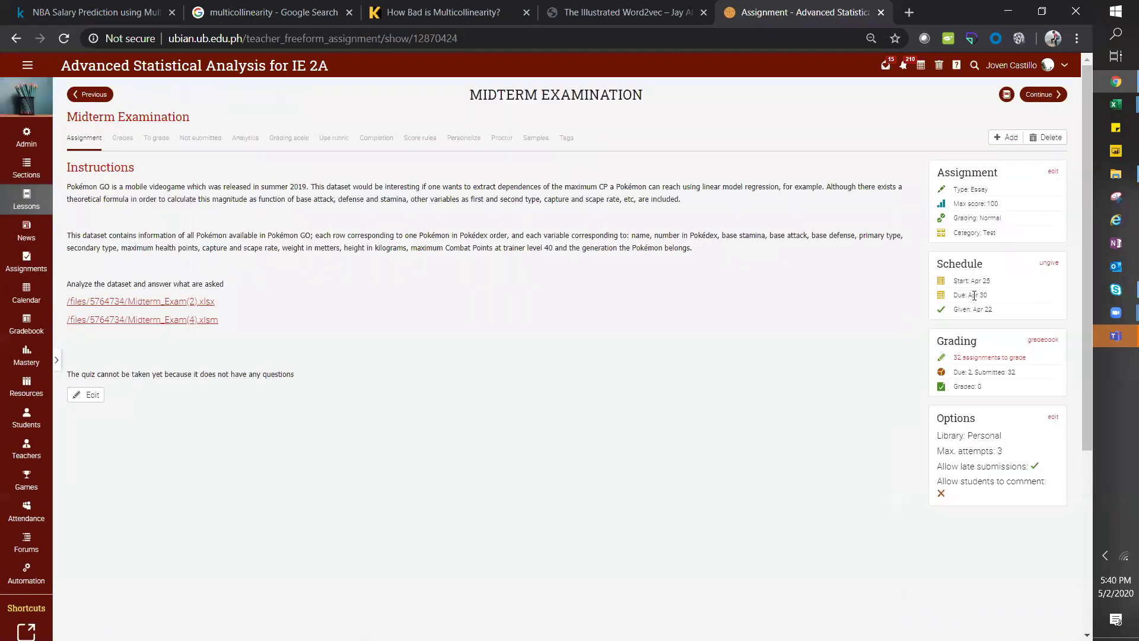
{"action": "left_click", "coordinate": [977, 357]}
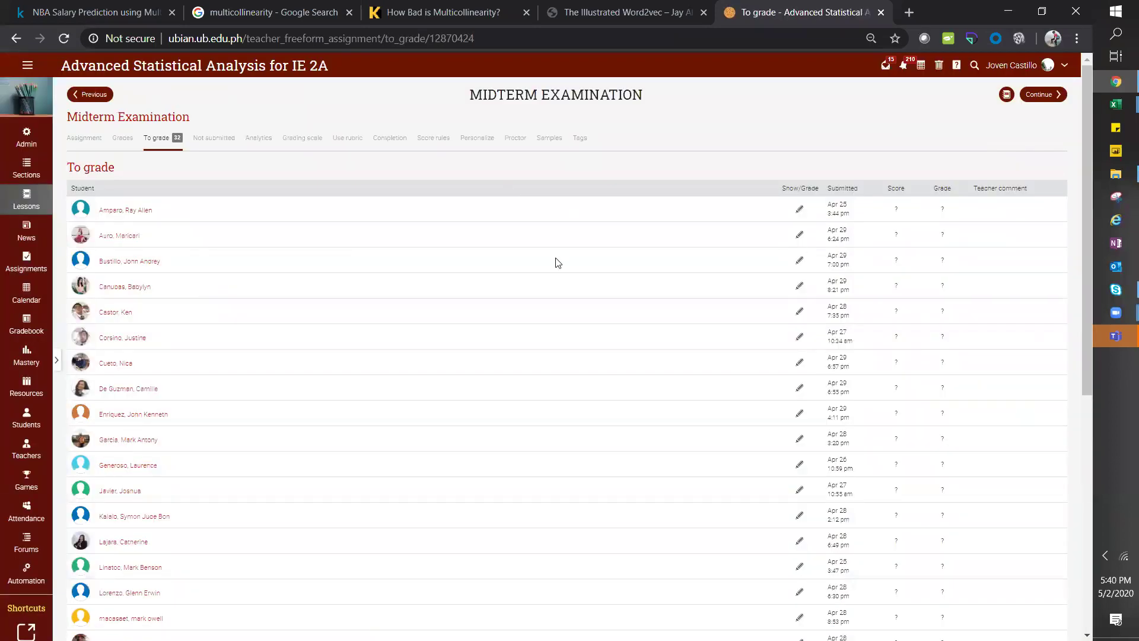
{"action": "left_click", "coordinate": [798, 310]}
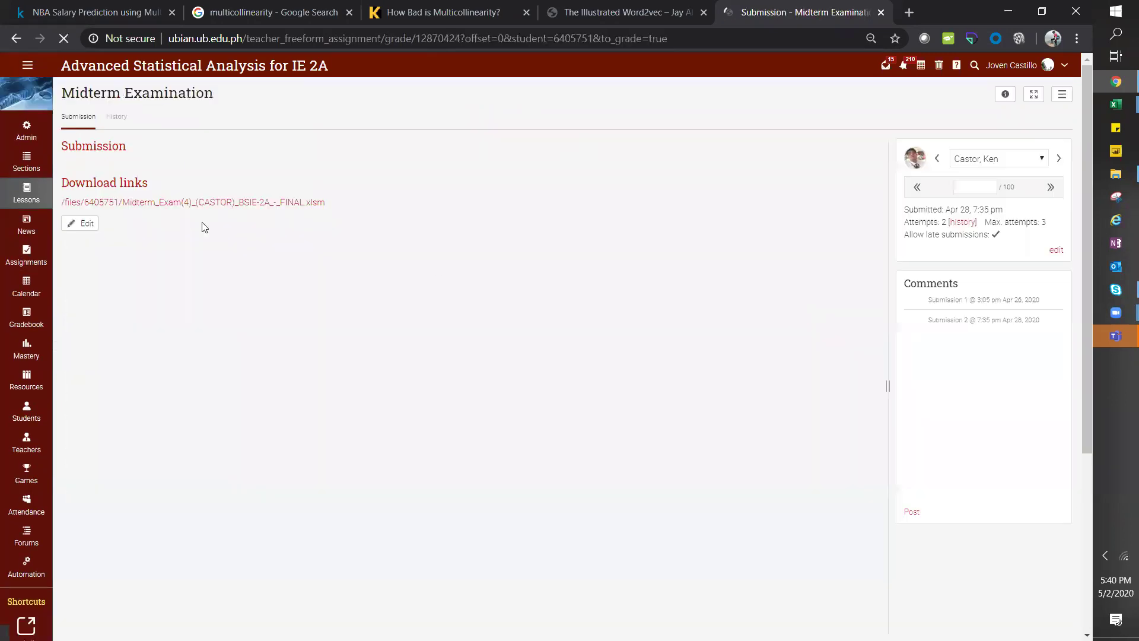
{"action": "left_click", "coordinate": [226, 202]}
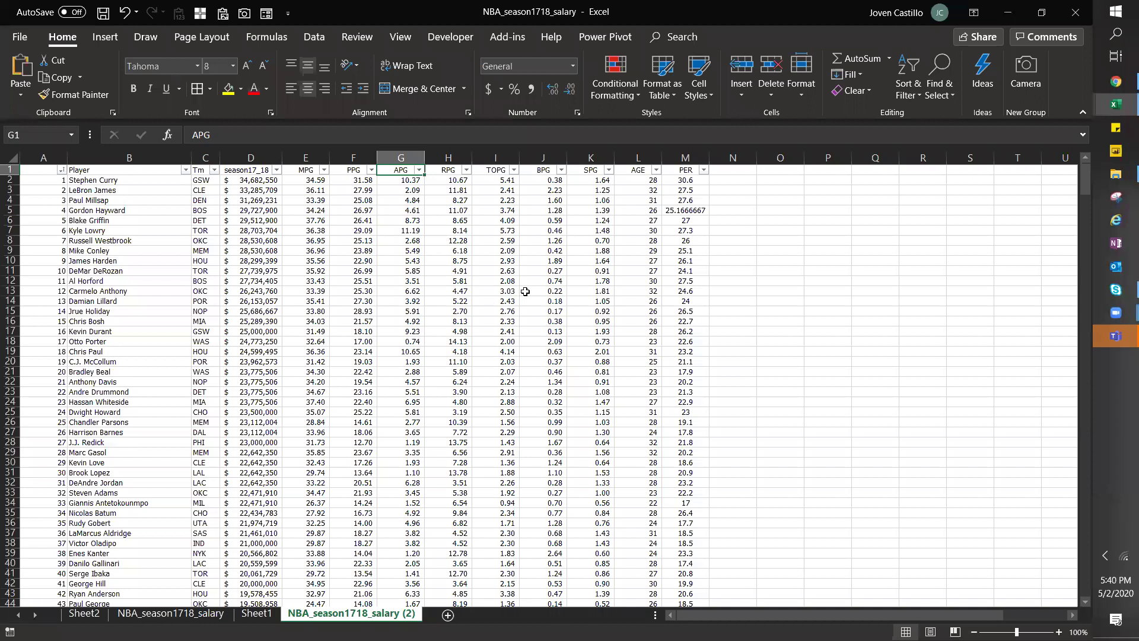
{"action": "left_click", "coordinate": [525, 291]}
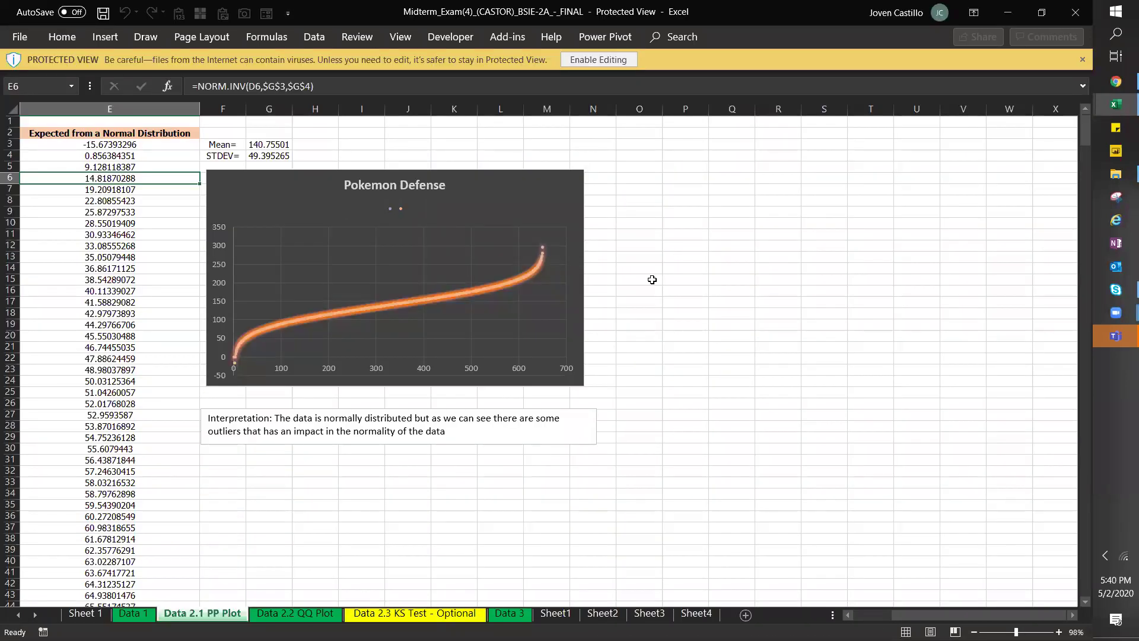
- Review the midterm workbook's PP Plot sheet, the Data 1 scatter plot and coefficient of correlation, and the QQ Plot sheet
{"action": "left_click", "coordinate": [653, 279]}
{"action": "left_click", "coordinate": [715, 247]}
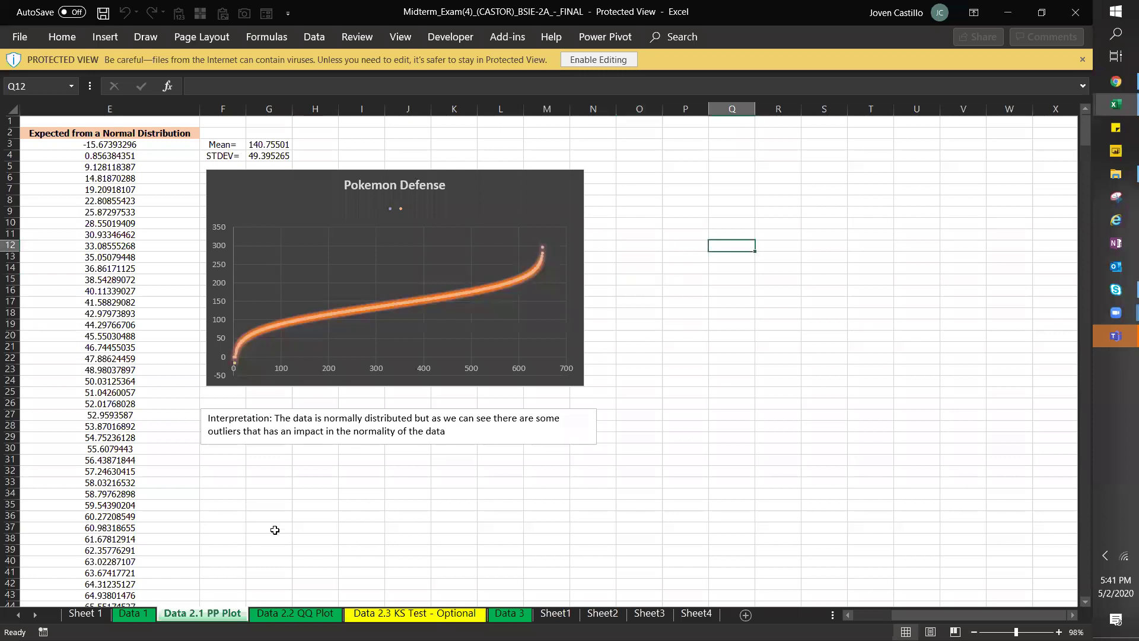
{"action": "left_click", "coordinate": [134, 613]}
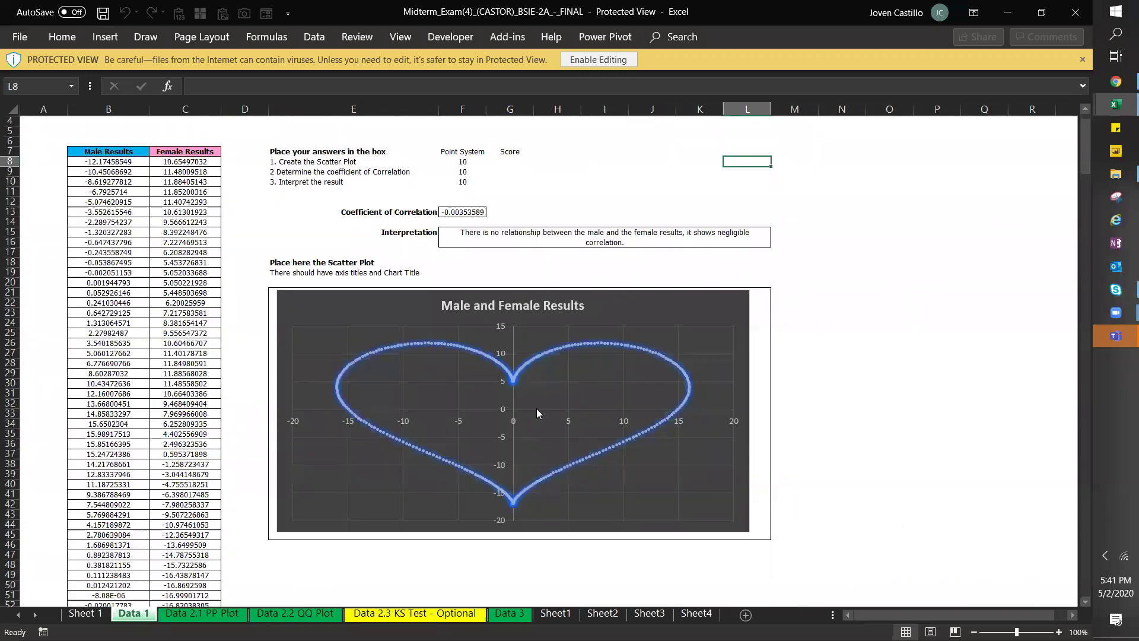
{"action": "left_click", "coordinate": [461, 212]}
{"action": "left_click", "coordinate": [295, 613]}
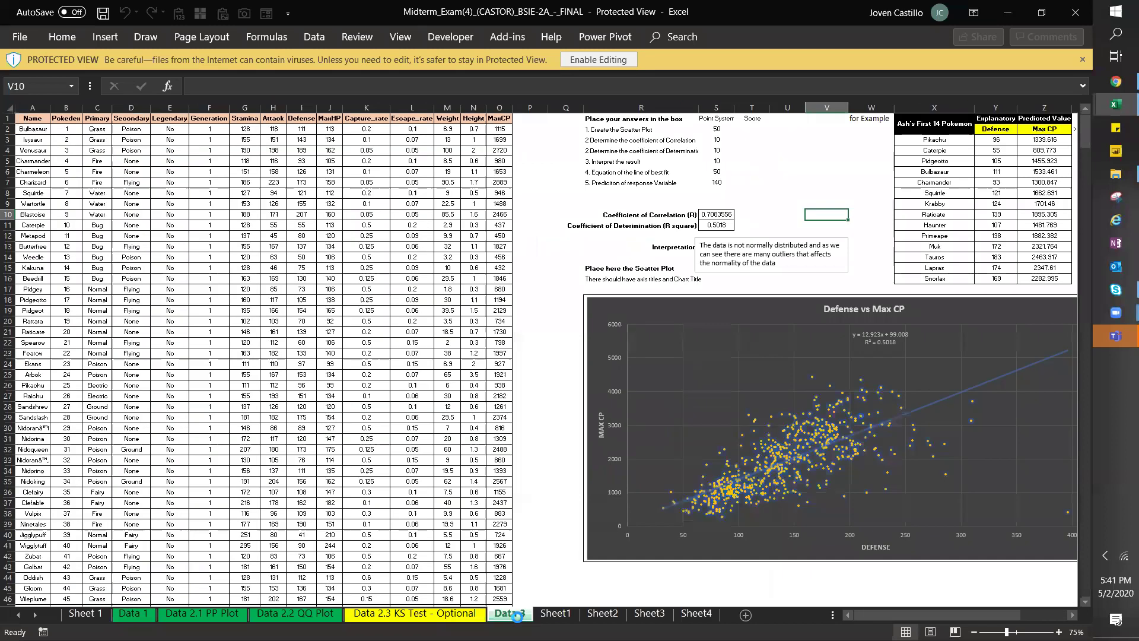
- Open the midterm workbook's Data 3 sheet with the Defense vs Max CP chart and enable editing for the protected file
{"action": "left_click", "coordinate": [509, 612]}
{"action": "left_click_drag", "start_coordinate": [865, 617], "coordinate": [911, 610]}
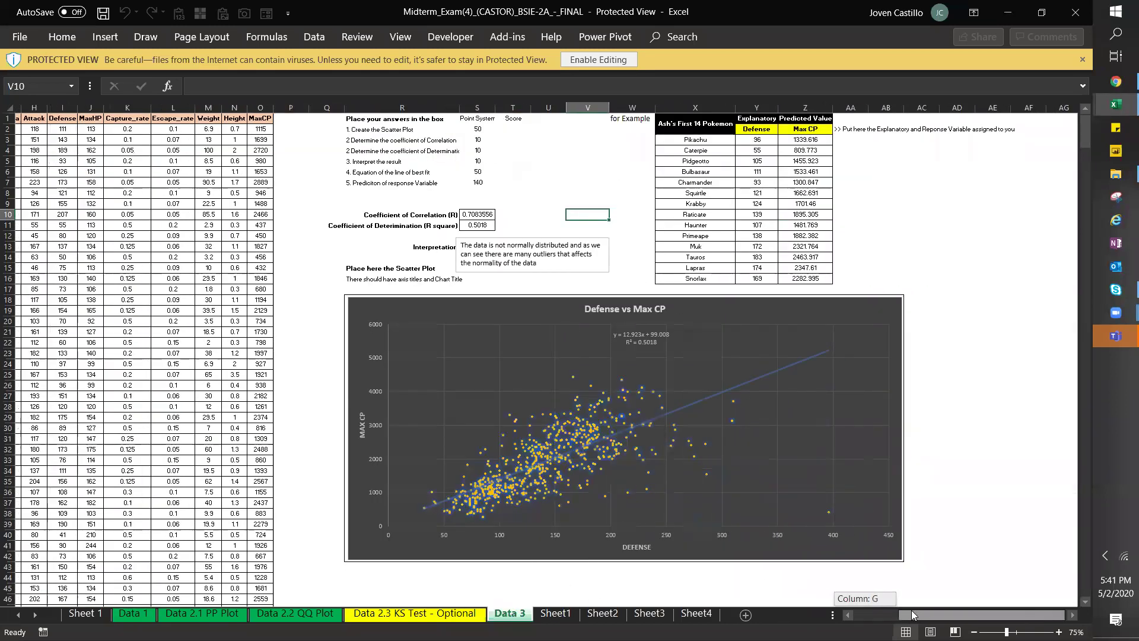
{"action": "double_click", "coordinate": [800, 142]}
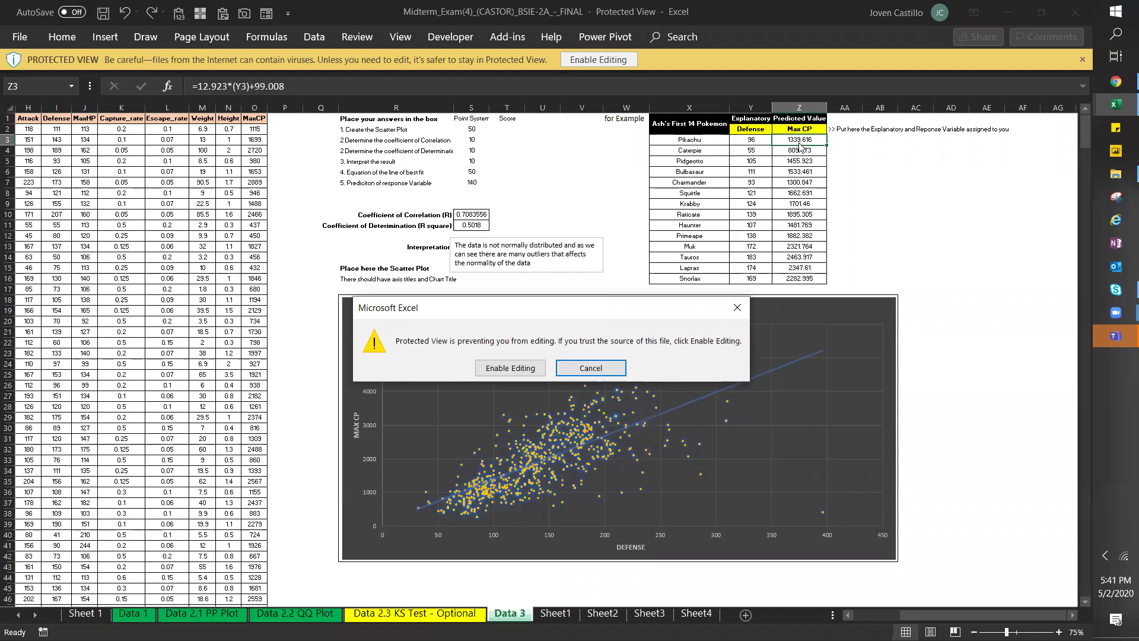
{"action": "left_click", "coordinate": [512, 368]}
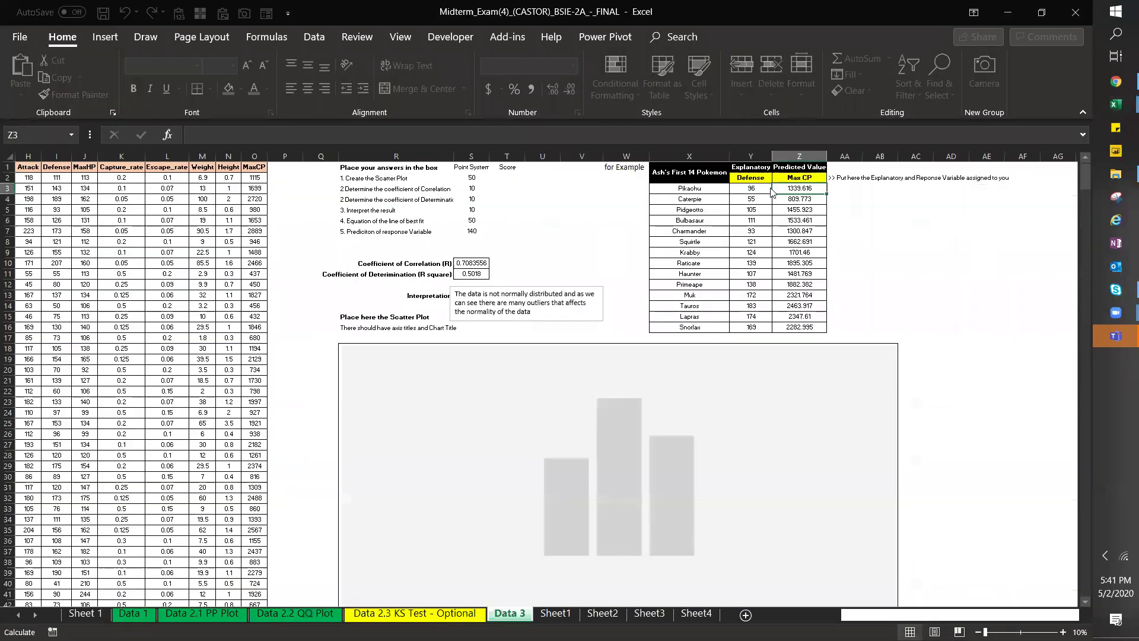
- Inspect the predicted Max CP formula for Pikachu and the Defense lookup formulas in the Ash's First 14 Pokemon table
{"action": "double_click", "coordinate": [773, 189]}
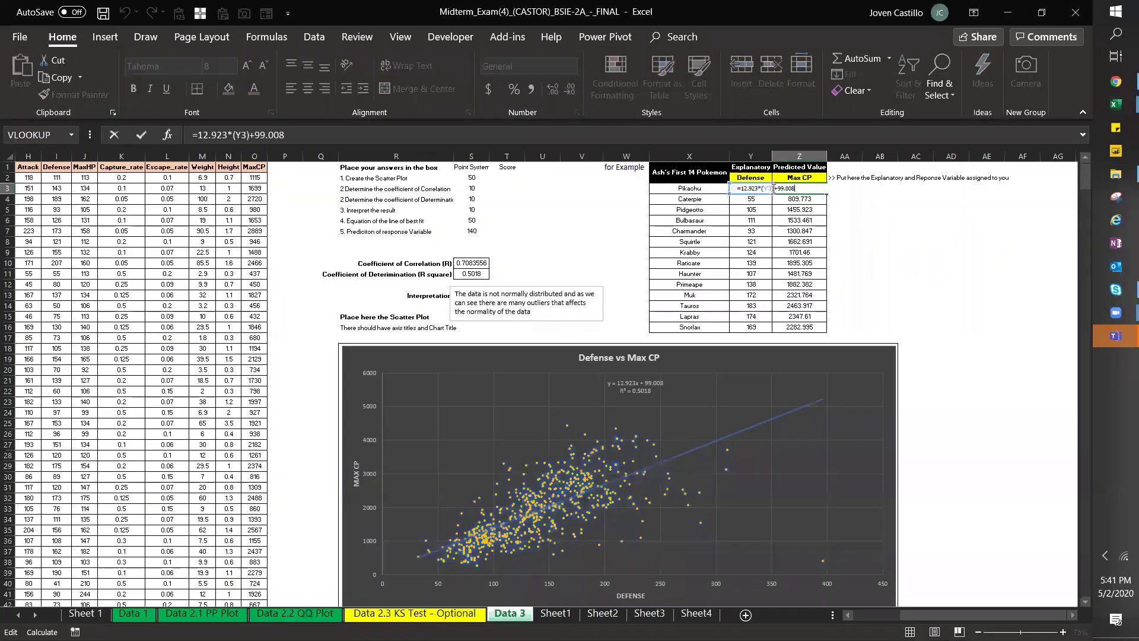
{"action": "key", "text": "Escape"}
{"action": "left_click", "coordinate": [771, 188]}
{"action": "key", "text": "Down"}
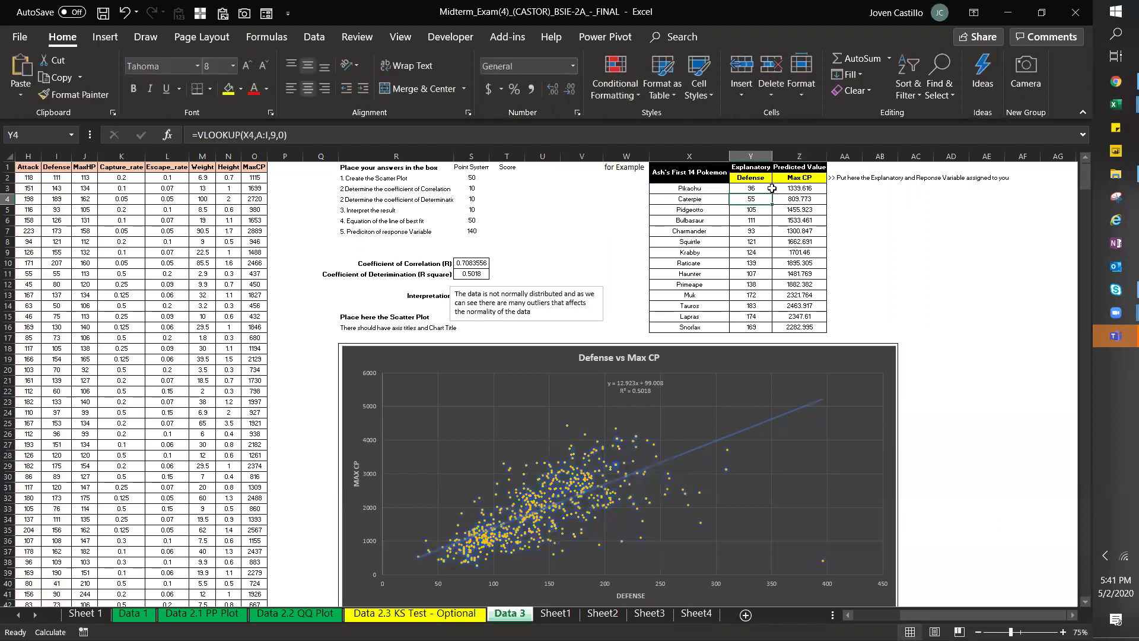
{"action": "left_click", "coordinate": [477, 254]}
- Check Sheet1, Sheet4 and Sheet 1 for the student details and assigned variables, and return to the NBA_season1718_salary workbook
{"action": "left_click", "coordinate": [555, 614]}
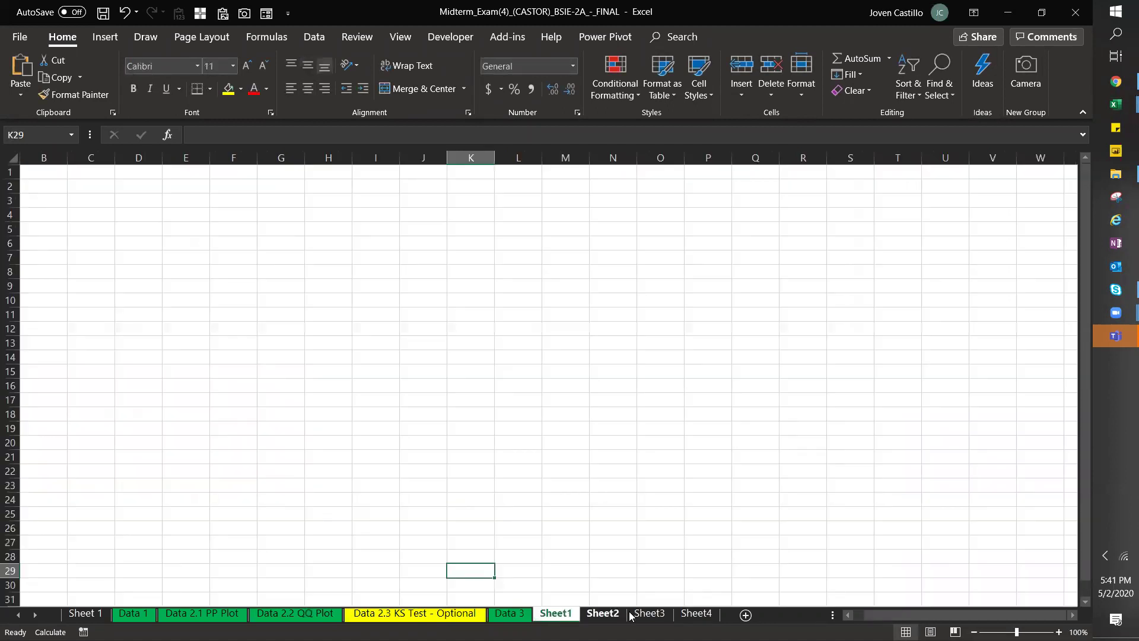
{"action": "left_click", "coordinate": [697, 614]}
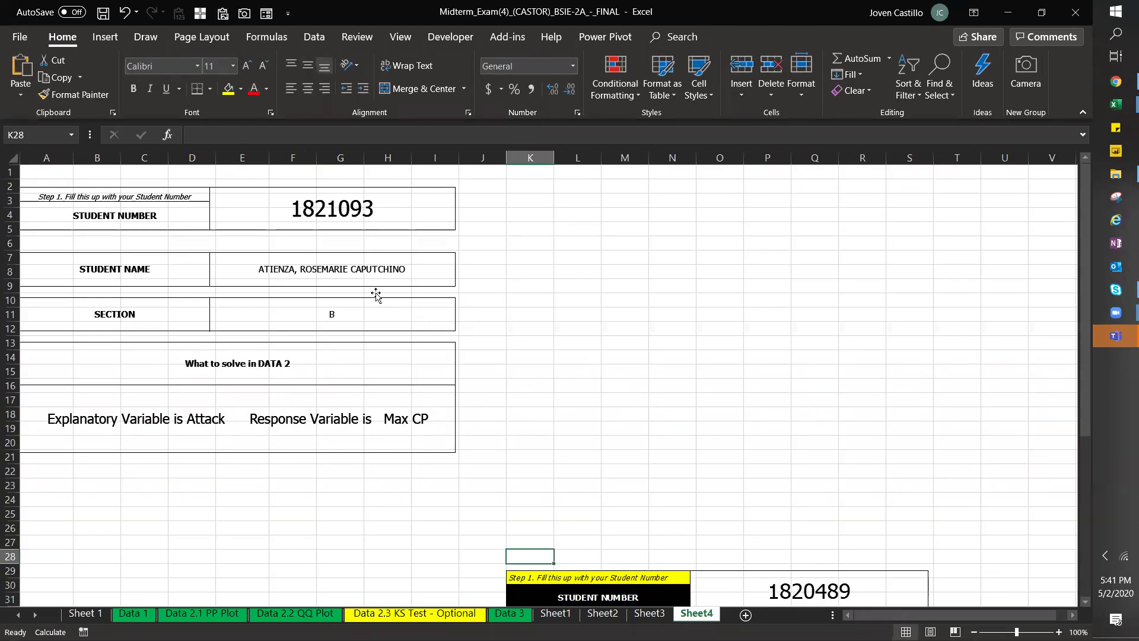
{"action": "left_click", "coordinate": [799, 565]}
{"action": "mouse_move", "coordinate": [1078, 264]}
{"action": "left_mouse_down"}
{"action": "mouse_move", "coordinate": [1104, 484]}
{"action": "mouse_move", "coordinate": [1085, 261]}
{"action": "left_mouse_up"}
{"action": "left_click", "coordinate": [625, 186]}
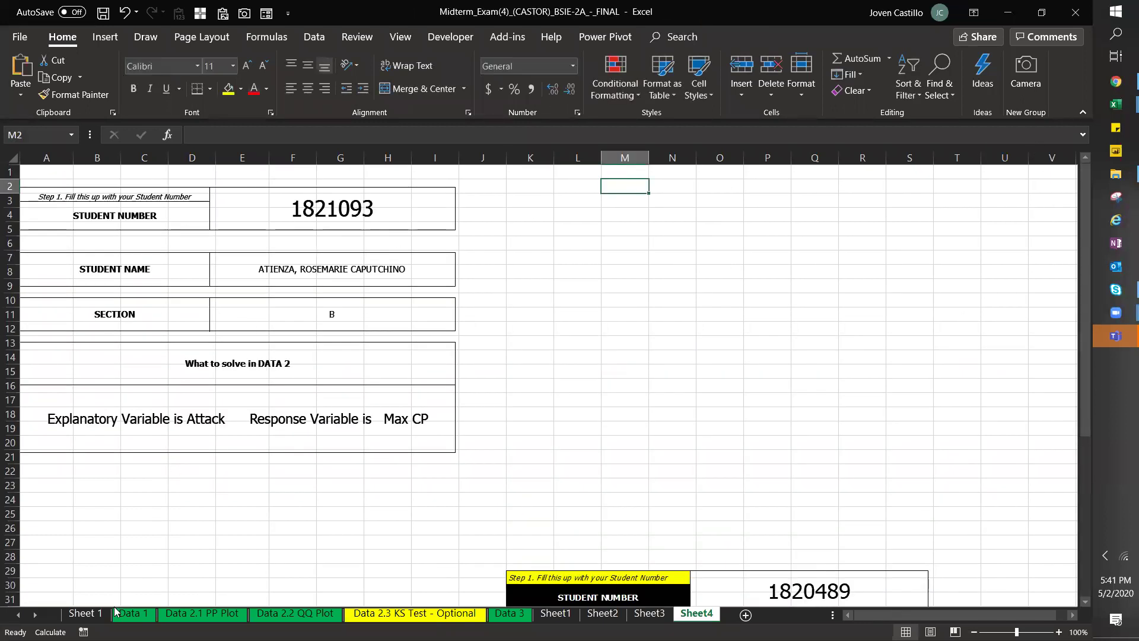
{"action": "left_click", "coordinate": [85, 613]}
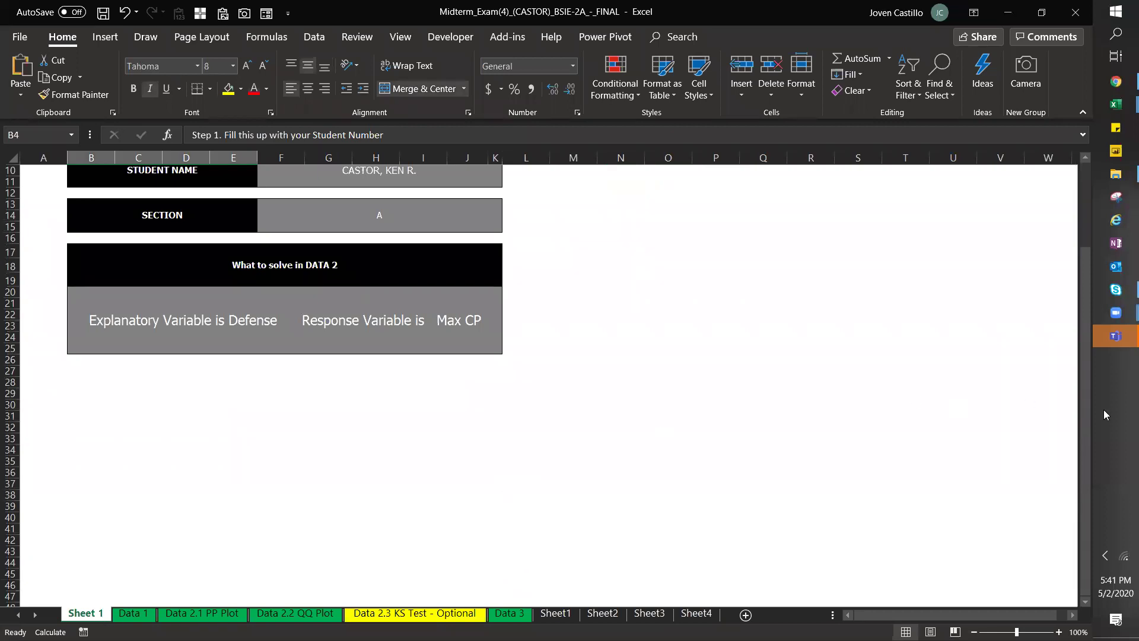
{"action": "left_click_drag", "start_coordinate": [1086, 433], "coordinate": [1088, 235]}
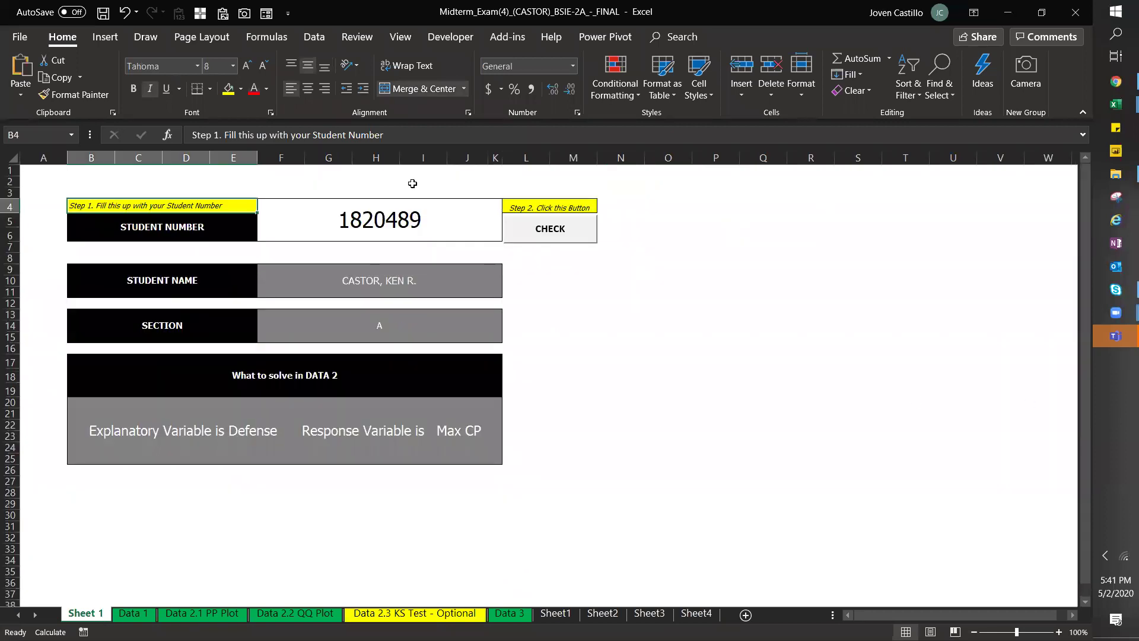
{"action": "key", "text": "alt+Tab"}
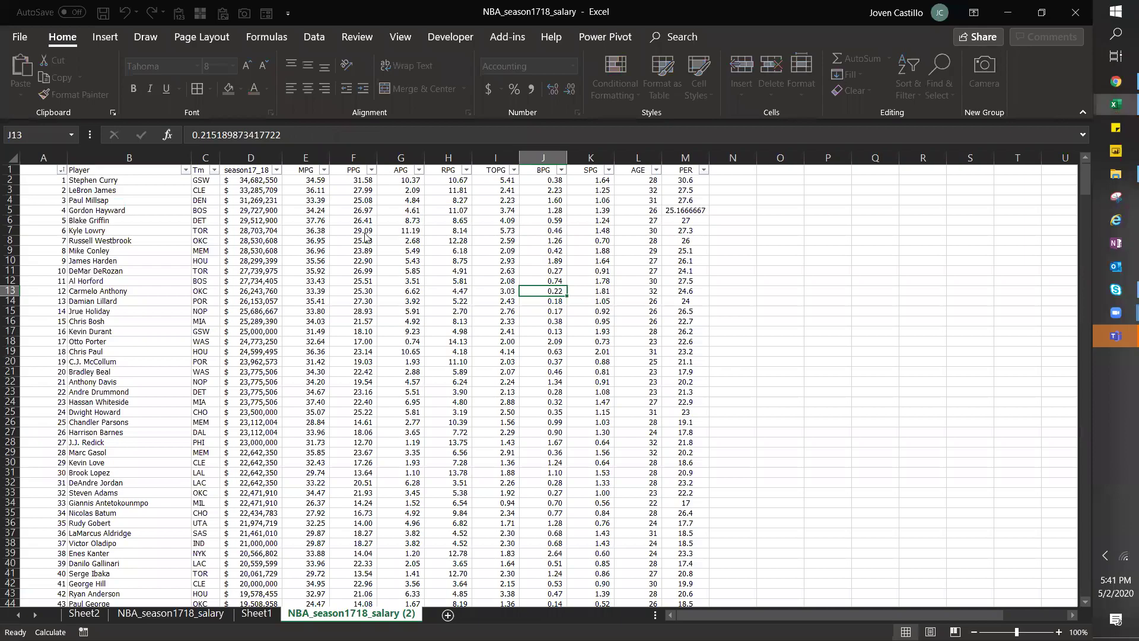